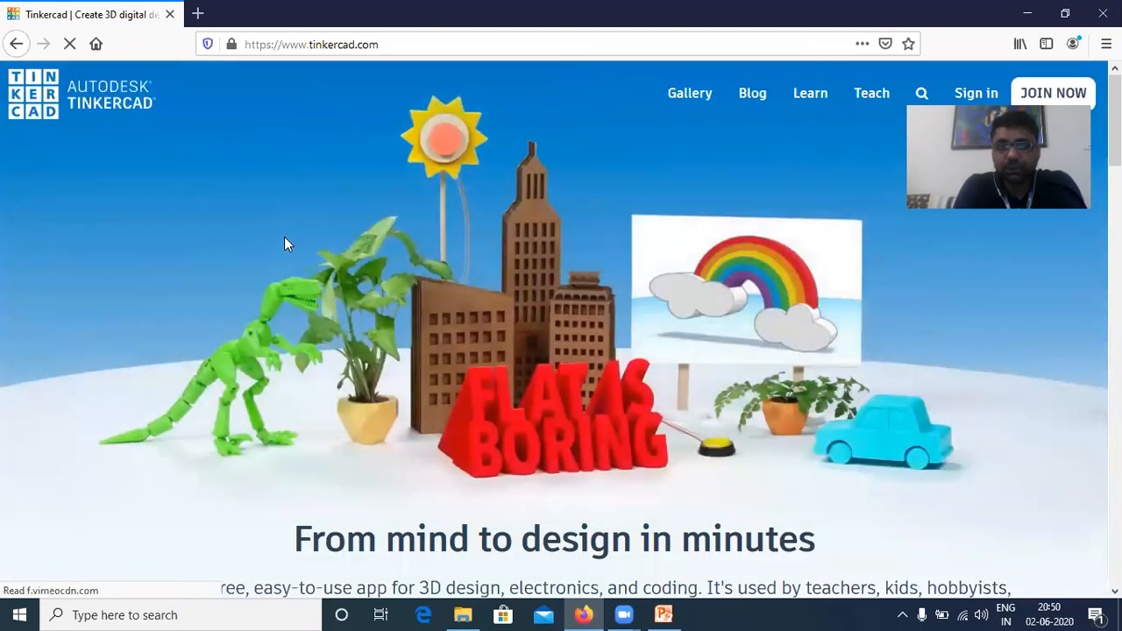
Sign in to Tinkercad with a Google account and create a new circuit in the Circuits section.
left_click(962, 95)
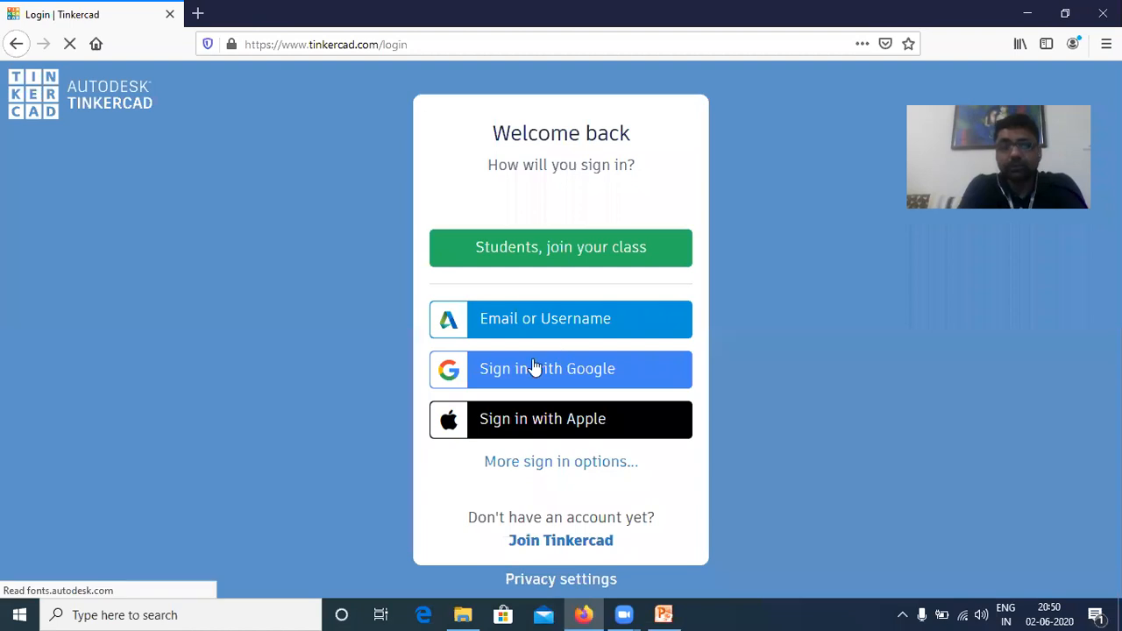
left_click(583, 370)
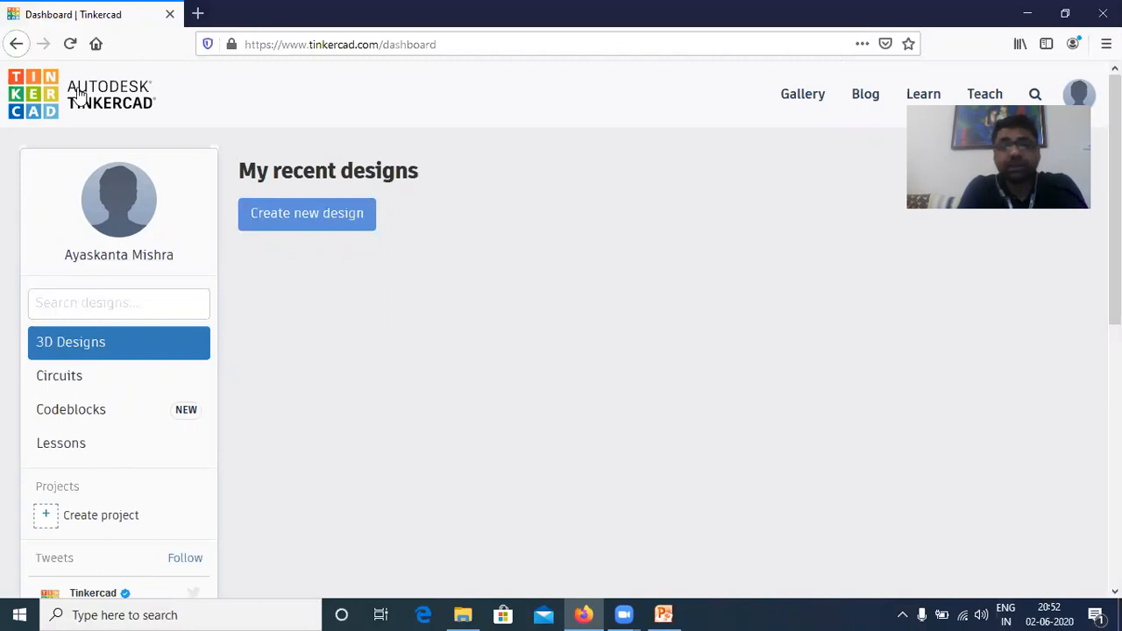
left_click(60, 377)
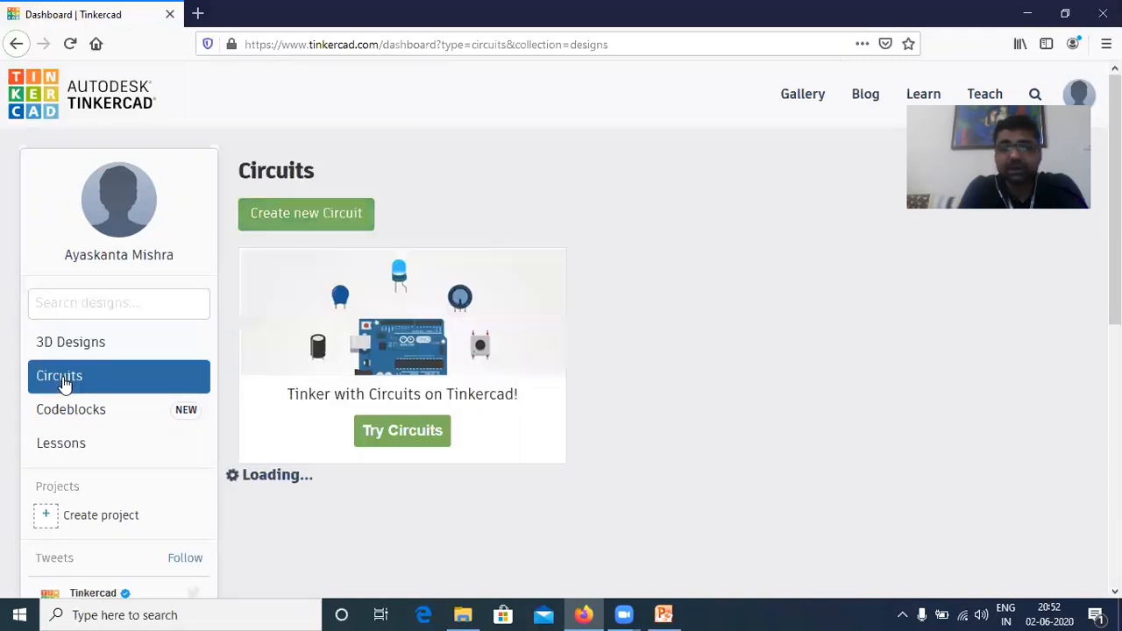
left_click(261, 214)
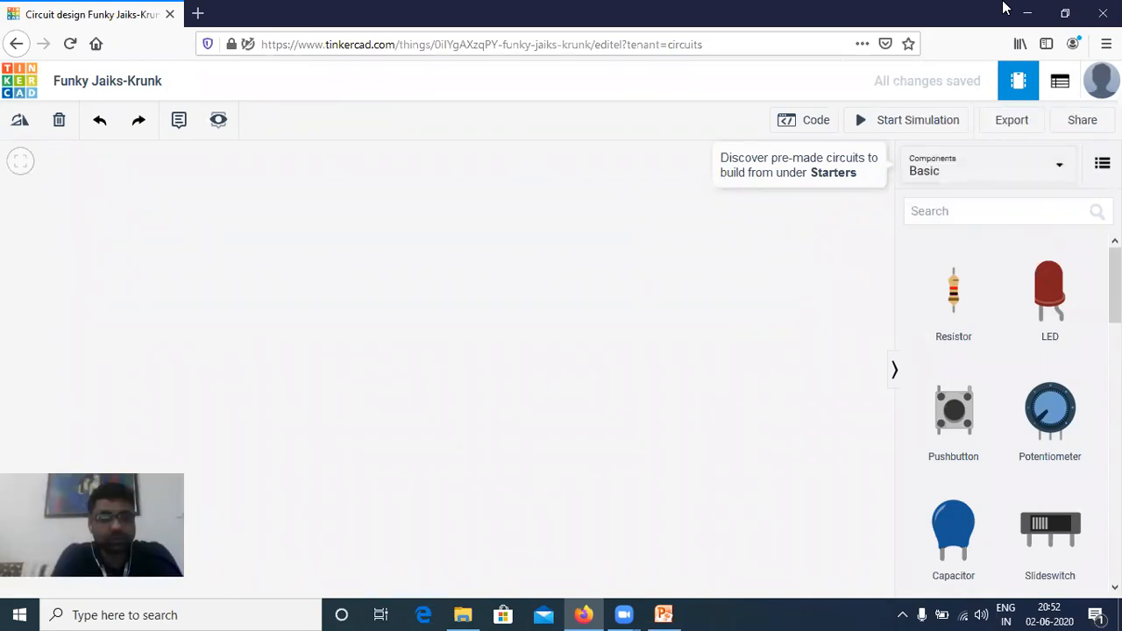
Show all components and place a full-size Breadboard in the middle of the workspace.
left_click(980, 178)
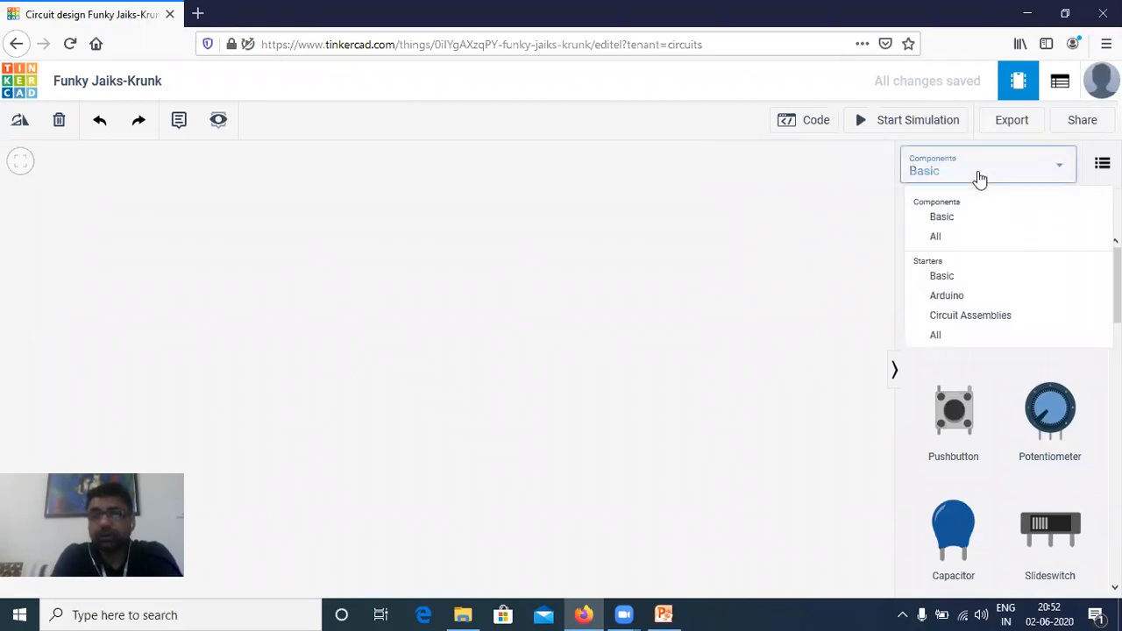
left_click(969, 239)
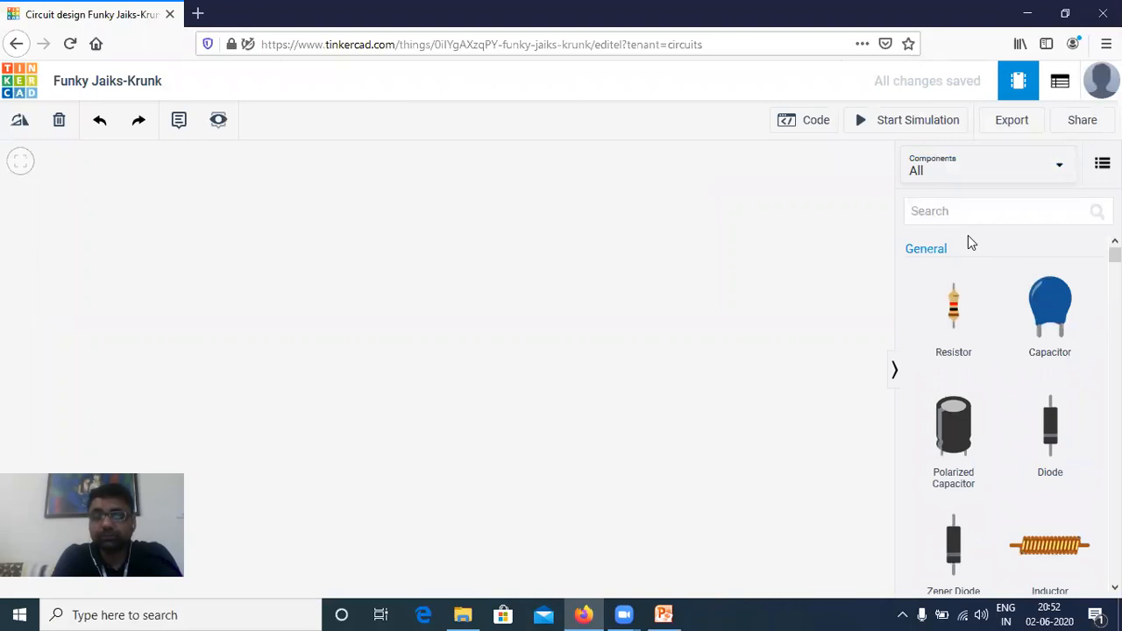
scroll(1008, 315, "down", 3)
scroll(1009, 316, "down", 10)
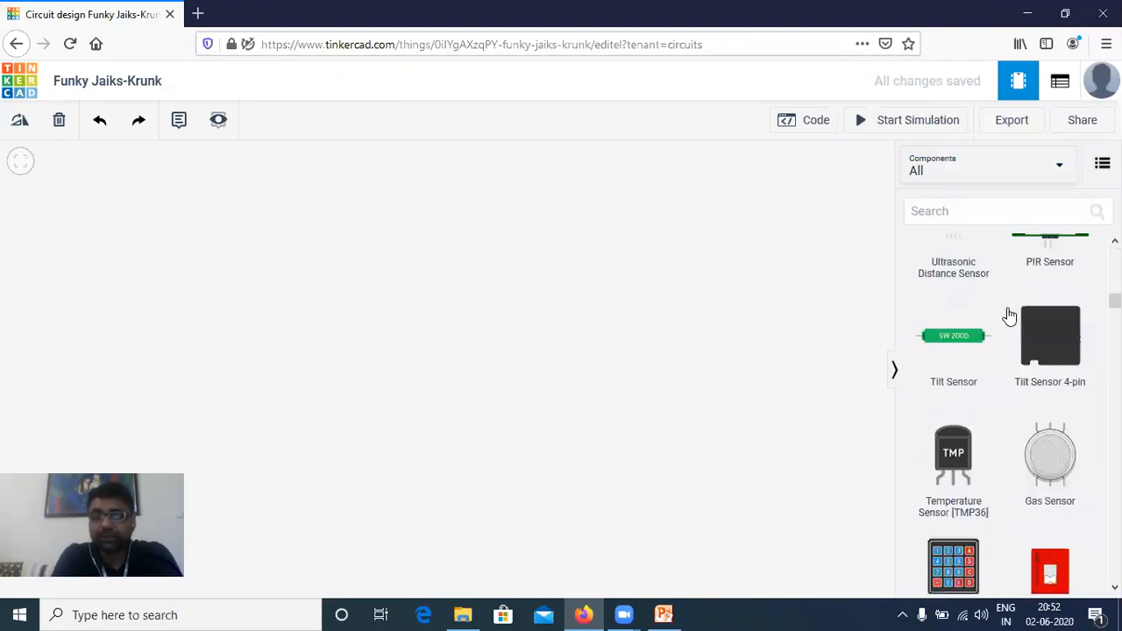
scroll(1009, 316, "down", 10)
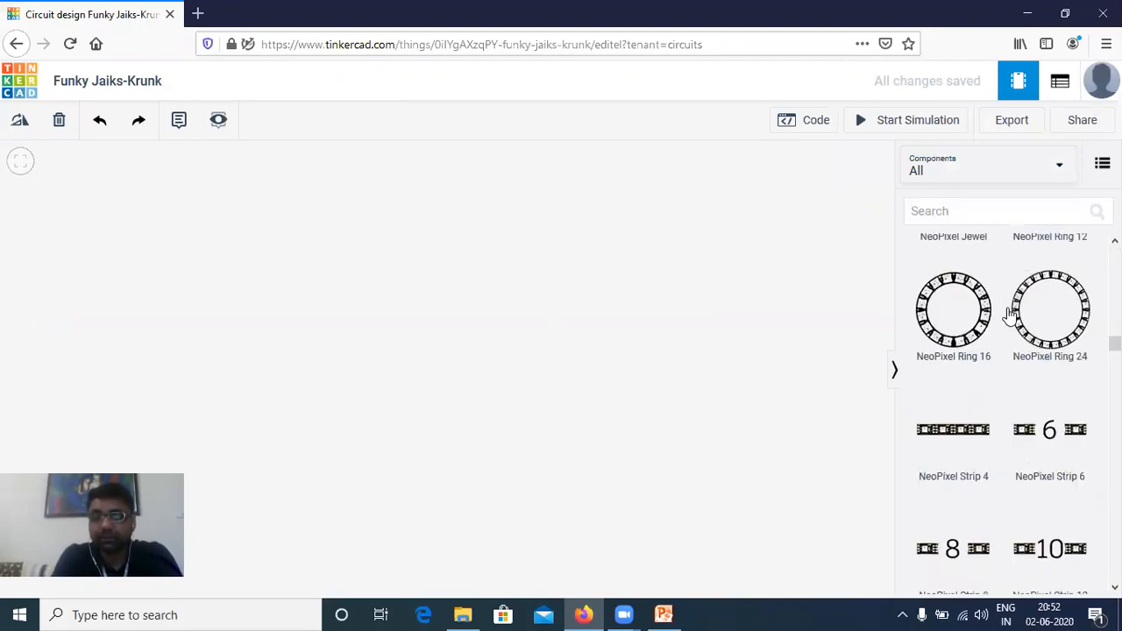
scroll(1009, 317, "down", 3)
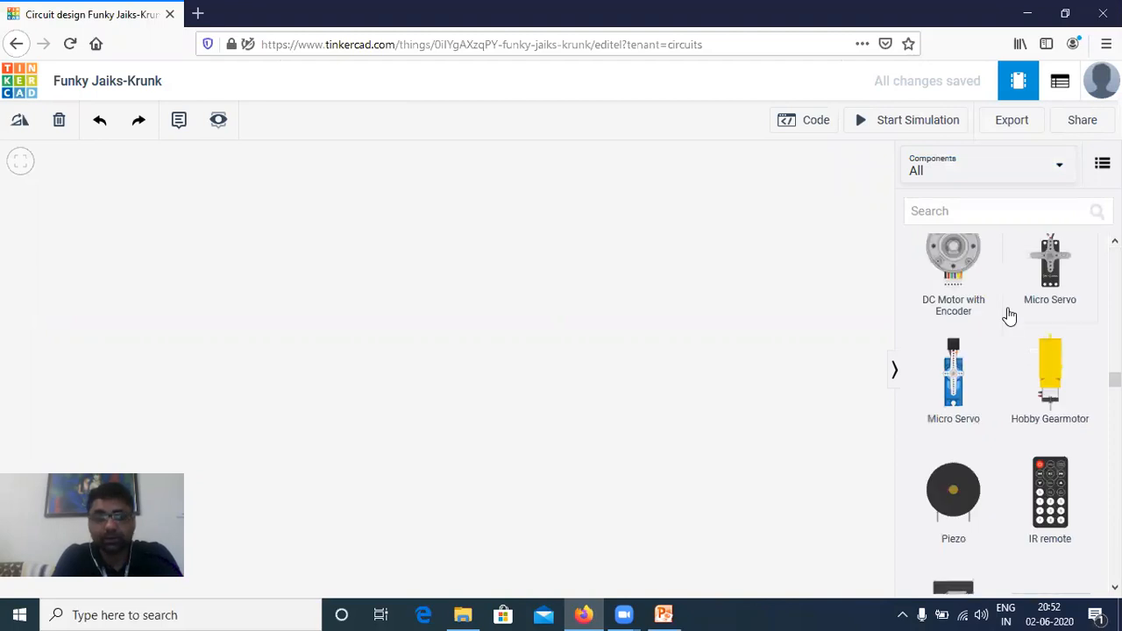
scroll(1010, 316, "down", 10)
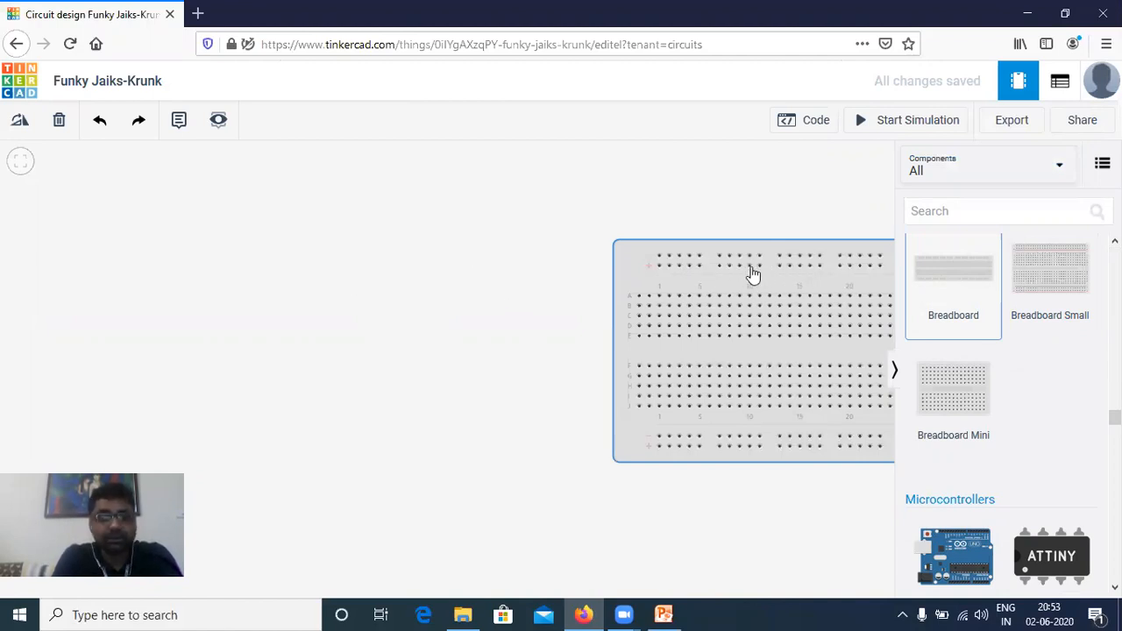
left_click(215, 248)
left_click_drag(753, 270, 347, 279)
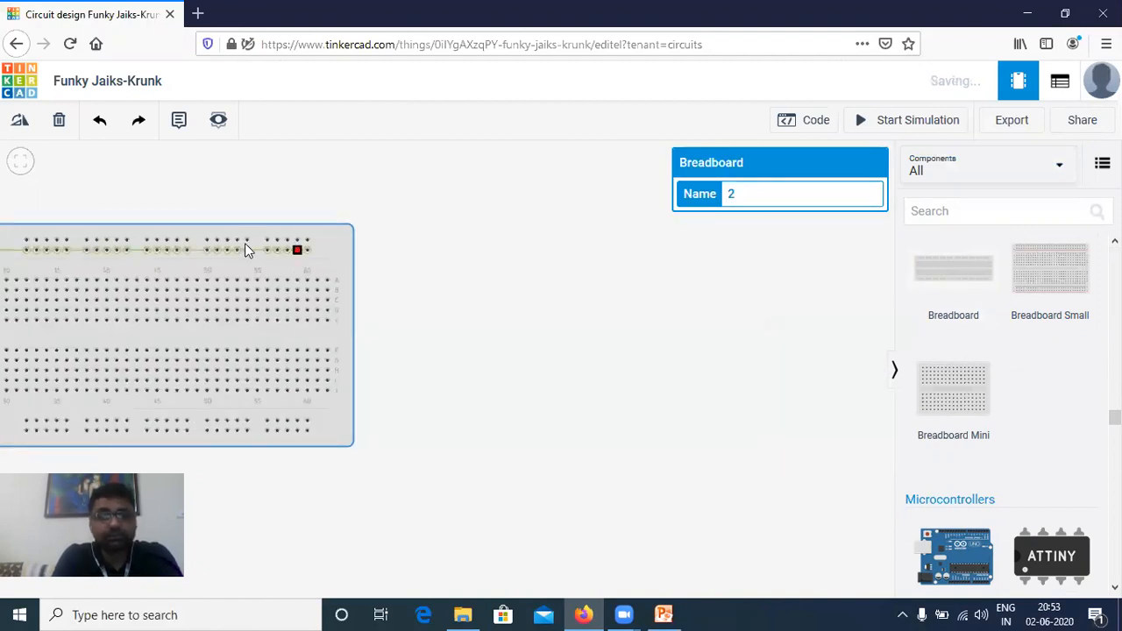
left_click_drag(242, 226, 595, 337)
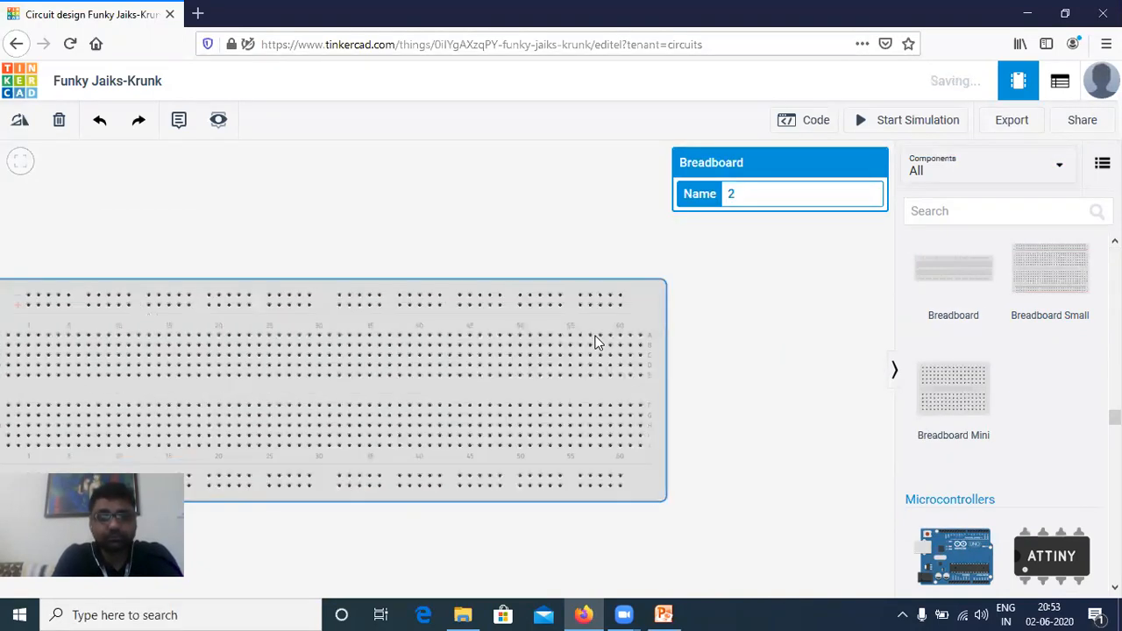
left_click_drag(431, 291, 446, 224)
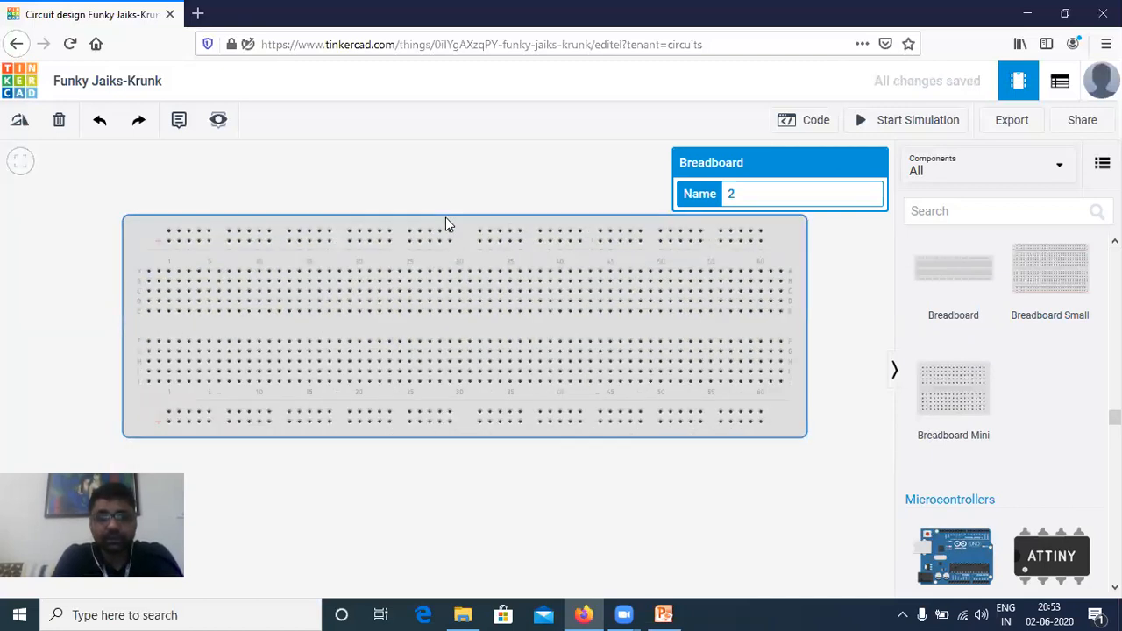
left_click(577, 468)
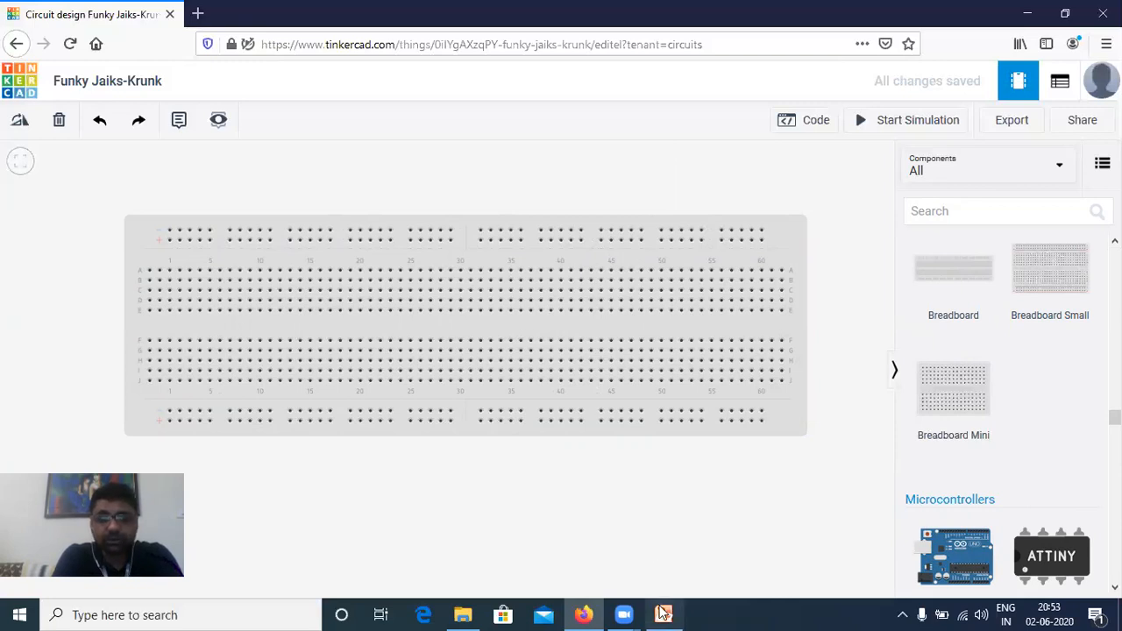
Consult the Half Adder slide in PowerPoint, and place two slideswitches on the breadboard with pins in row E, at columns 1–3 and 6–8.
left_click(663, 615)
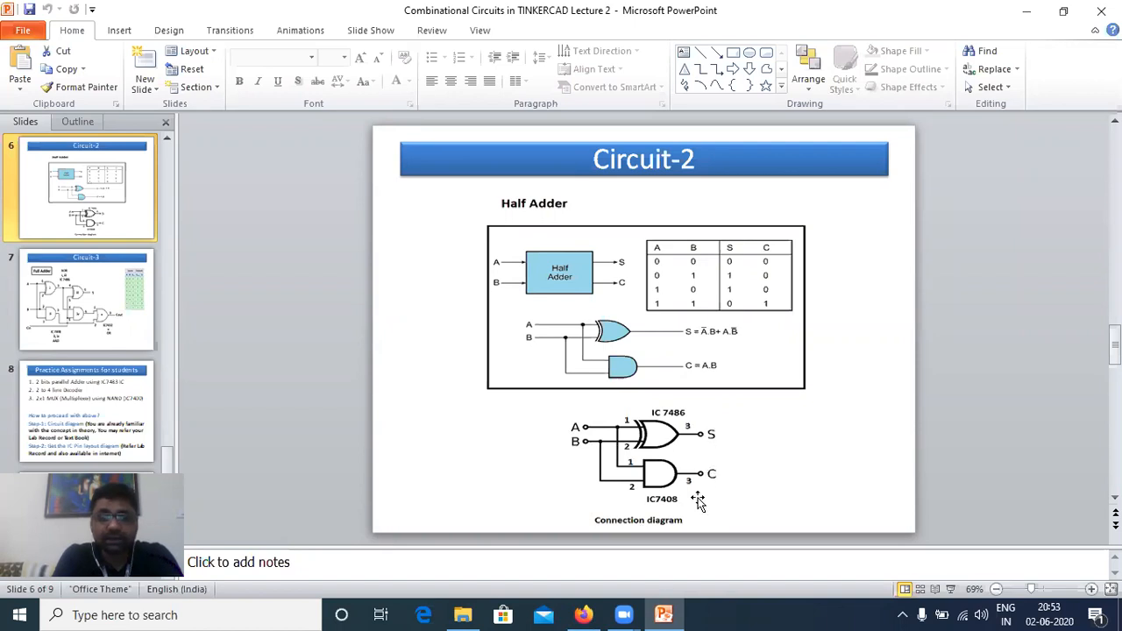
left_click(583, 615)
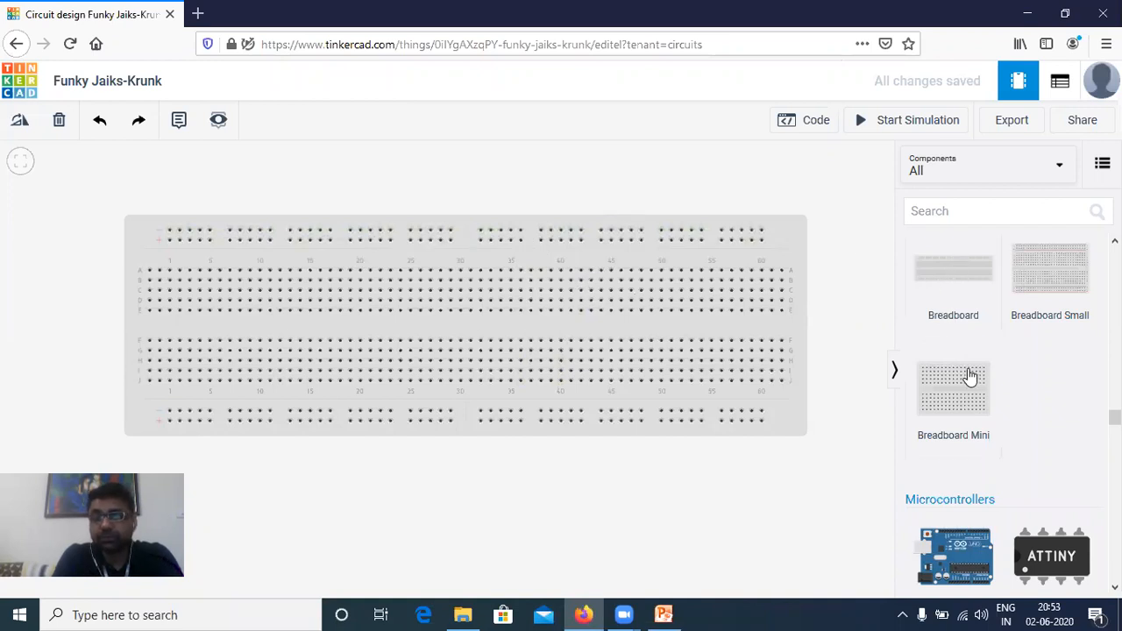
scroll(967, 374, "up", 5)
scroll(970, 374, "up", 10)
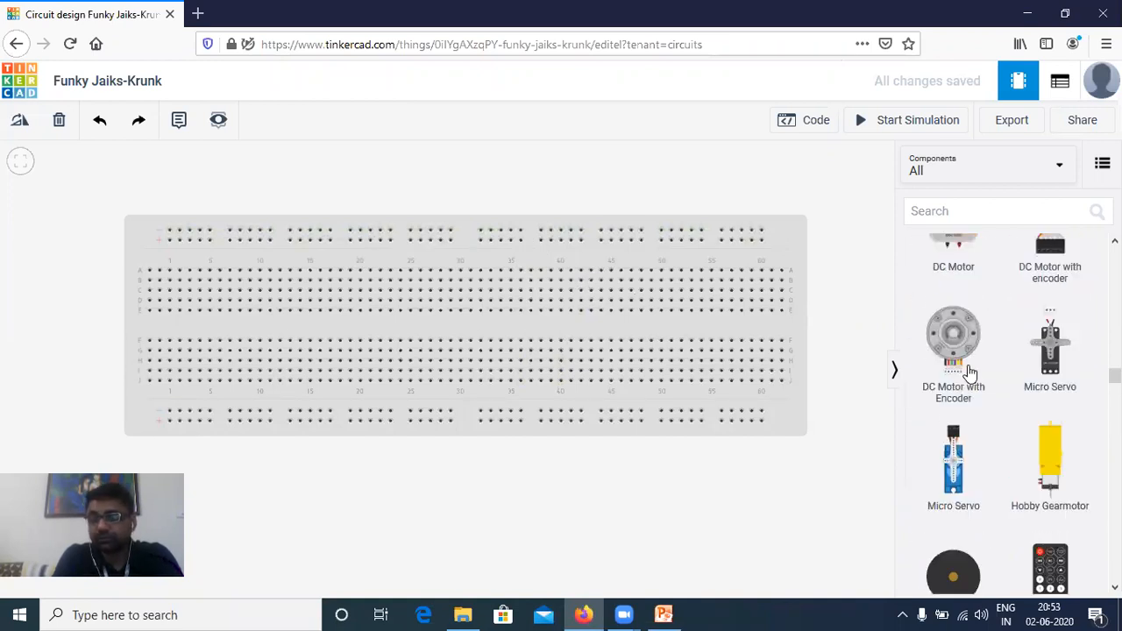
scroll(967, 374, "up", 10)
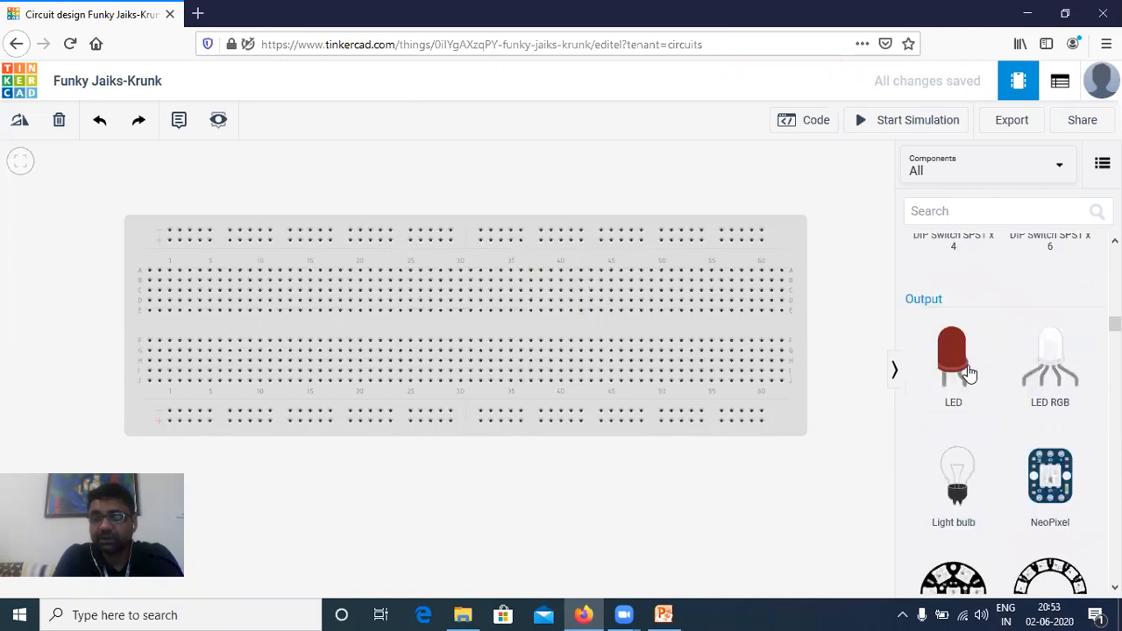
scroll(969, 374, "up", 10)
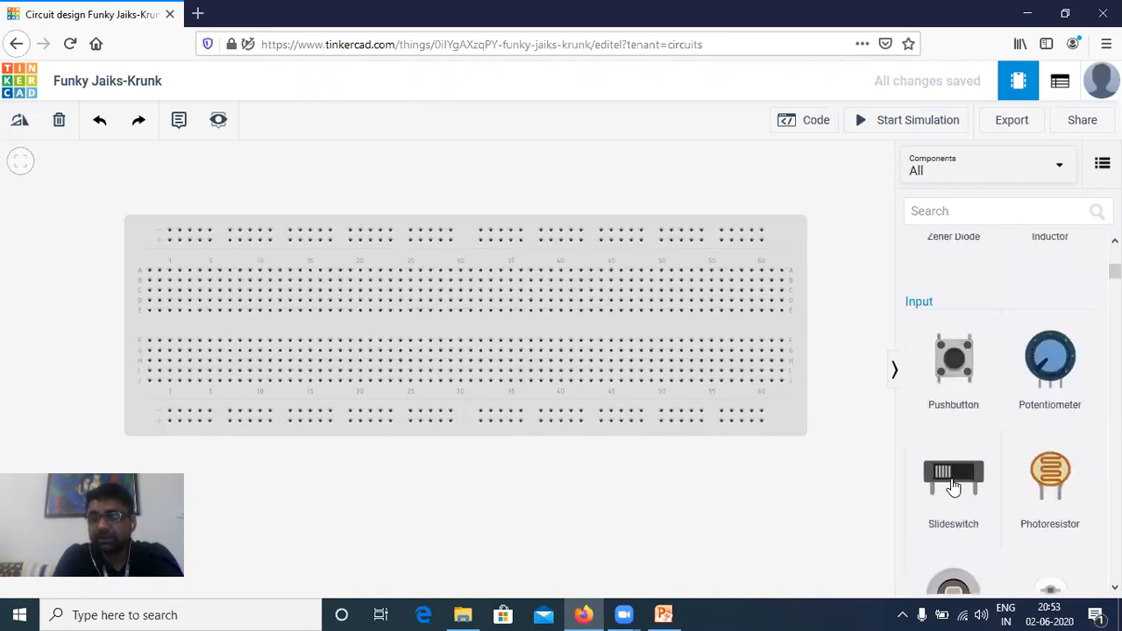
left_click_drag(958, 488, 179, 313)
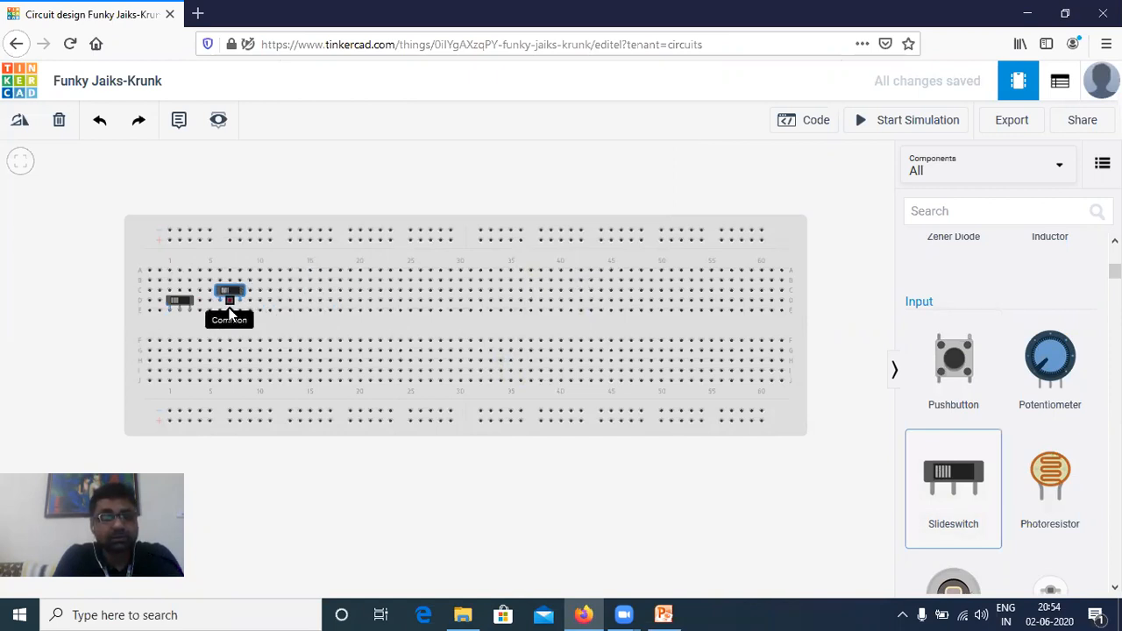
left_click(229, 307)
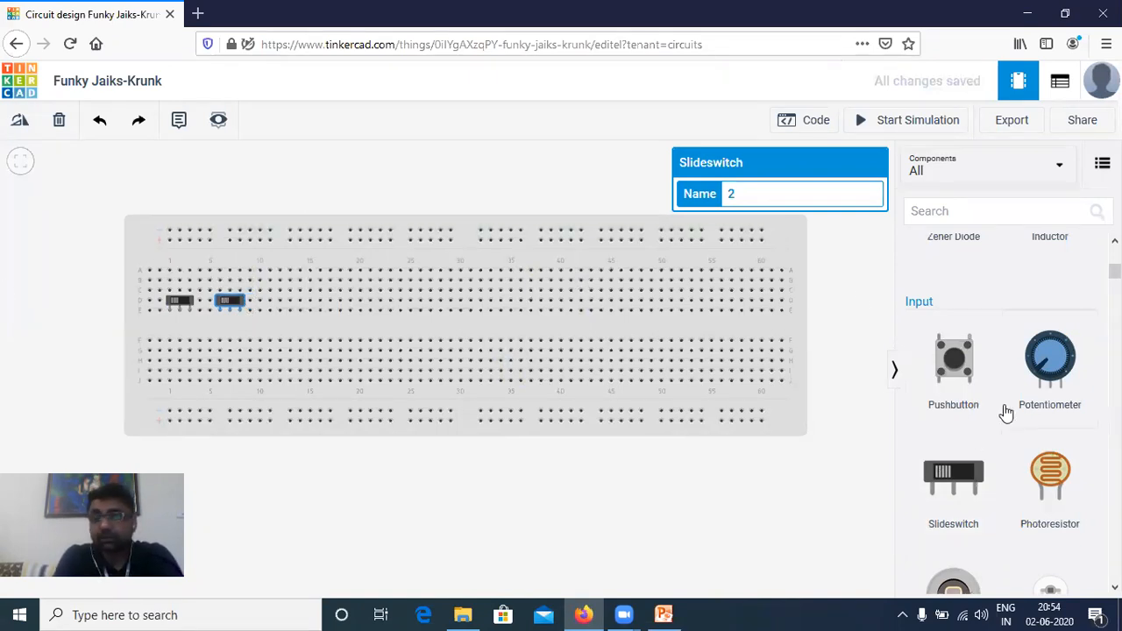
Place a Power Supply beside the upper-left corner of the breadboard.
scroll(1006, 412, "up", 5)
scroll(1007, 412, "down", 5)
scroll(1006, 412, "down", 10)
scroll(1007, 412, "down", 8)
scroll(1006, 410, "down", 8)
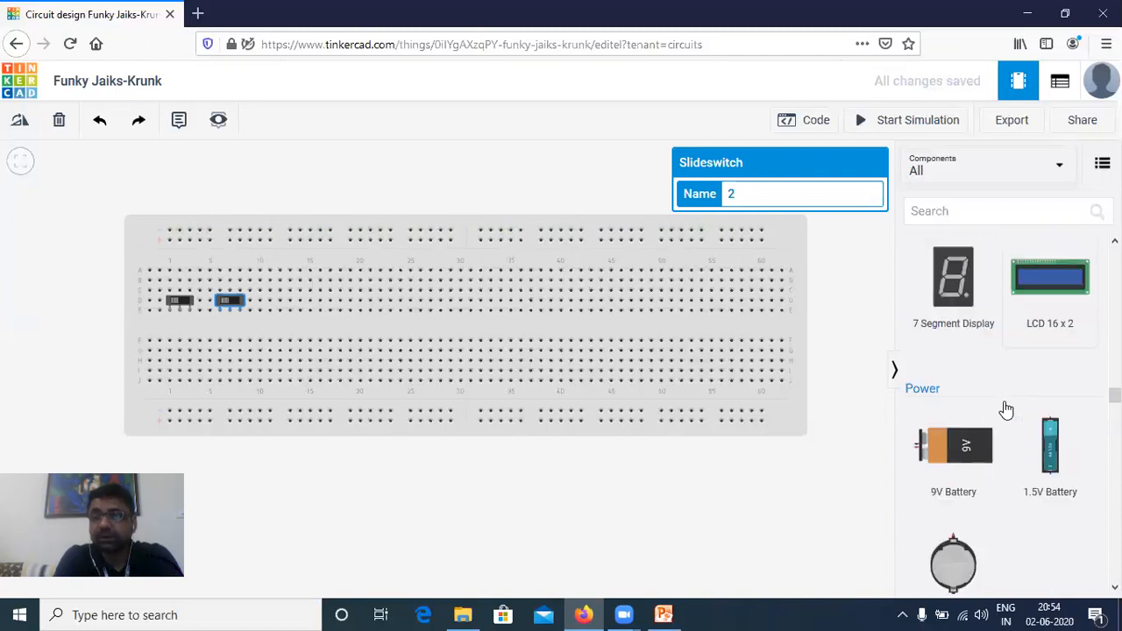
scroll(1006, 411, "down", 1)
scroll(1006, 411, "down", 5)
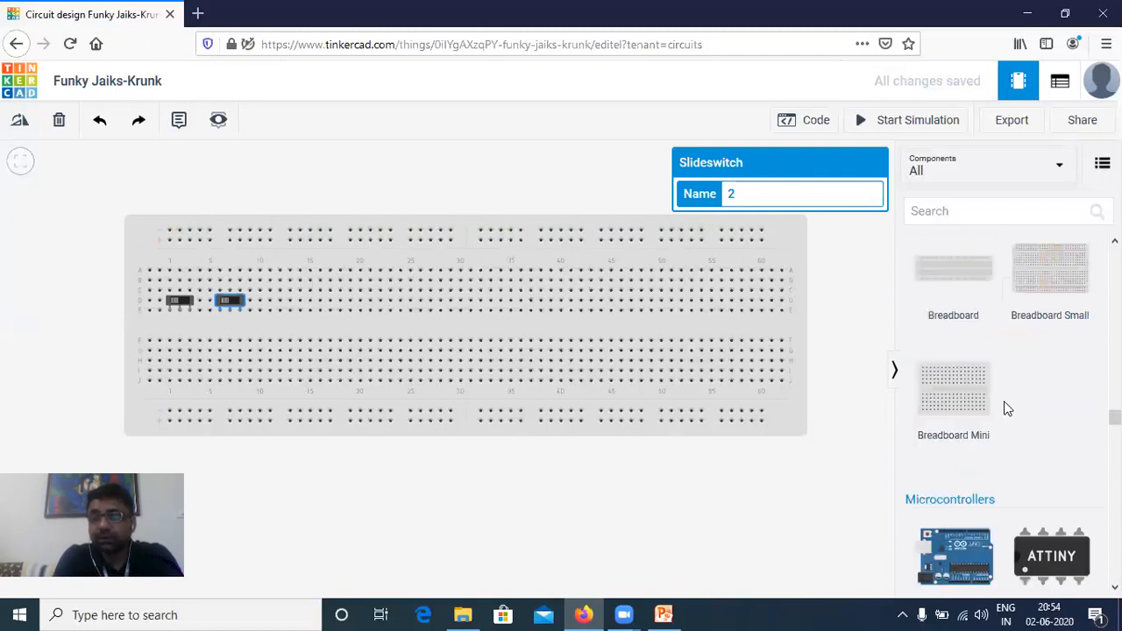
scroll(1006, 410, "down", 5)
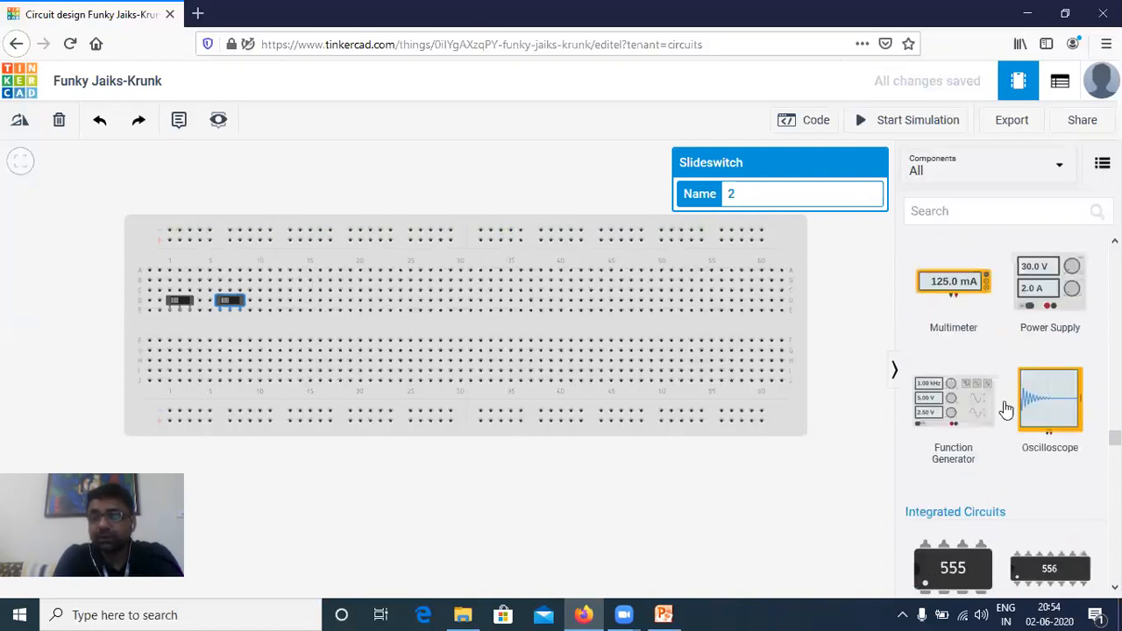
left_click(1043, 284)
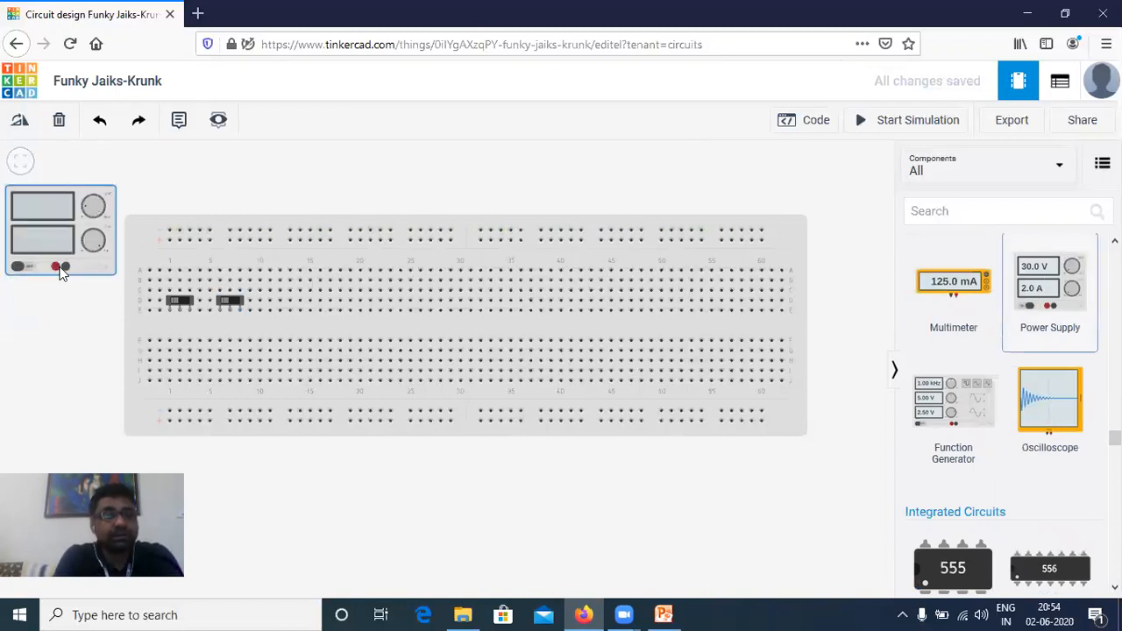
left_click(62, 271)
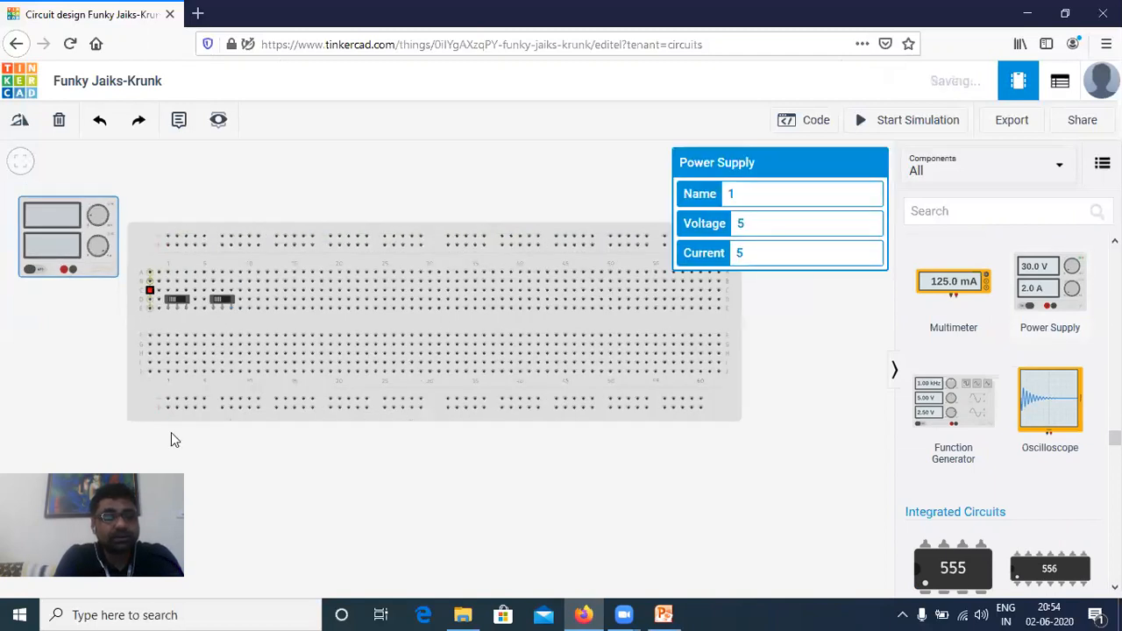
left_click(453, 498)
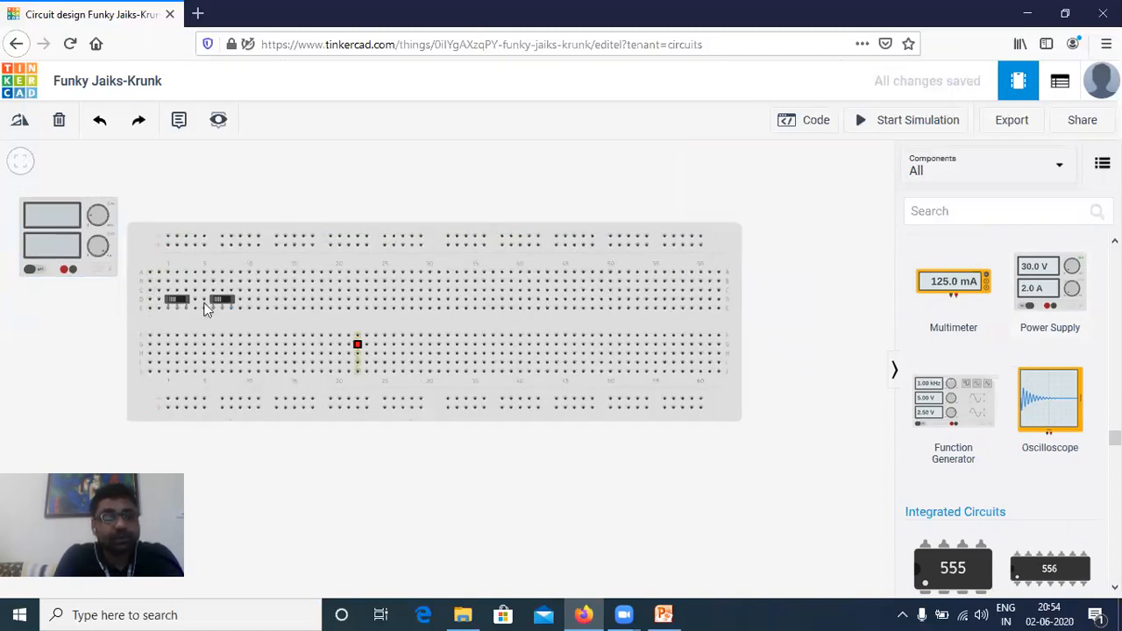
Wire the power supply's negative terminal to the breadboard's upper negative rail and colour the wire black.
left_click(72, 270)
left_click(167, 236)
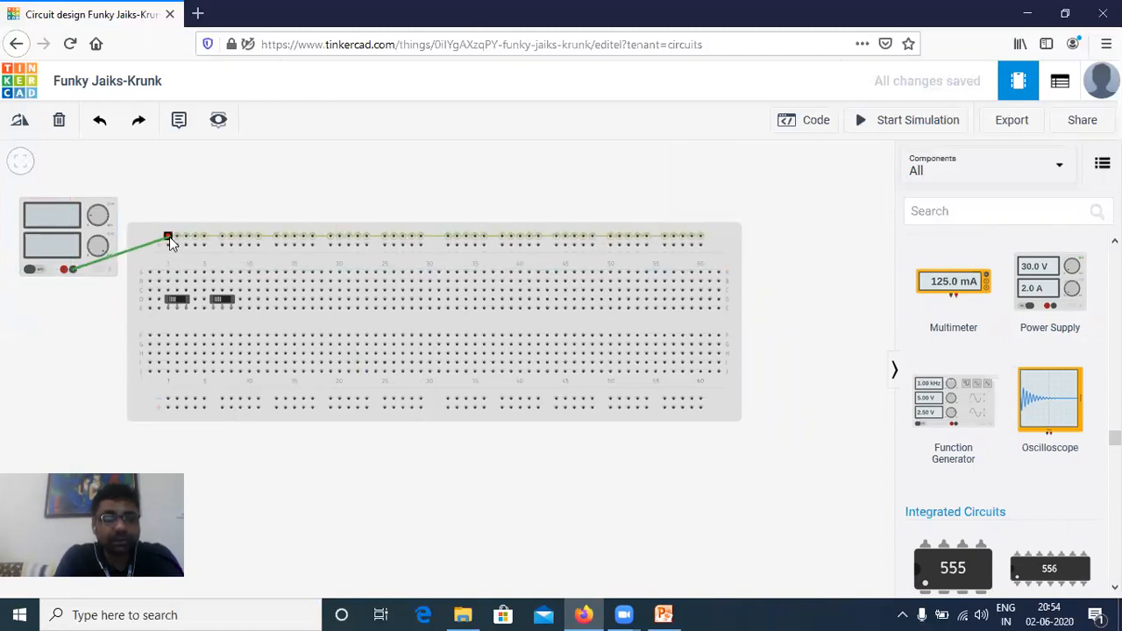
left_click(169, 236)
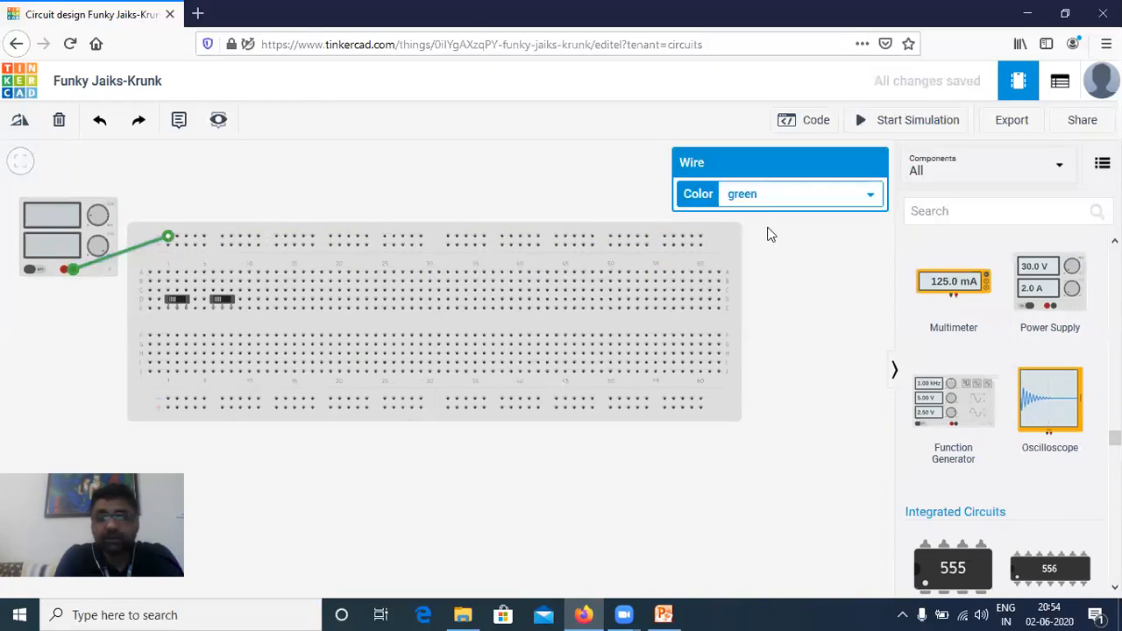
left_click(782, 196)
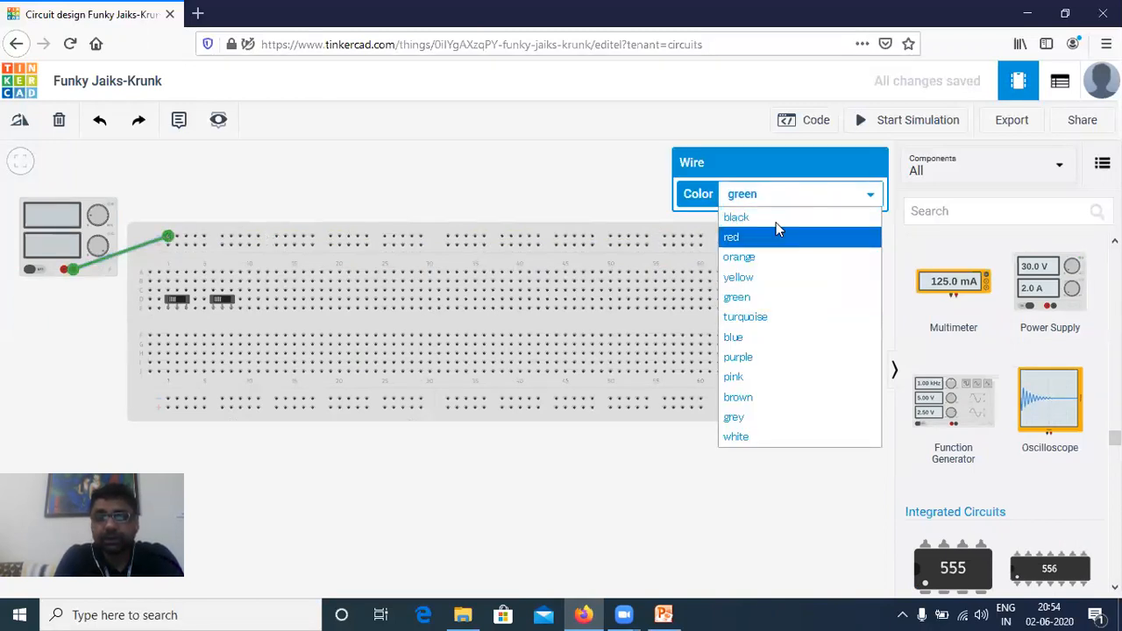
left_click(774, 219)
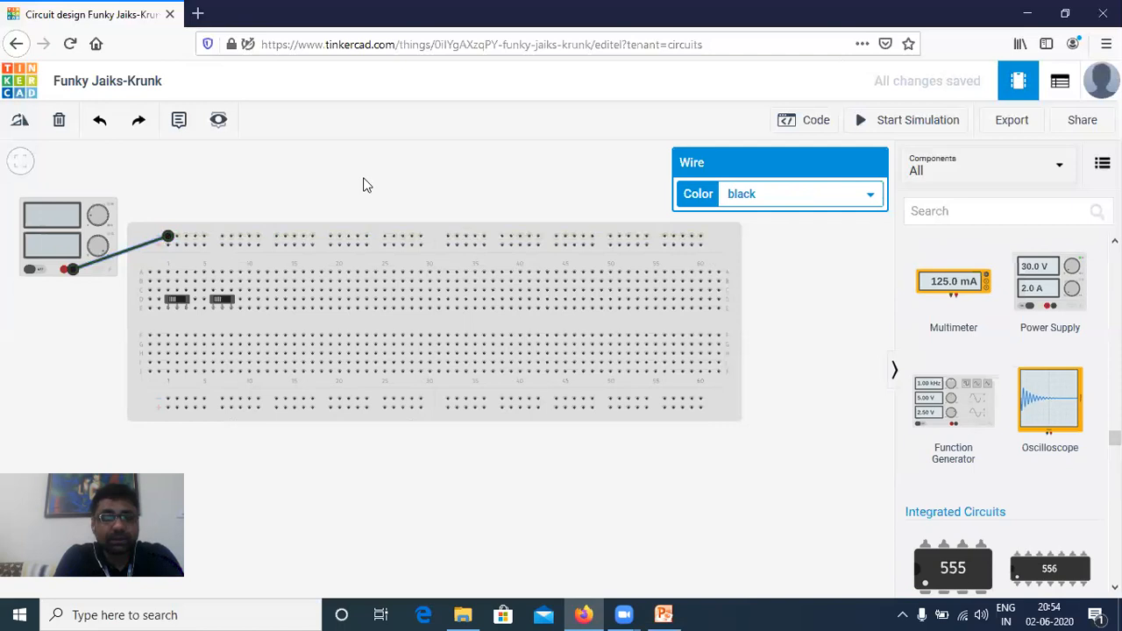
left_click(242, 216)
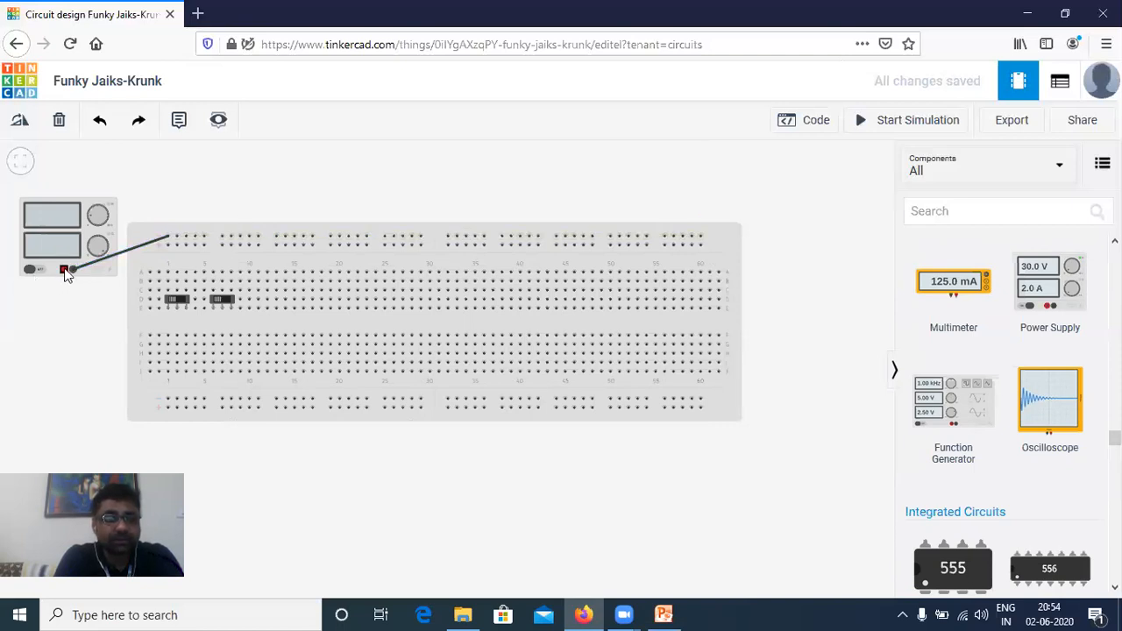
Wire the power supply's positive terminal to the breadboard's upper positive rail and colour the wire red.
left_click(65, 270)
left_click(167, 245)
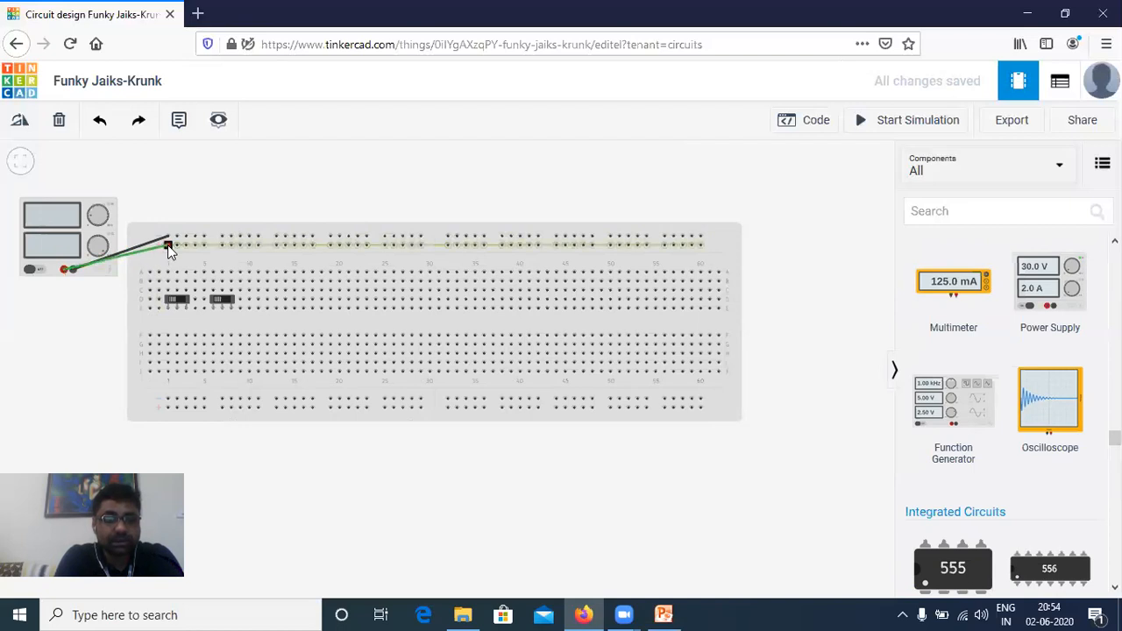
left_click(758, 193)
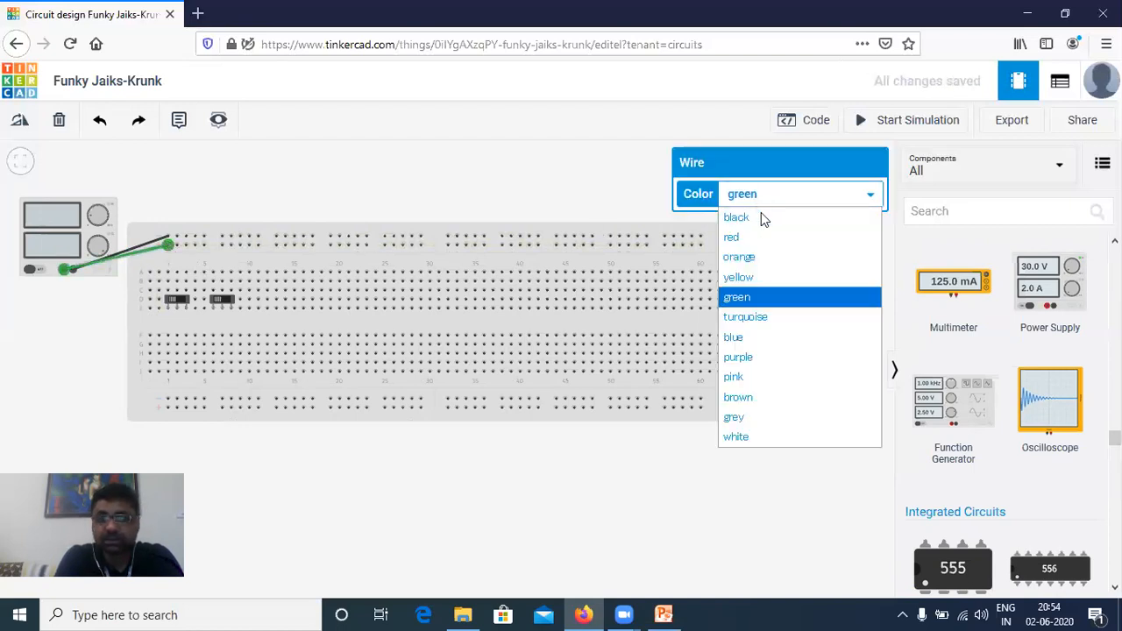
left_click(764, 238)
left_click(428, 159)
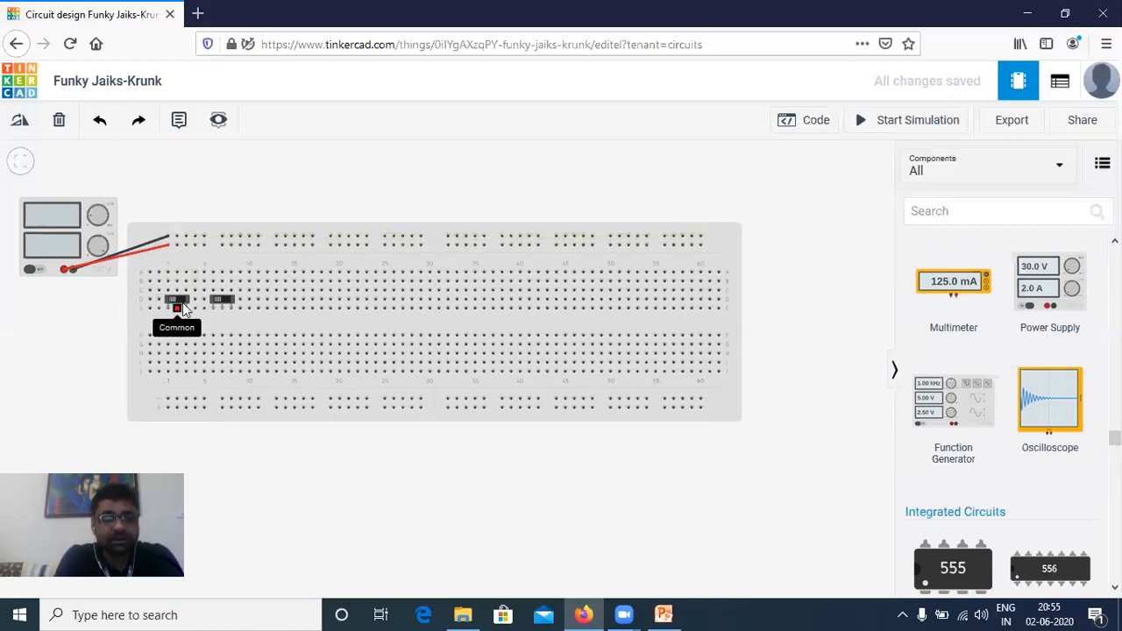
Wire the upper negative rail to the first slideswitch's terminal at column 1 and colour the wire black.
left_click(176, 237)
left_click(159, 300)
left_click_drag(161, 293, 169, 292)
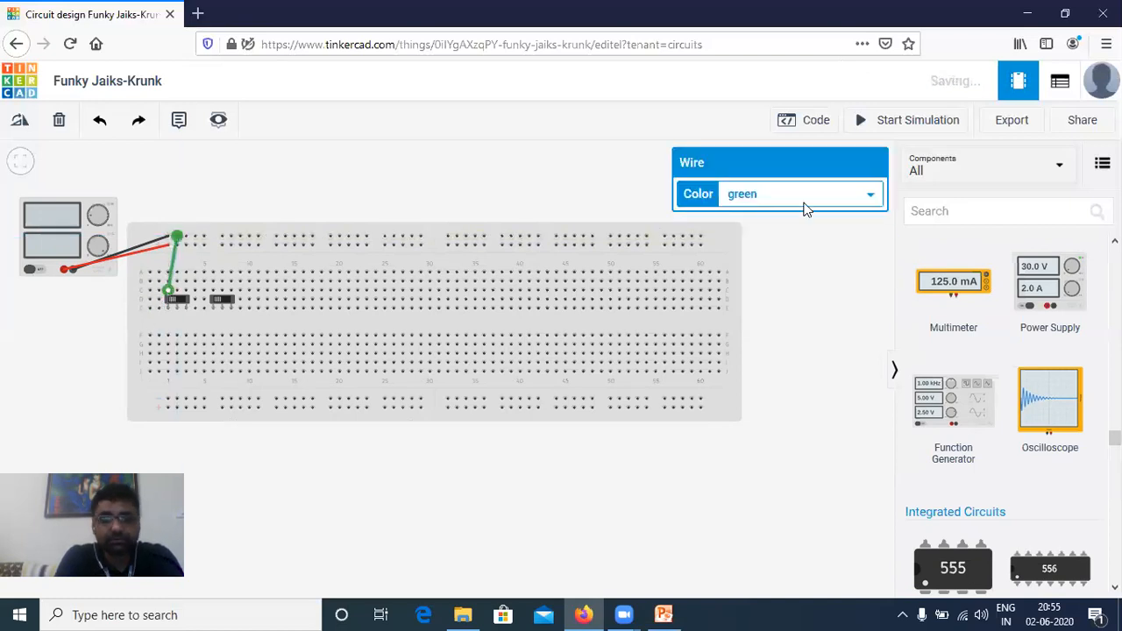
left_click(791, 194)
left_click(772, 217)
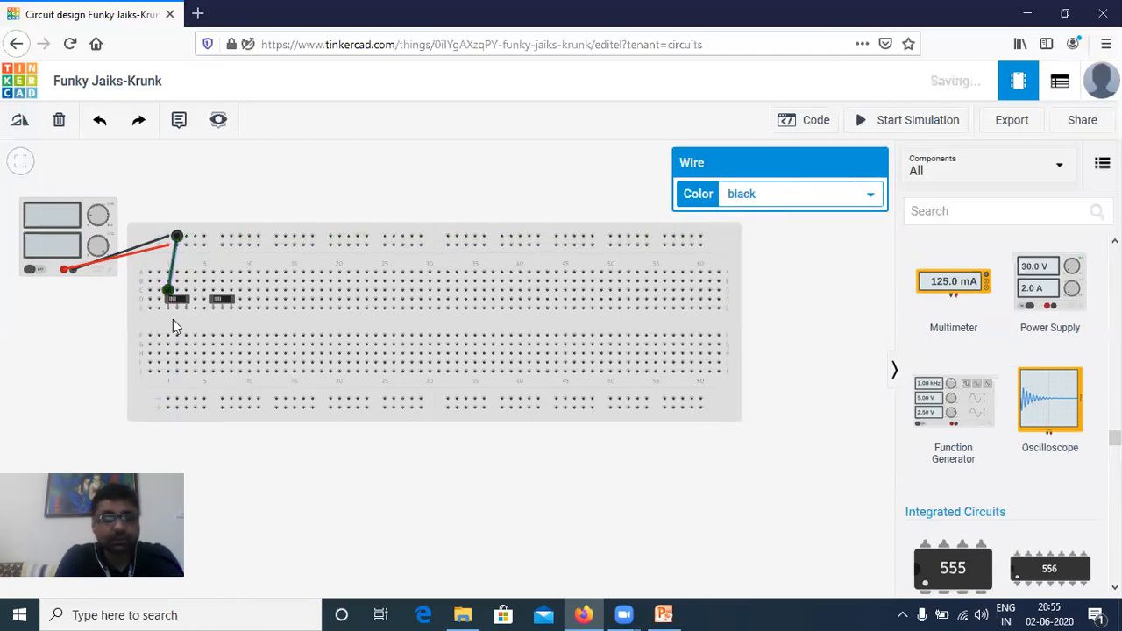
Wire the upper positive rail to the first slideswitch's terminal at column 3 and colour the wire red.
left_click(202, 246)
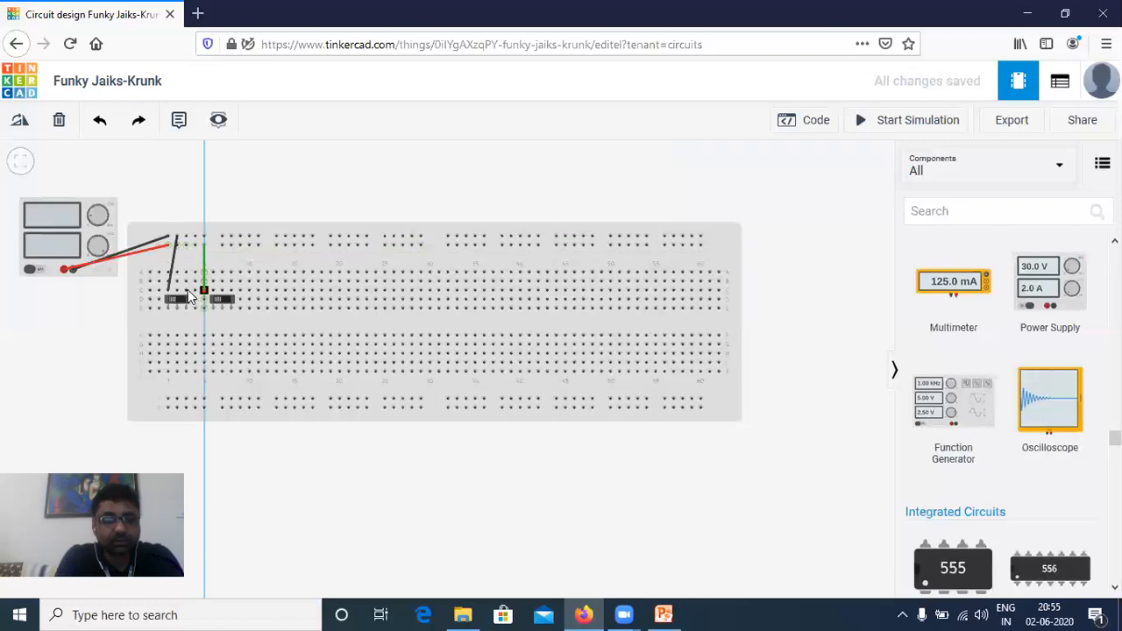
left_click(186, 289)
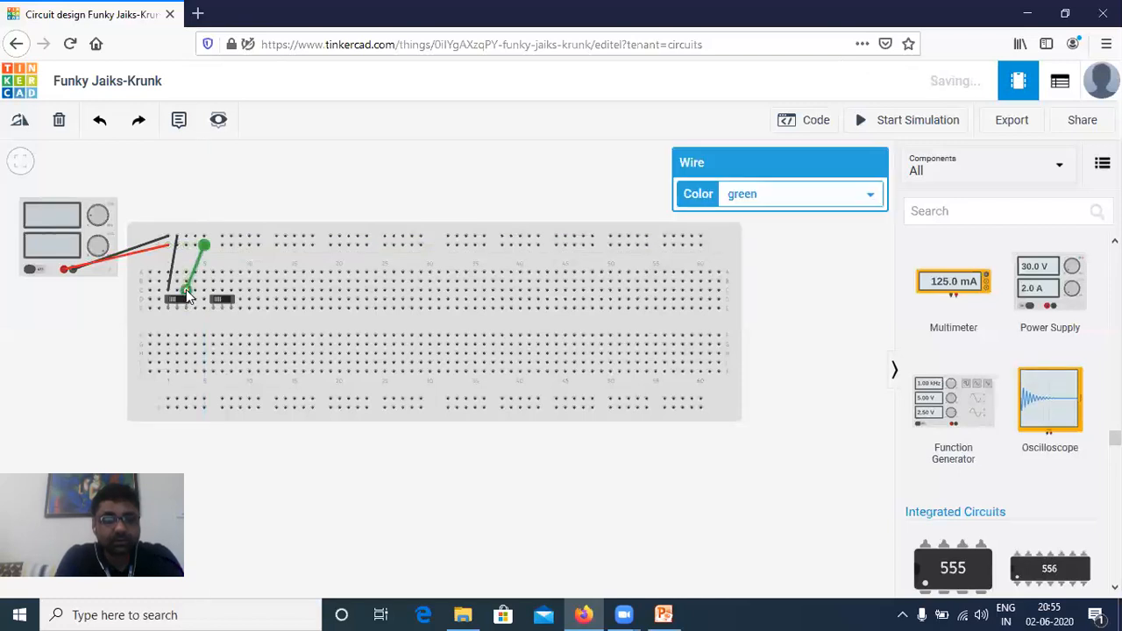
left_click(807, 190)
left_click(772, 233)
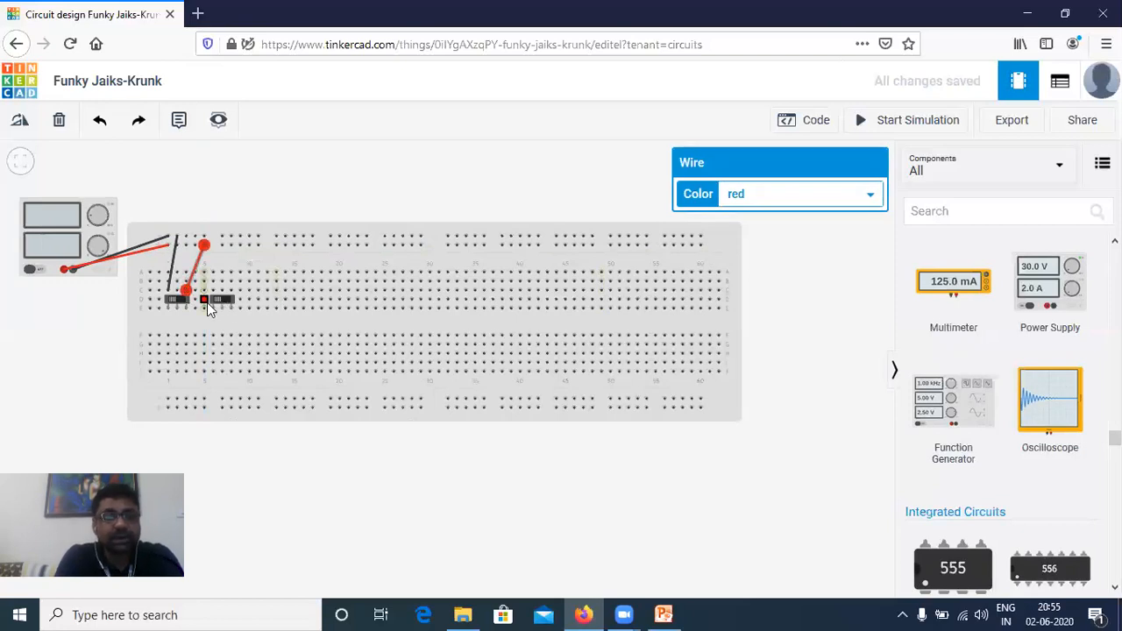
Wire the upper negative rail to the second slideswitch's terminal at column 6 and colour the wire black.
left_click(223, 237)
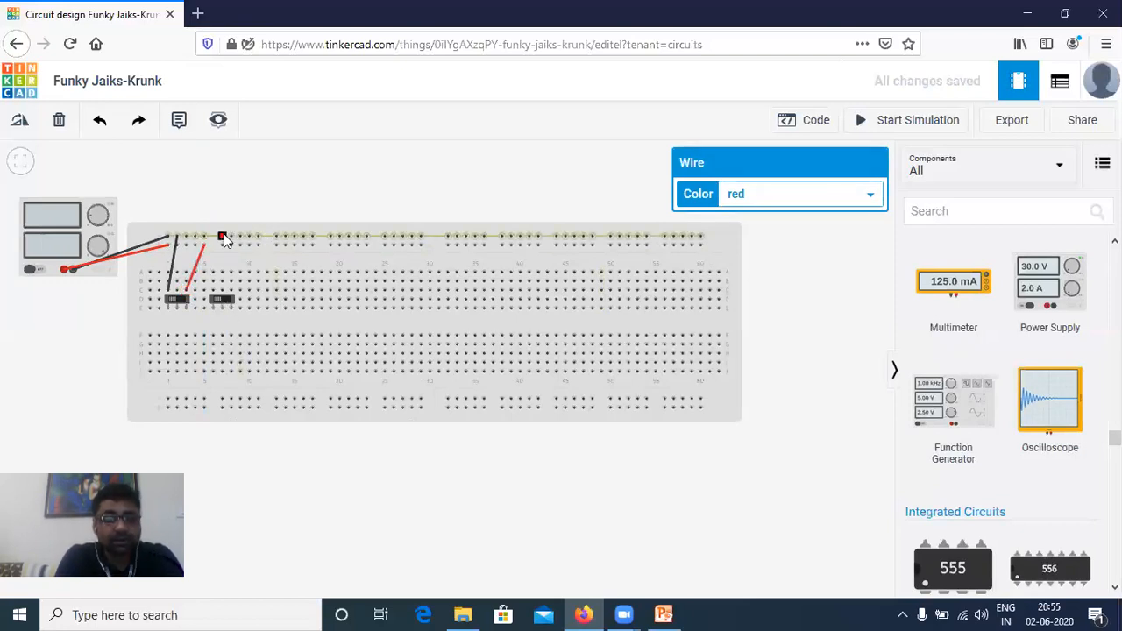
left_click(213, 294)
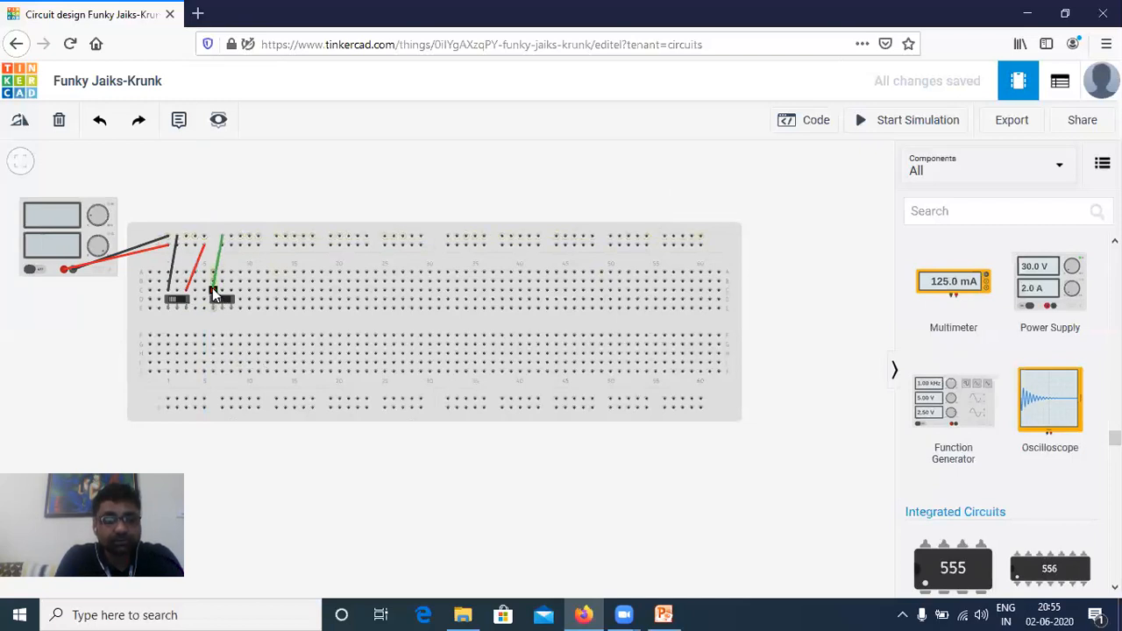
left_click(754, 193)
left_click(754, 218)
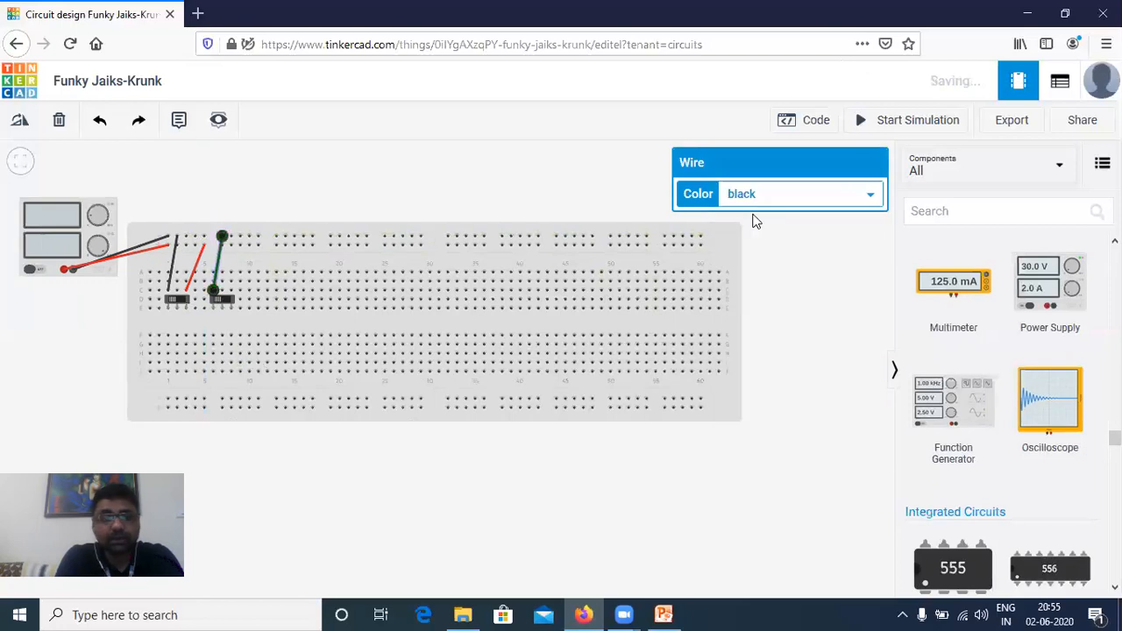
Wire the upper positive rail to the second slideswitch's terminal at column 8 and colour the wire red.
left_click(241, 245)
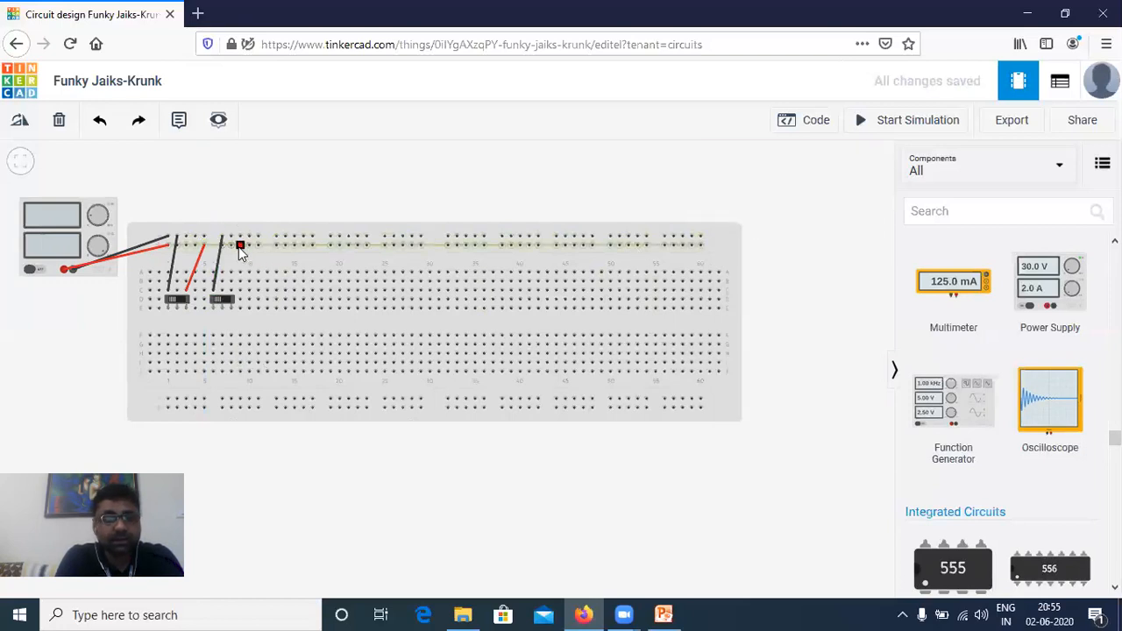
left_click(231, 291)
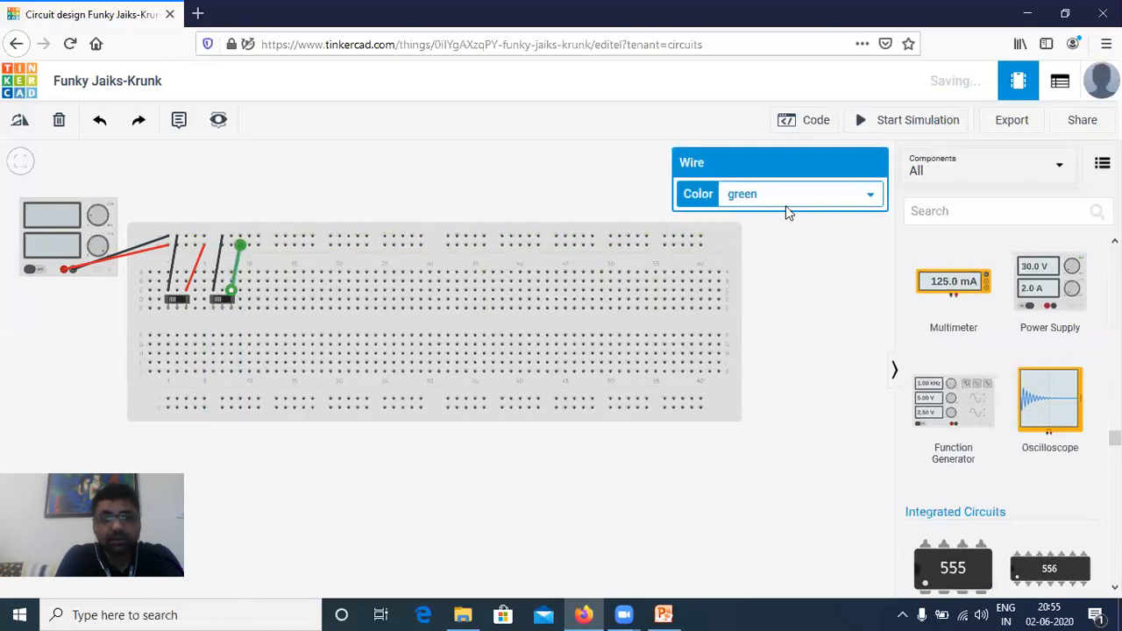
left_click(771, 195)
left_click(768, 235)
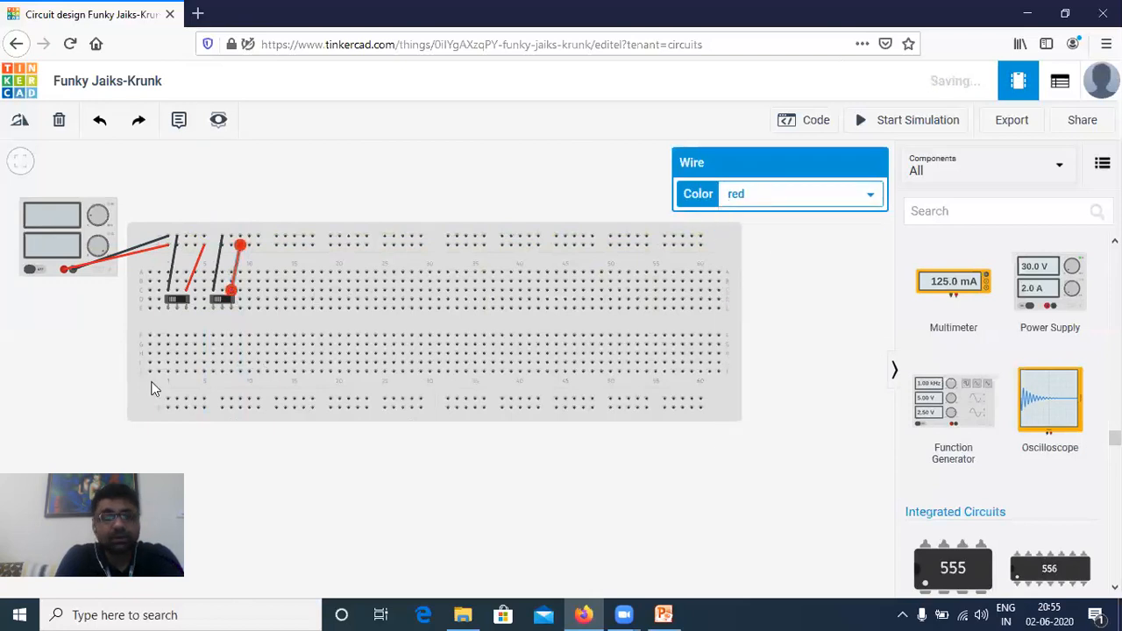
left_click(320, 161)
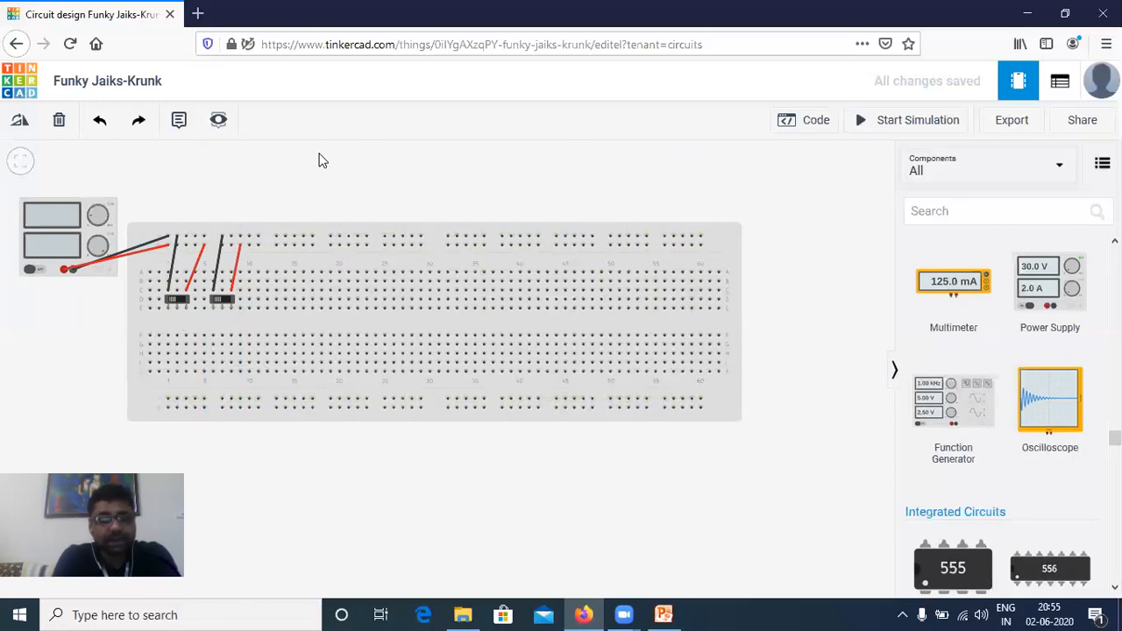
Consult the Half Adder slide in PowerPoint, and place a 74HC86 XOR and a 74HC08 AND chip across the breadboard's centre gap at columns 15–21 and 30–36.
left_click(662, 611)
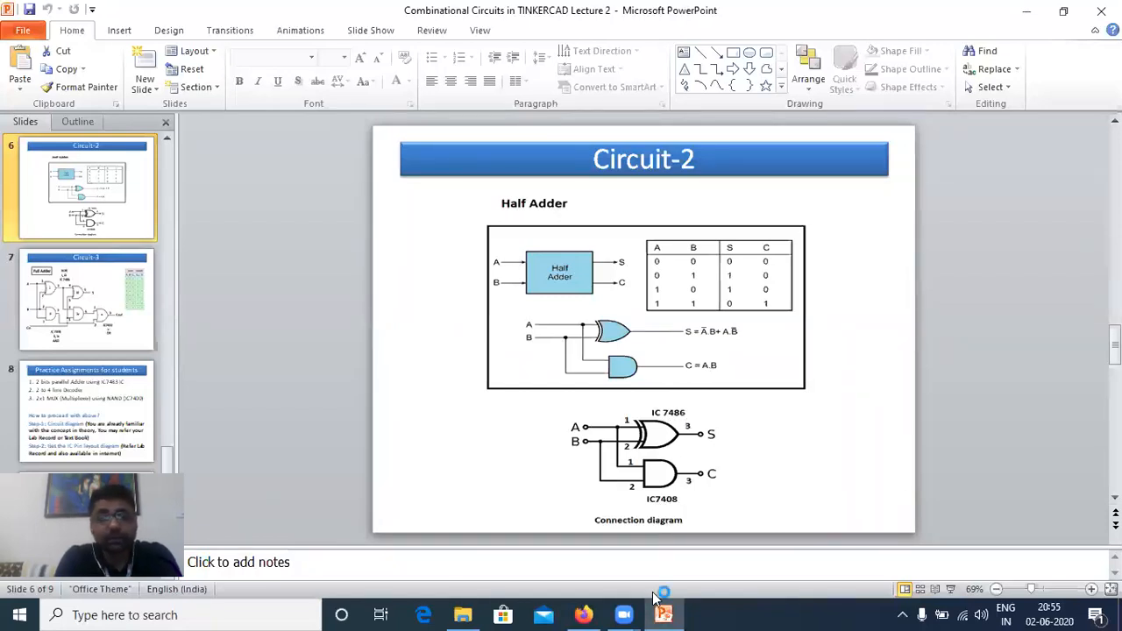
key("alt+Tab")
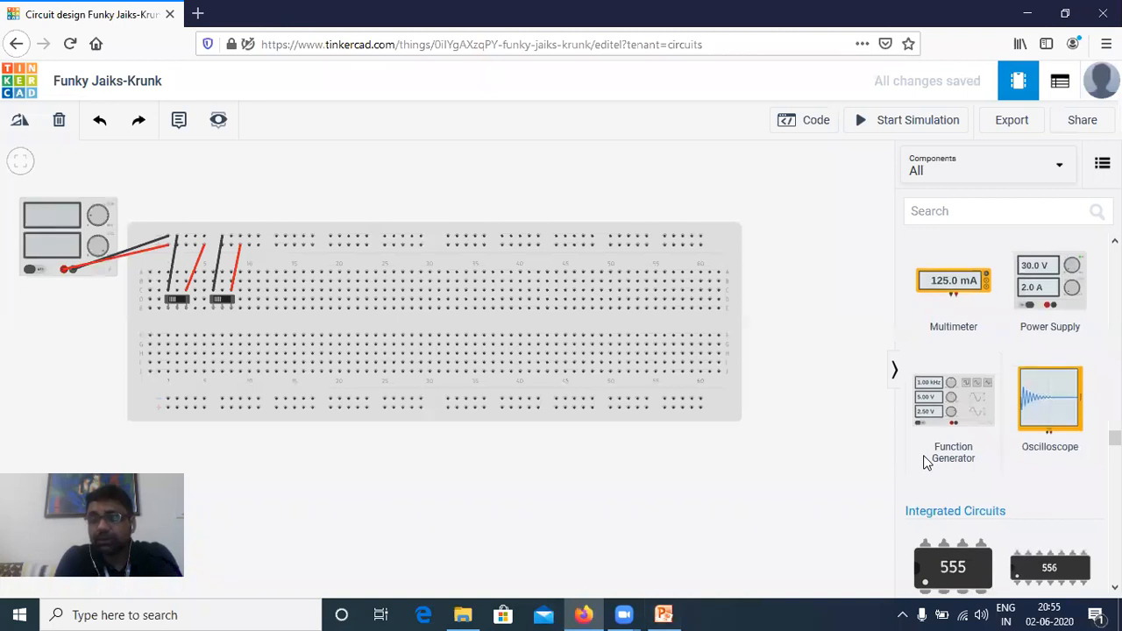
scroll(1008, 386, "down", 4)
scroll(1006, 378, "down", 3)
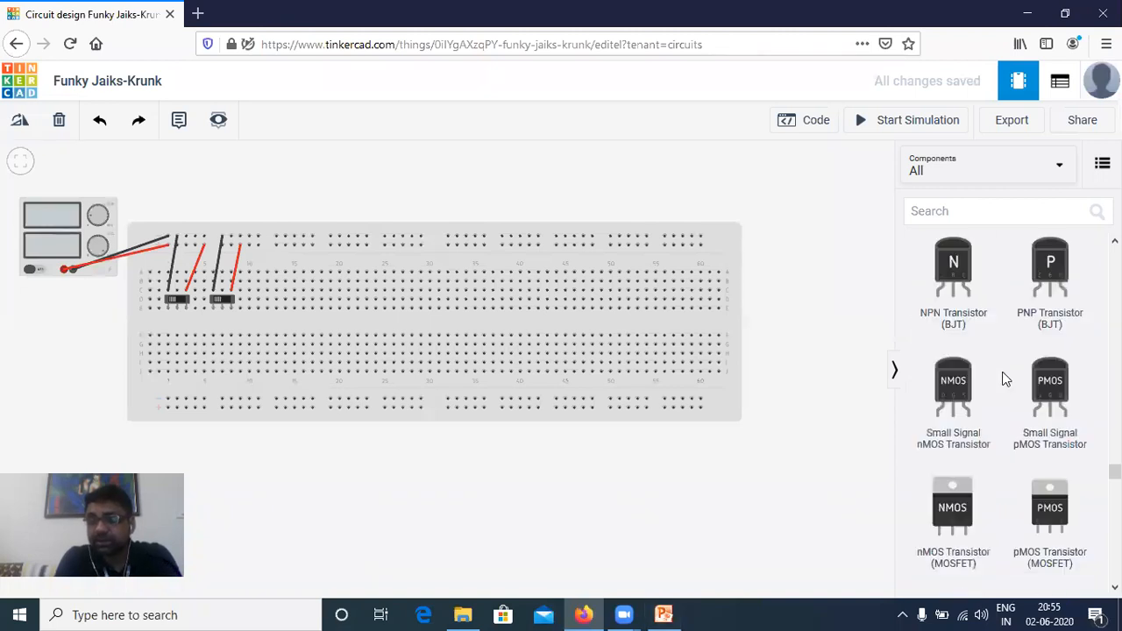
scroll(1006, 379, "down", 3)
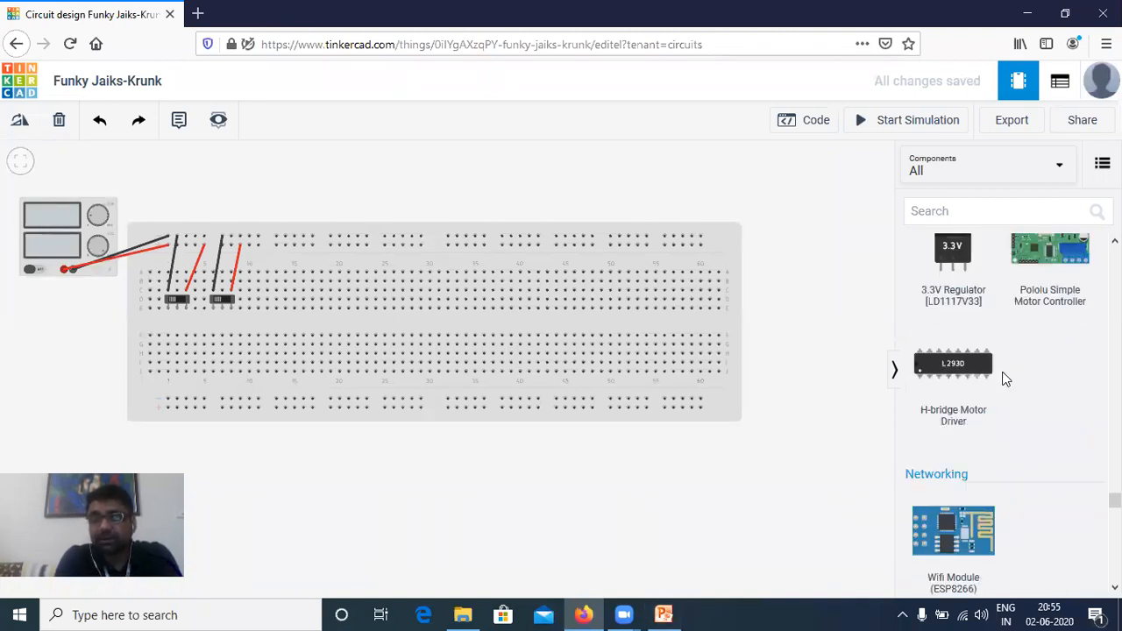
scroll(930, 277, "down", 3)
scroll(931, 277, "down", 1)
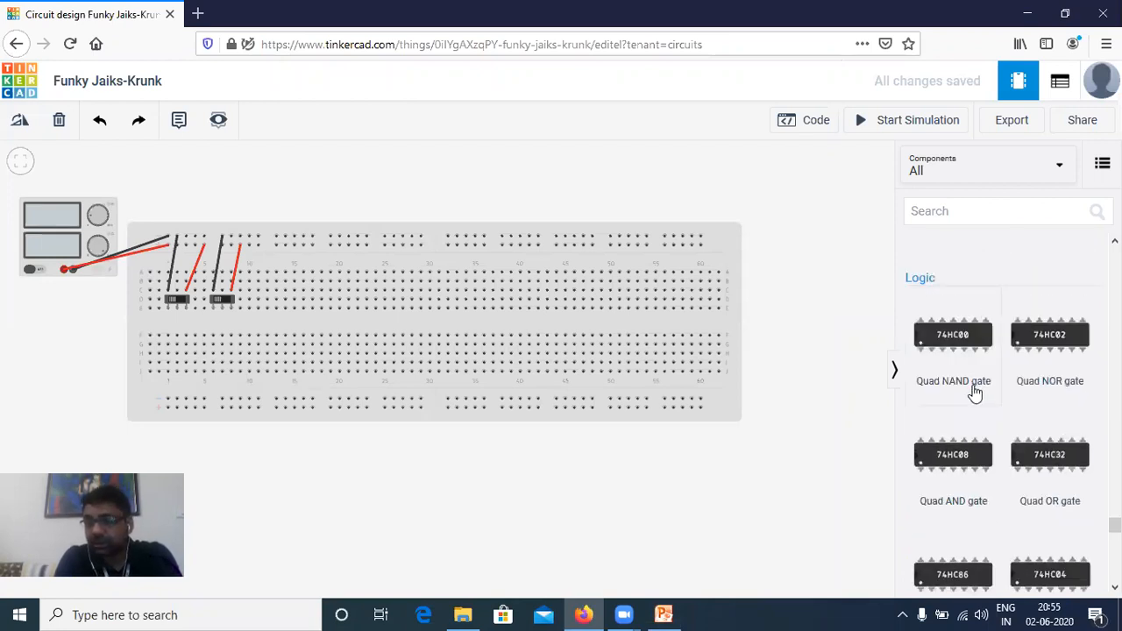
scroll(937, 396, "down", 1)
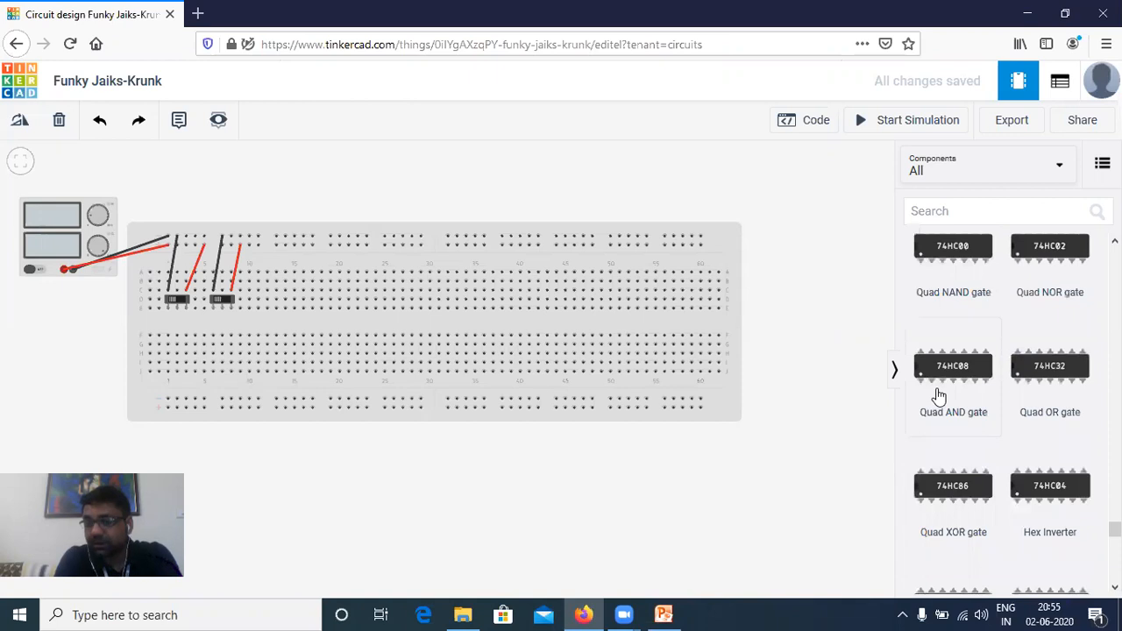
left_click(955, 501)
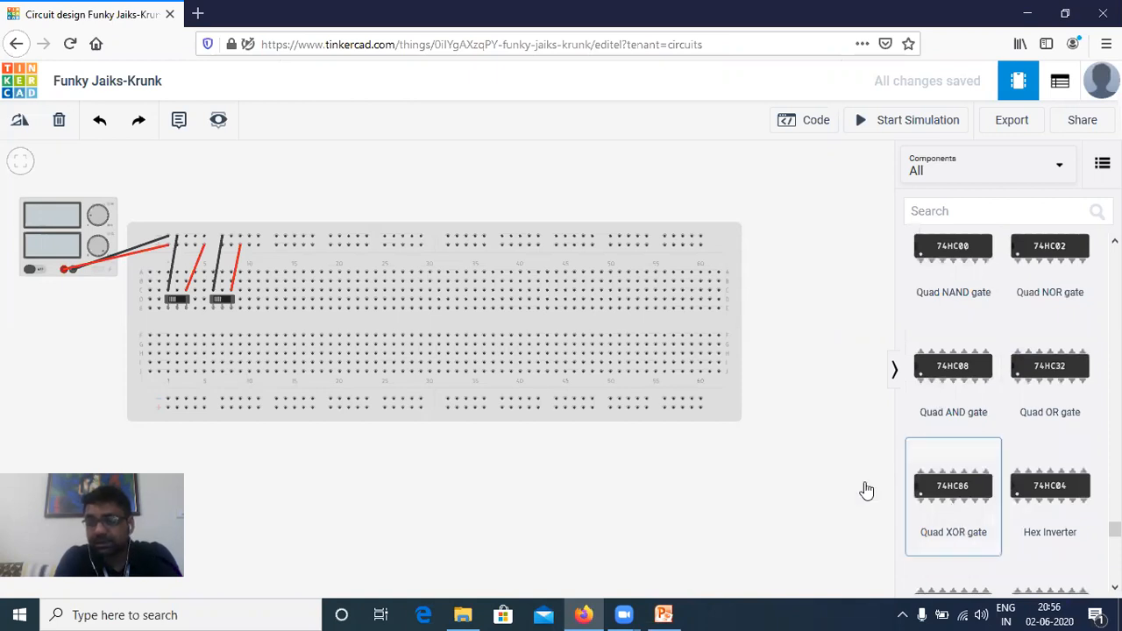
left_click(320, 327)
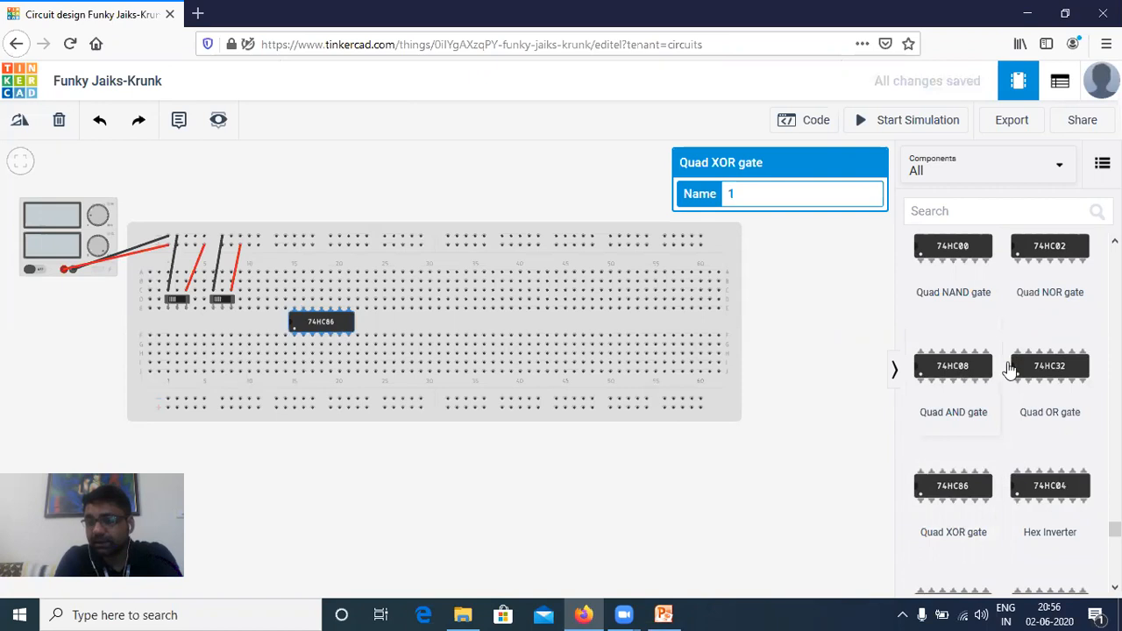
left_click_drag(956, 379, 456, 327)
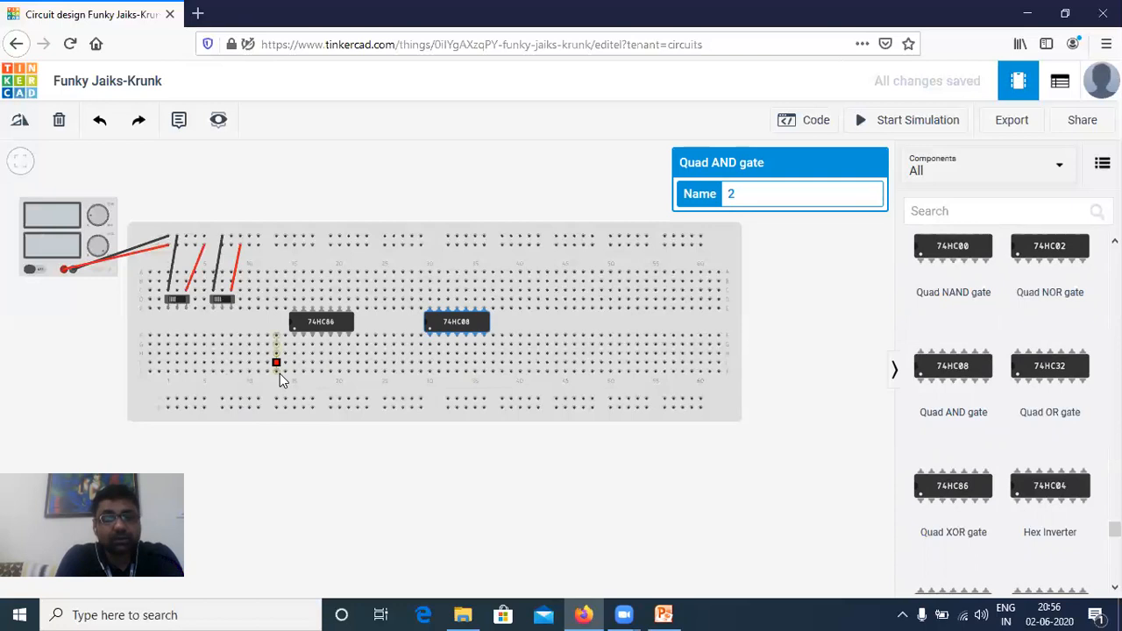
Wire the 74HC86's power pin at column 15 to the upper positive rail and colour the wire red.
scroll(279, 373, "up", 1)
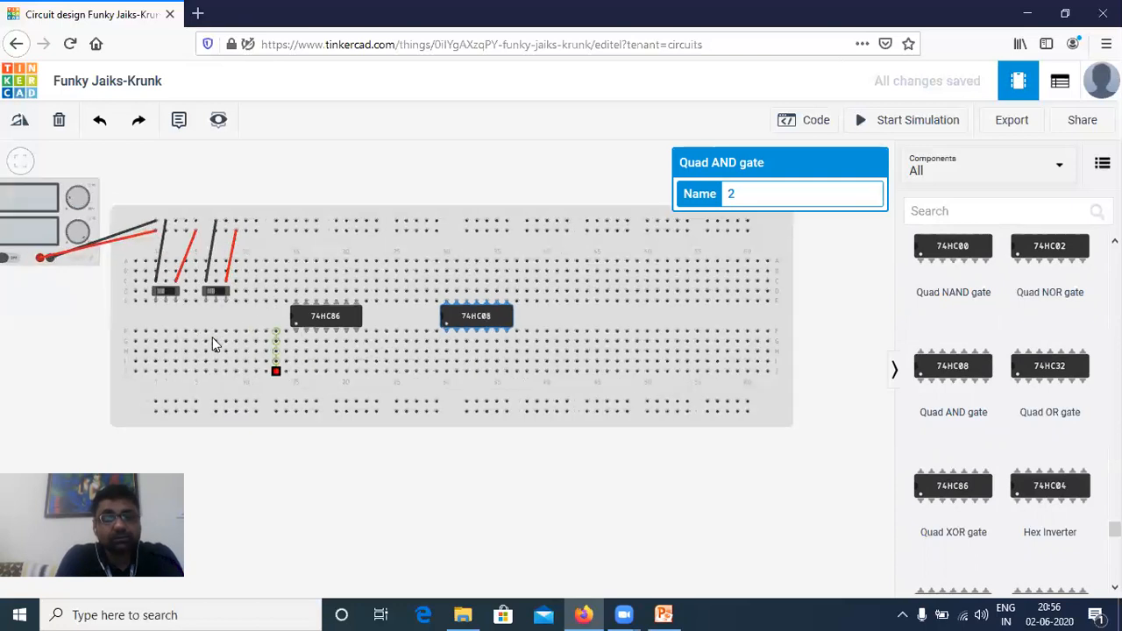
left_click(296, 293)
left_click(276, 236)
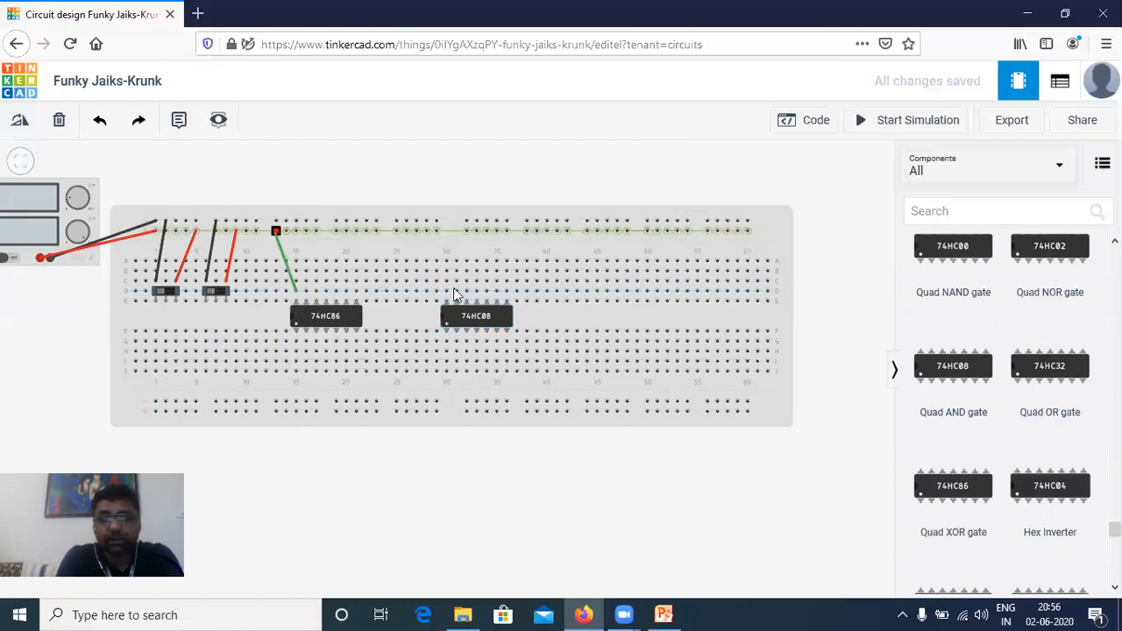
left_click(782, 200)
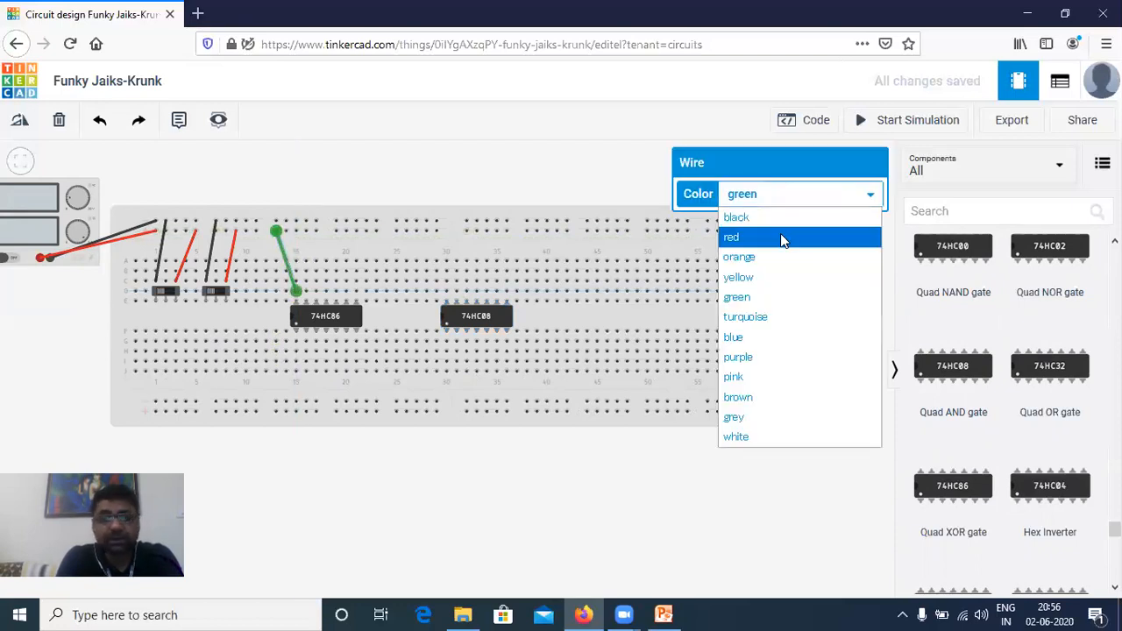
key("Return")
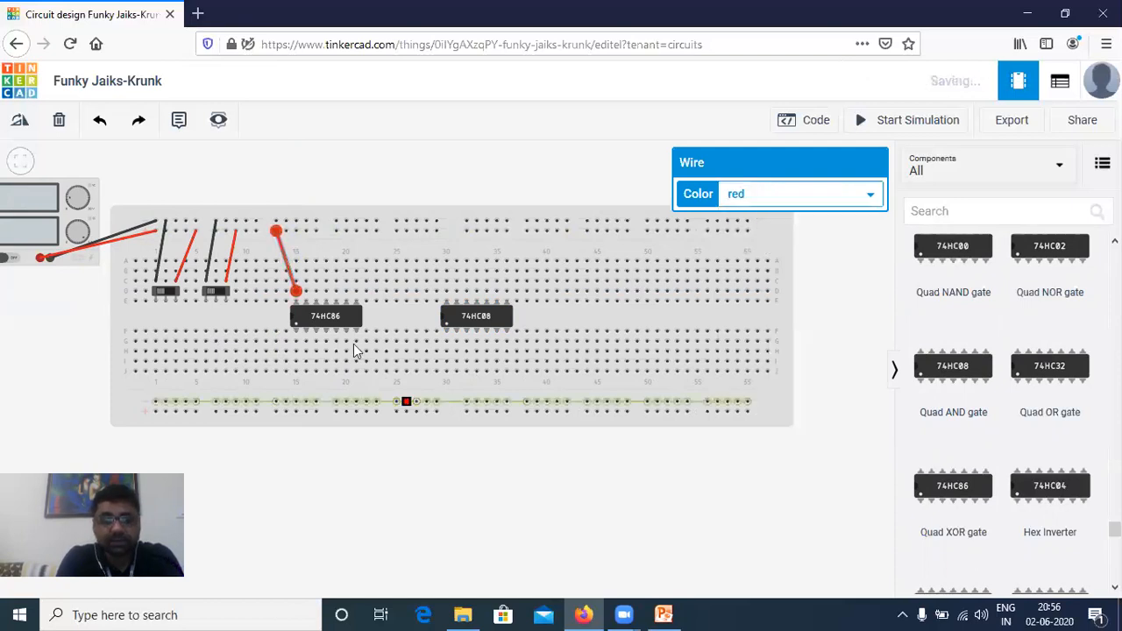
Wire the 74HC86's ground pin at column 21 to the upper negative rail and colour the wire black.
left_click(356, 341)
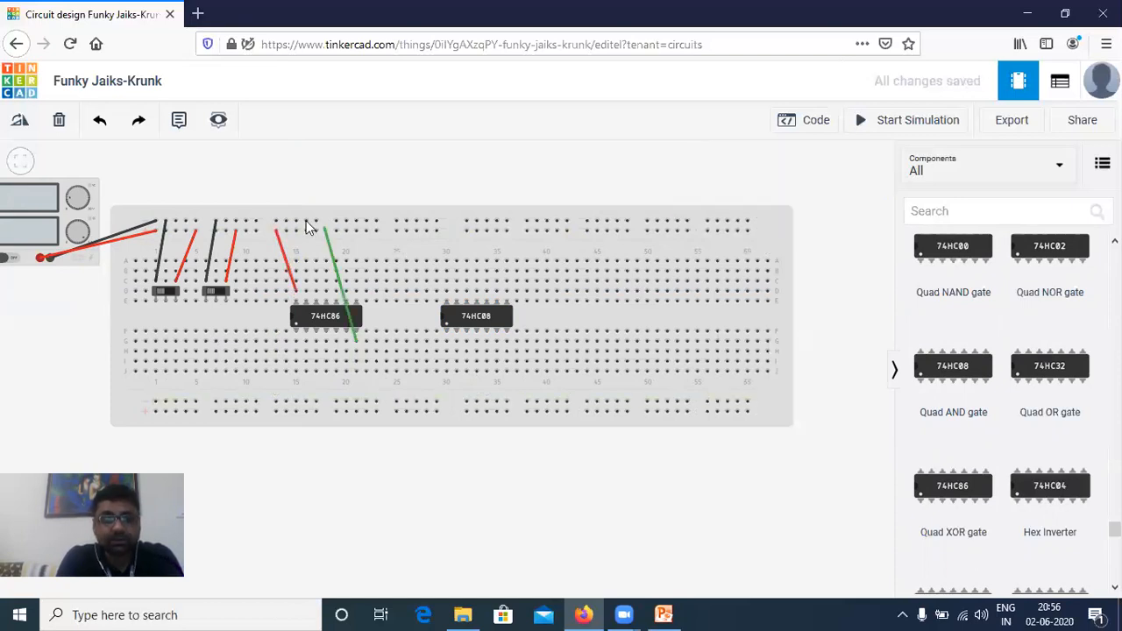
left_click(317, 230)
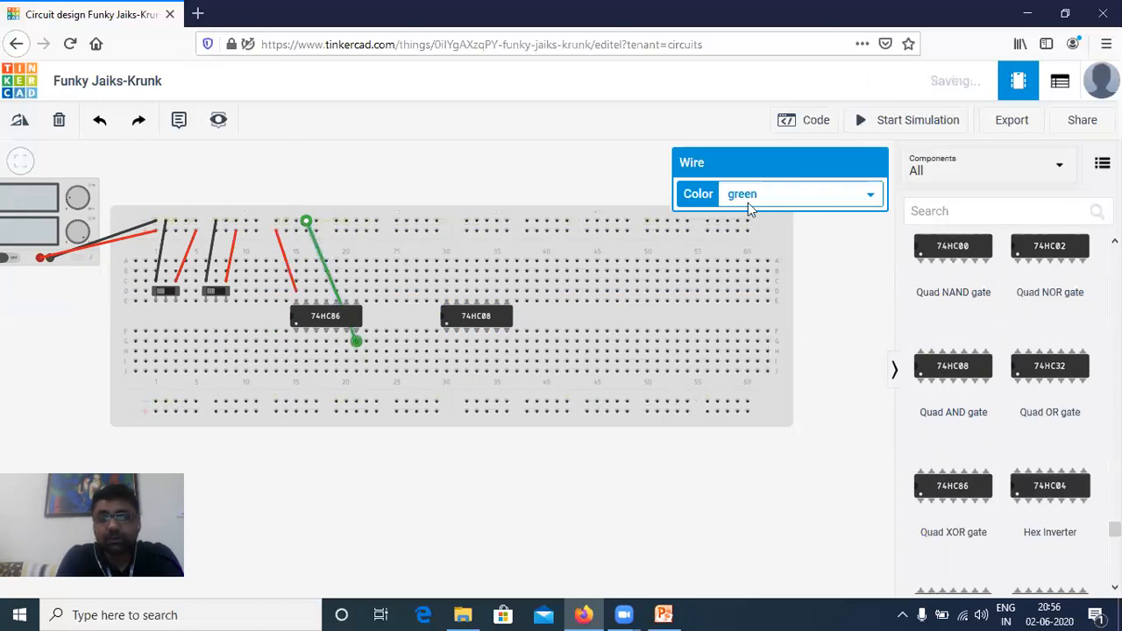
left_click(748, 203)
left_click(751, 225)
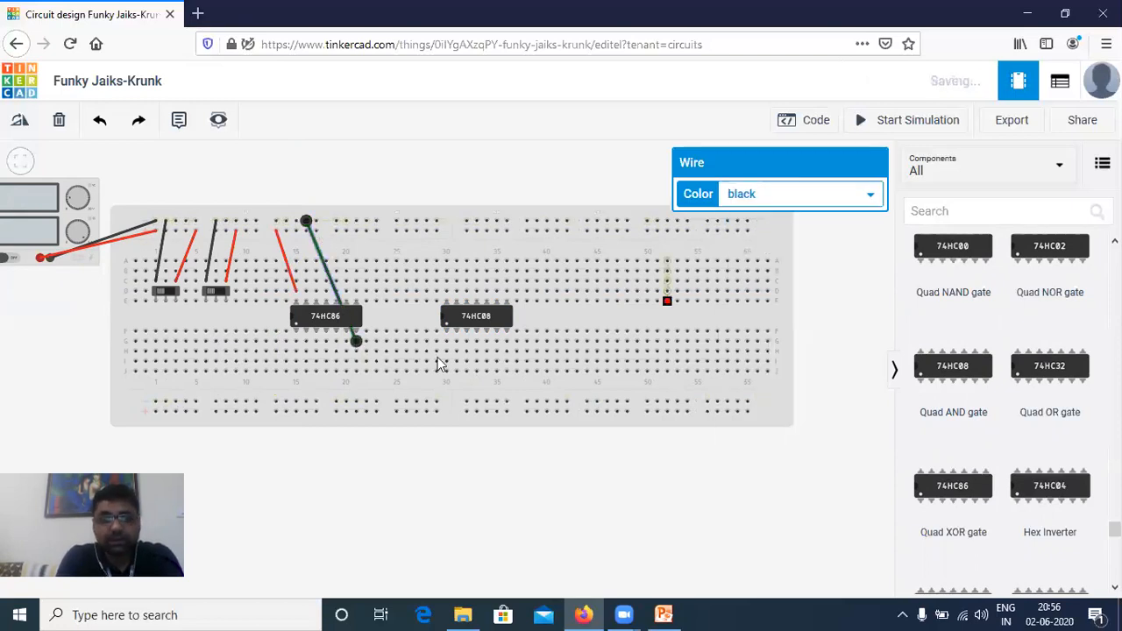
Wire the 74HC08's power pin at column 30 to the upper positive rail and colour the wire red.
left_click(446, 291)
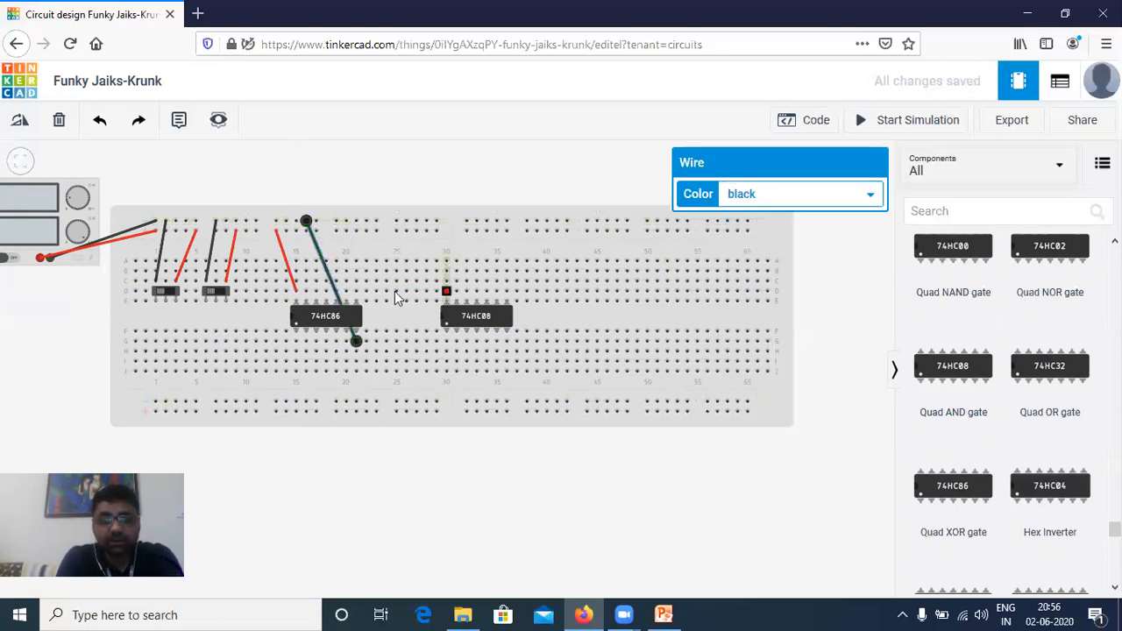
left_click(372, 239)
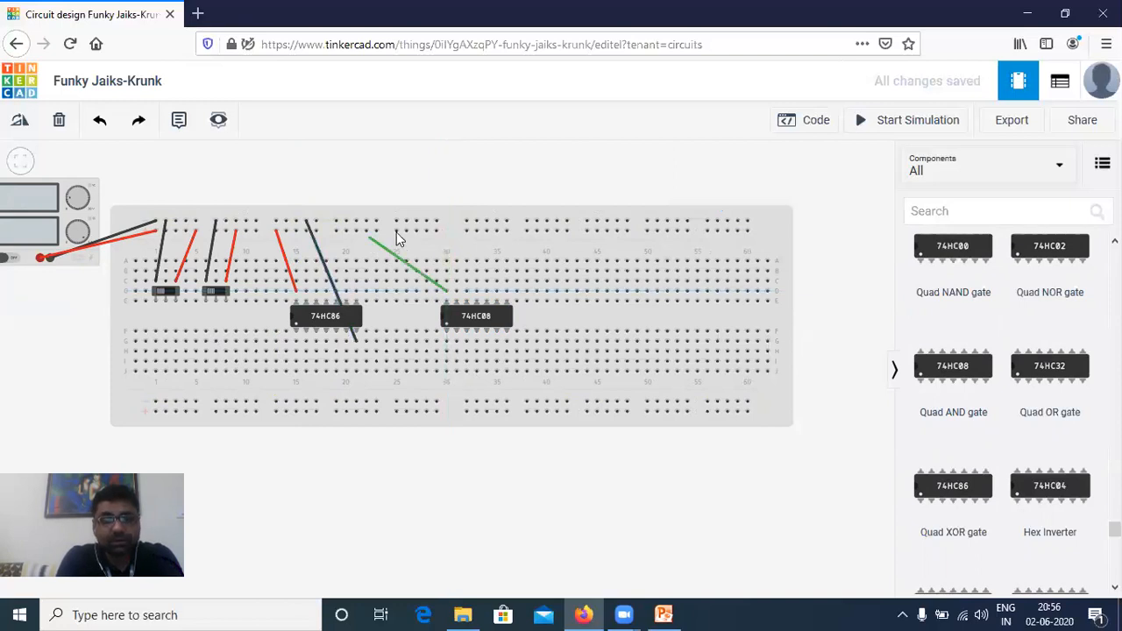
left_click(396, 232)
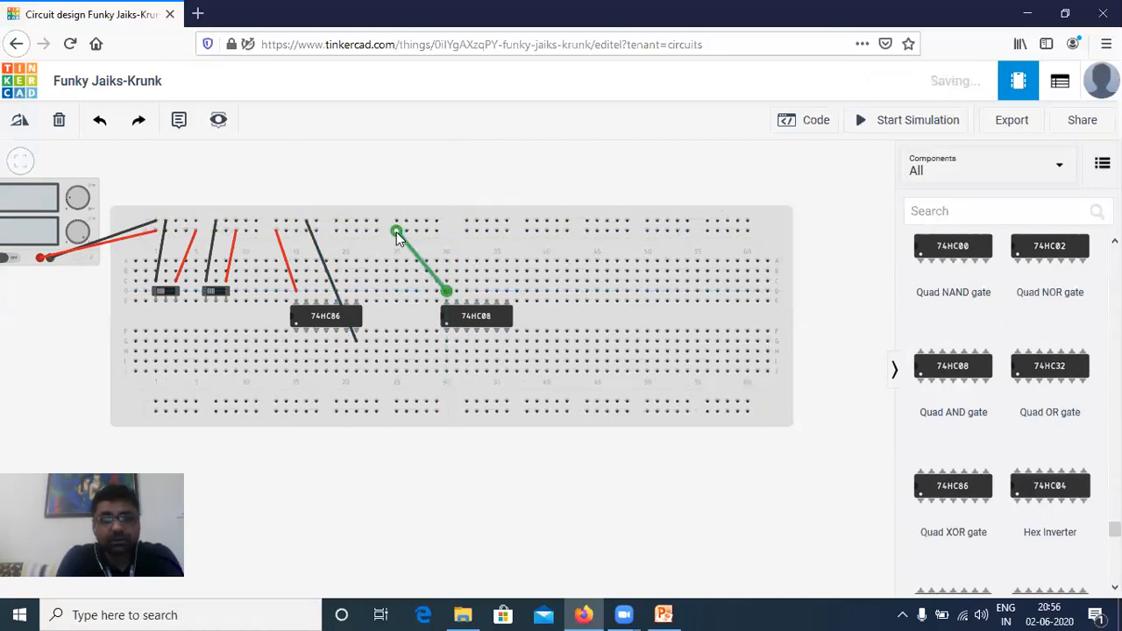
left_click(747, 196)
left_click(731, 237)
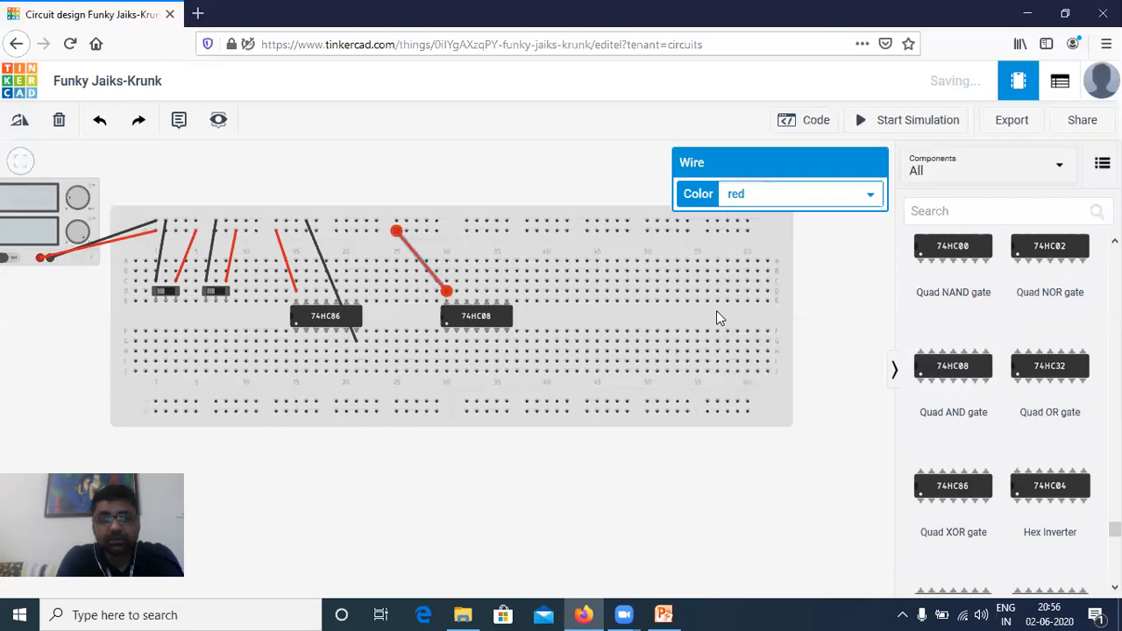
Wire the 74HC08's ground pin at column 36 to the upper negative rail and colour the wire black.
left_click(507, 342)
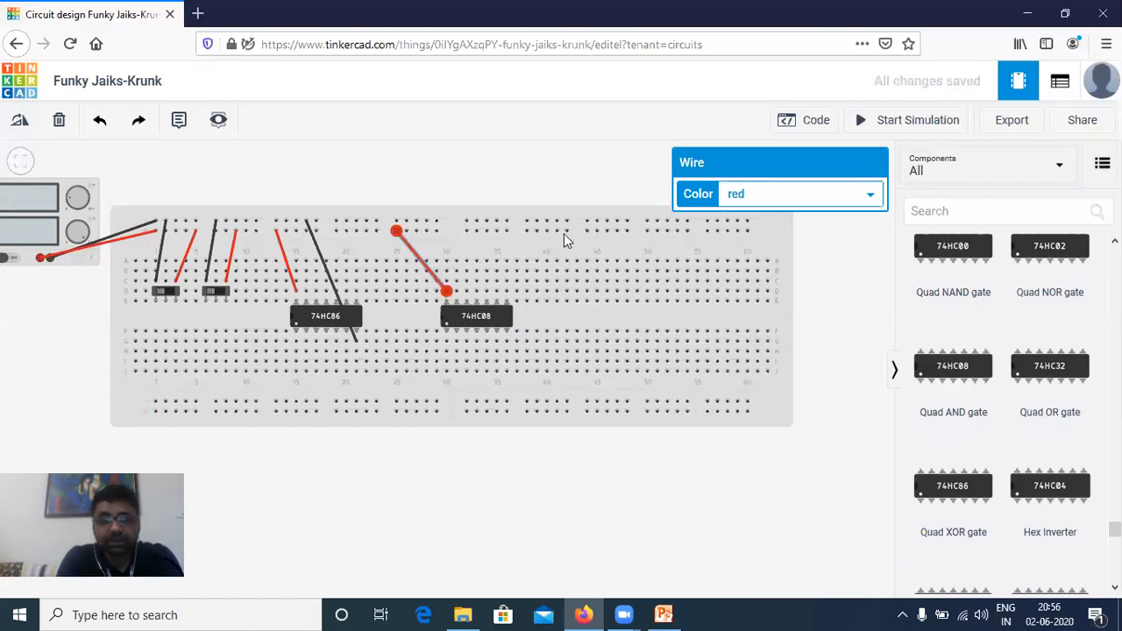
left_click(496, 222)
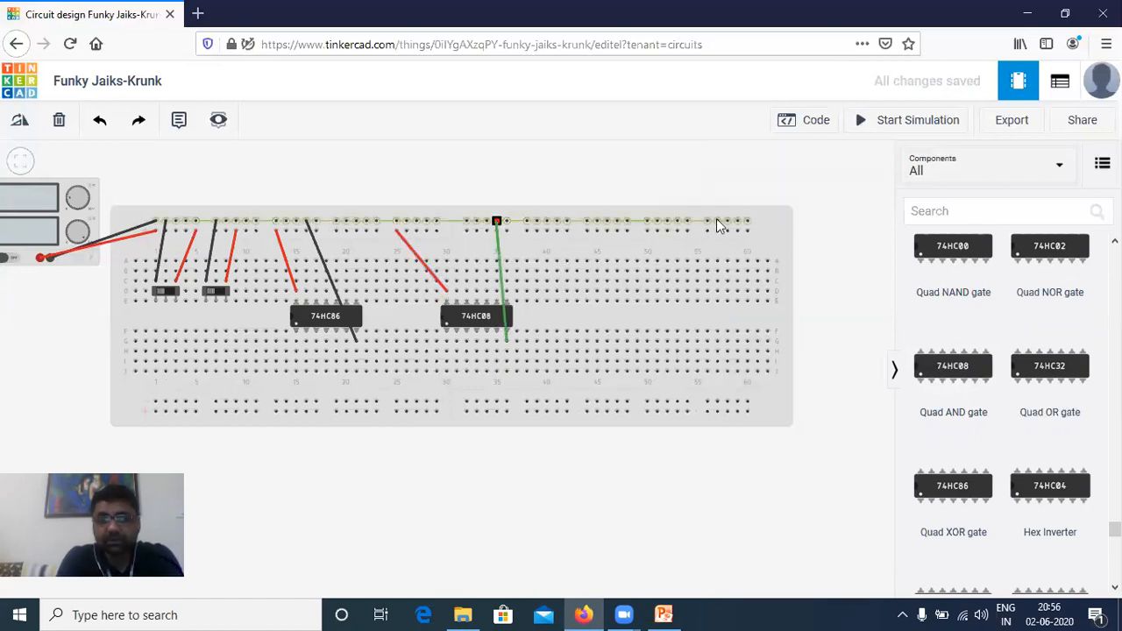
left_click(759, 196)
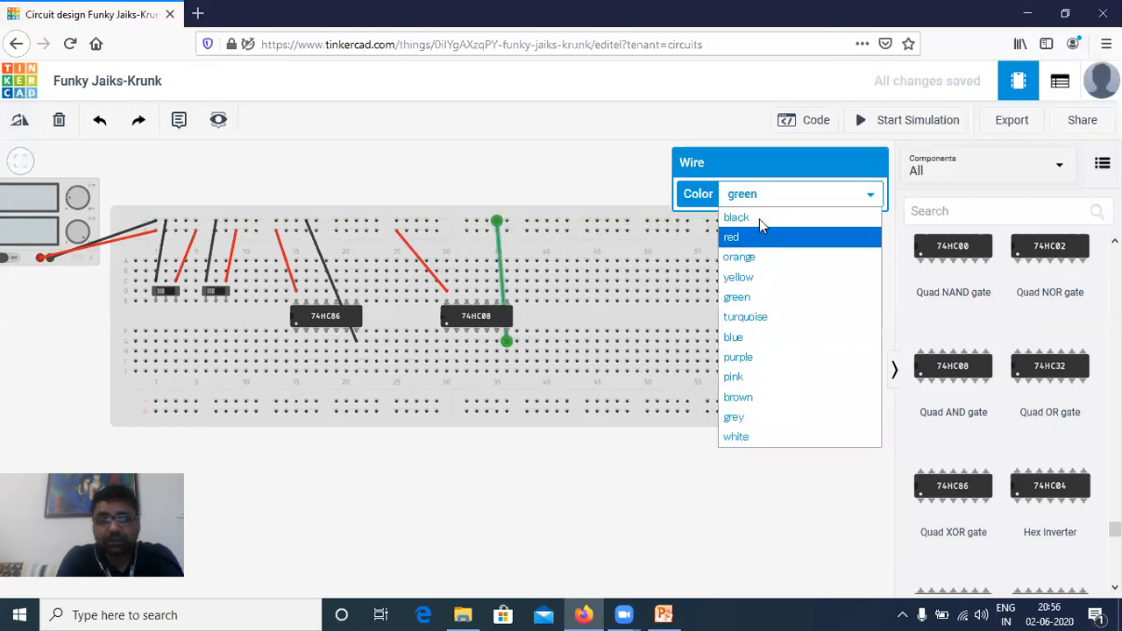
left_click(759, 219)
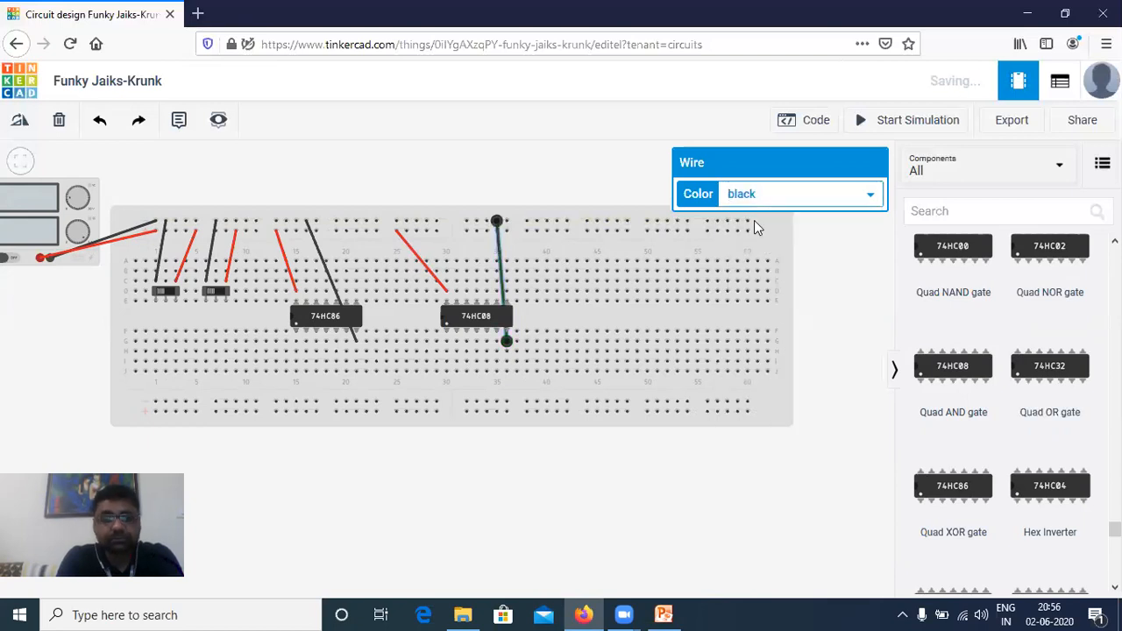
left_click(517, 493)
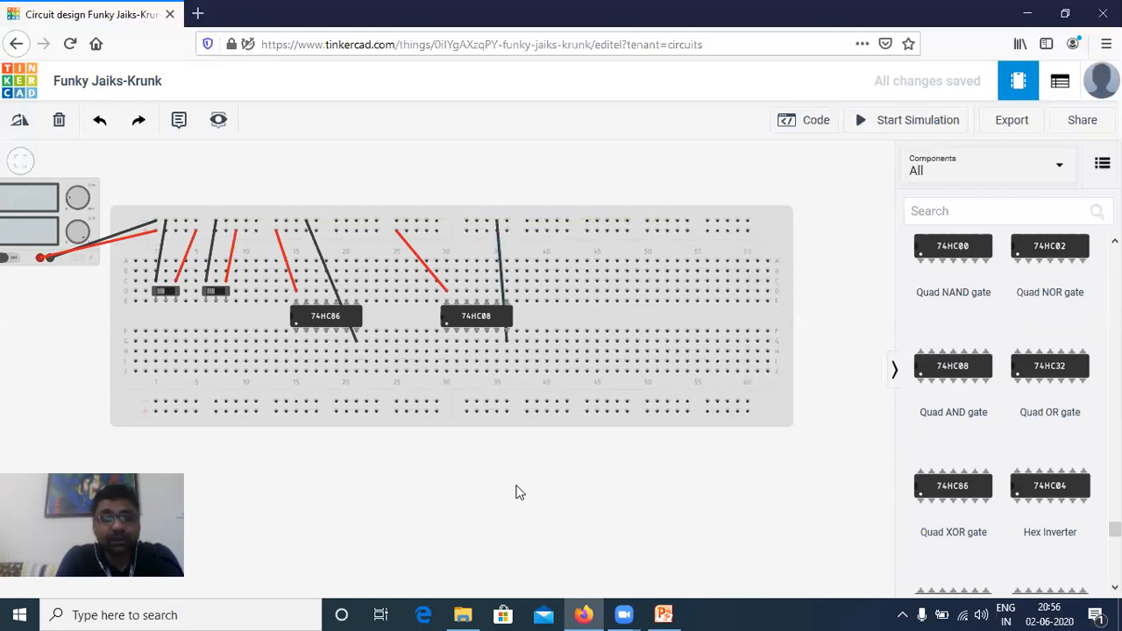
Place an LED on the breadboard in row D at columns 53–54 and set its colour to green.
scroll(515, 478, "up", 1)
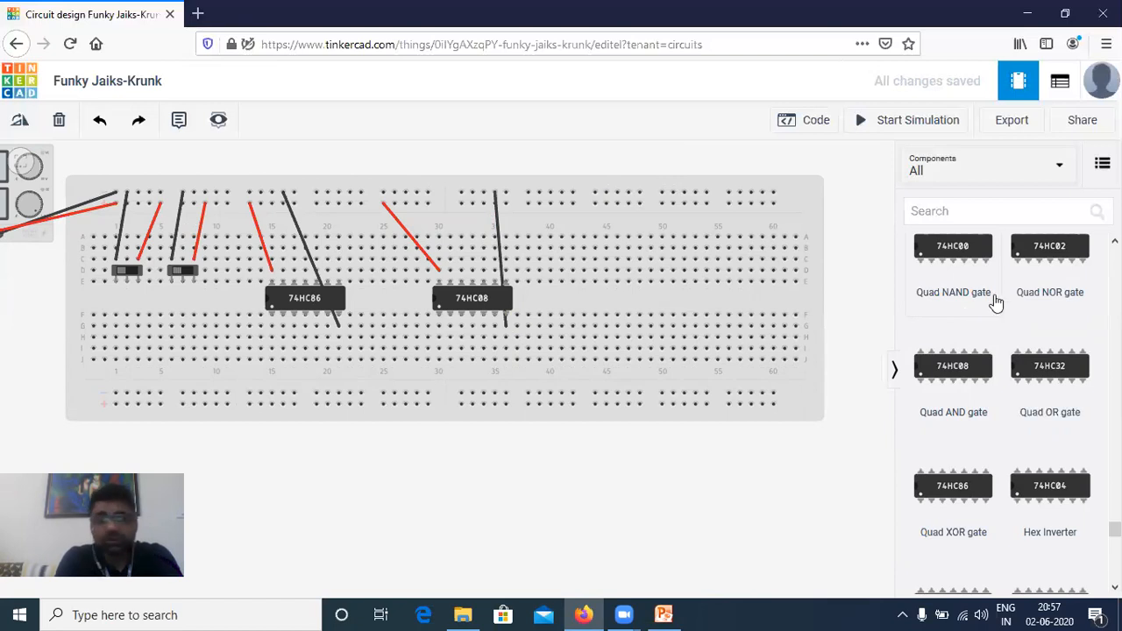
scroll(996, 307, "up", 2)
scroll(992, 356, "up", 6)
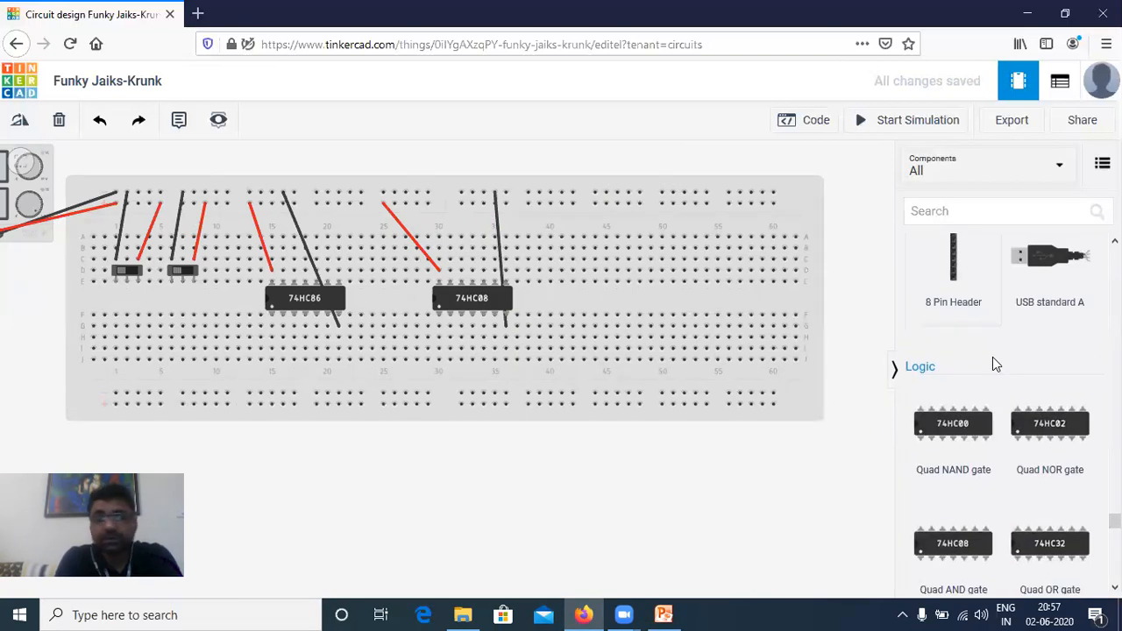
scroll(993, 368, "down", 10)
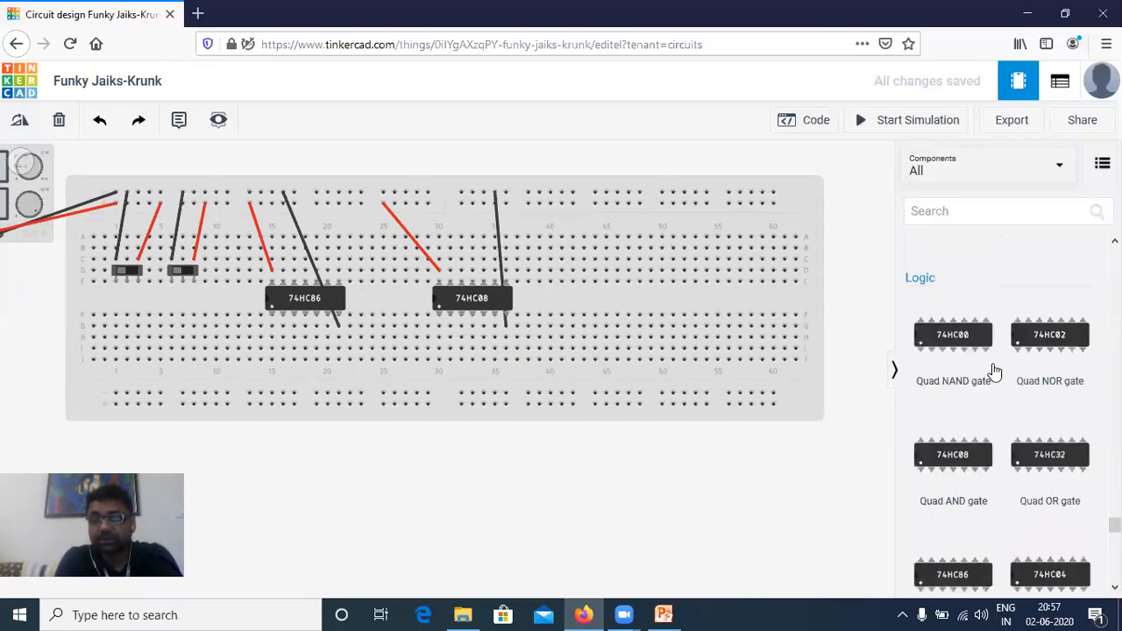
scroll(995, 371, "up", 15)
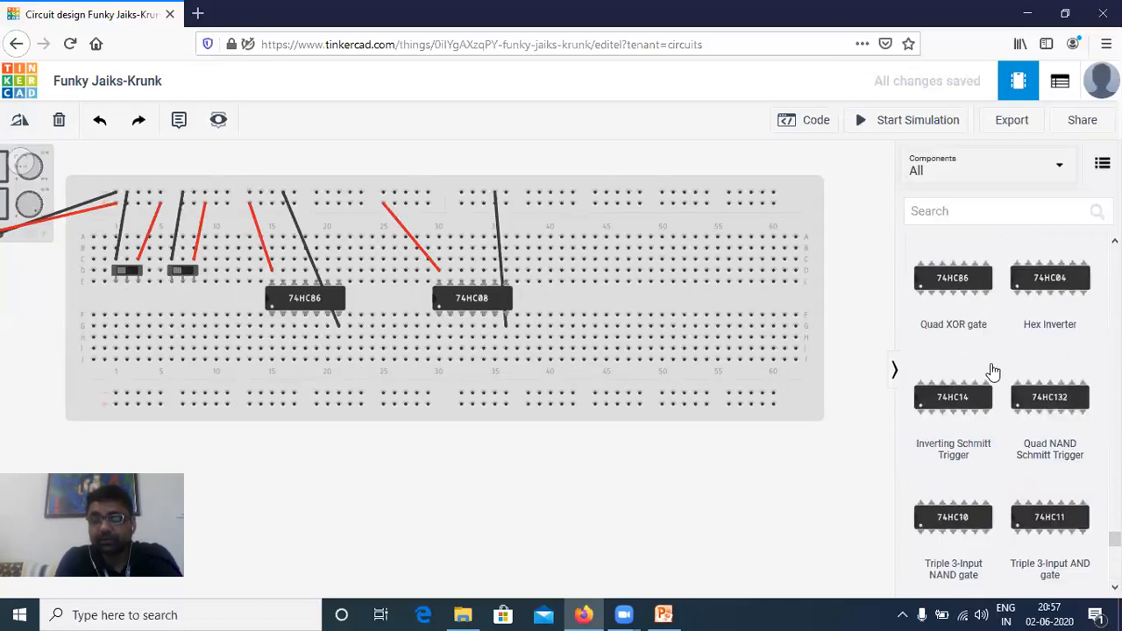
scroll(993, 372, "up", 15)
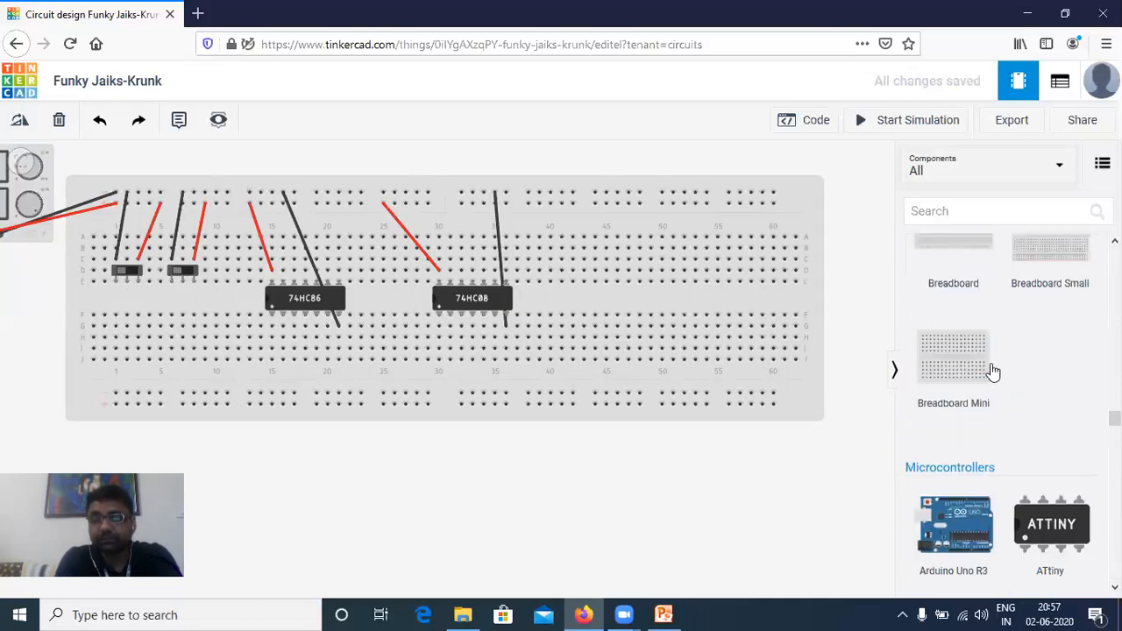
scroll(993, 372, "up", 15)
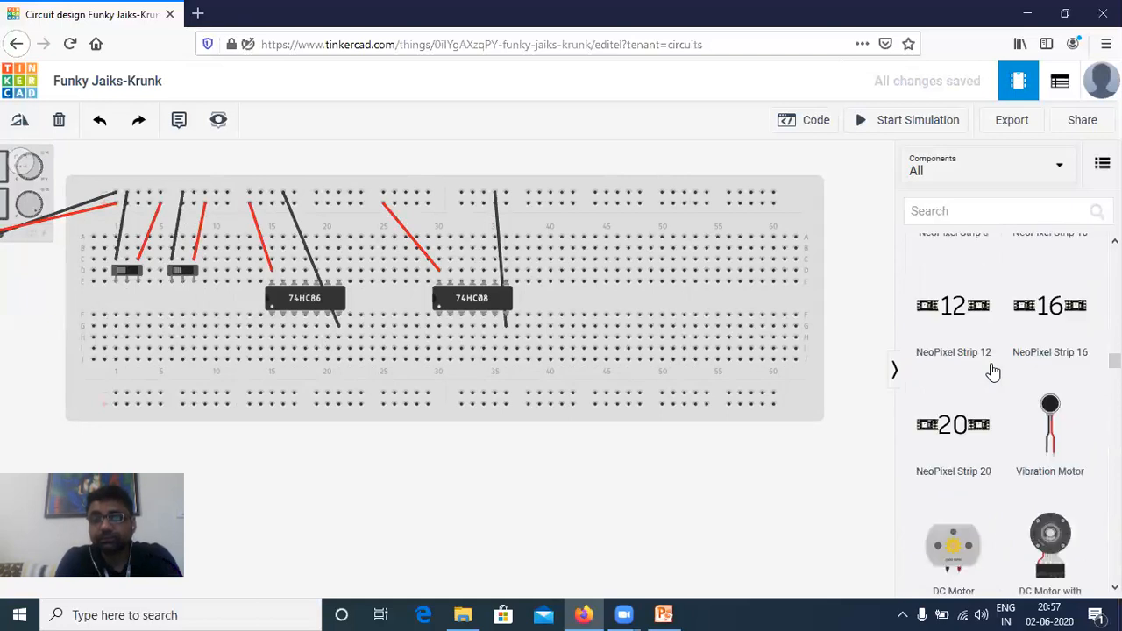
scroll(993, 371, "down", 2)
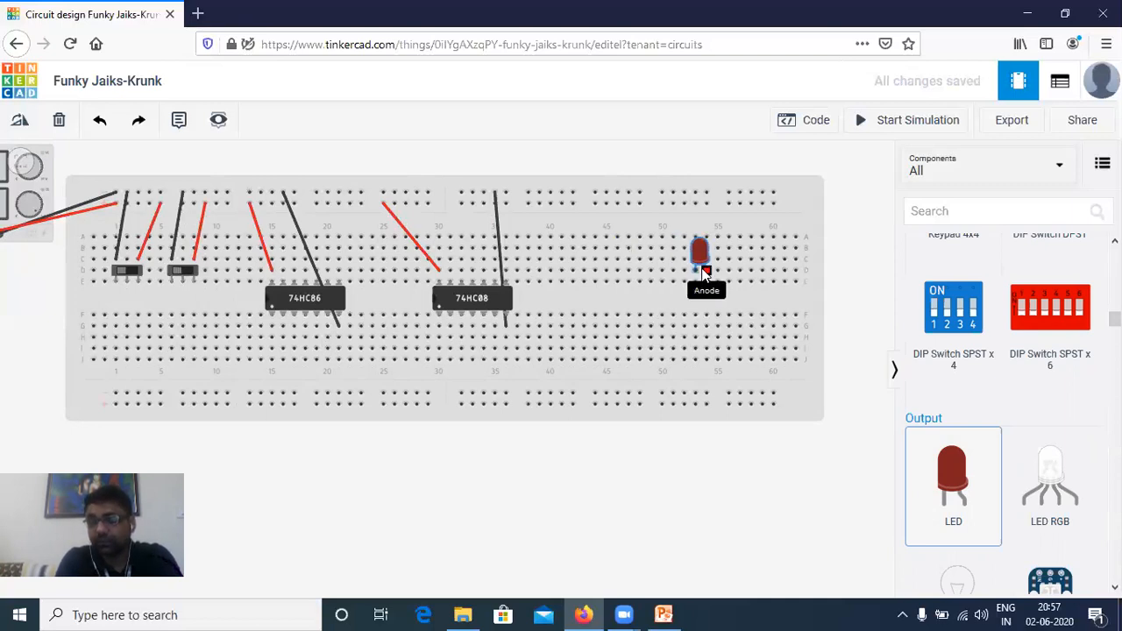
left_click(704, 279)
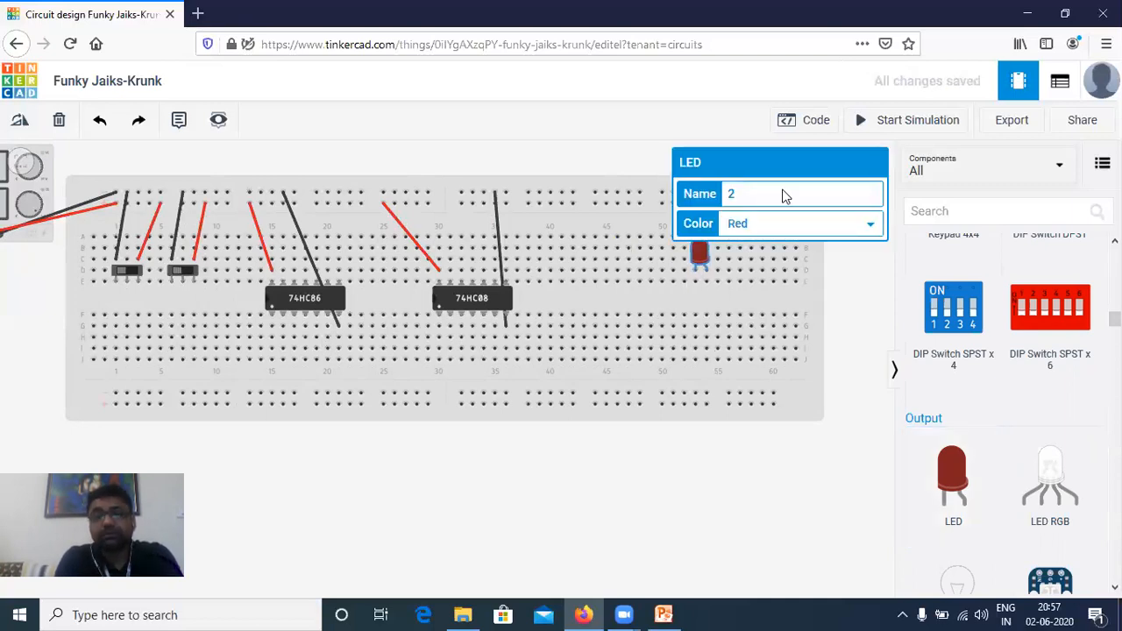
left_click(791, 226)
left_click(759, 247)
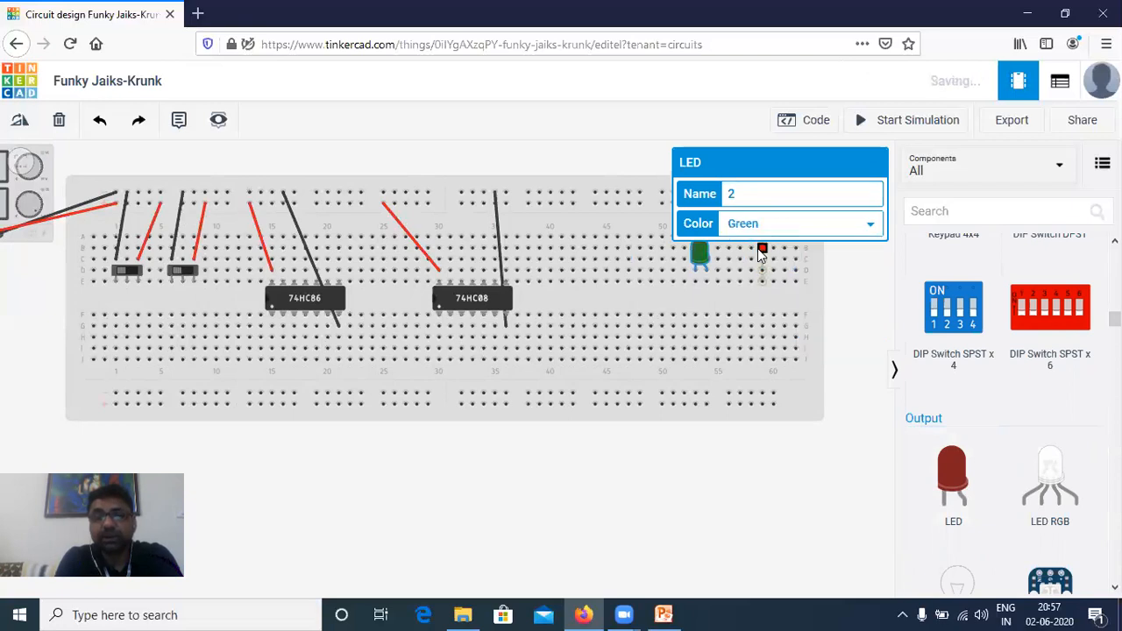
Place a second, red LED on the breadboard in row D at columns 57–58.
left_click(980, 462)
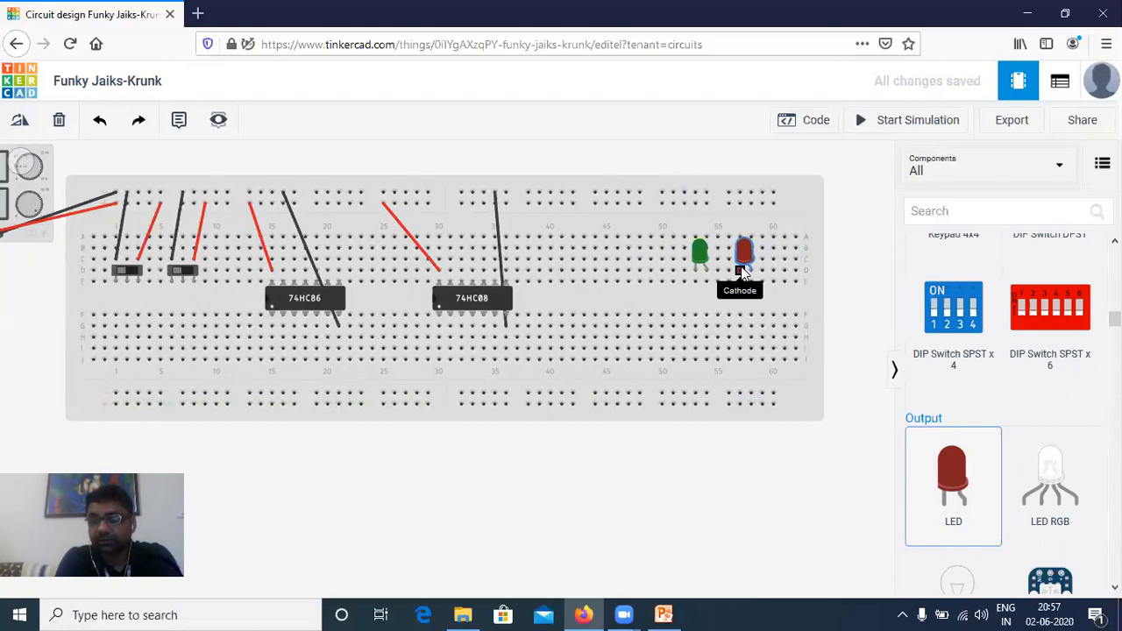
left_click(742, 272)
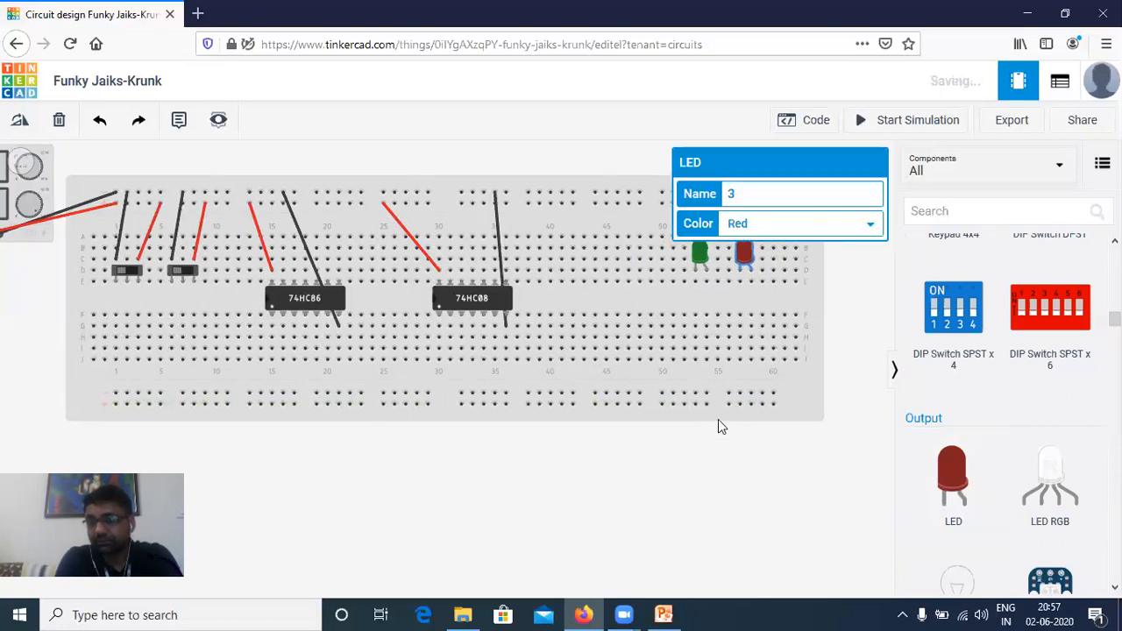
left_click(701, 300)
left_click(517, 155)
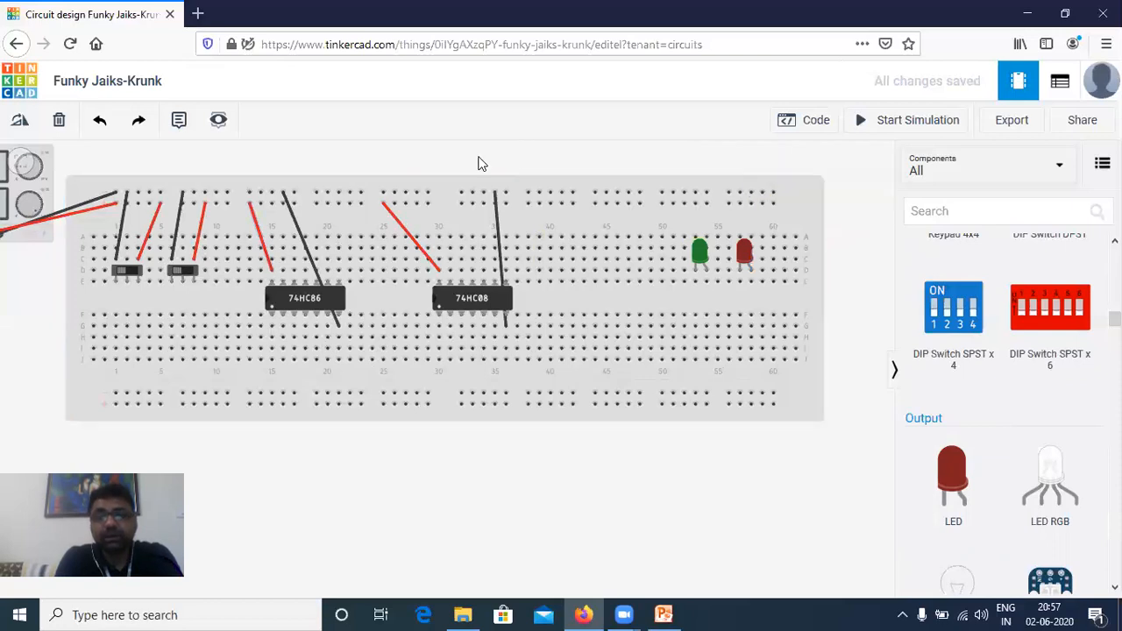
Add an annotation reading "A" just below the first slideswitch.
left_click(179, 124)
left_click(130, 273)
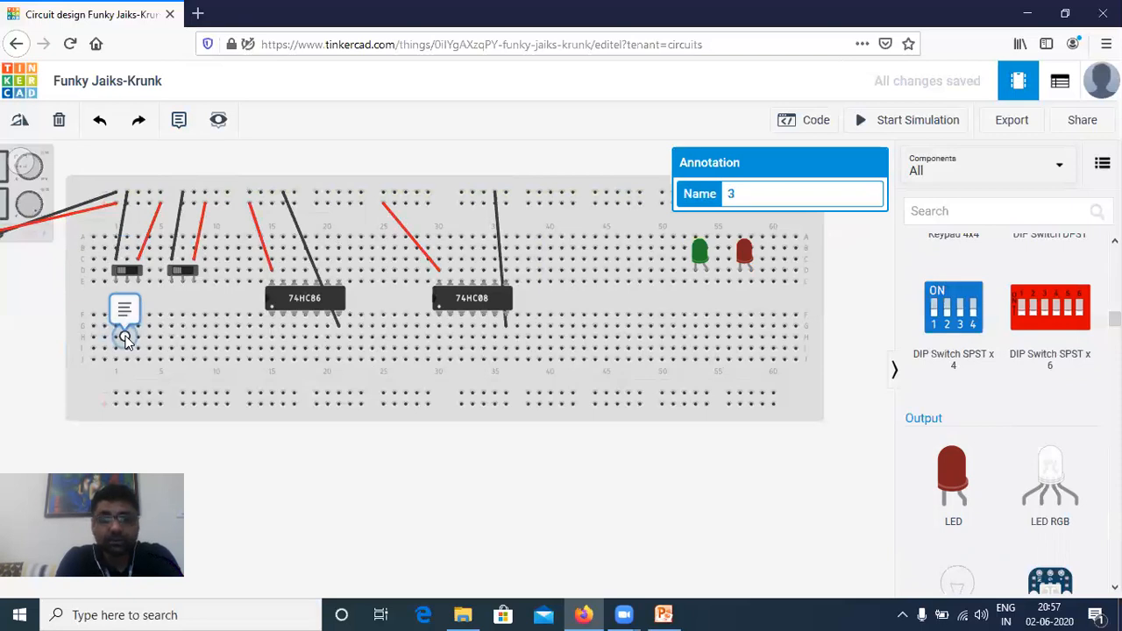
left_click(125, 339)
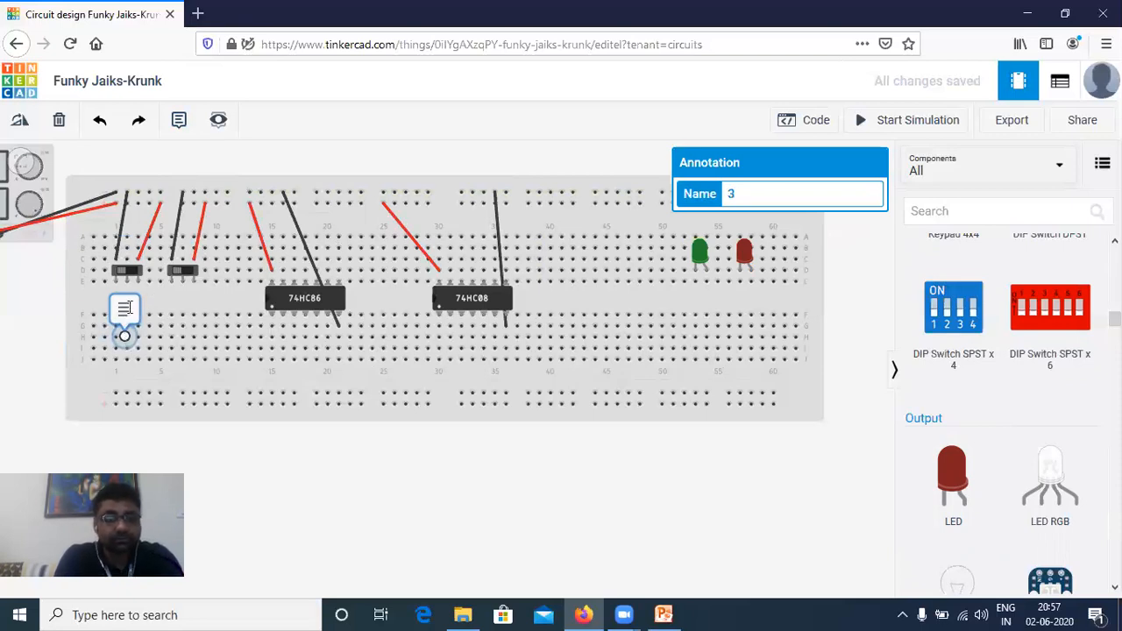
left_click(126, 308)
key("BackSpace")
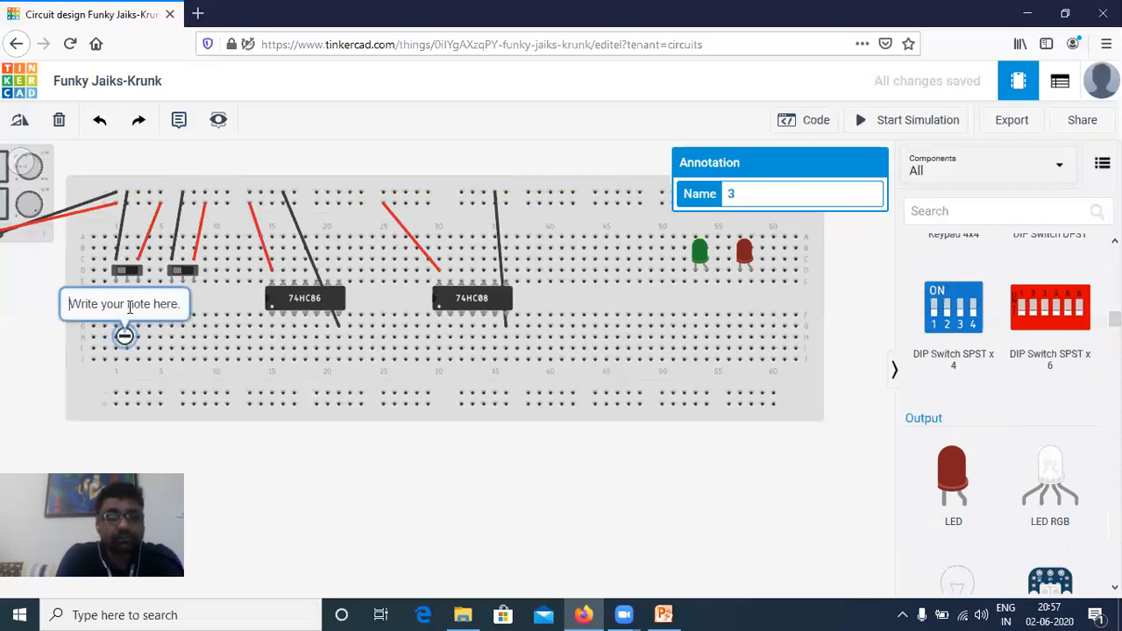
type("A")
left_click(200, 217)
Add an annotation reading "B" just below the second slideswitch.
left_click(183, 122)
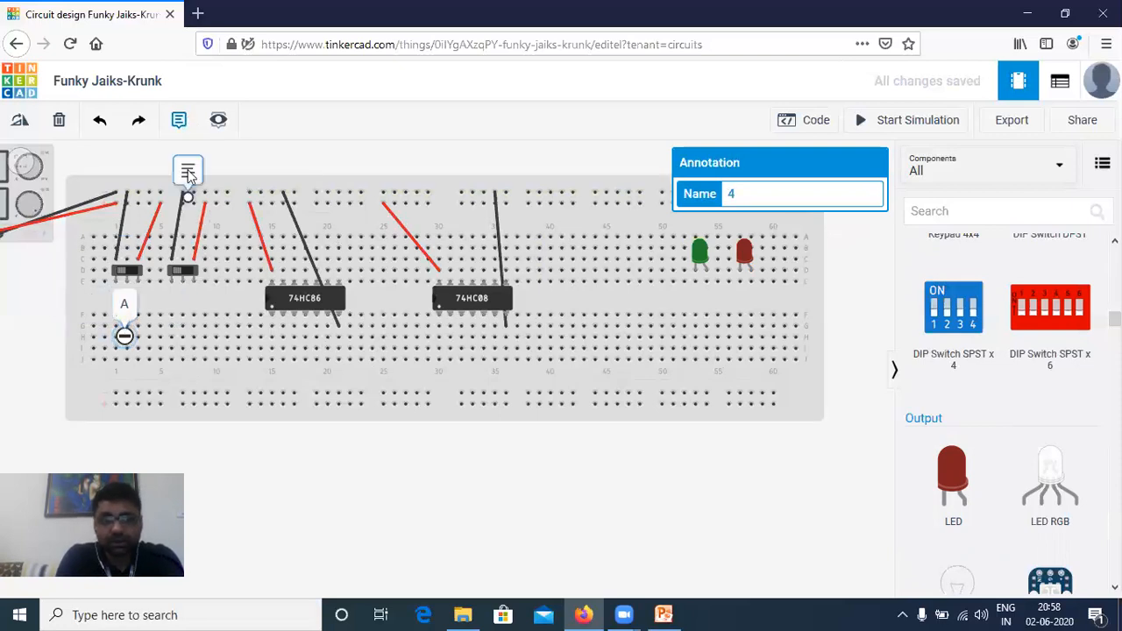
left_click(185, 337)
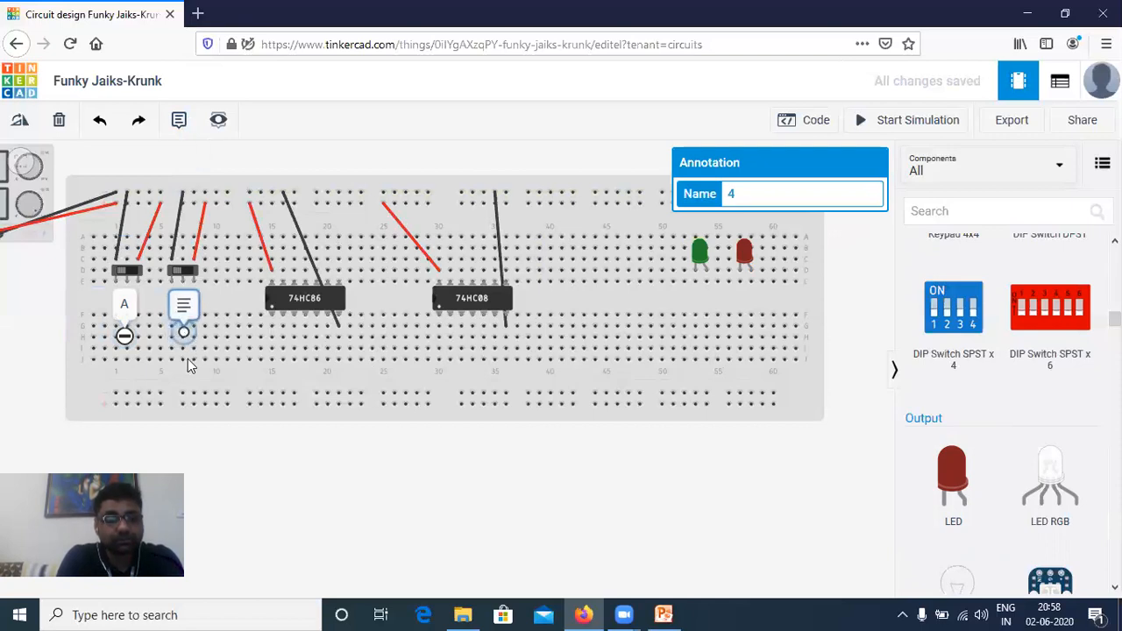
left_click(186, 336)
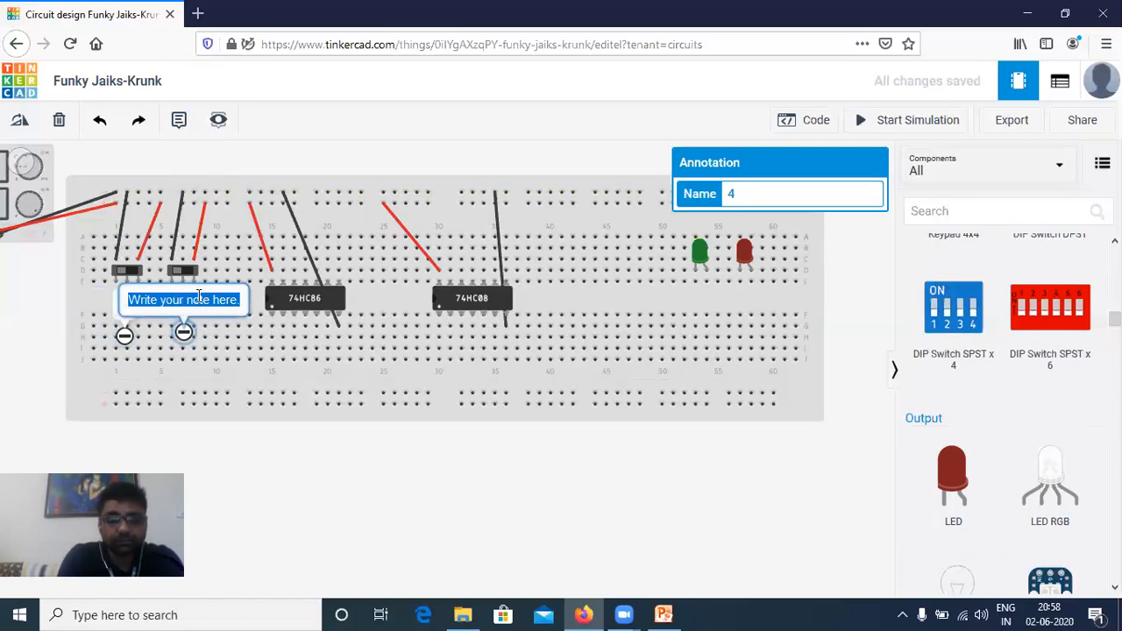
type("B")
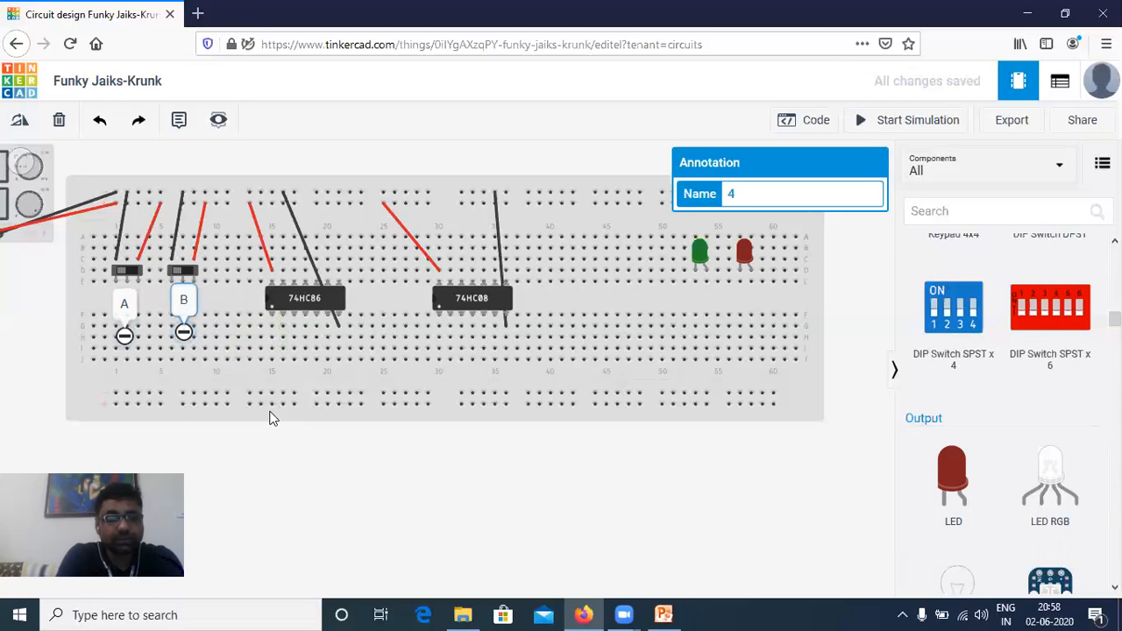
left_click(659, 330)
left_click(652, 335)
left_click(741, 226)
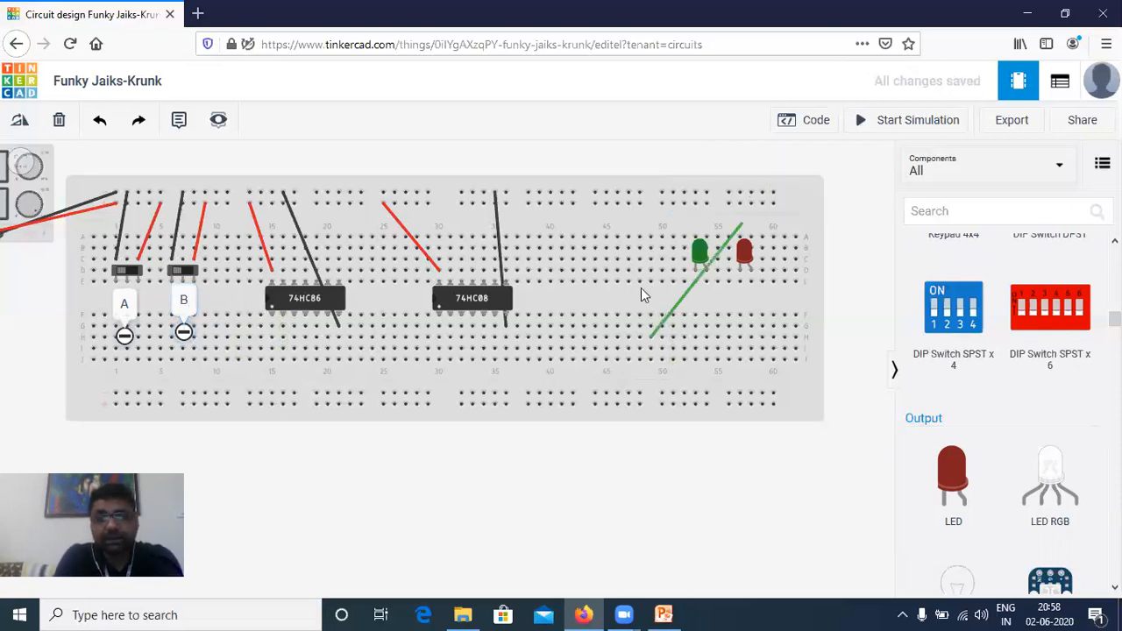
key("Escape")
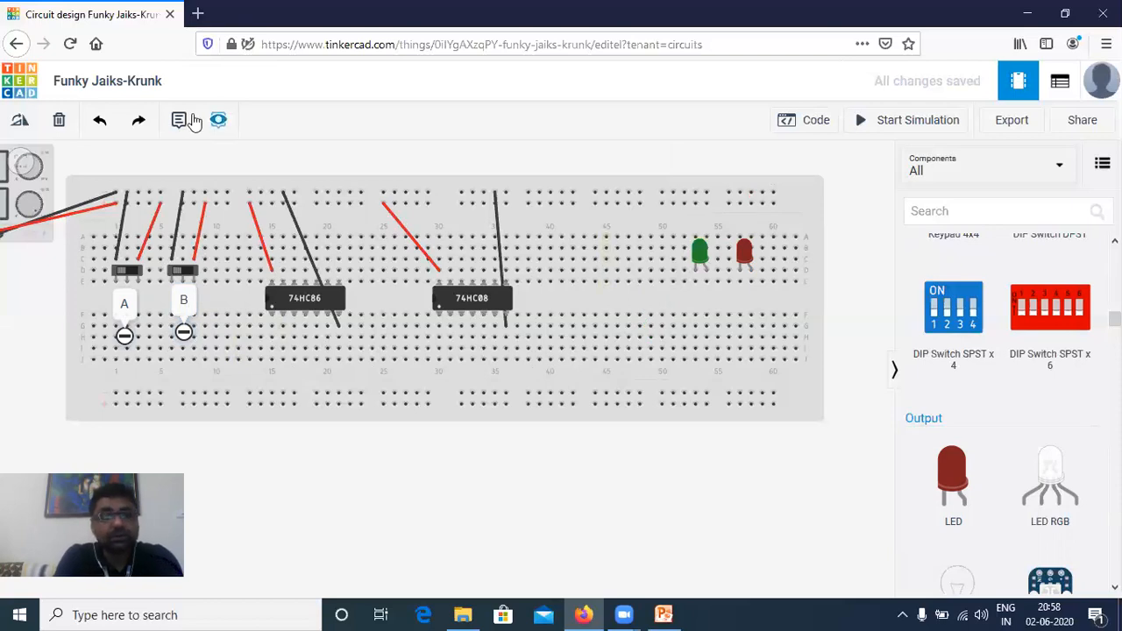
Add an annotation reading "Sum" directly above the green LED.
left_click(180, 120)
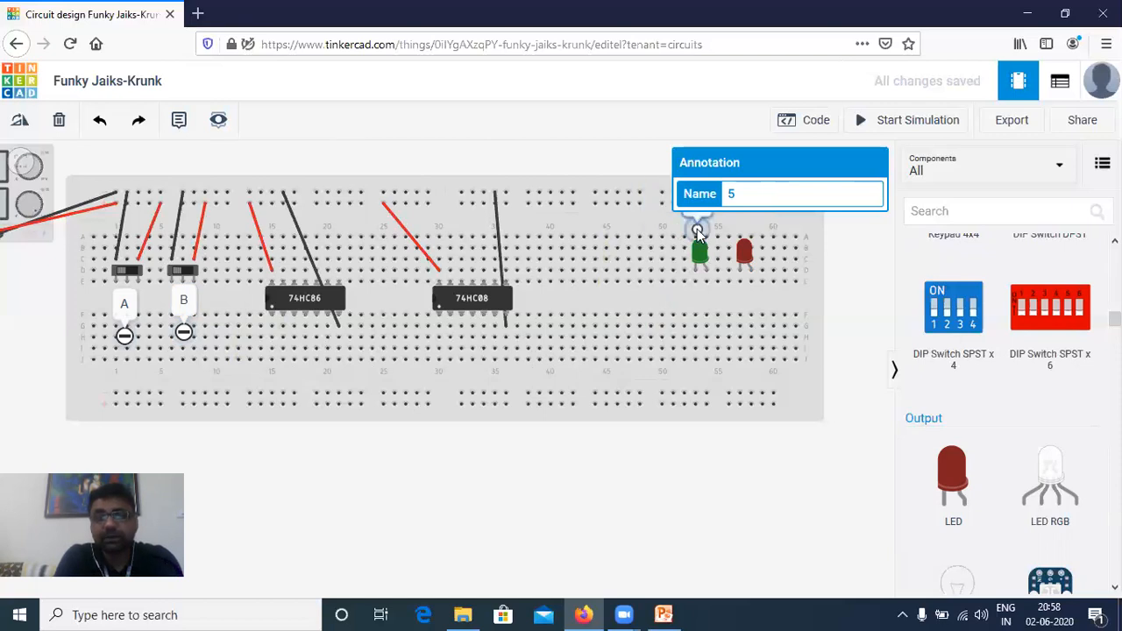
left_click(699, 228)
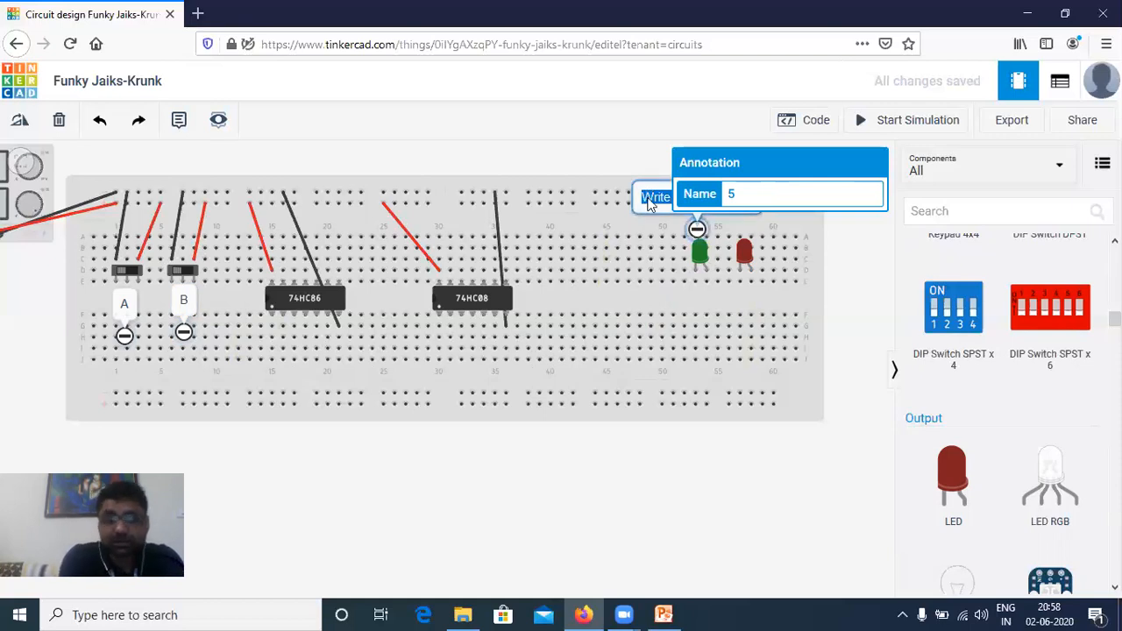
left_click(719, 331)
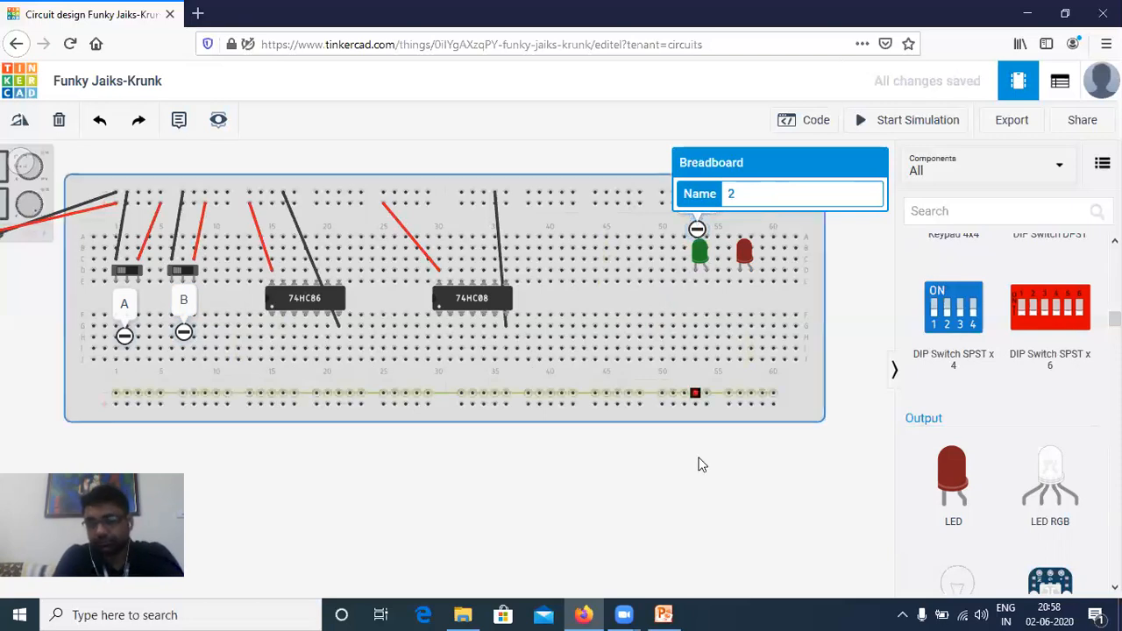
left_click(805, 242)
Add an annotation reading "Carry" directly above the red LED.
left_click(173, 127)
left_click(168, 205)
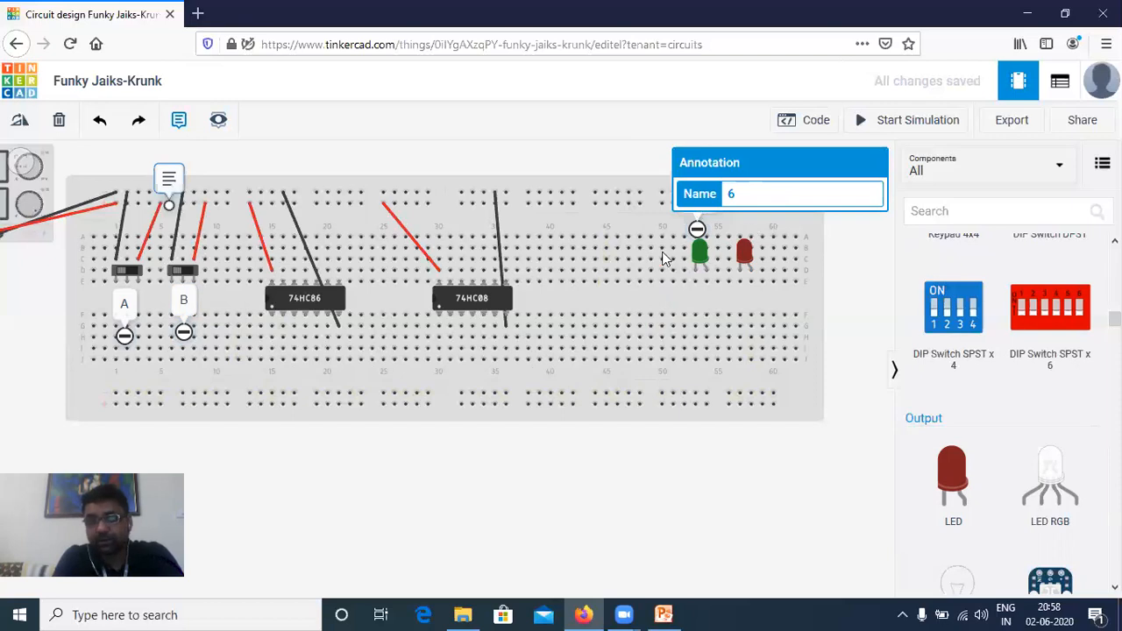
left_click(753, 230)
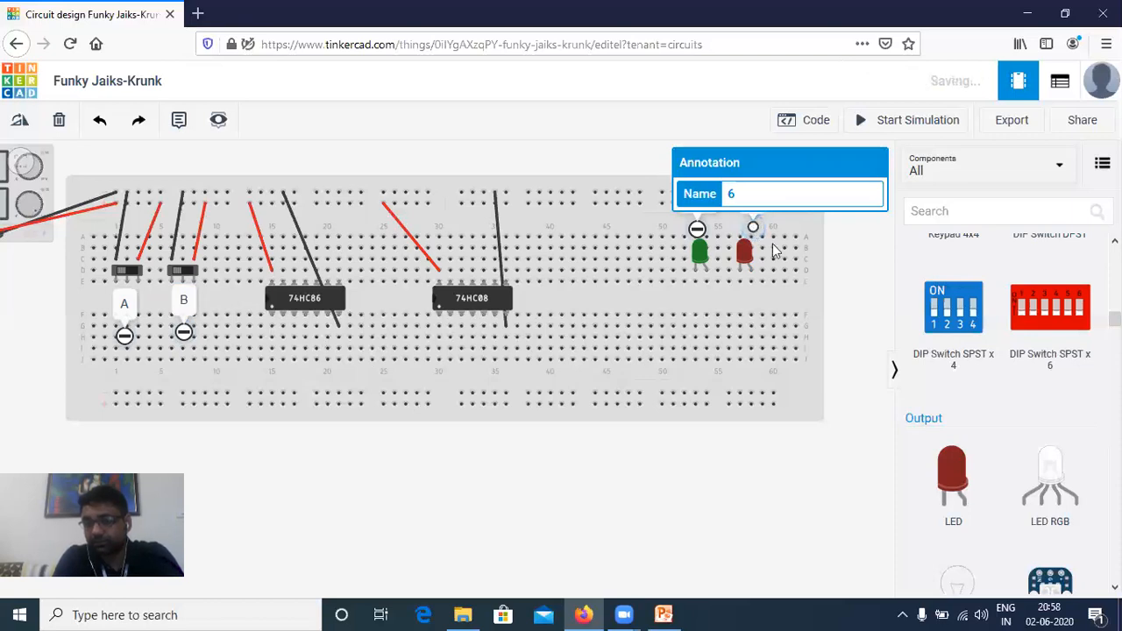
left_click(746, 197)
left_click(767, 164)
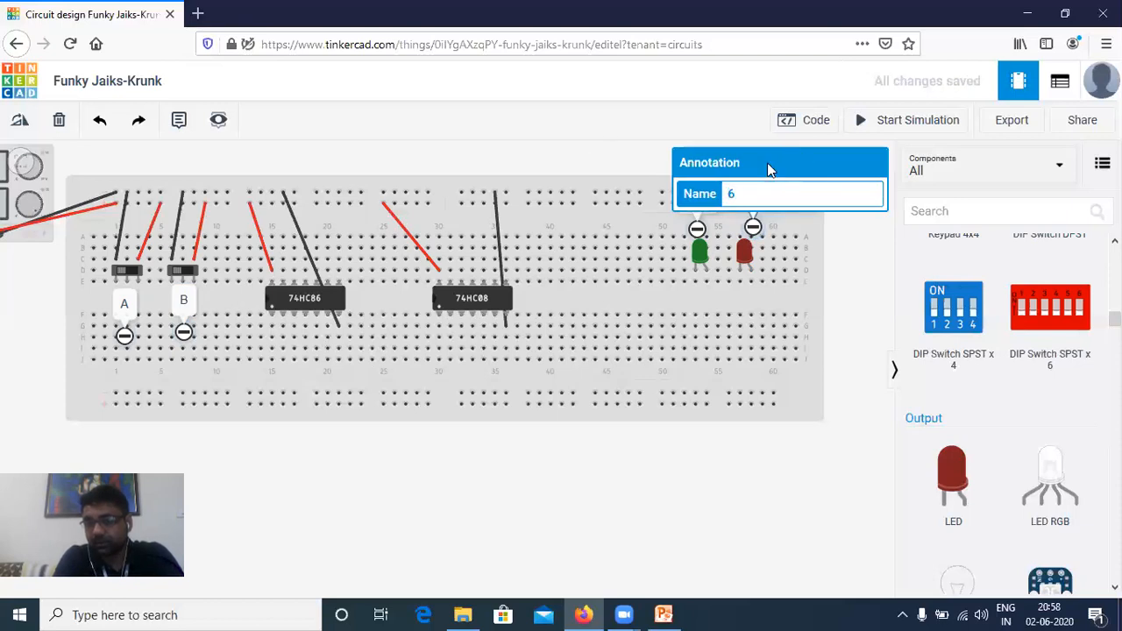
left_click(750, 191)
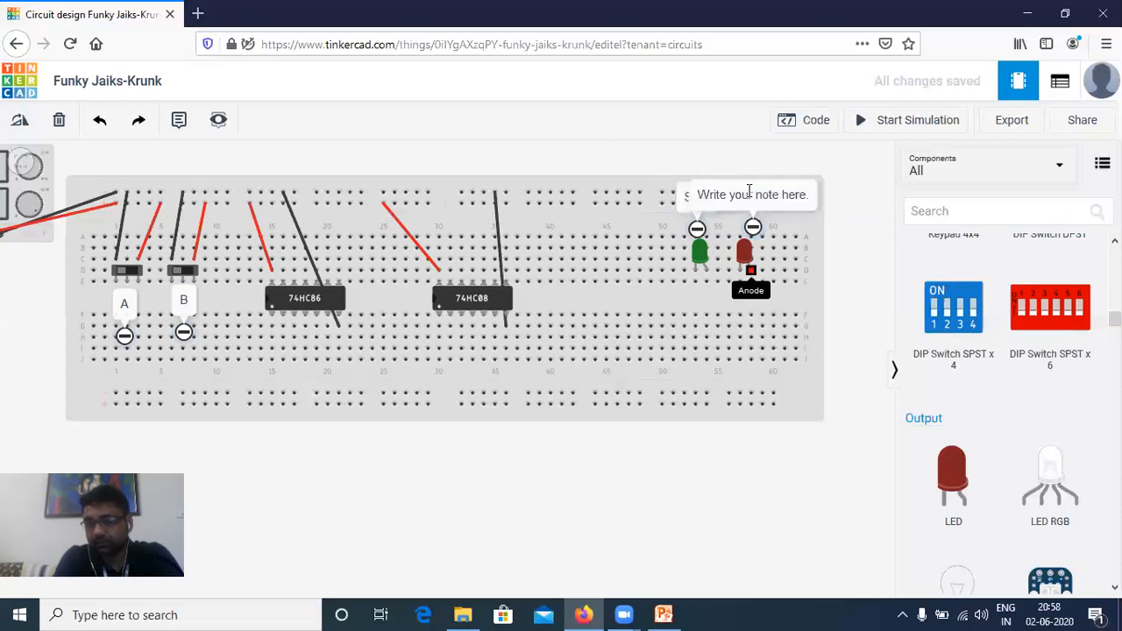
left_click(749, 191)
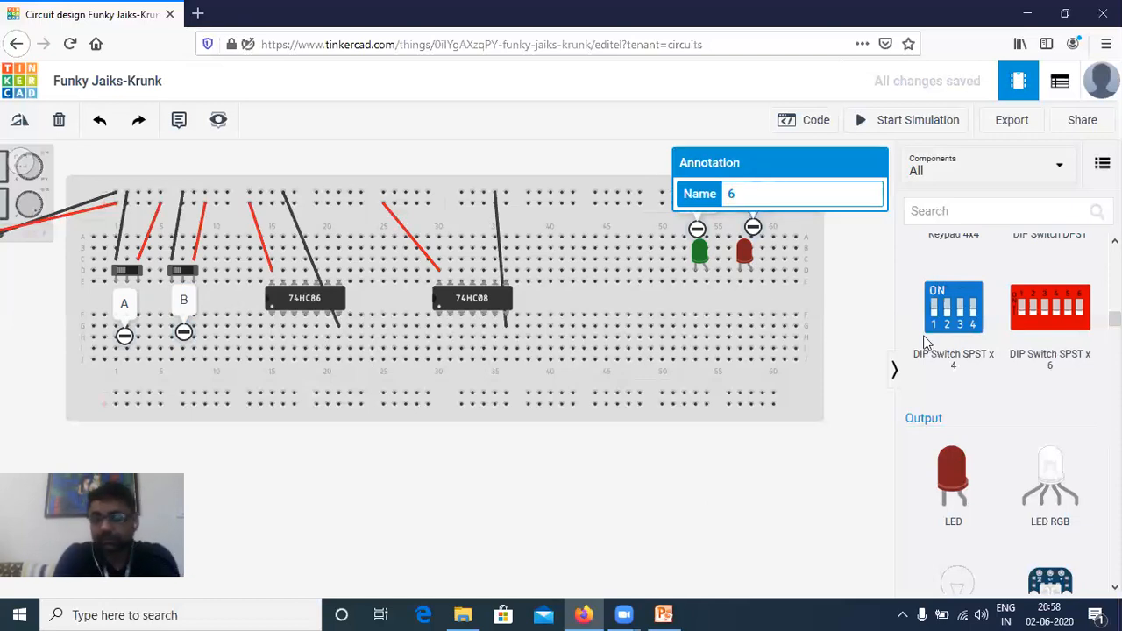
left_click(734, 500)
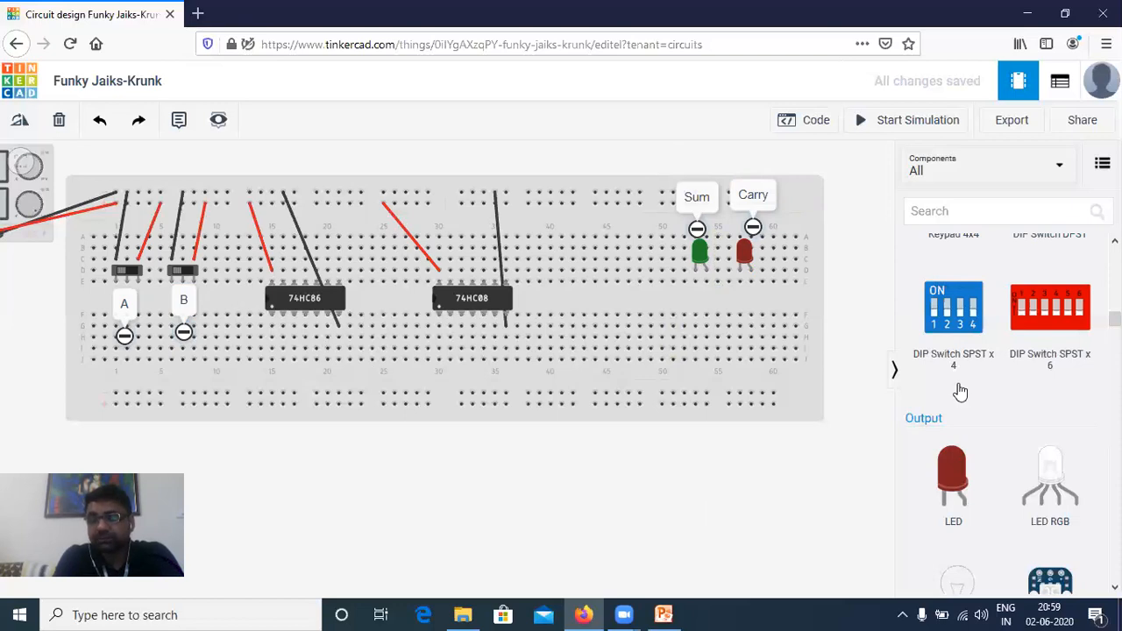
Place a resistor across the breadboard's centre gap below each LED's right leg, in columns 54 and 58.
scroll(956, 386, "up", 10)
scroll(956, 318, "up", 5)
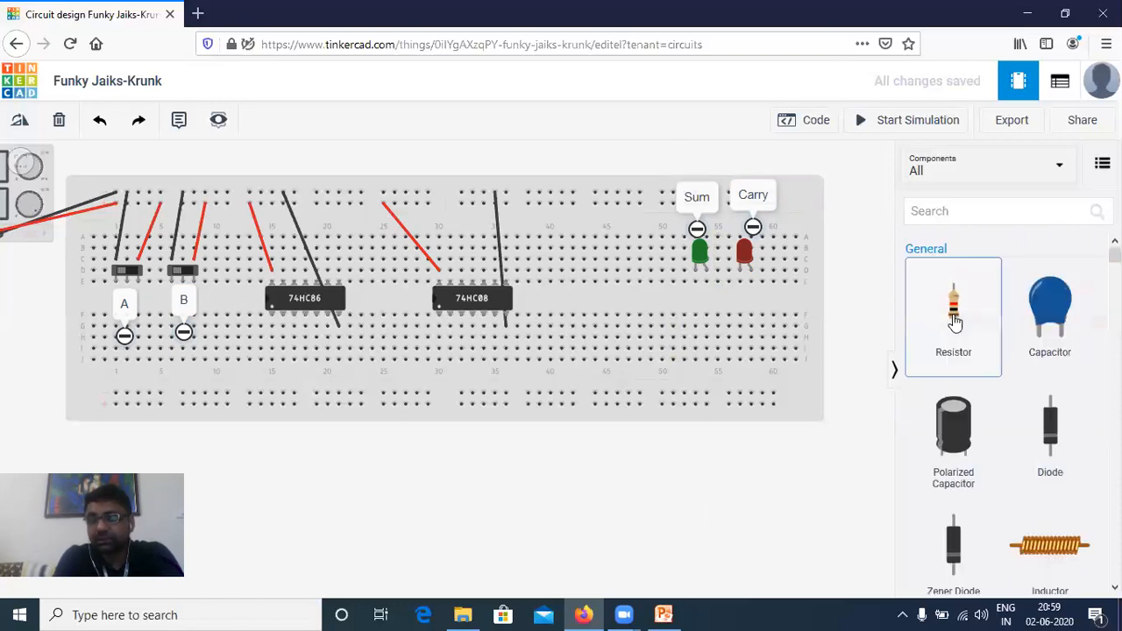
left_click(711, 303)
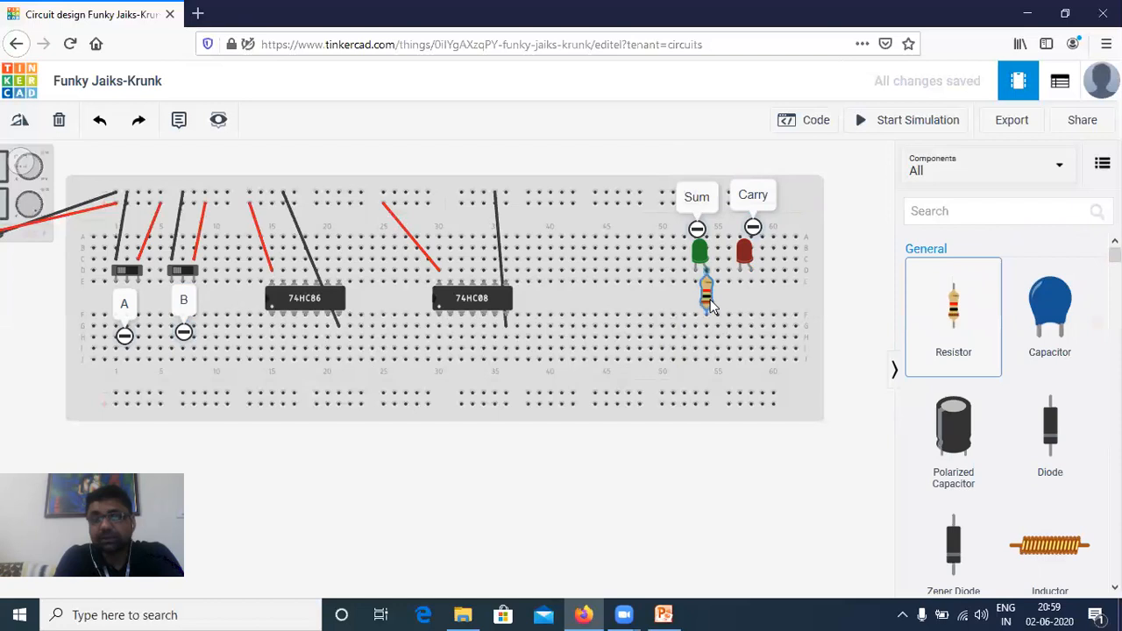
left_click_drag(711, 305, 712, 308)
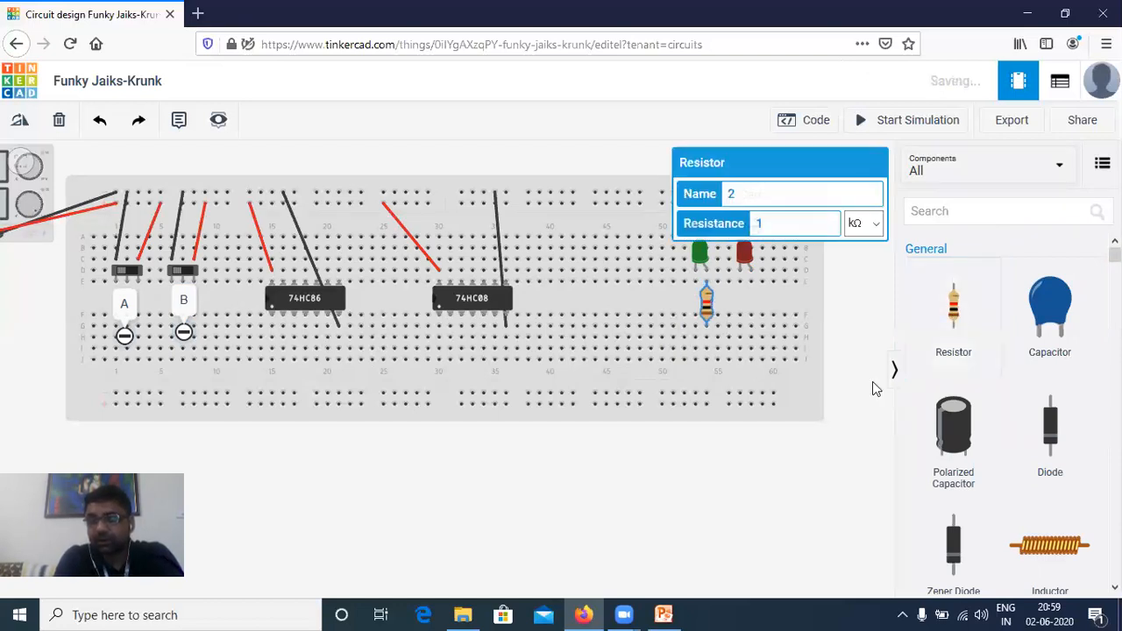
left_click(944, 317)
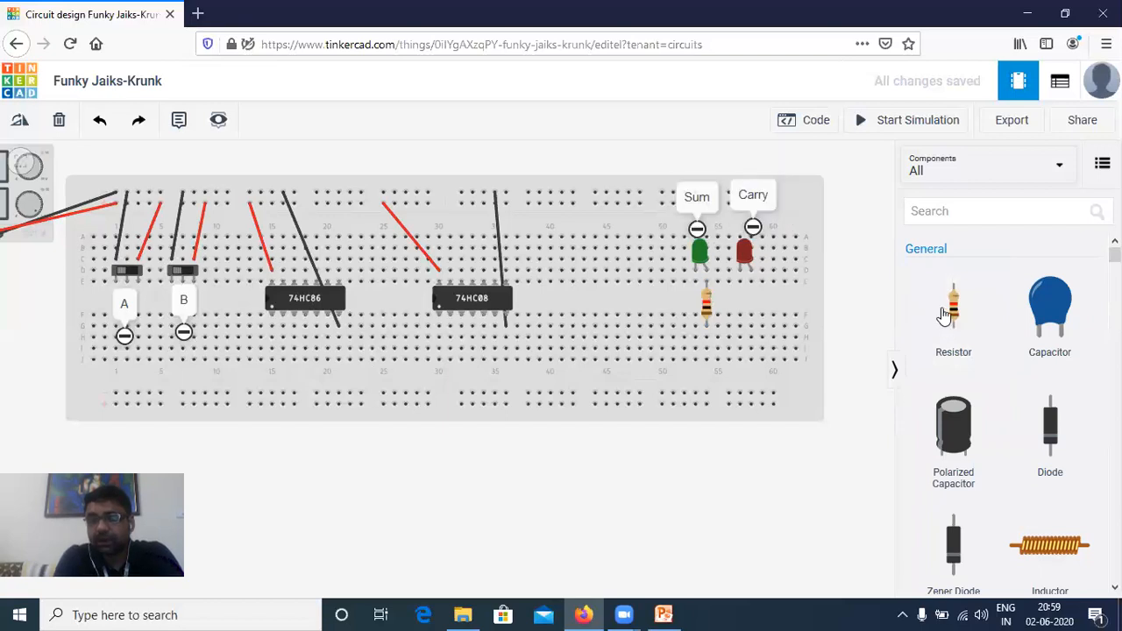
left_click(751, 304)
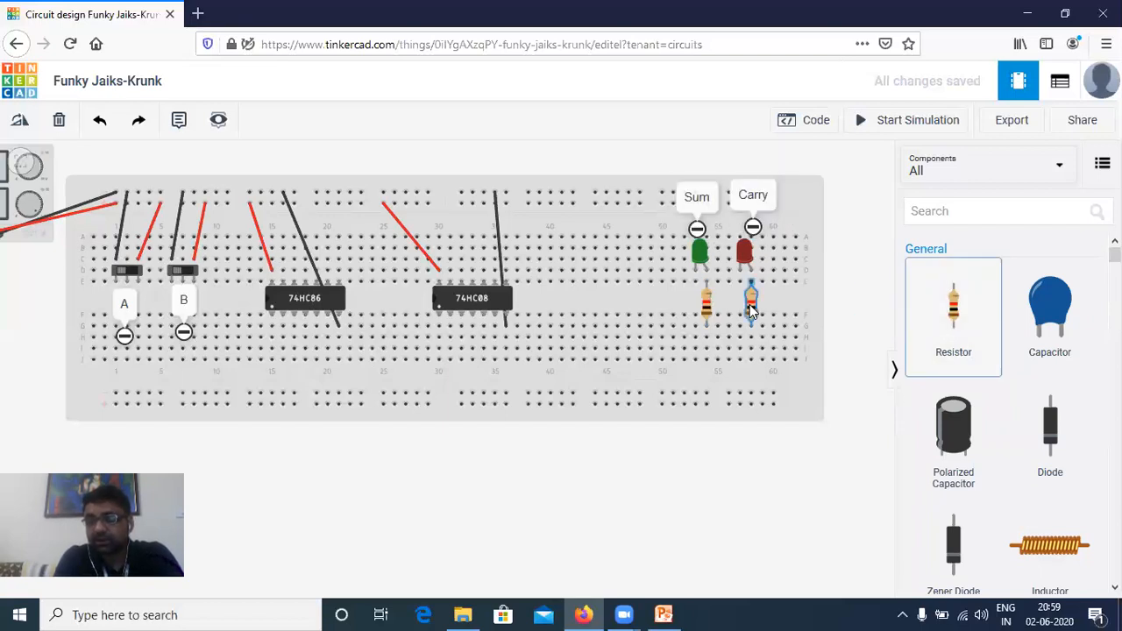
left_click(675, 509)
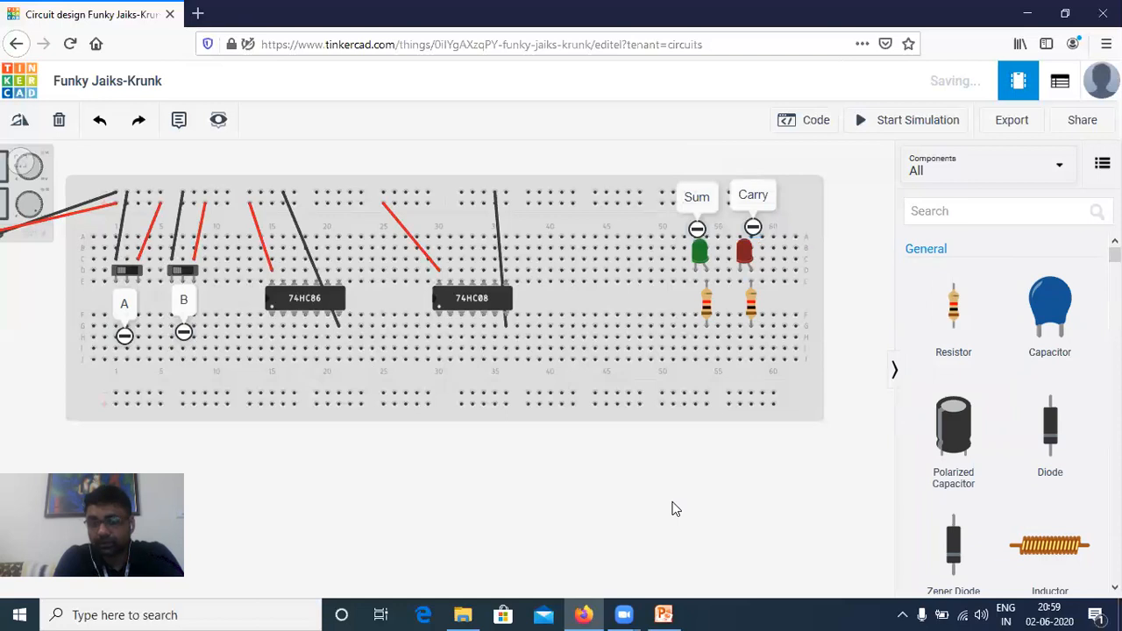
Connect the green LED's left leg in column 53 to the upper negative rail with a black wire.
left_click(695, 282)
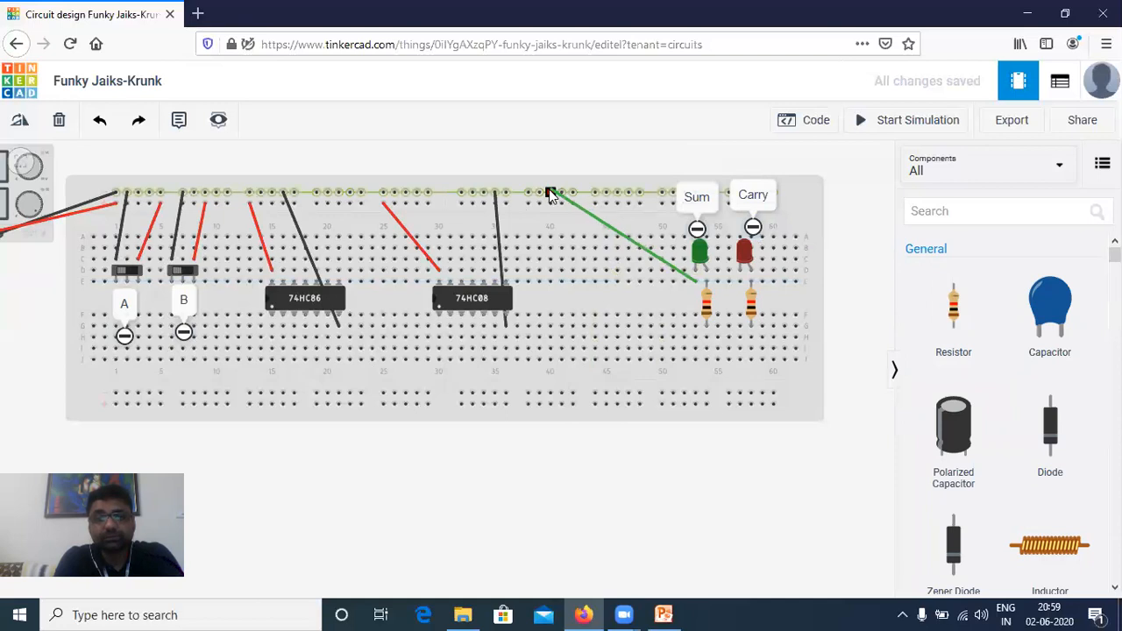
left_click(551, 193)
left_click(759, 197)
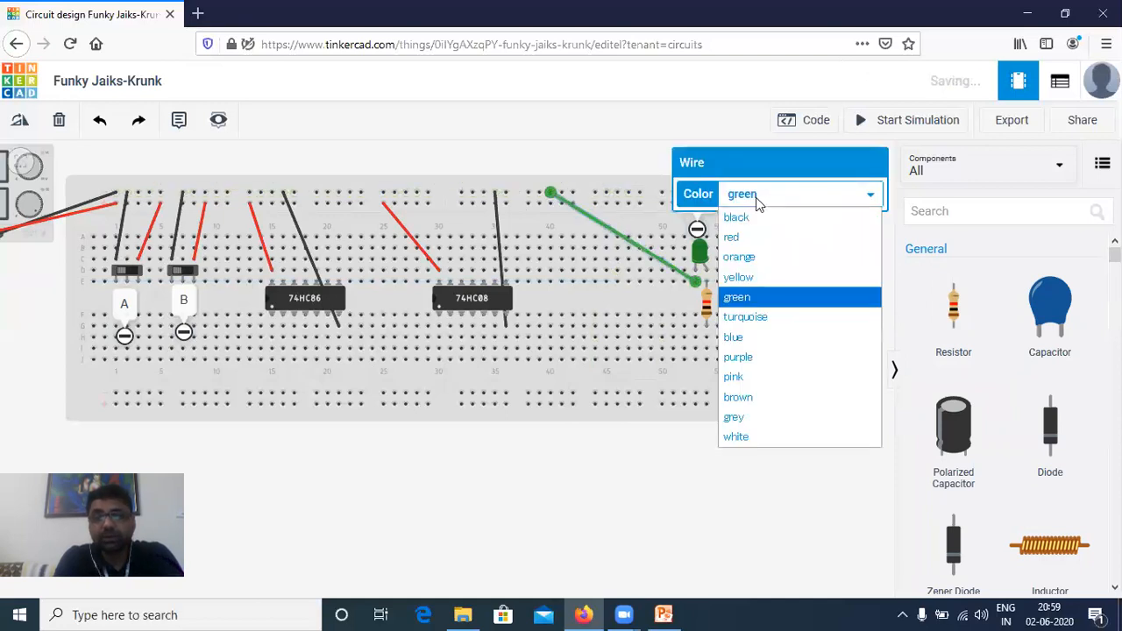
left_click(752, 216)
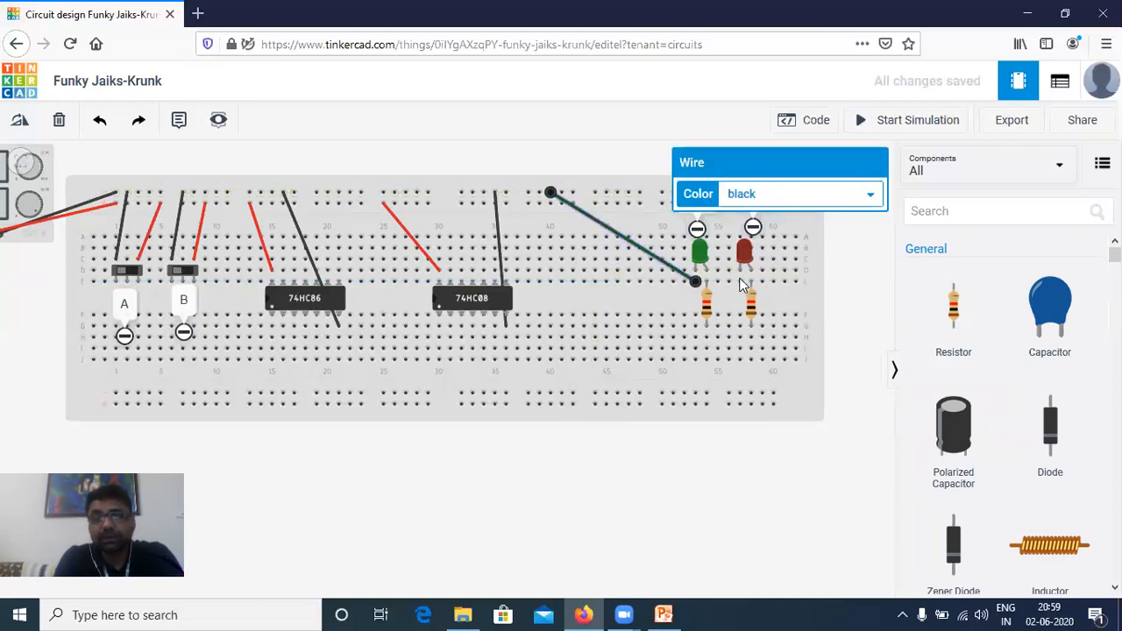
Connect the red LED's left leg in column 57 to the upper negative rail with a black wire.
left_click(740, 281)
left_click(634, 194)
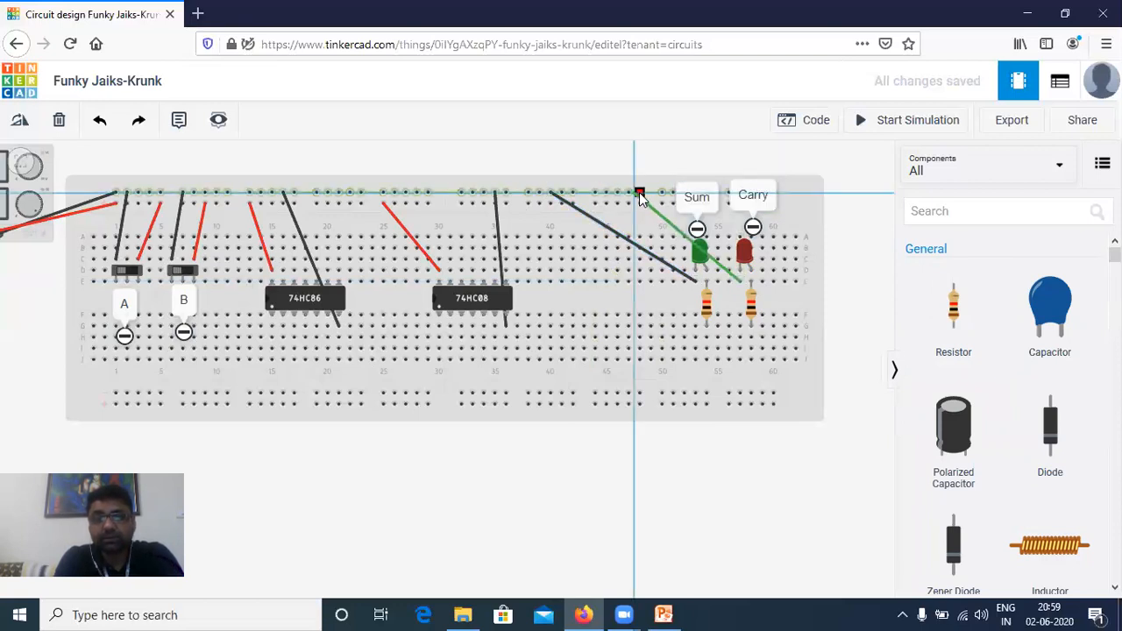
left_click(637, 195)
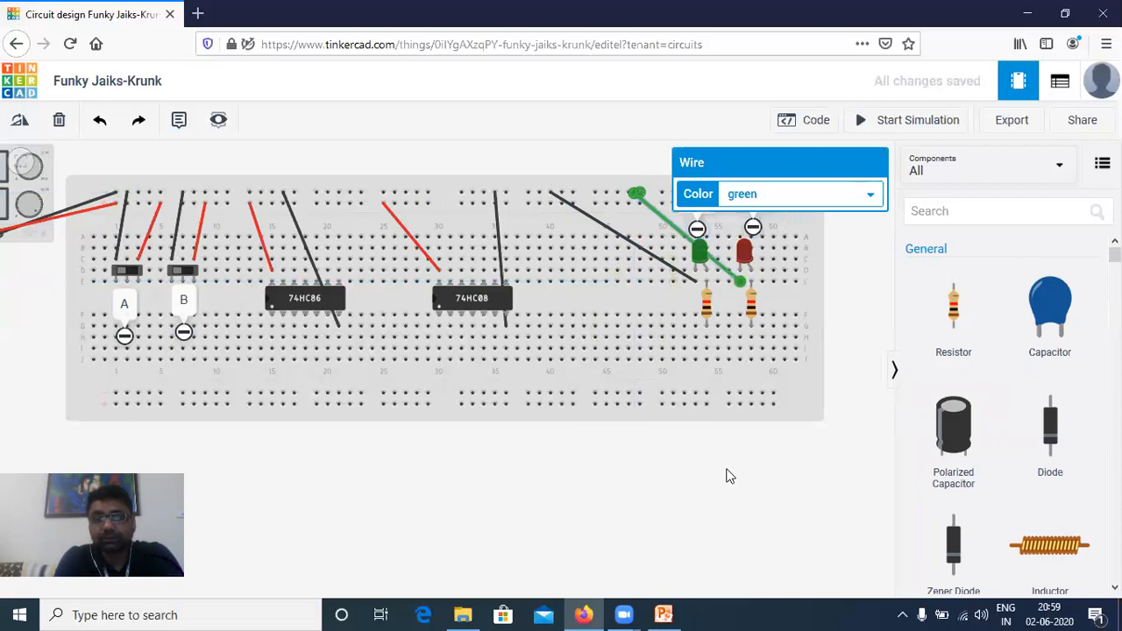
key("0")
left_click(701, 509)
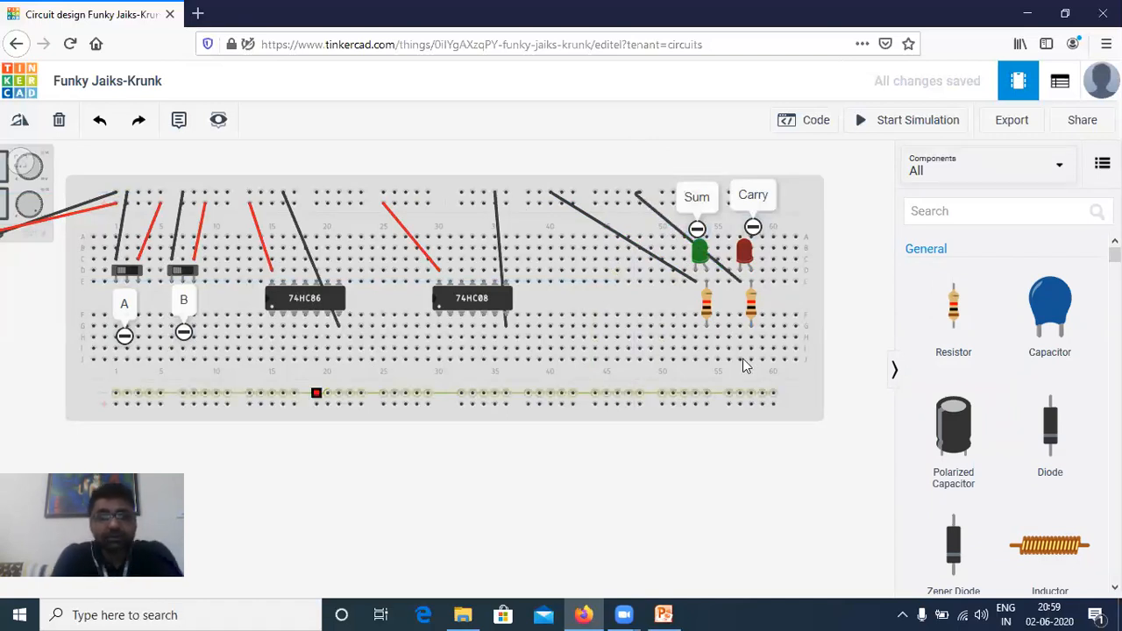
Check the half adder connection diagram in PowerPoint, and run a yellow wire from slideswitch A's common terminal to pin 1 of the 74HC86.
left_click(586, 614)
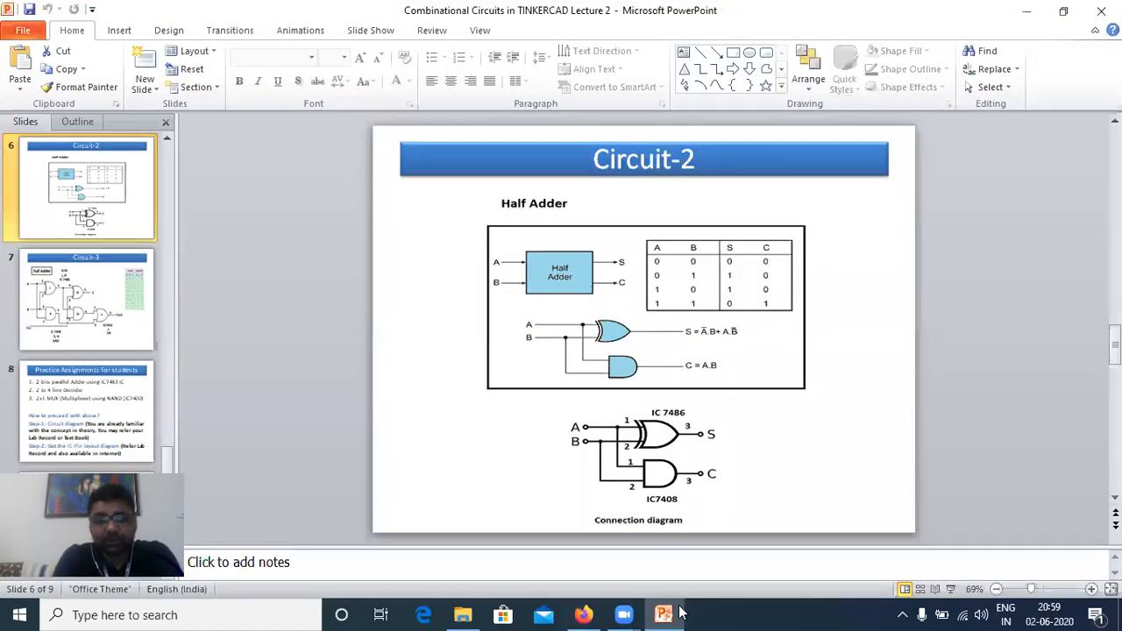
key("alt+Tab")
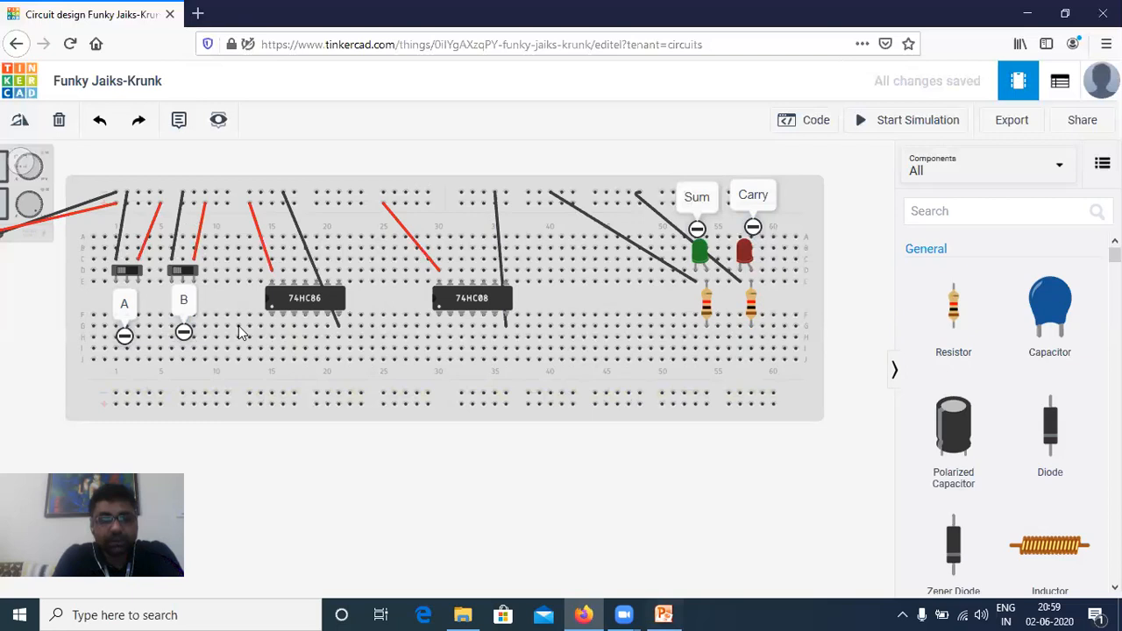
left_click(124, 334)
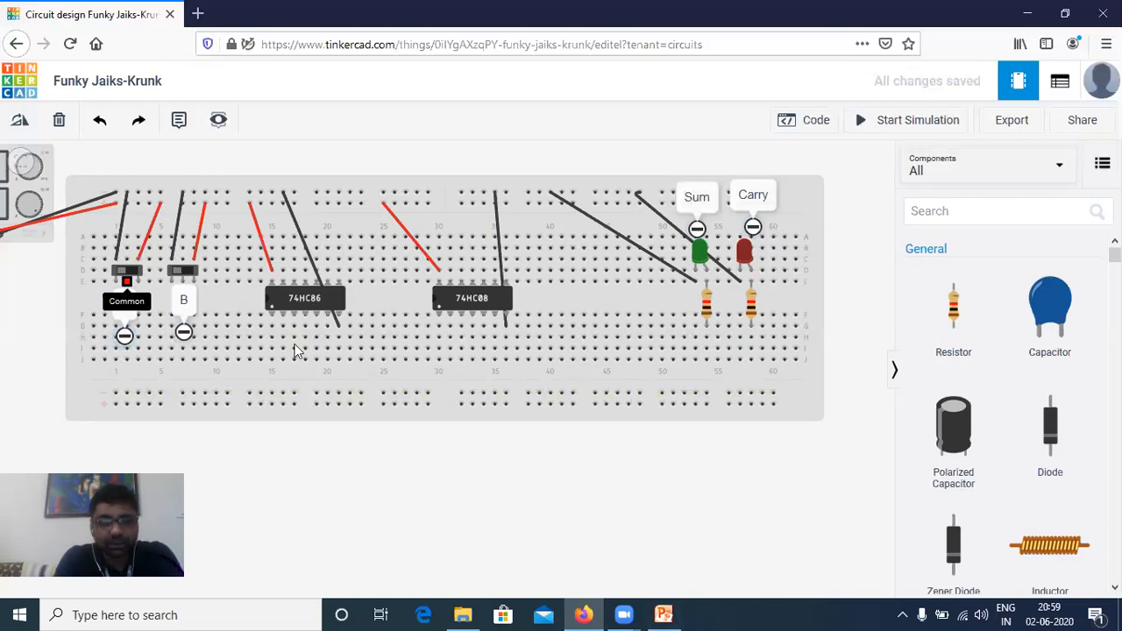
left_click(272, 326)
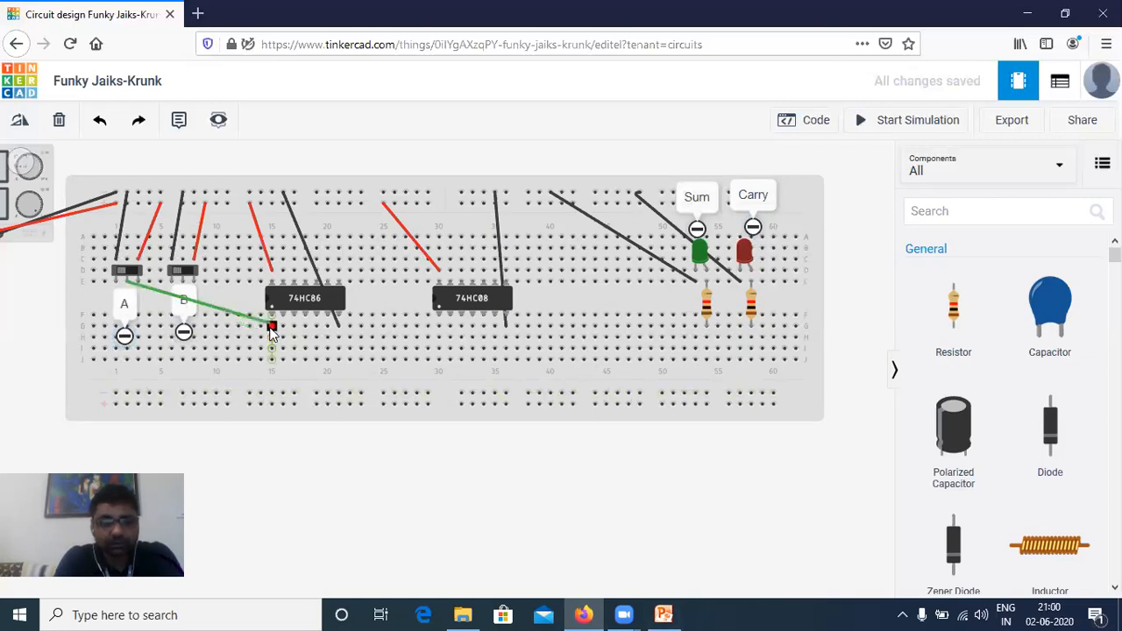
left_click(801, 194)
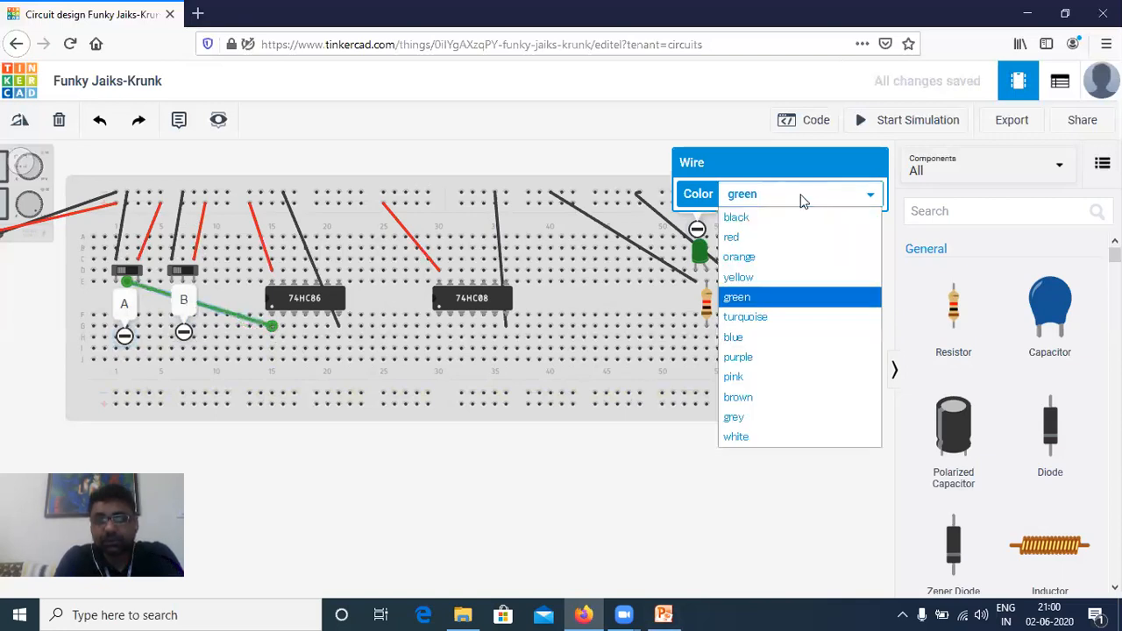
left_click(738, 277)
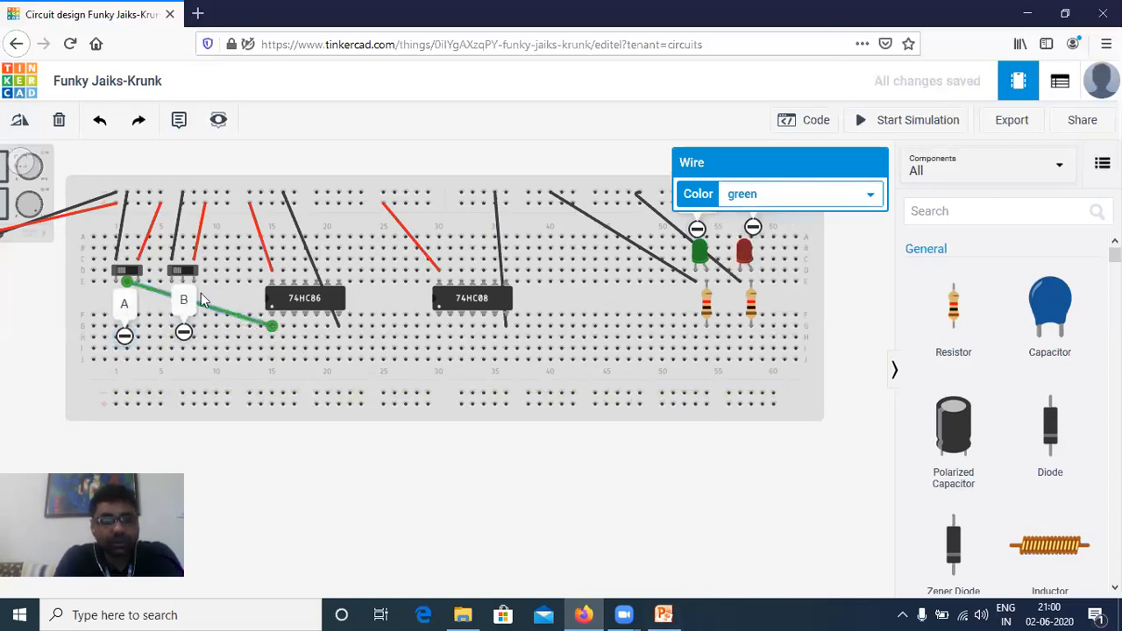
Run a yellow wire from slideswitch B's common terminal to pin 2 of the 74HC86 in column 16.
left_click(182, 286)
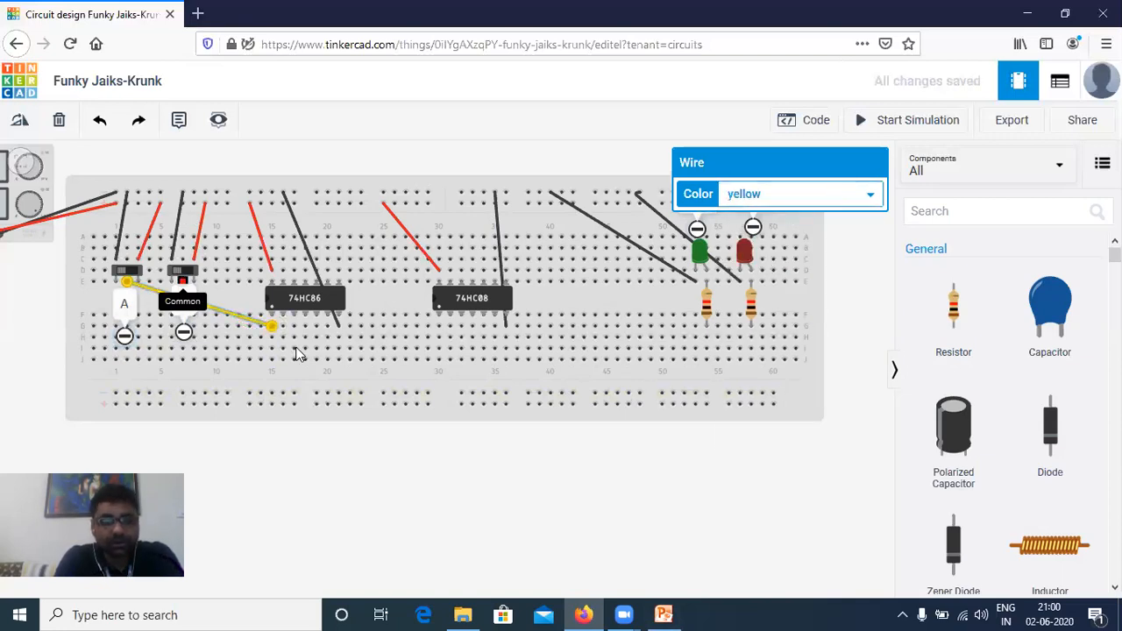
left_click(384, 375)
left_click(282, 339)
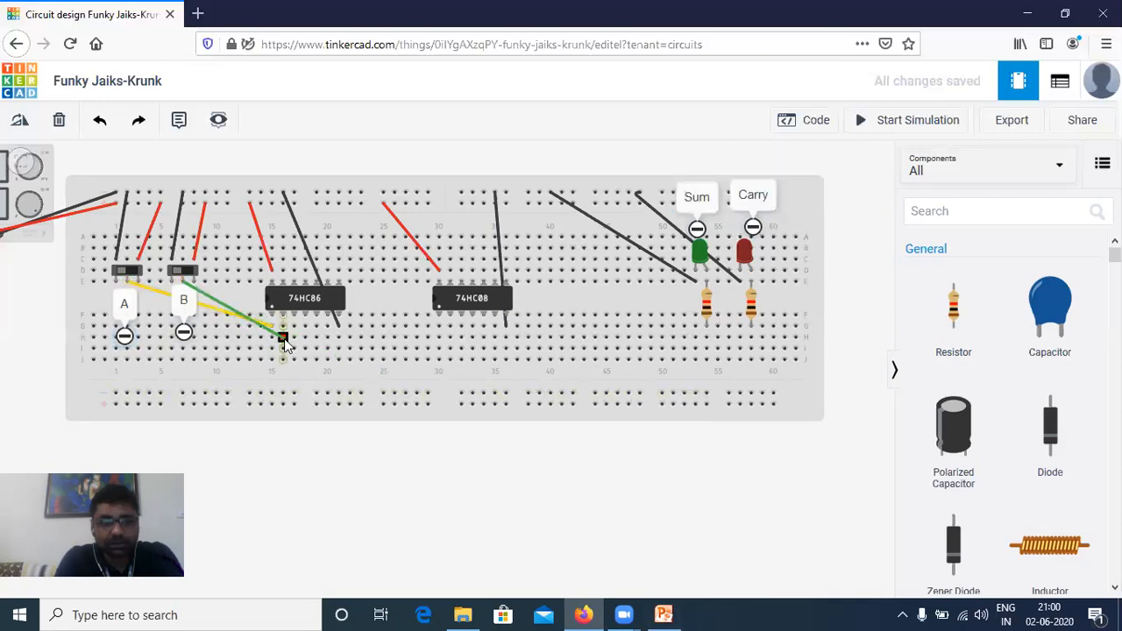
left_click(282, 342)
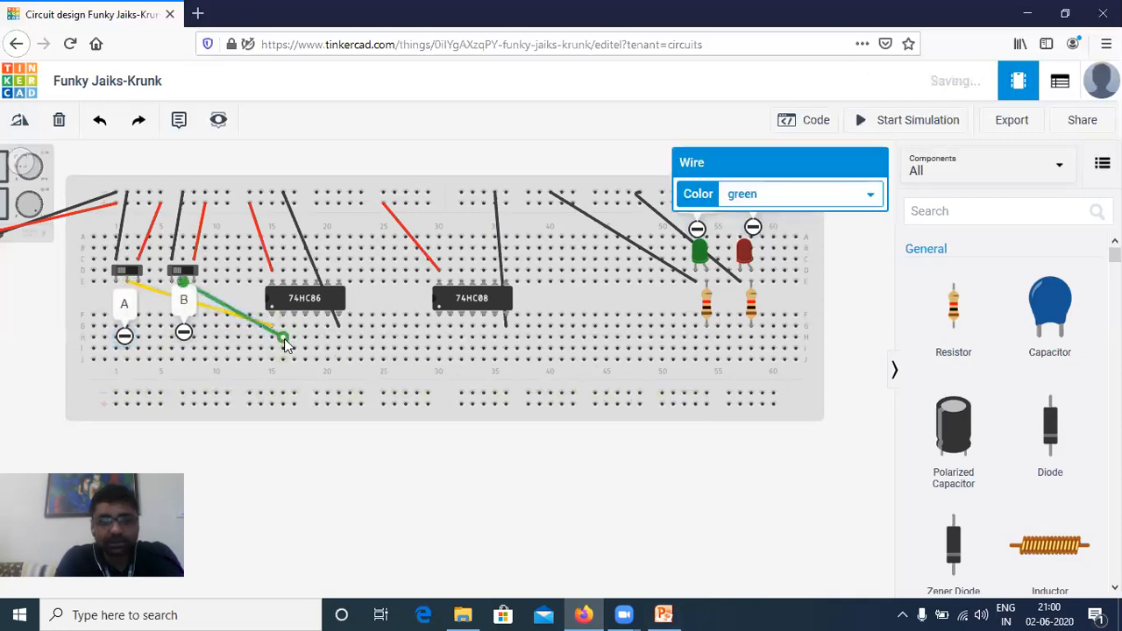
left_click(771, 197)
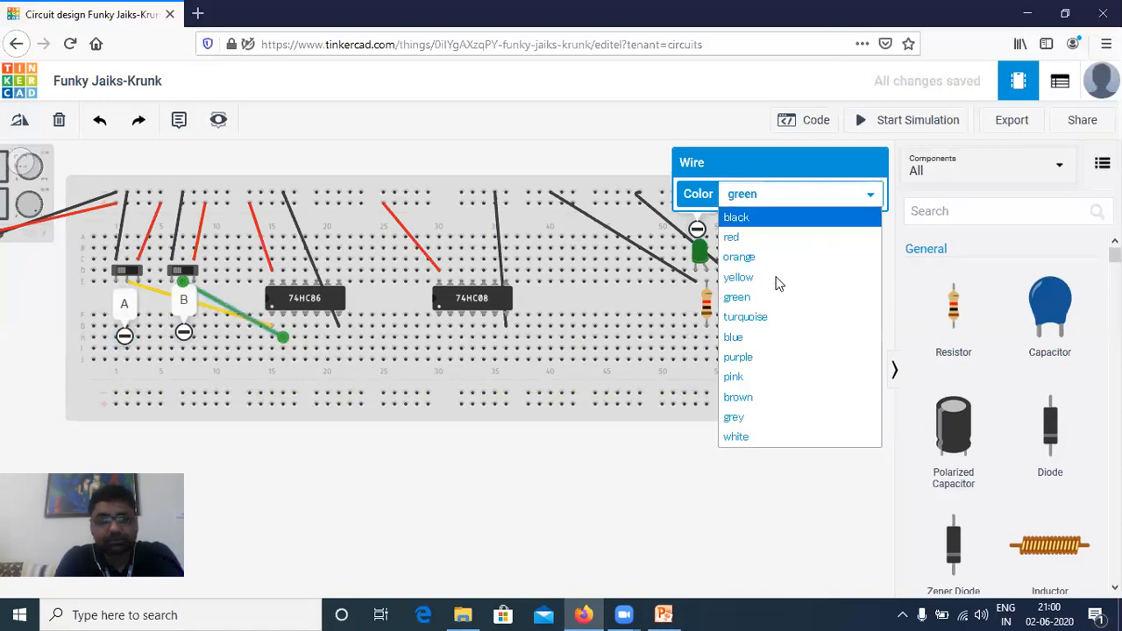
left_click(739, 277)
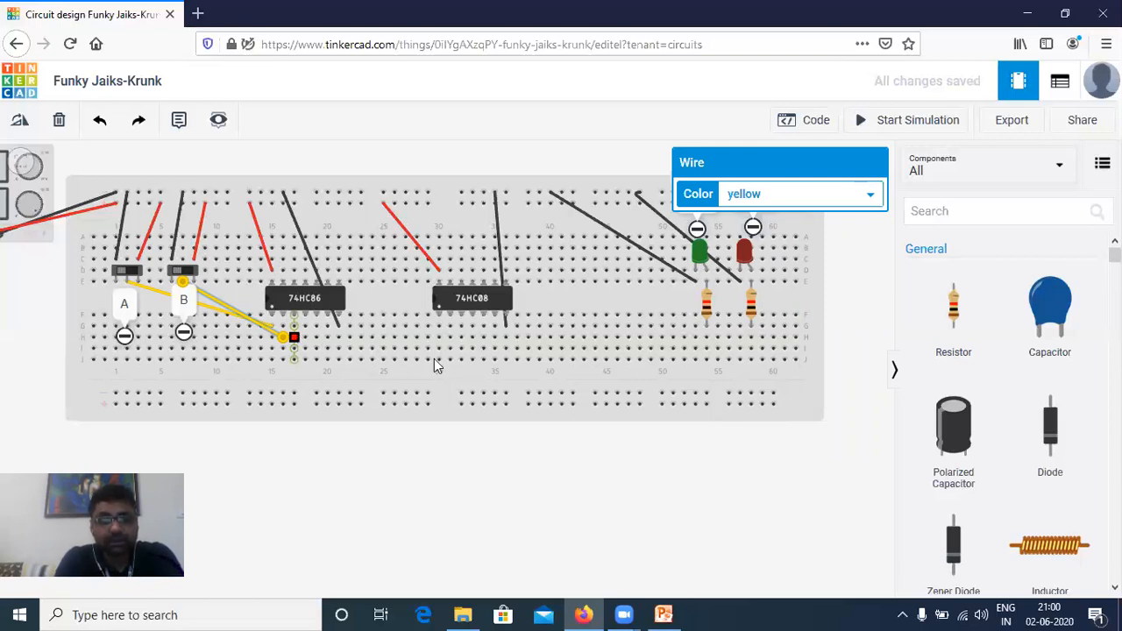
Run a pink wire from the 74HC86 output, pin 3, to the lower end of the green Sum LED's resistor.
left_click(717, 349)
left_click(294, 337)
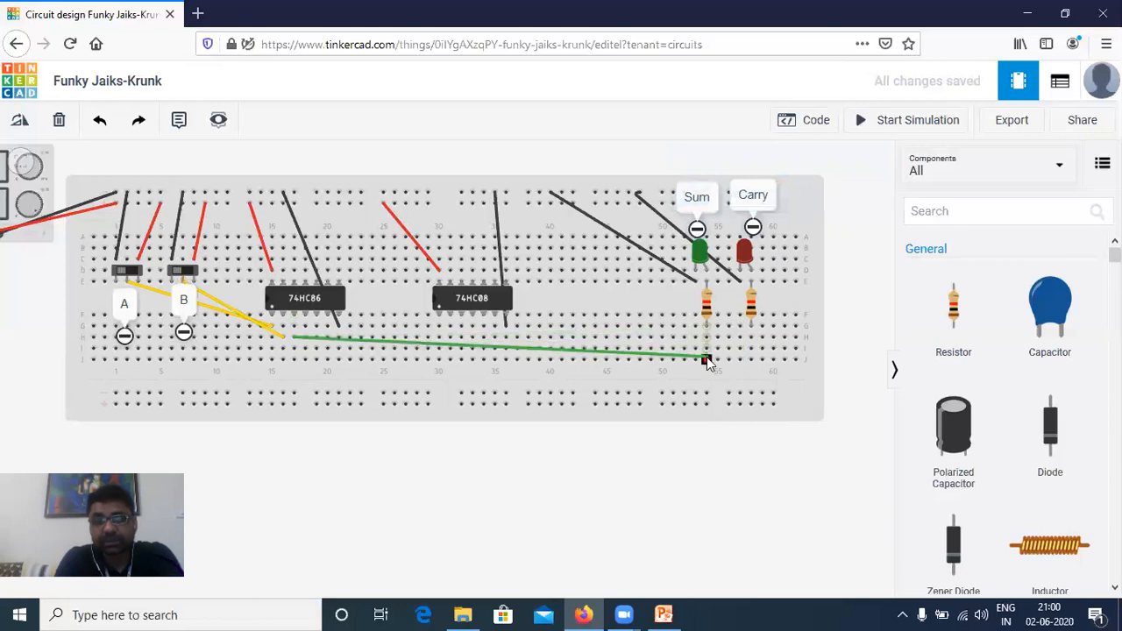
left_click(709, 359)
left_click(768, 194)
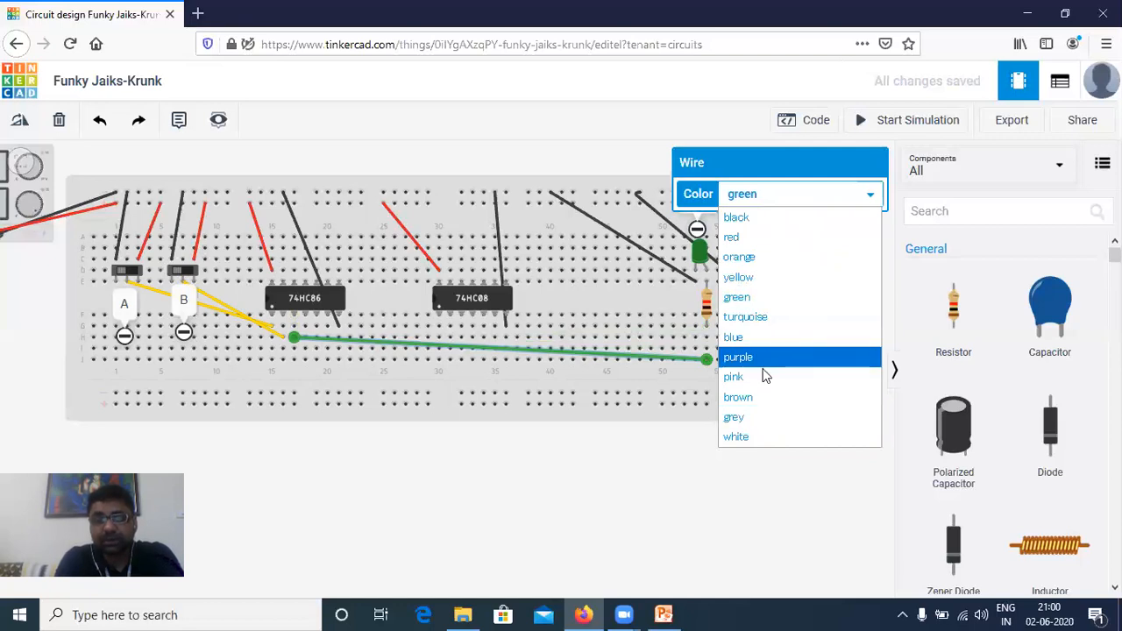
left_click(764, 377)
key("Escape")
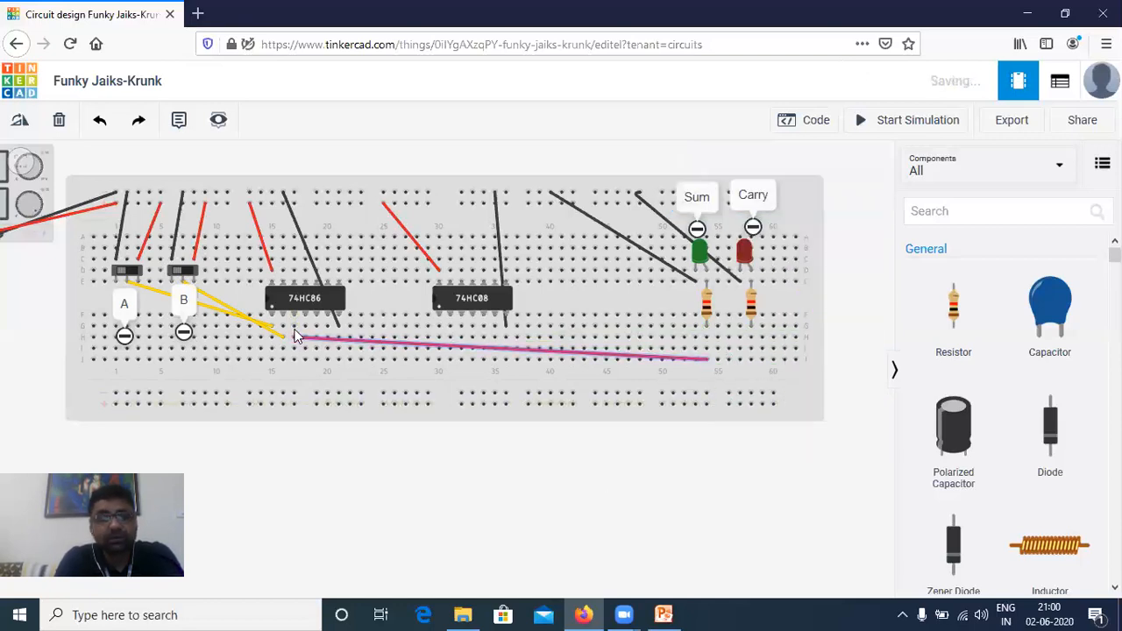
Recheck the connection diagram in PowerPoint, and link pin 1 of the 74HC86 to pin 1 of the 74HC08 with an orange wire.
left_click(663, 614)
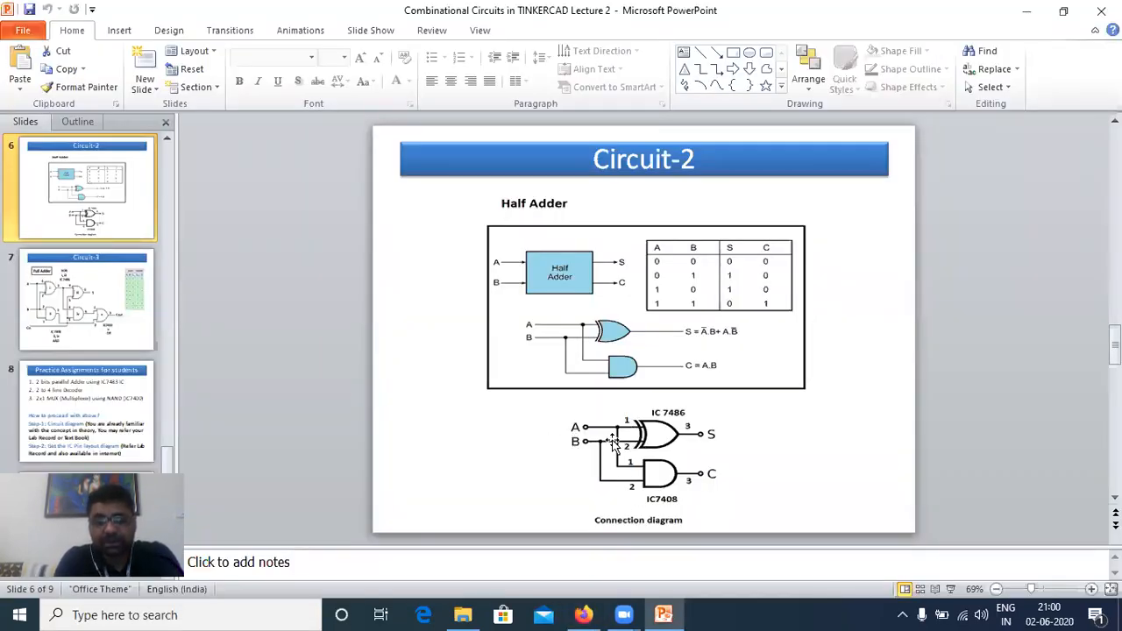
left_click(664, 614)
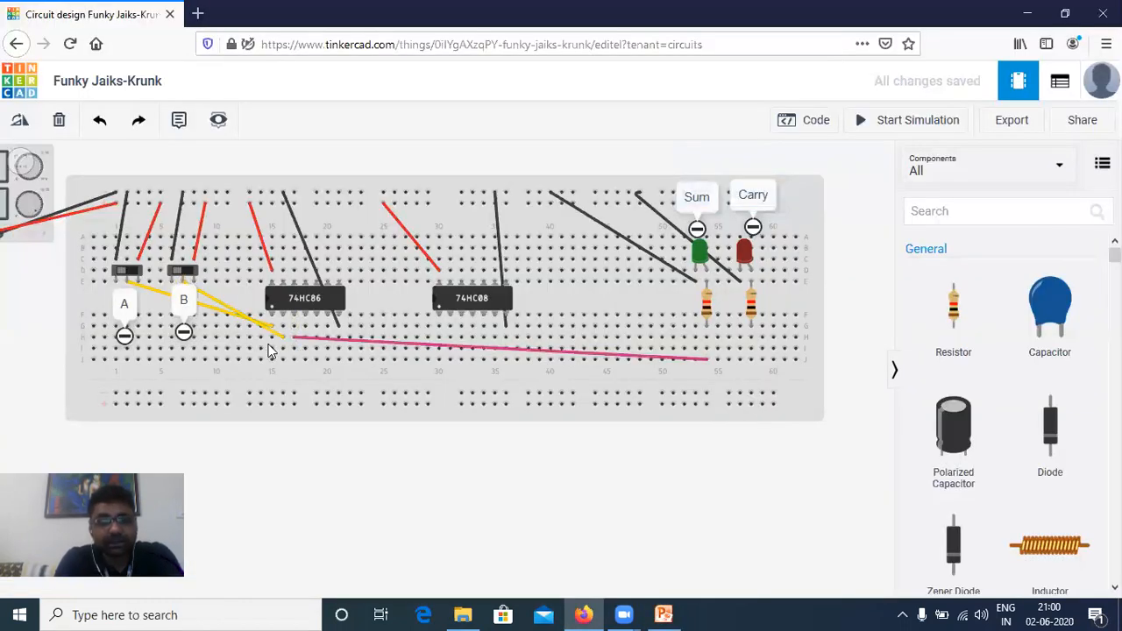
left_click(272, 337)
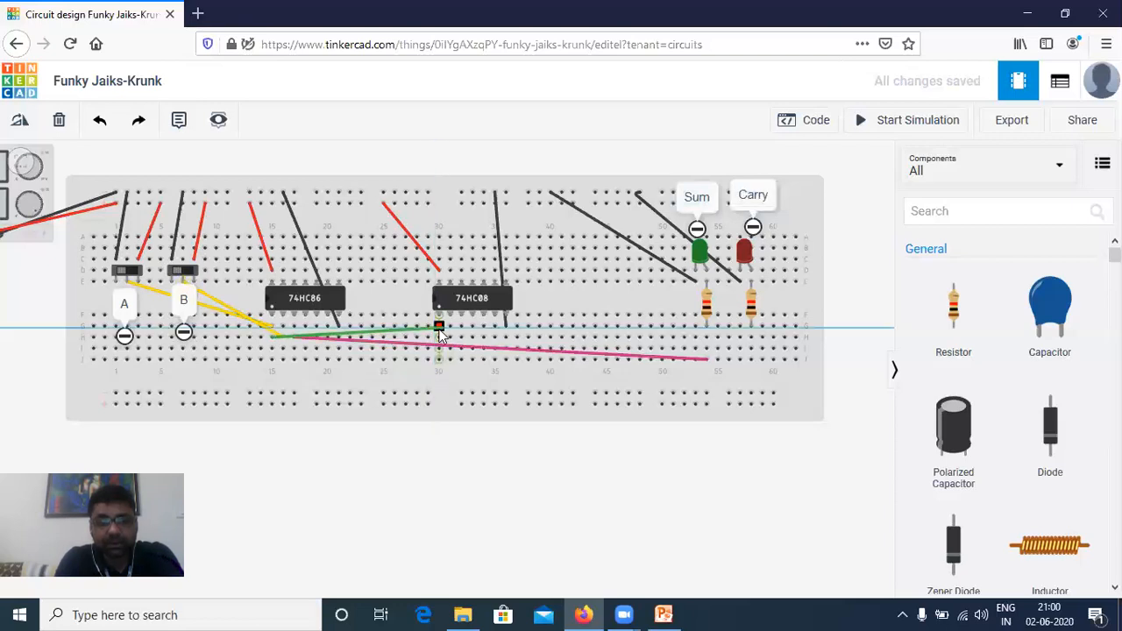
left_click(437, 328)
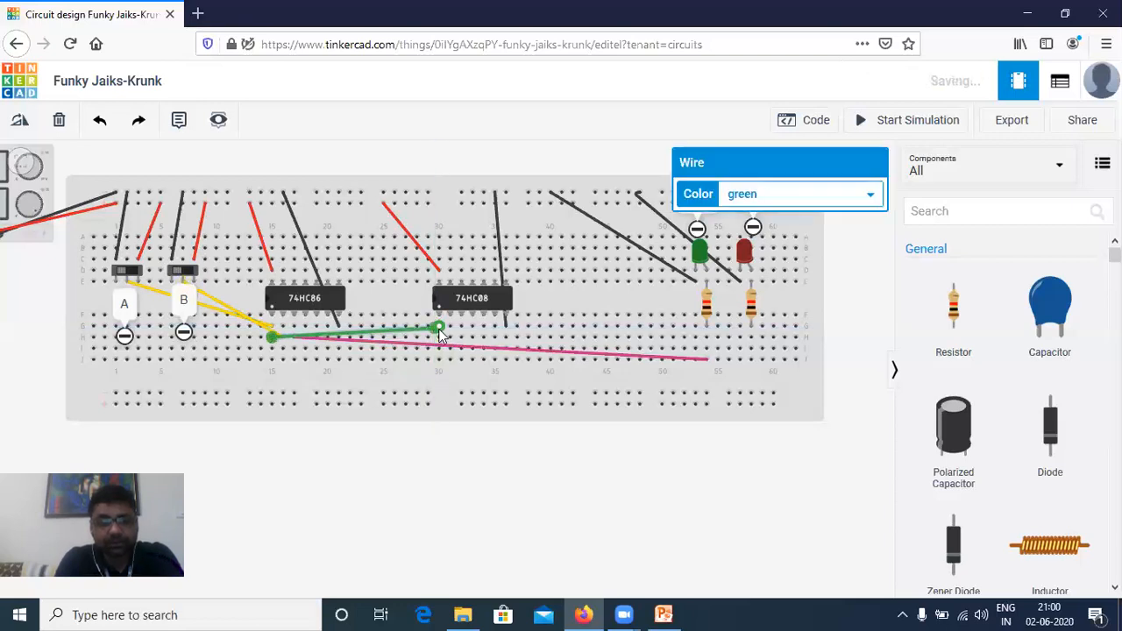
left_click(781, 193)
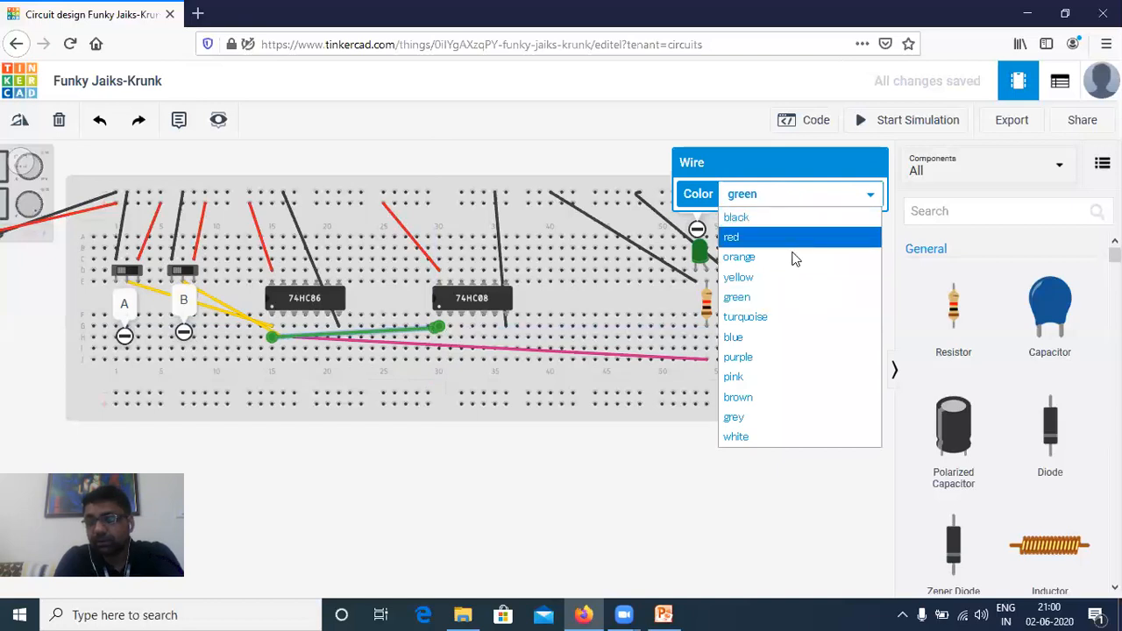
left_click(792, 256)
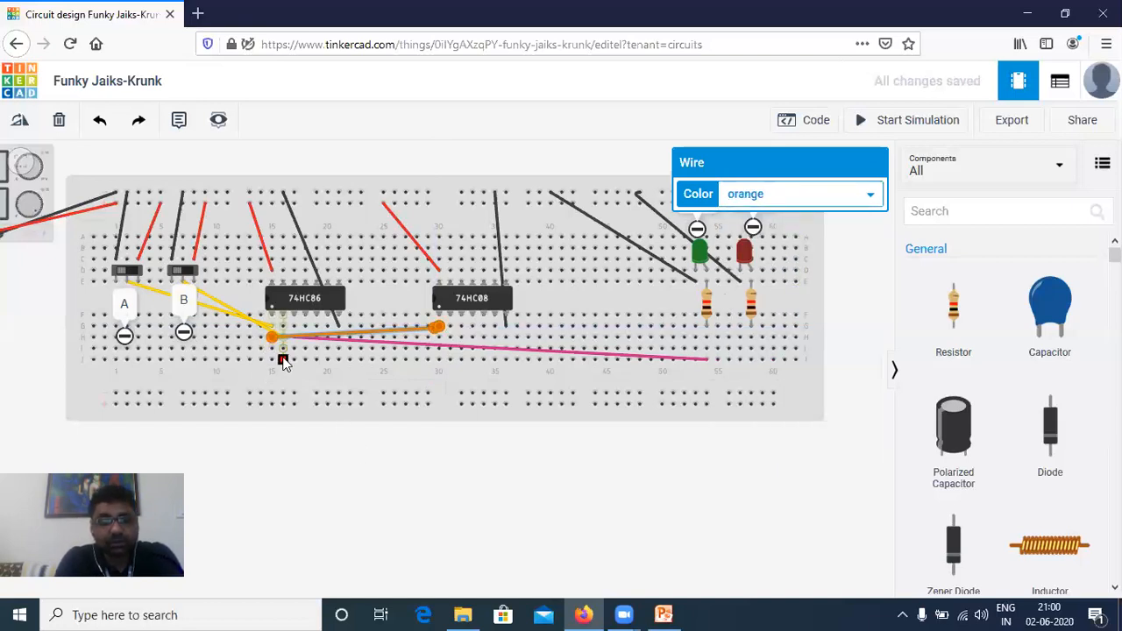
Link pin 2 of the 74HC86 to pin 2 of the 74HC08 with an orange wire.
left_click(283, 359)
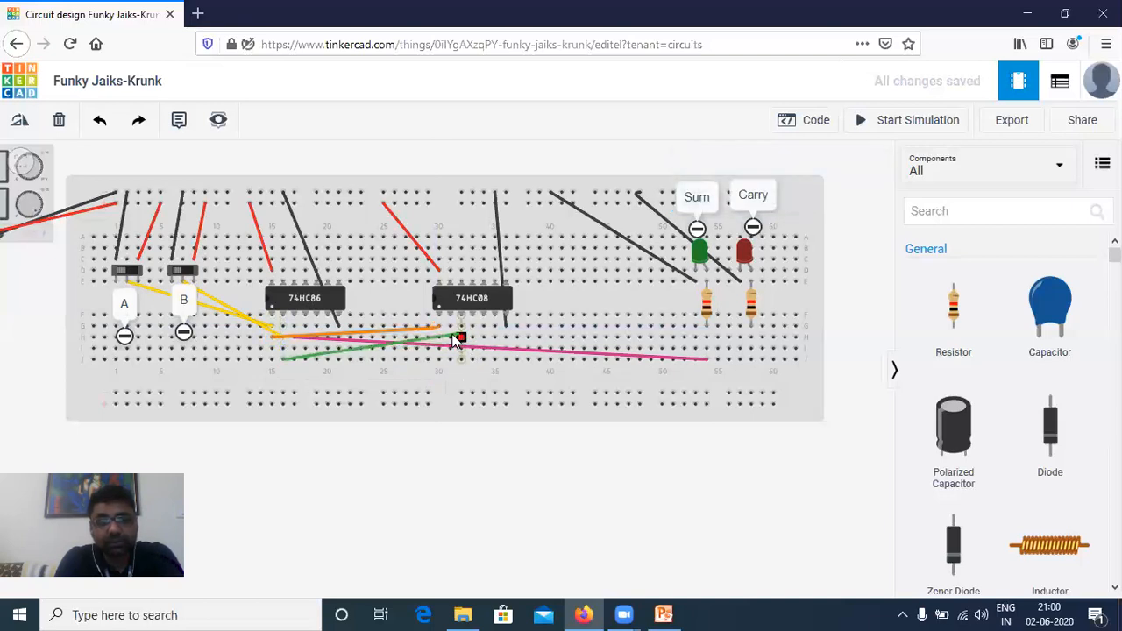
left_click(450, 337)
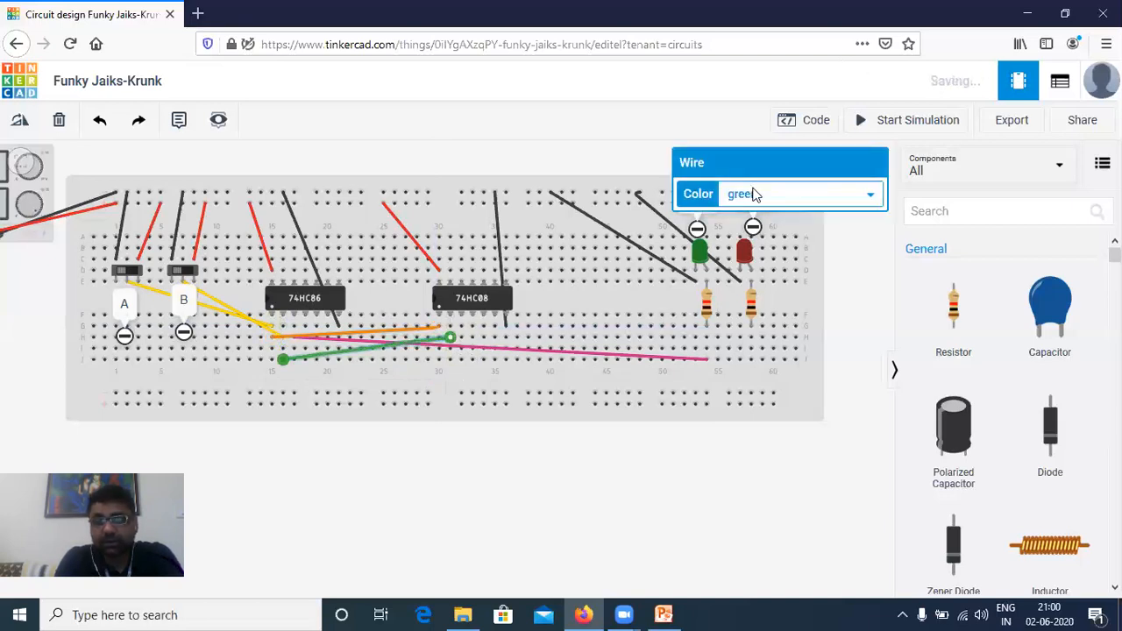
left_click(754, 194)
left_click(757, 256)
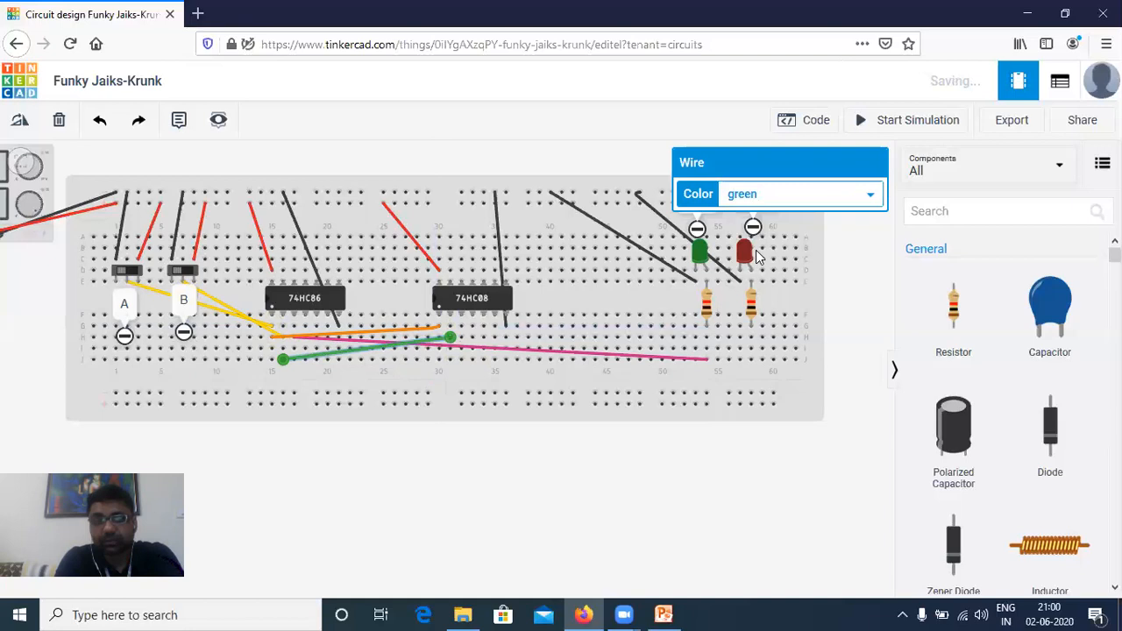
Run a purple wire from the 74HC08 output, pin 3, to the lower end of the red Carry LED's resistor.
left_click(551, 493)
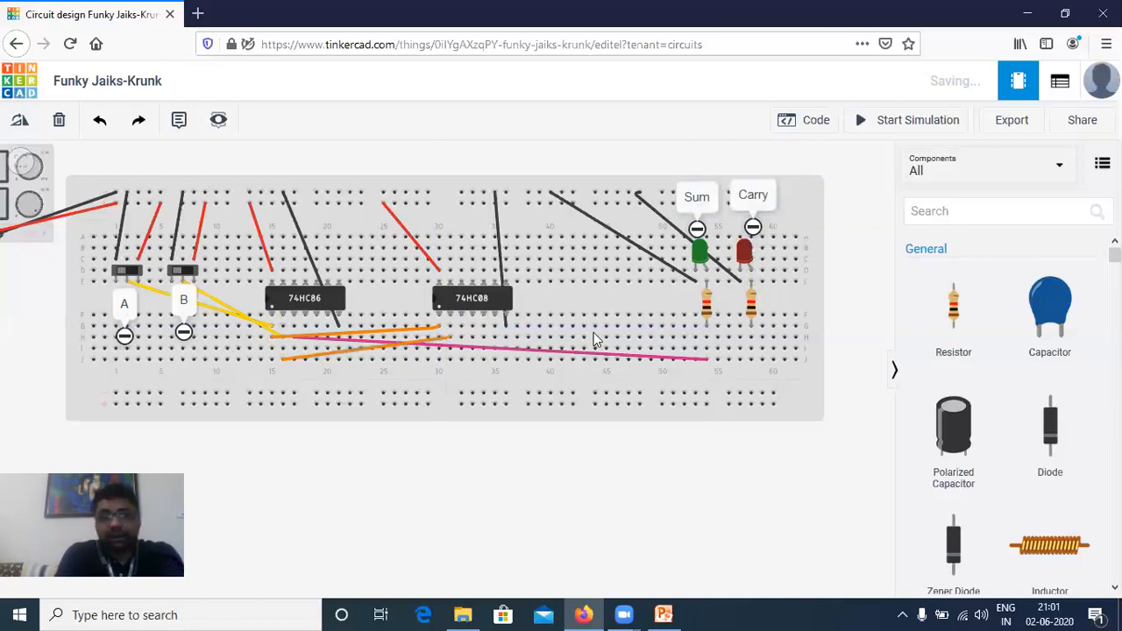
left_click(461, 339)
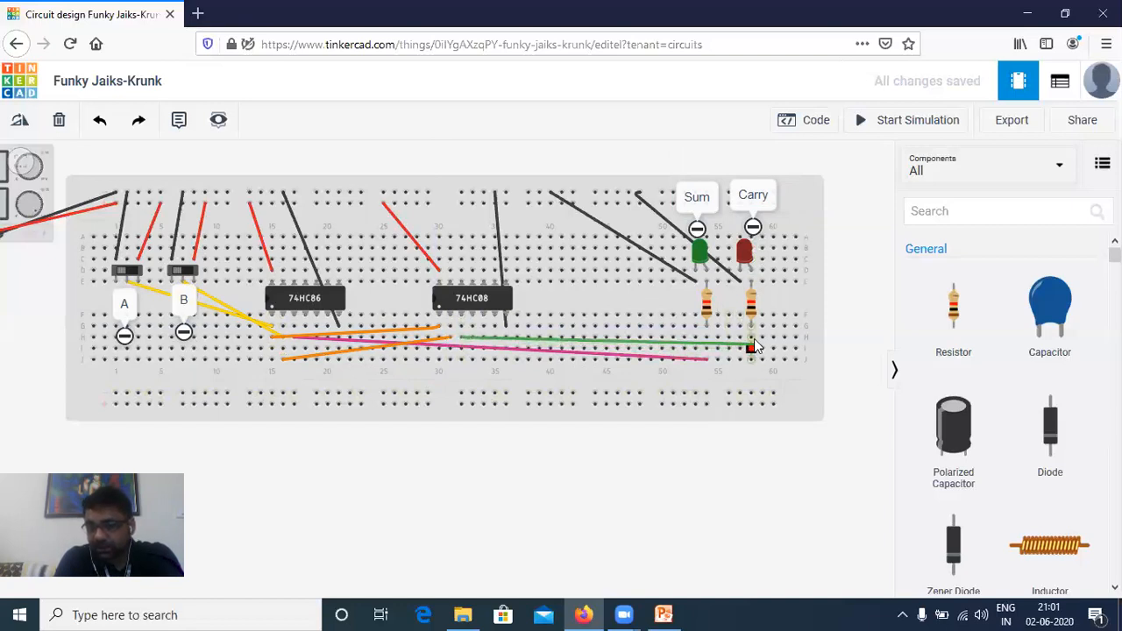
left_click(750, 338)
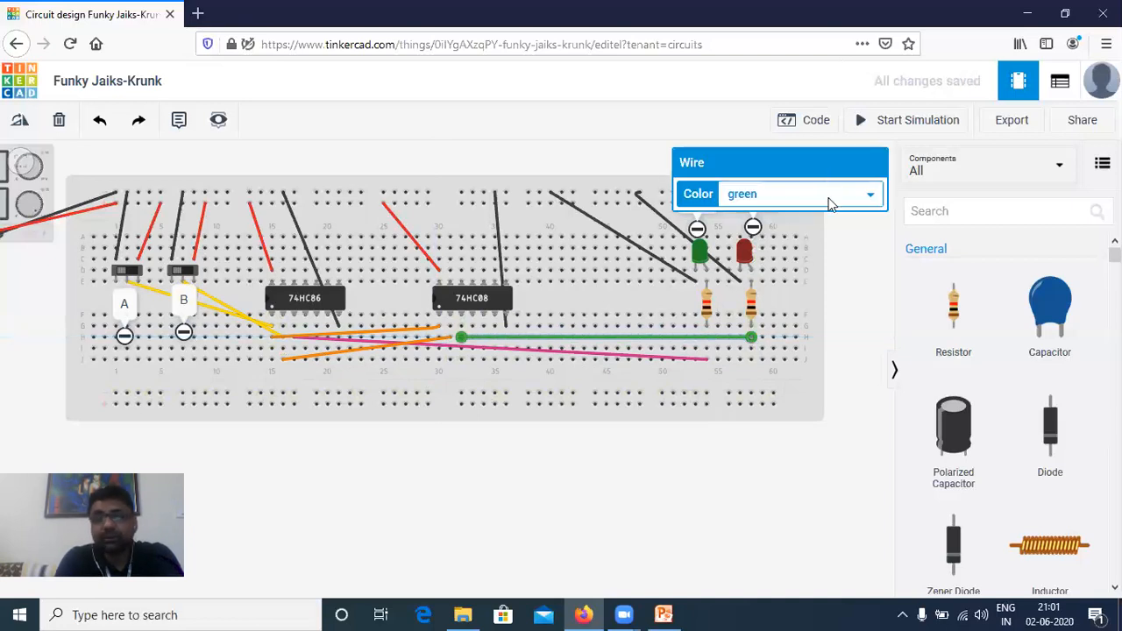
left_click(828, 198)
left_click(802, 359)
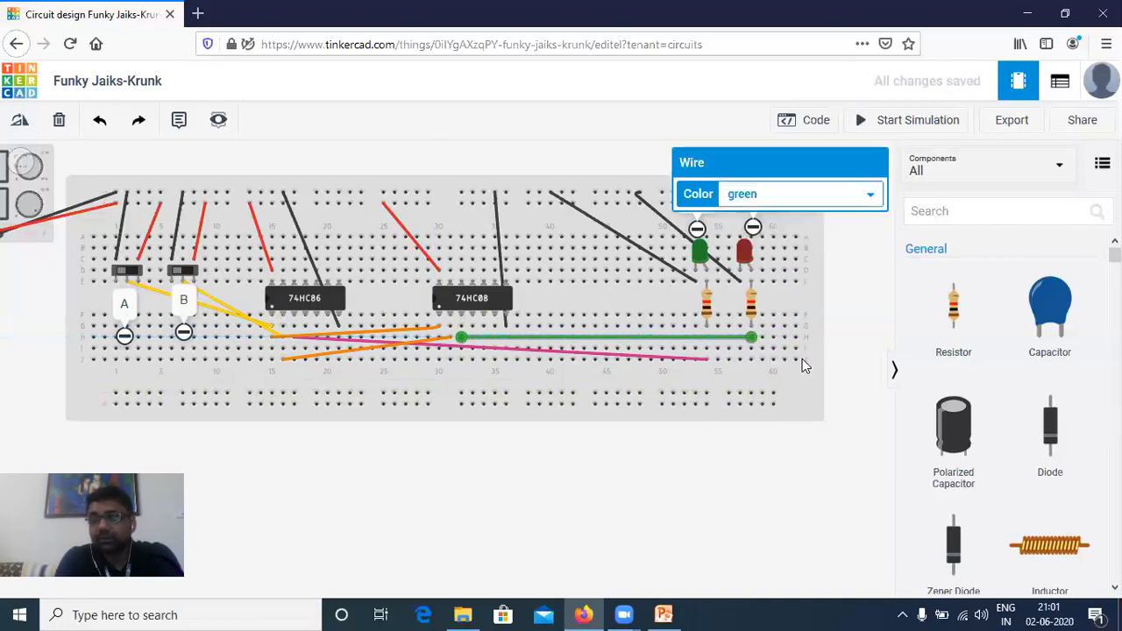
left_click(744, 444)
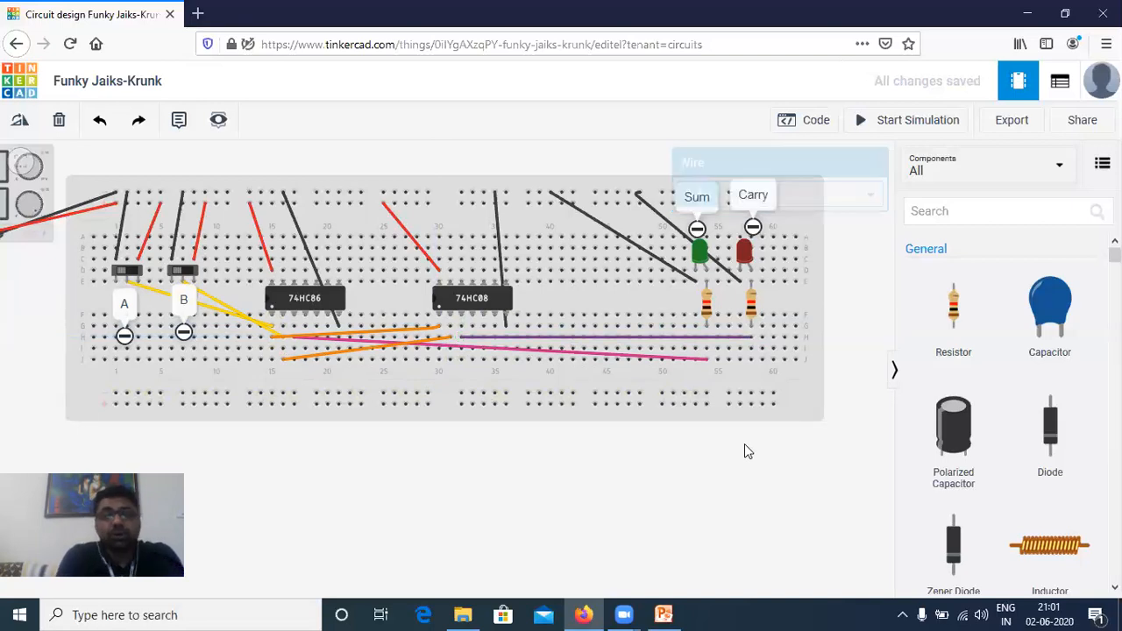
Start the simulation and compare the Sum and Carry LEDs with the half adder truth table in PowerPoint for A=0, B=0.
scroll(686, 454, "up", 2)
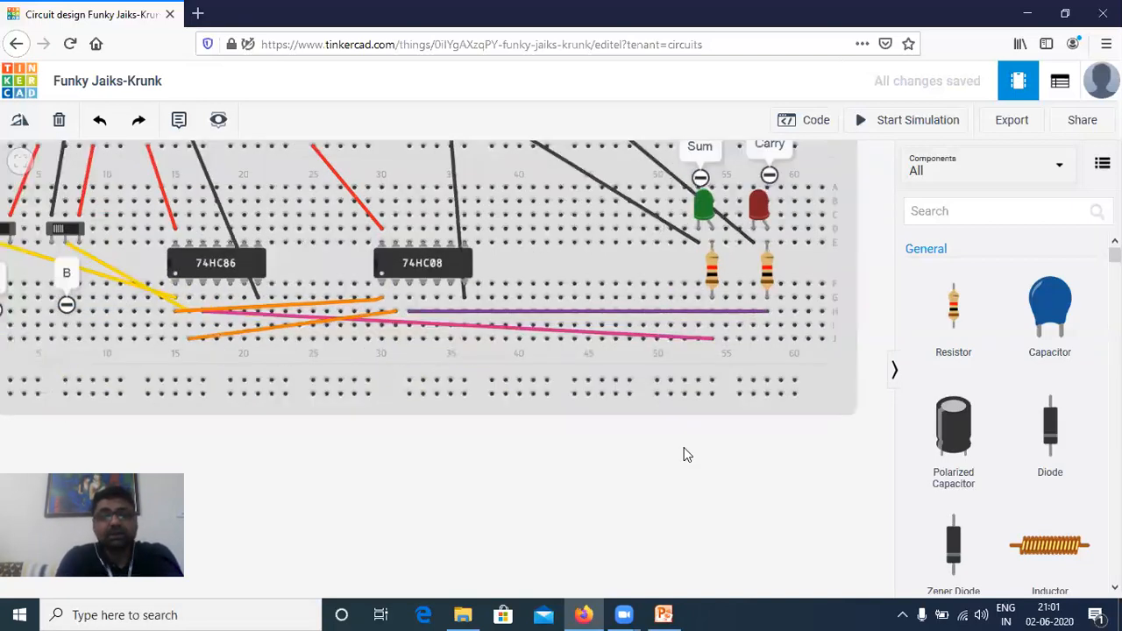
scroll(686, 454, "down", 1)
scroll(687, 454, "down", 2)
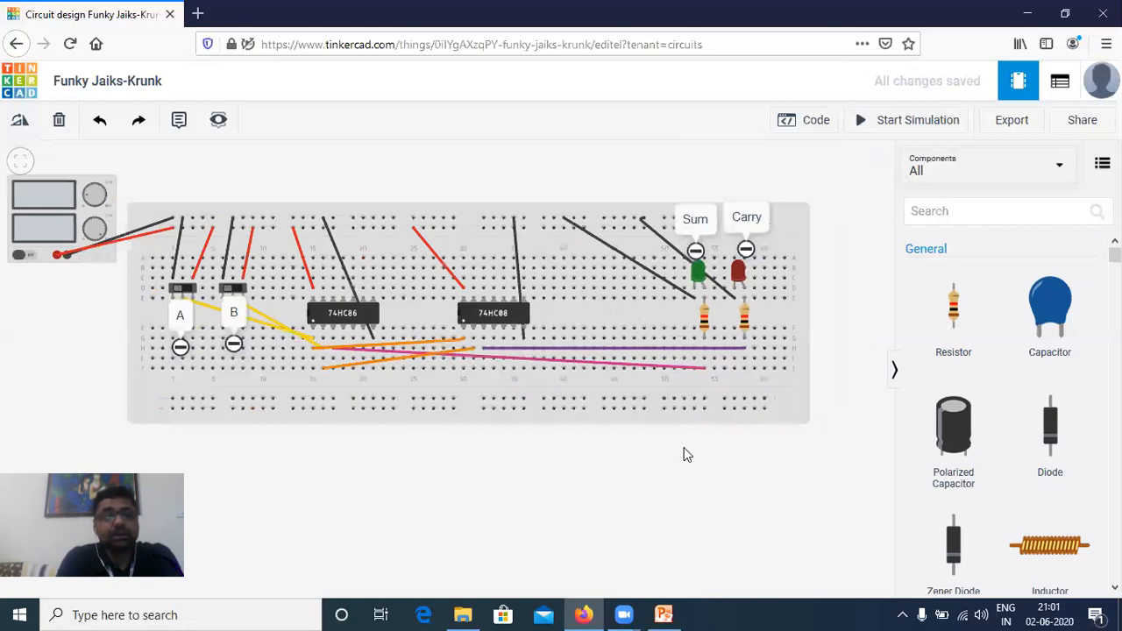
scroll(686, 454, "down", 1)
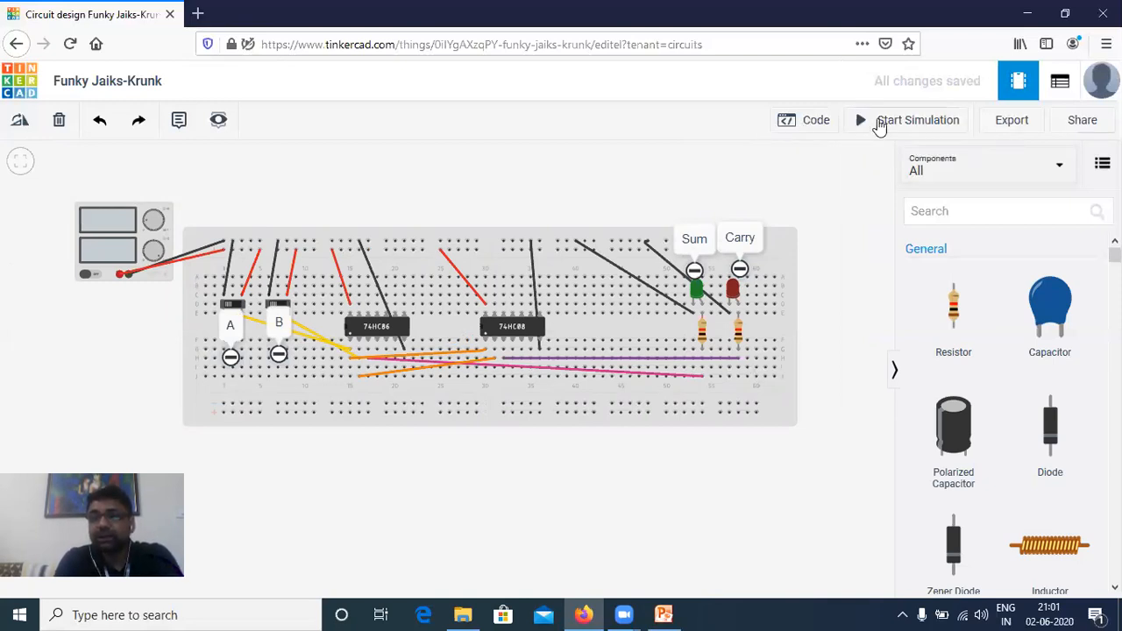
left_click(900, 124)
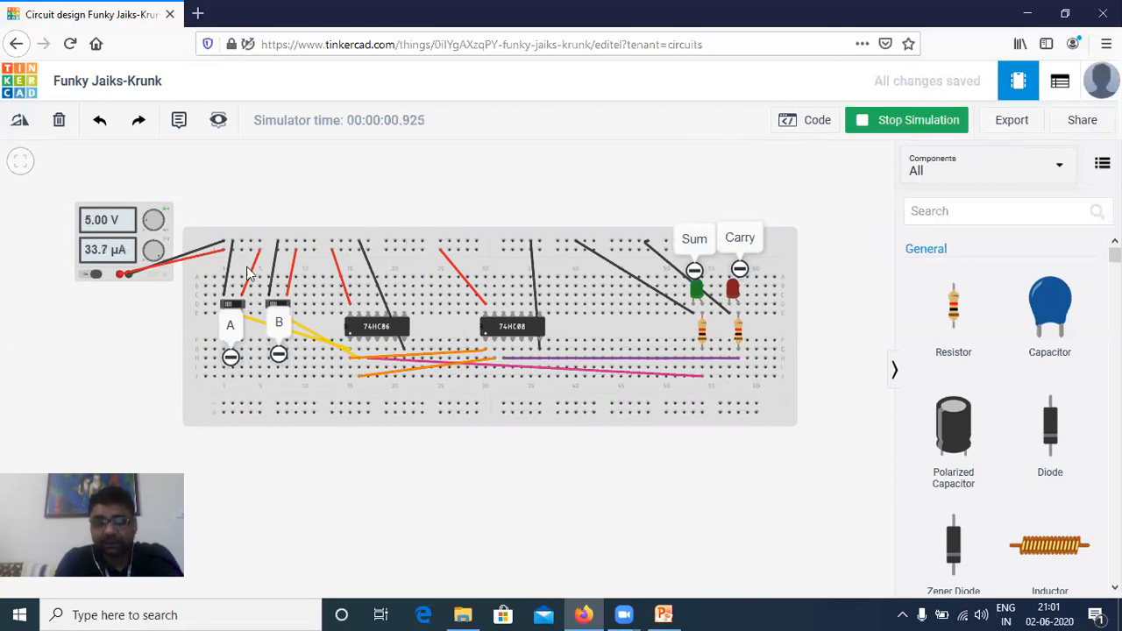
left_click(659, 613)
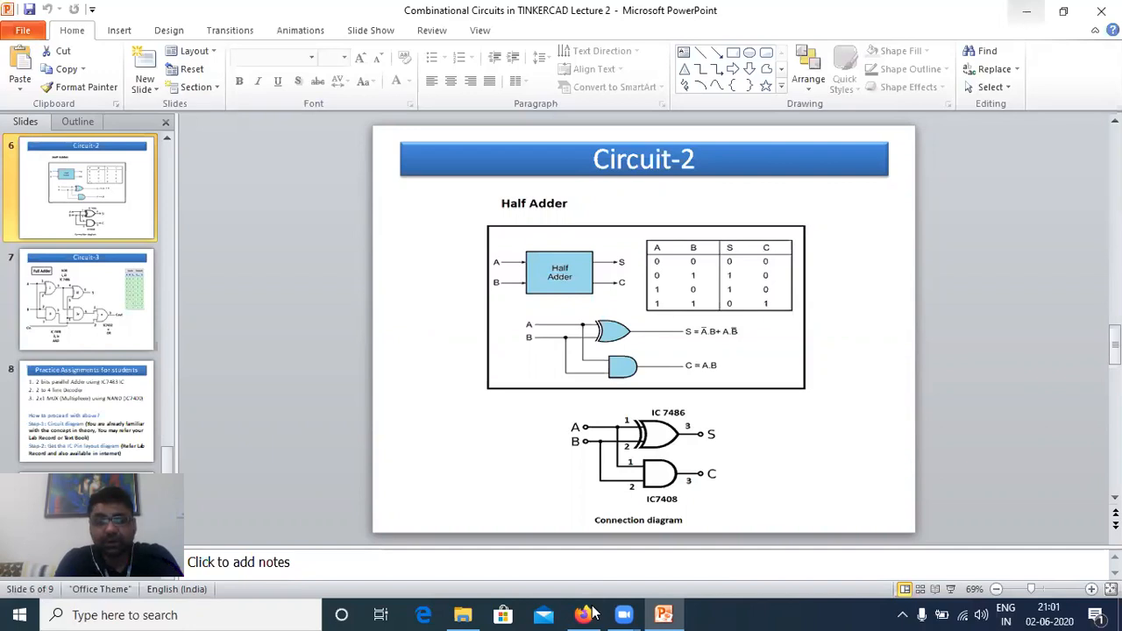
key("alt+Tab")
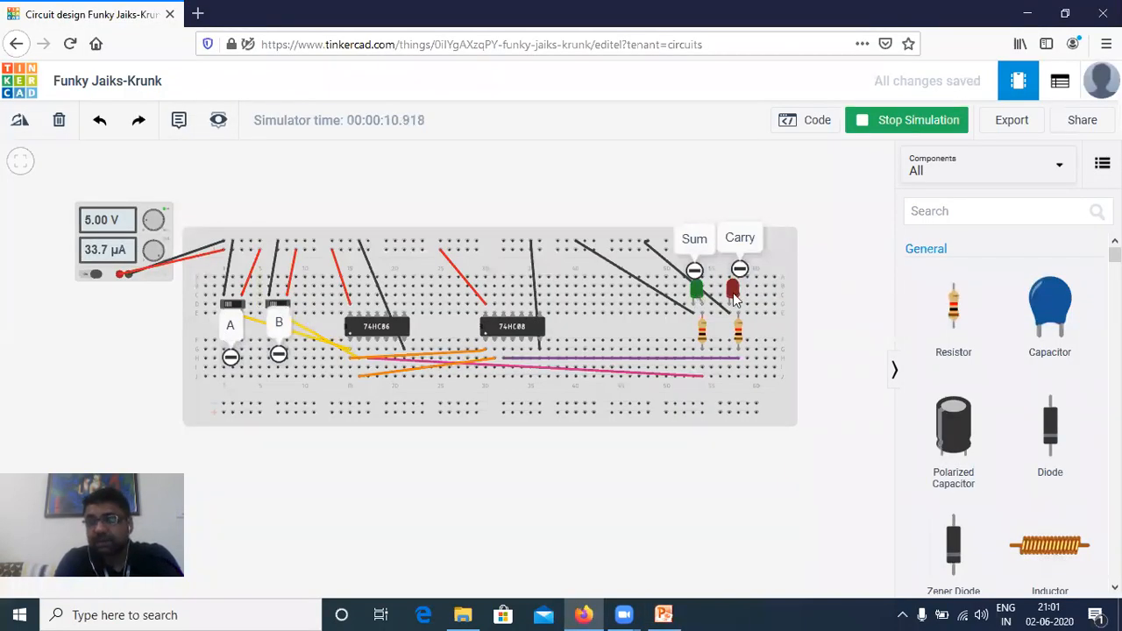
key("alt+Tab")
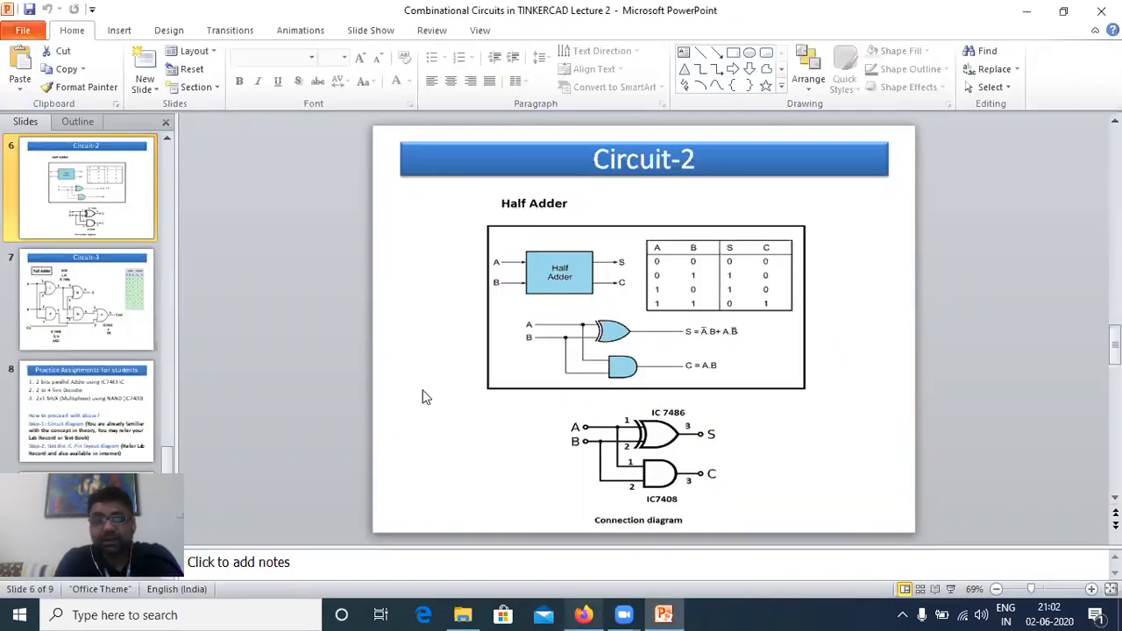
key("alt+Tab")
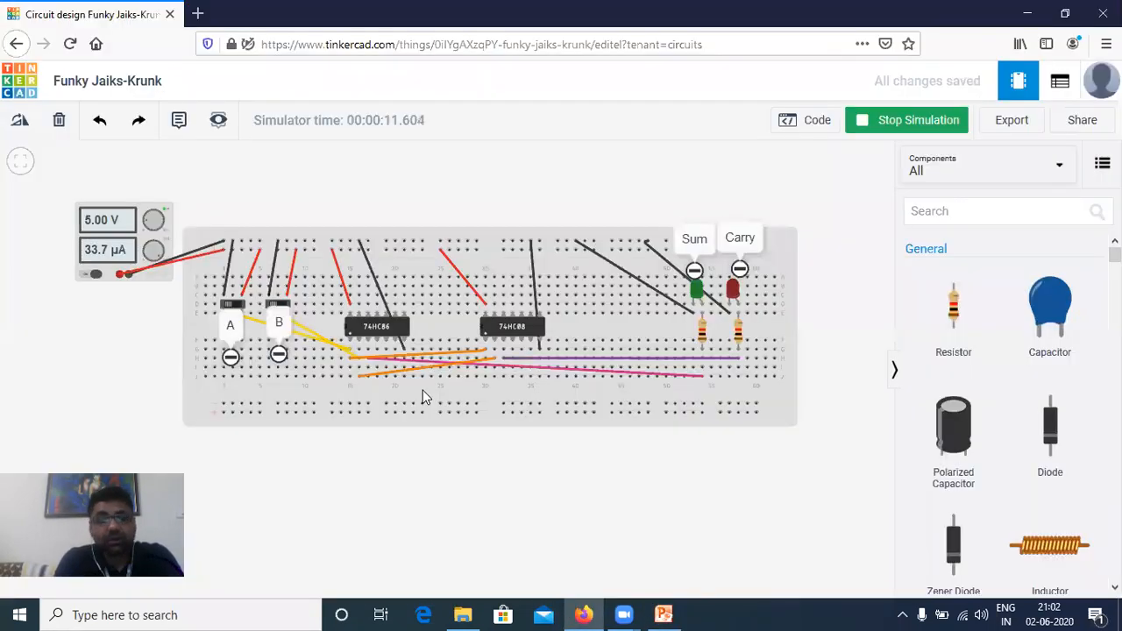
Set slideswitch B to 1 with A at 0 and compare the LEDs with the truth table in PowerPoint.
left_click(274, 303)
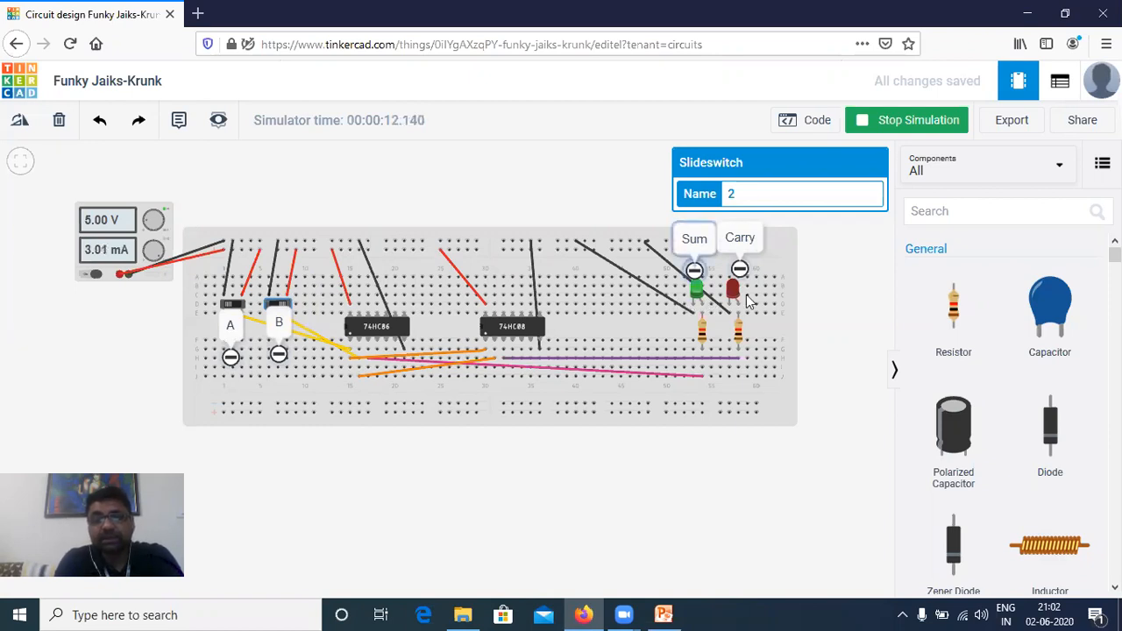
left_click(664, 615)
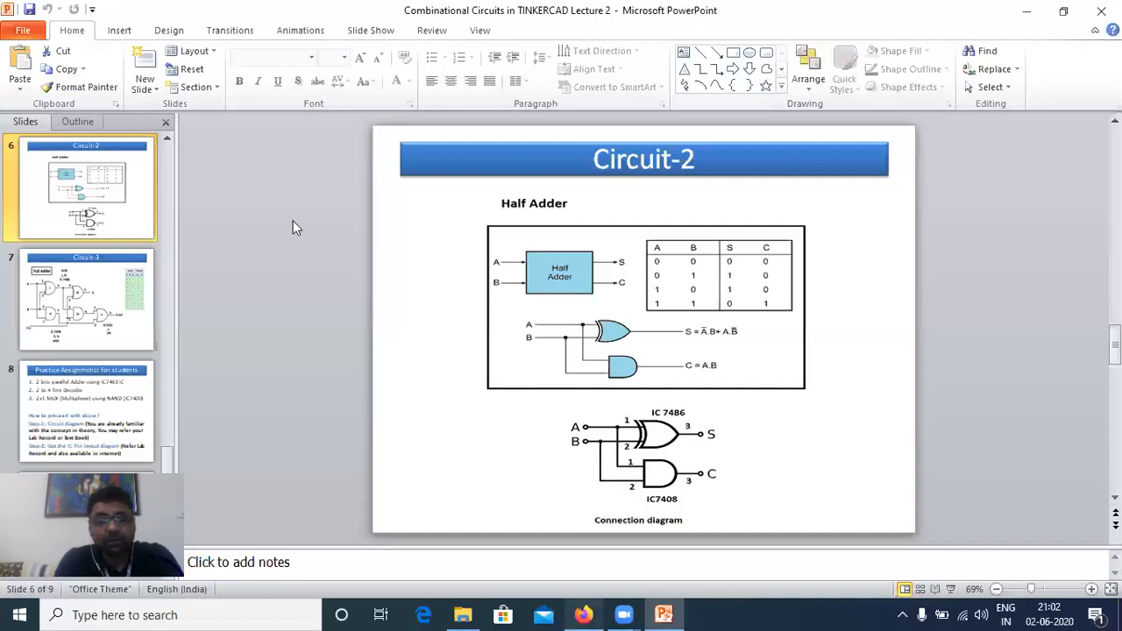
key("alt+Tab")
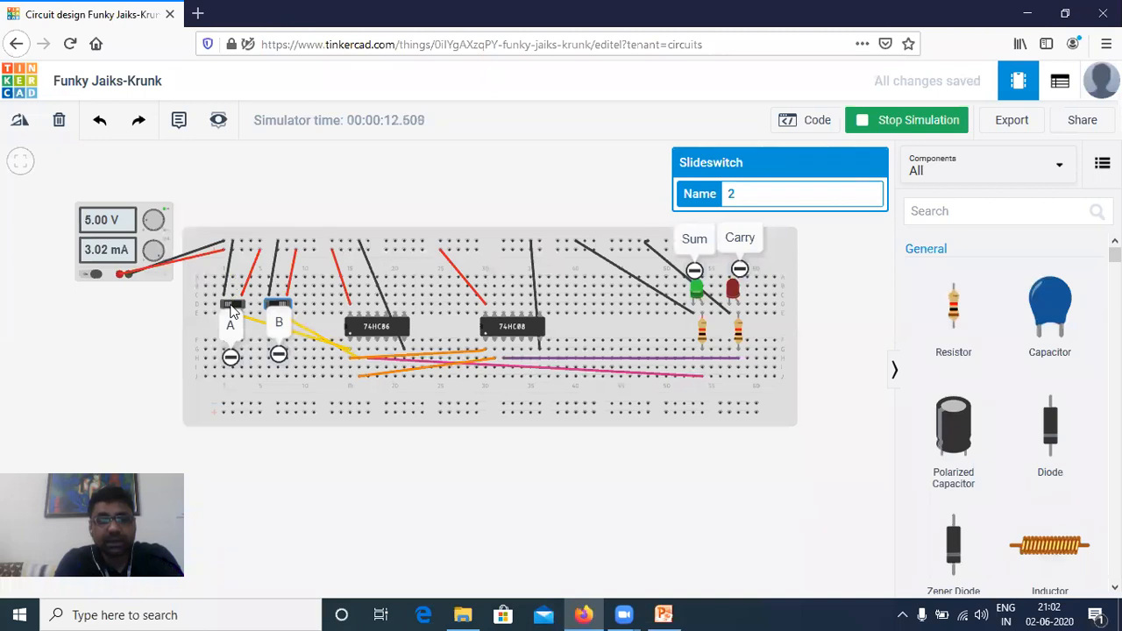
Set slideswitch A to 1 and B to 0, compare the LEDs with the PowerPoint truth table, and toggle B again.
left_click(277, 305)
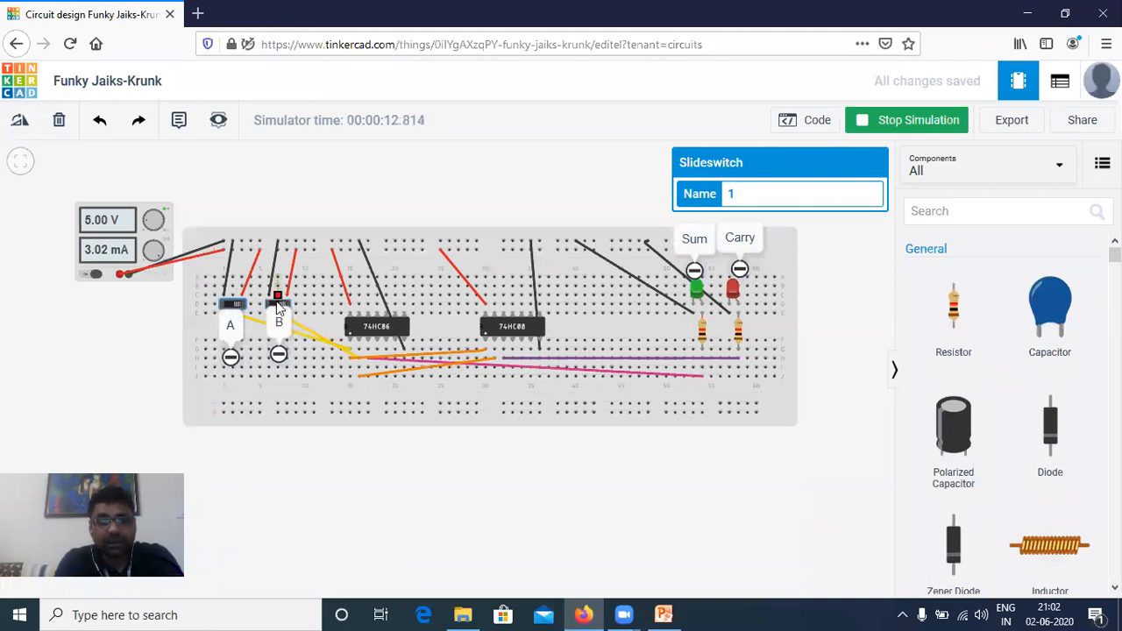
left_click(230, 307)
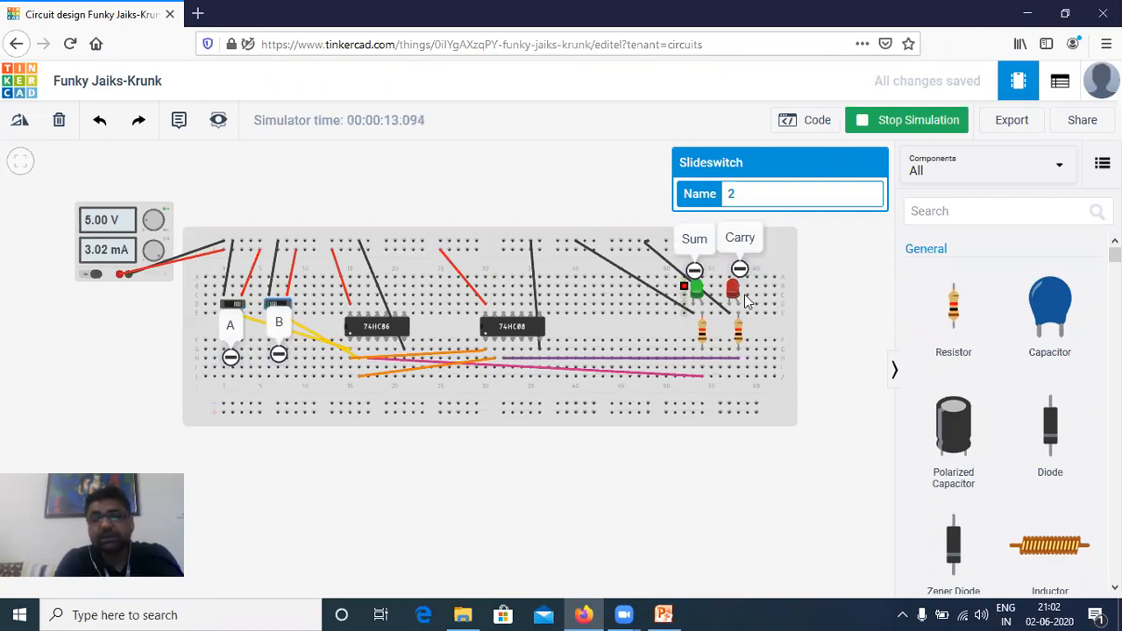
key("alt+Tab")
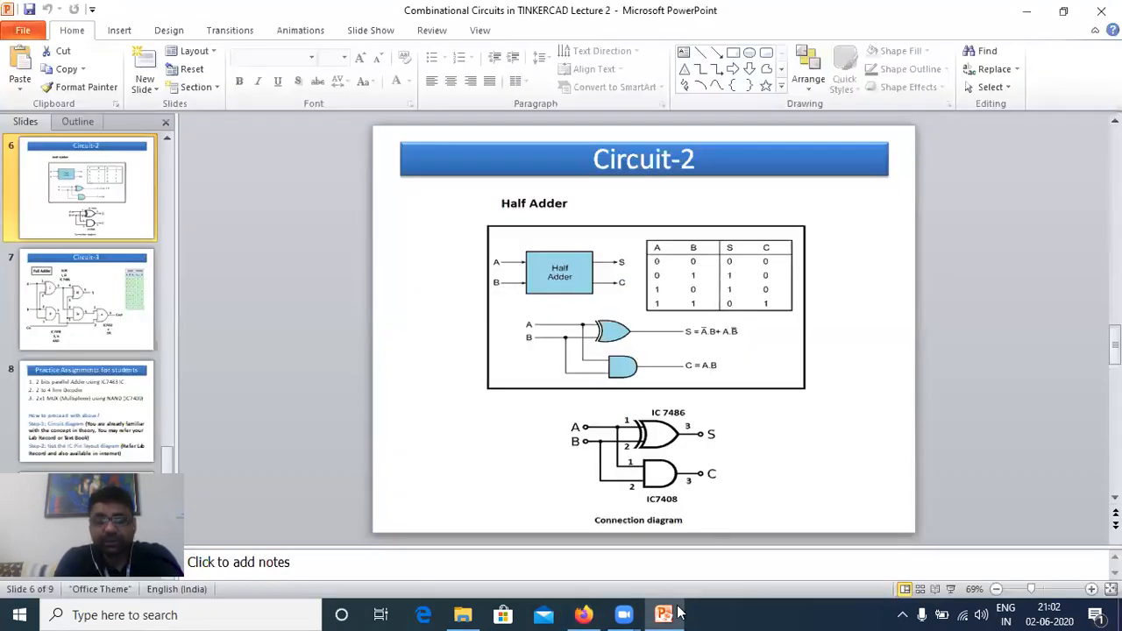
key("alt+Tab")
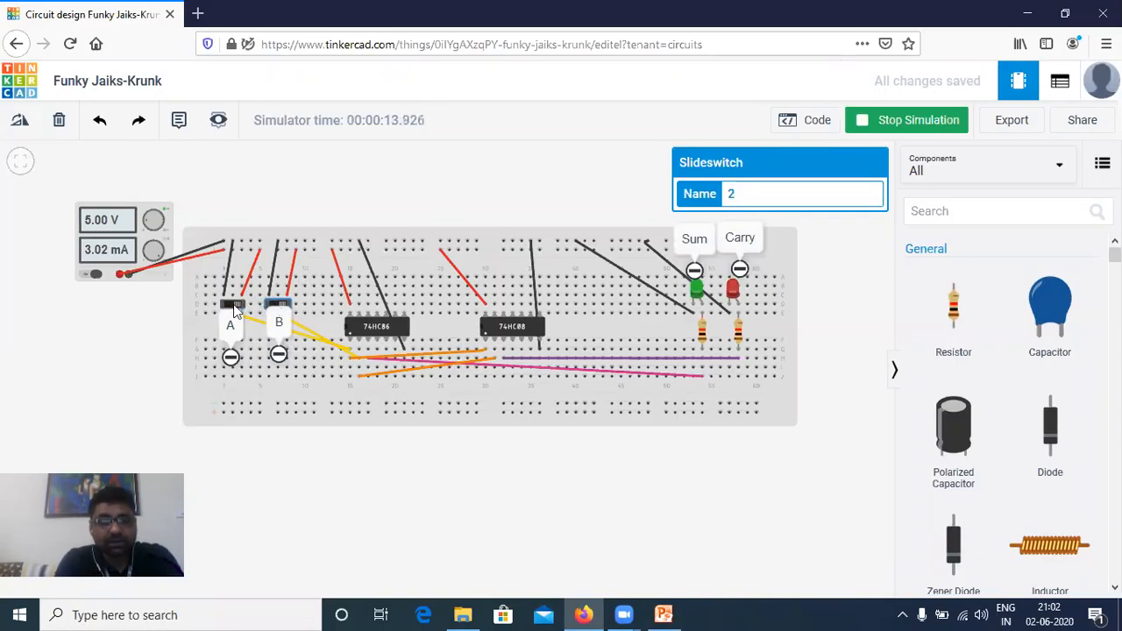
left_click(288, 300)
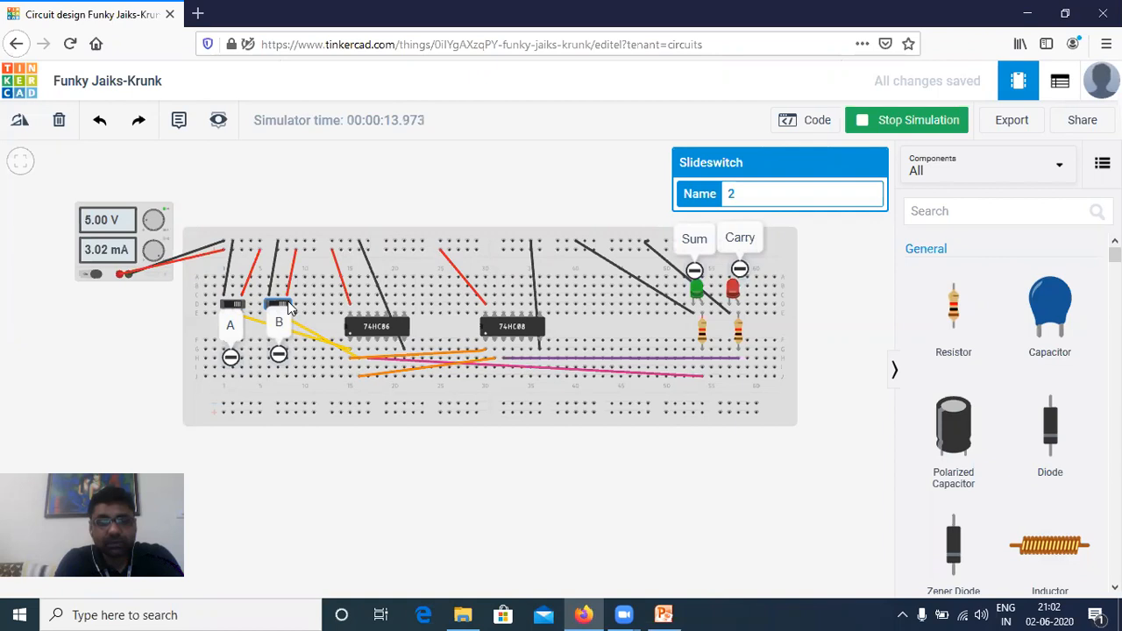
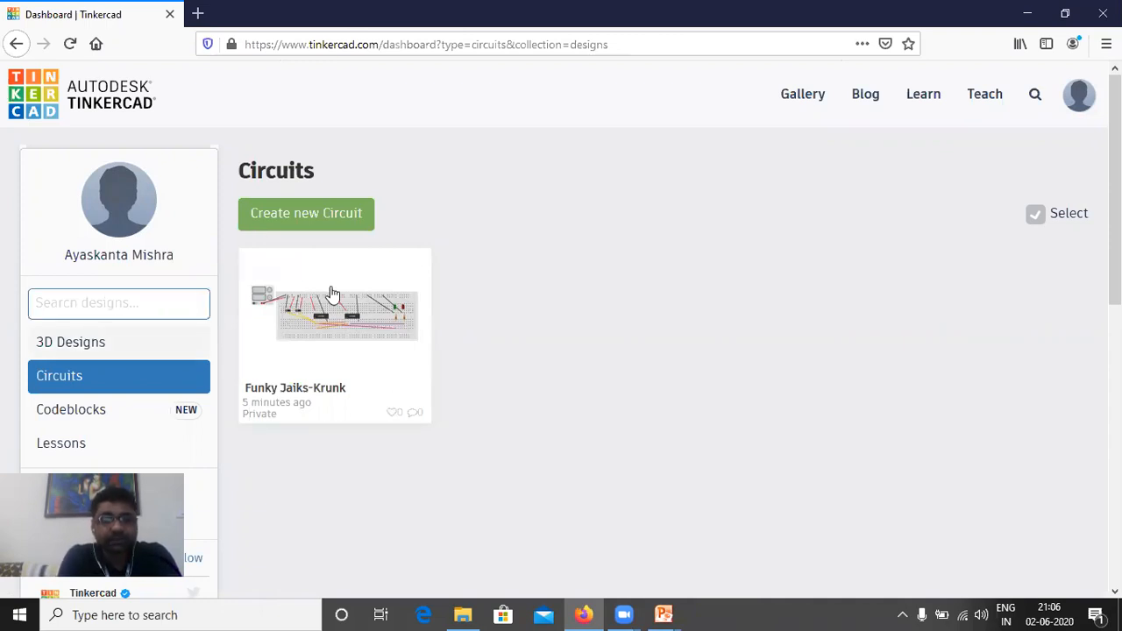
Create a new circuit from the Tinkercad dashboard and switch the component library from Basic to All.
mouse_move(310, 373)
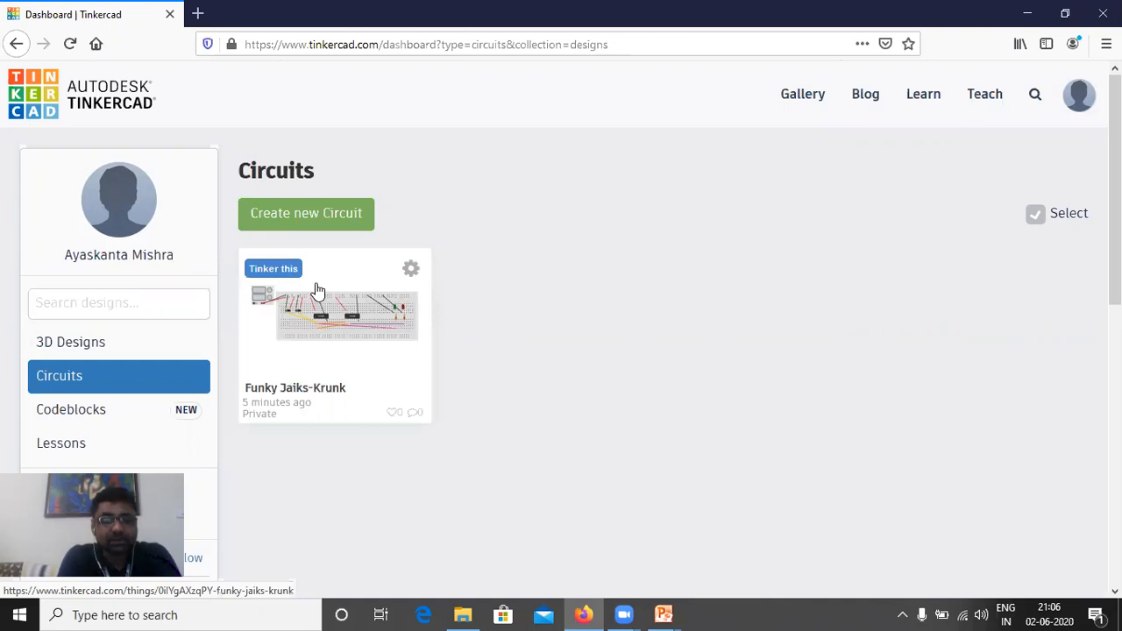
left_click(272, 215)
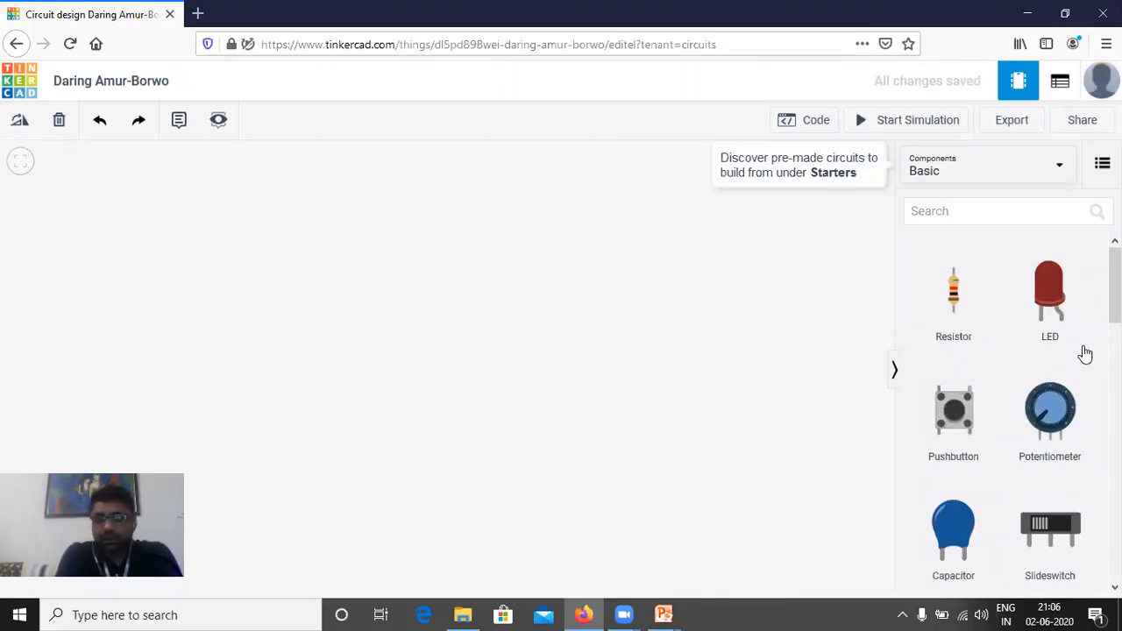
scroll(1024, 353, "down", 1)
scroll(1024, 353, "down", 8)
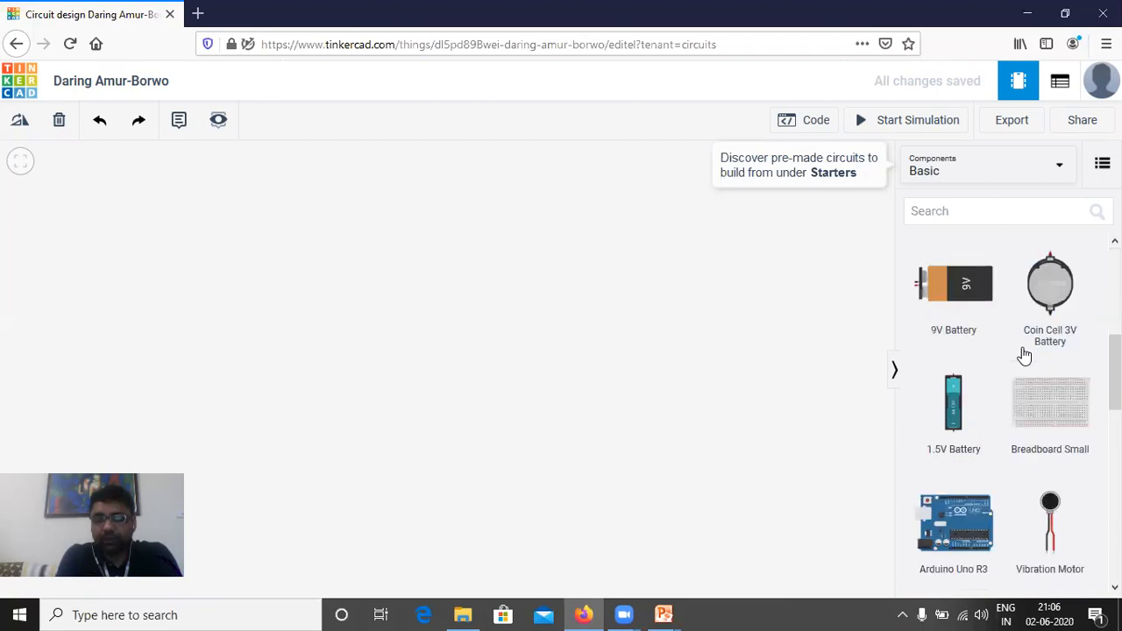
scroll(1024, 353, "up", 4)
scroll(1024, 353, "up", 3)
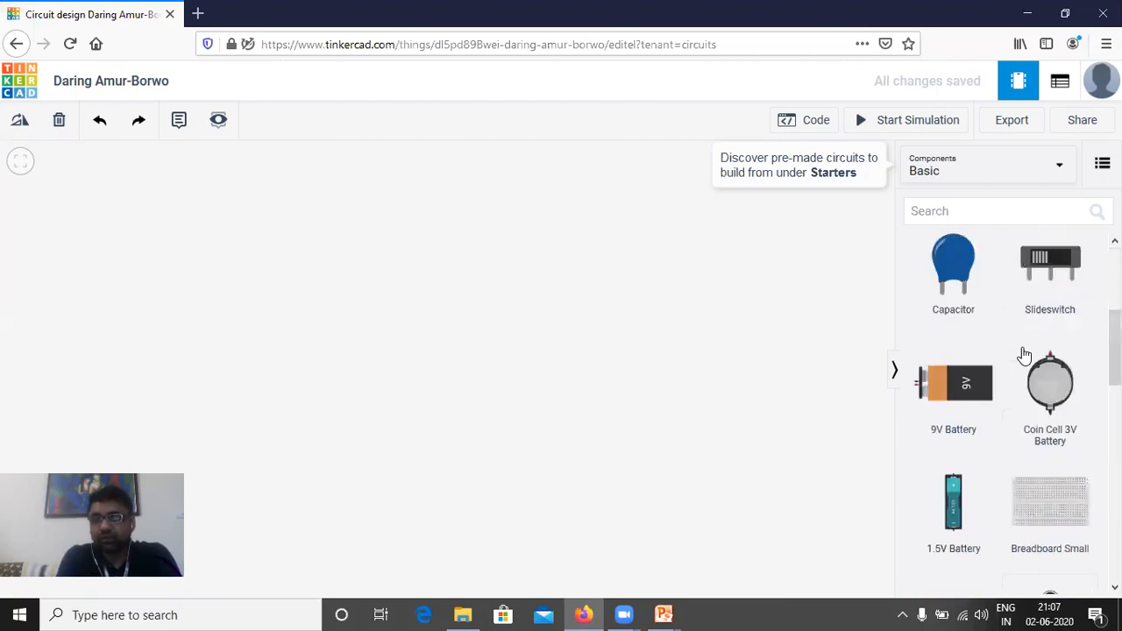
scroll(1024, 353, "down", 10)
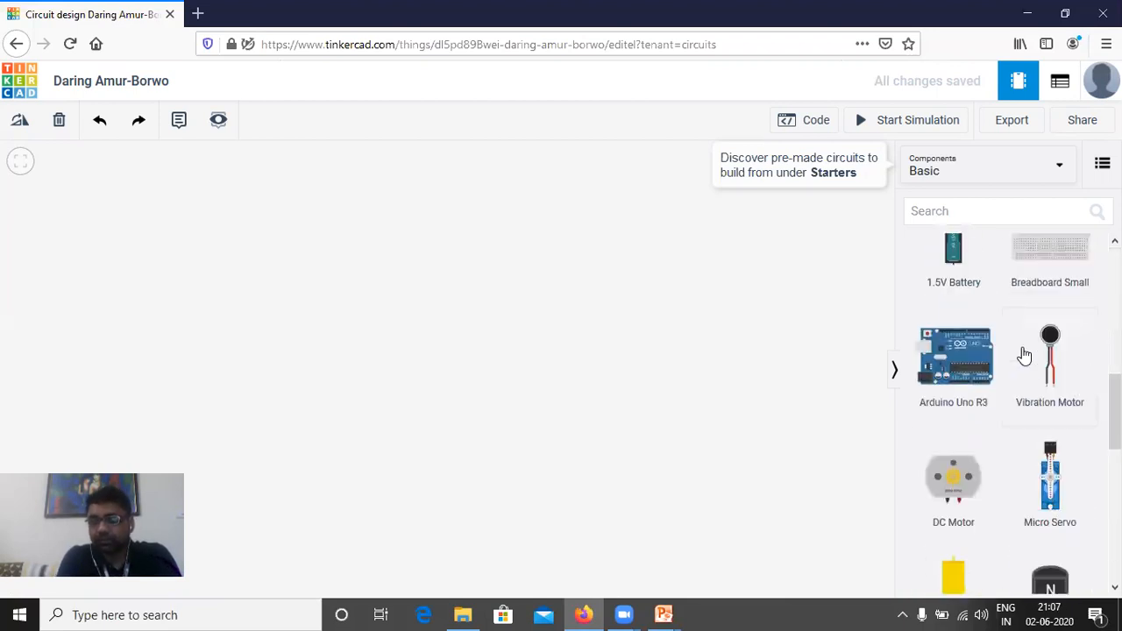
left_click(969, 172)
left_click(974, 239)
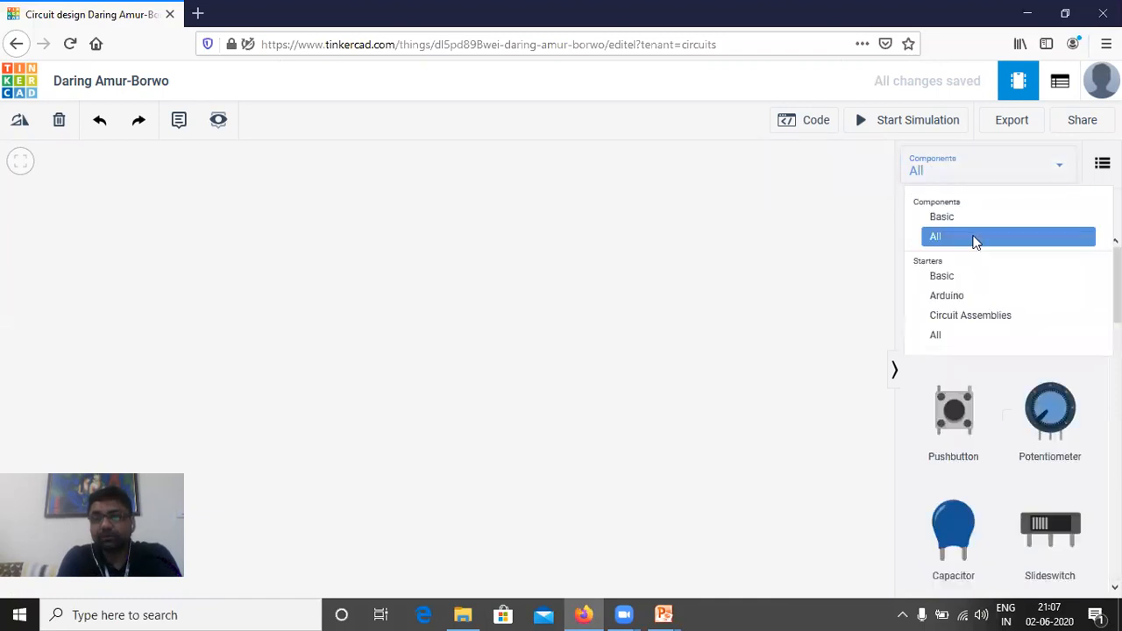
Place a full-size Breadboard in the middle of the empty workspace.
scroll(979, 287, "down", 10)
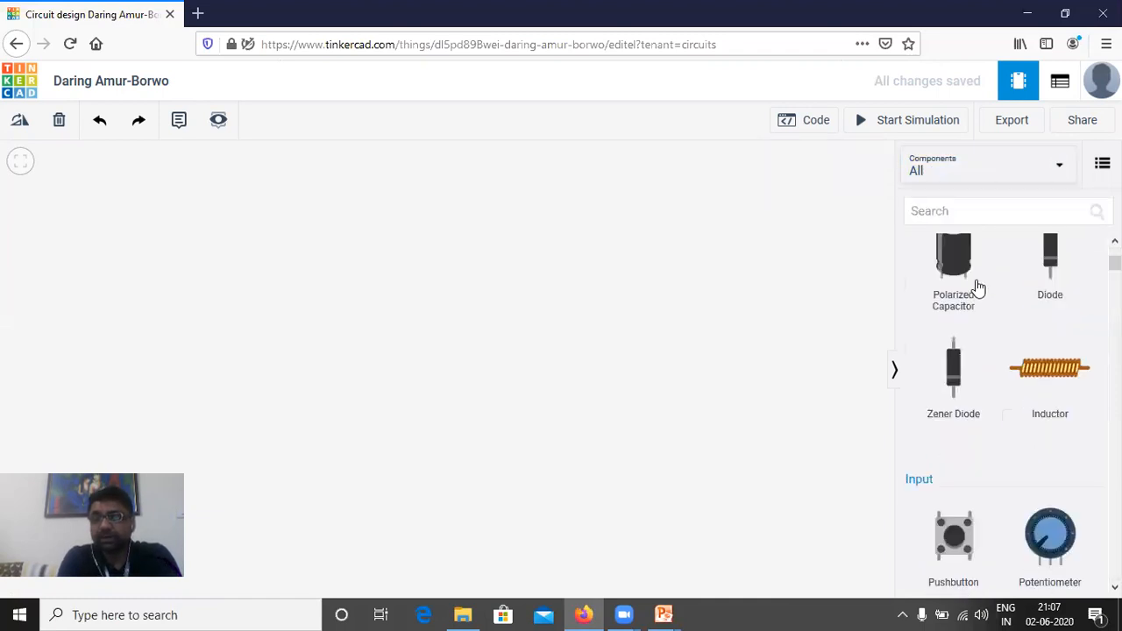
scroll(978, 288, "down", 10)
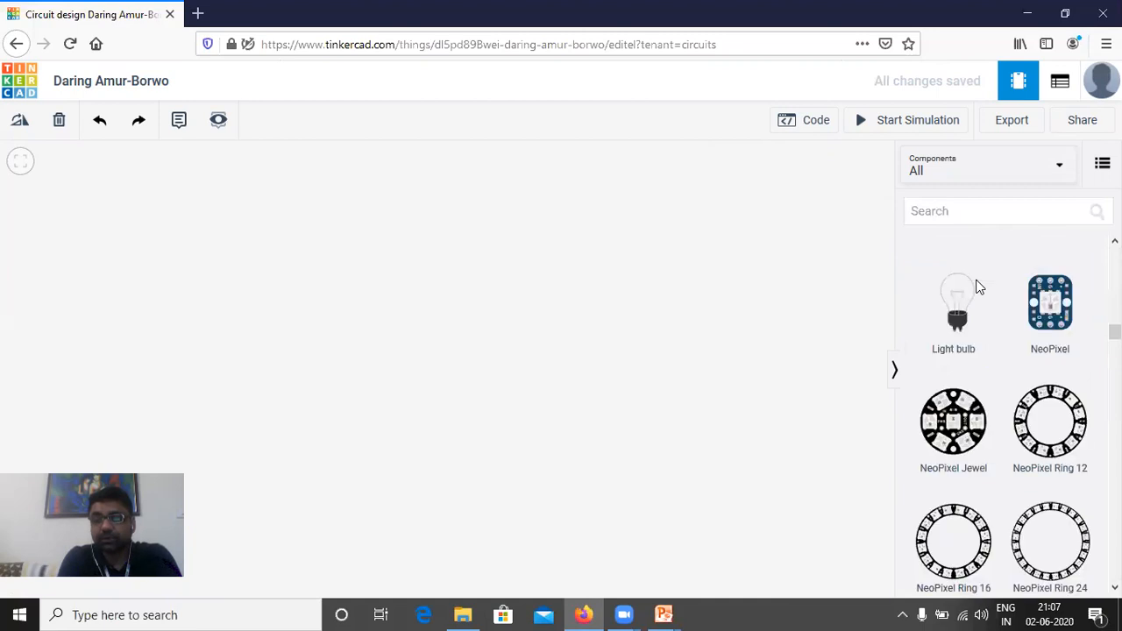
scroll(979, 288, "down", 10)
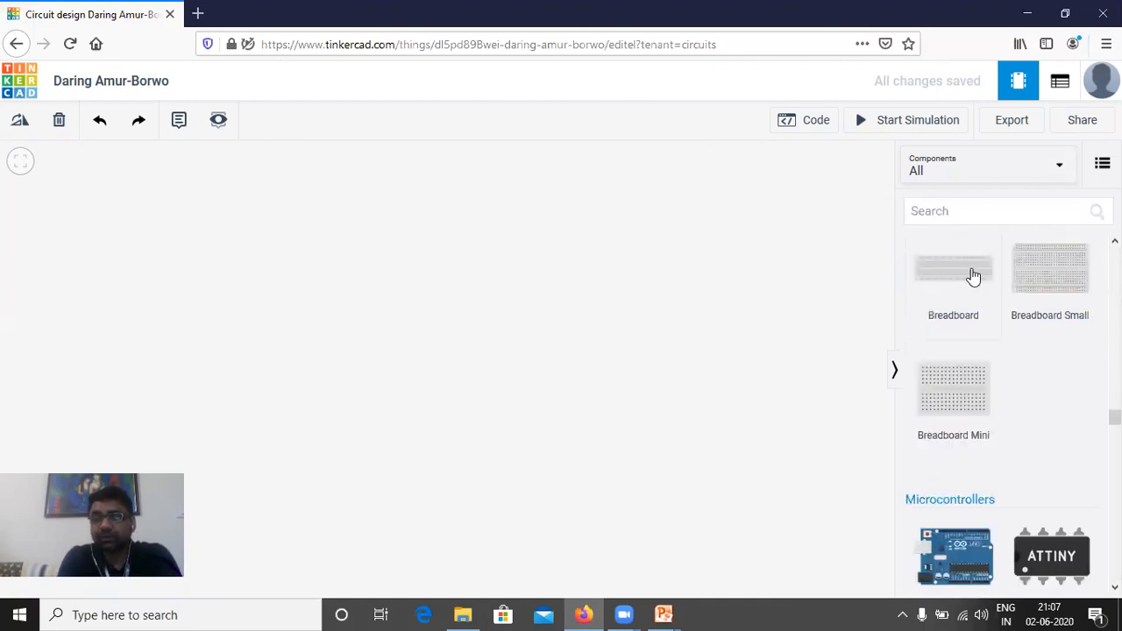
left_click(960, 279)
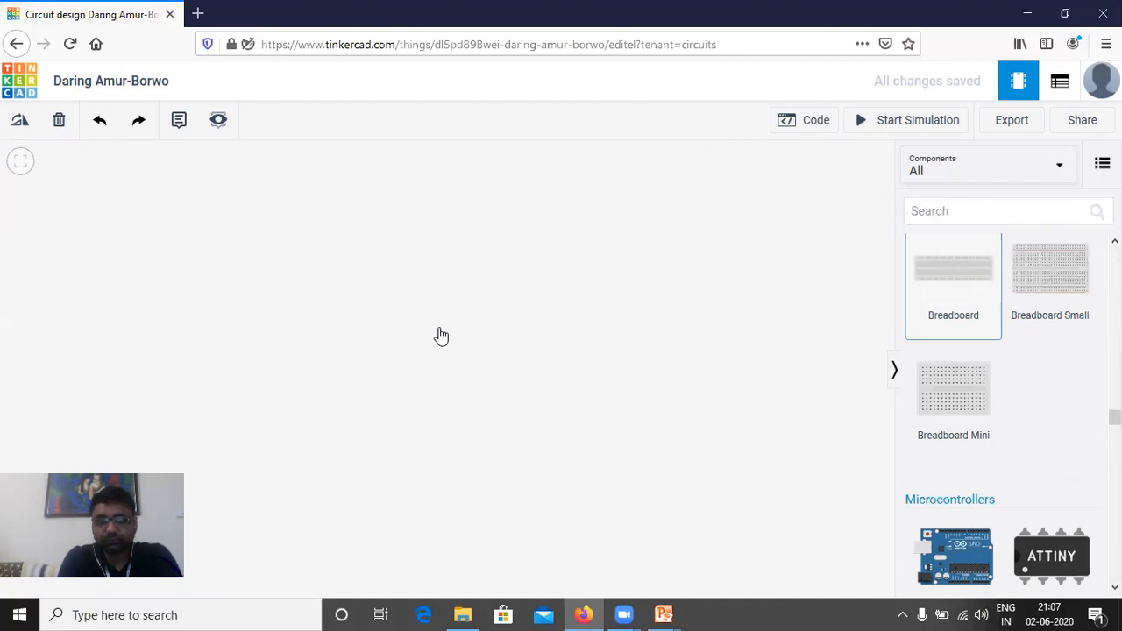
left_click(439, 334)
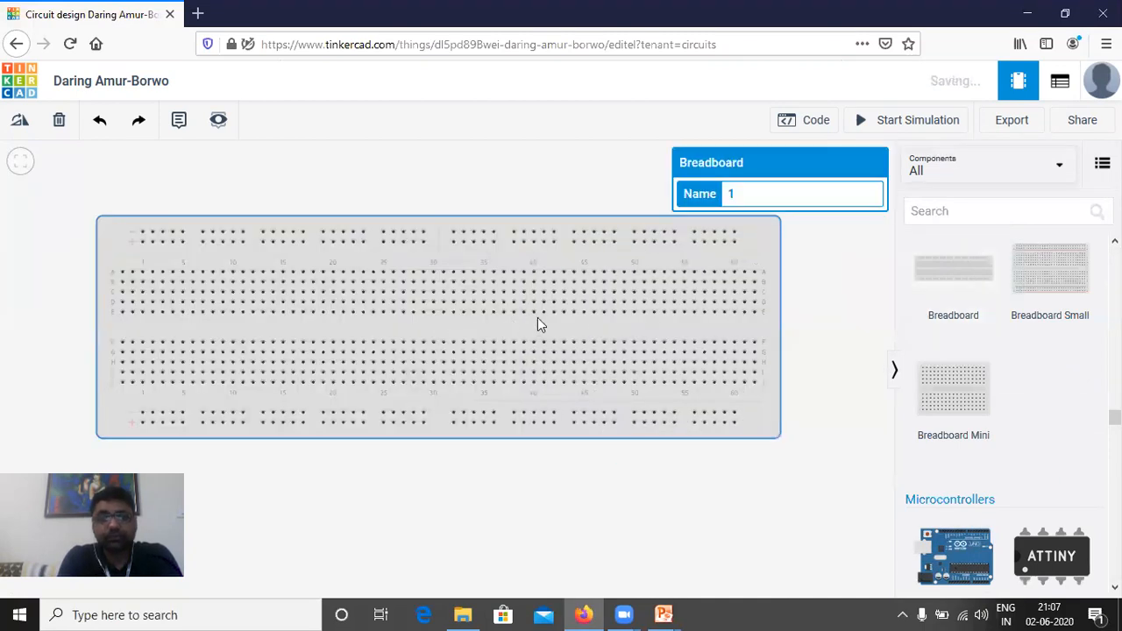
left_click(612, 500)
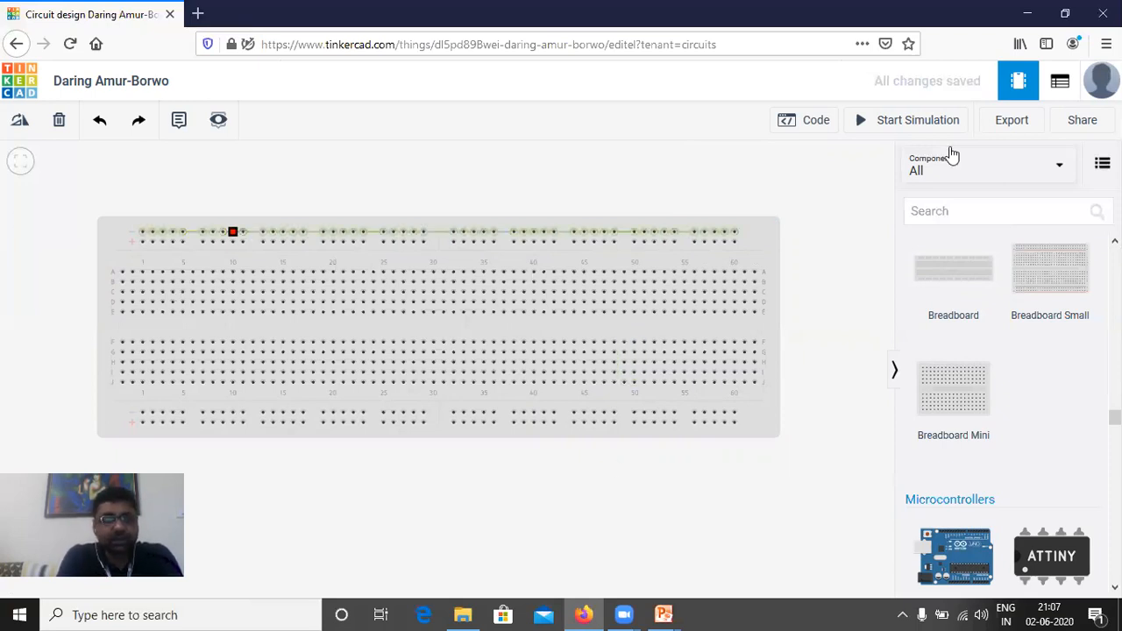
Place a Power Supply beside the breadboard's upper-left corner, fully visible in the workspace.
scroll(1000, 399, "up", 1)
scroll(999, 399, "down", 10)
scroll(999, 398, "up", 3)
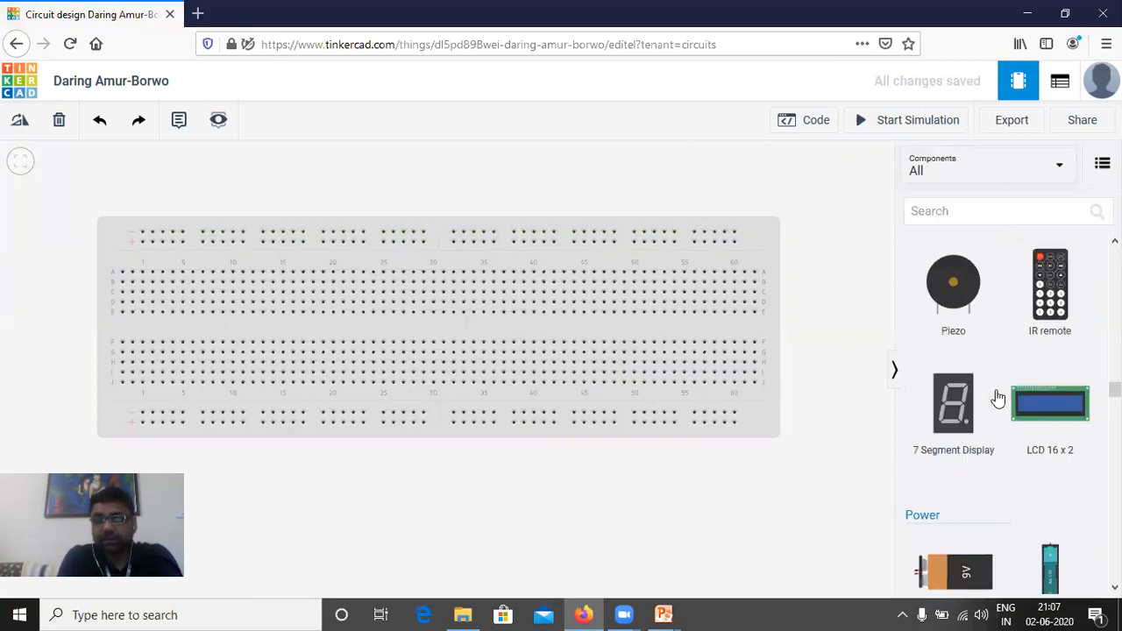
scroll(998, 398, "down", 10)
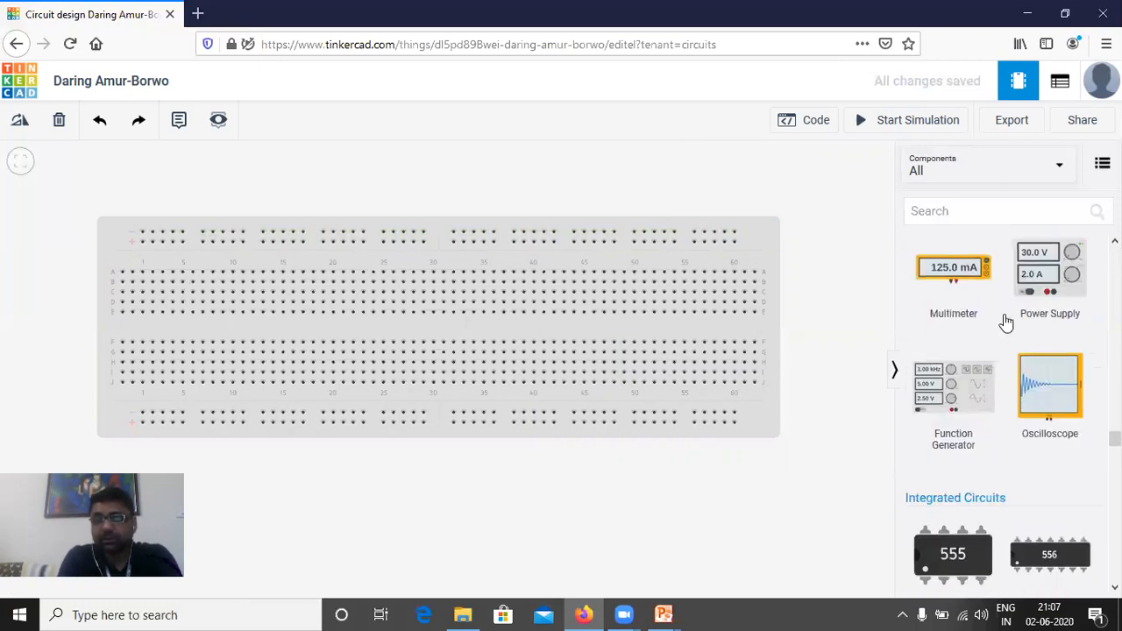
scroll(1030, 291, "up", 2)
left_click_drag(1023, 374, 213, 246)
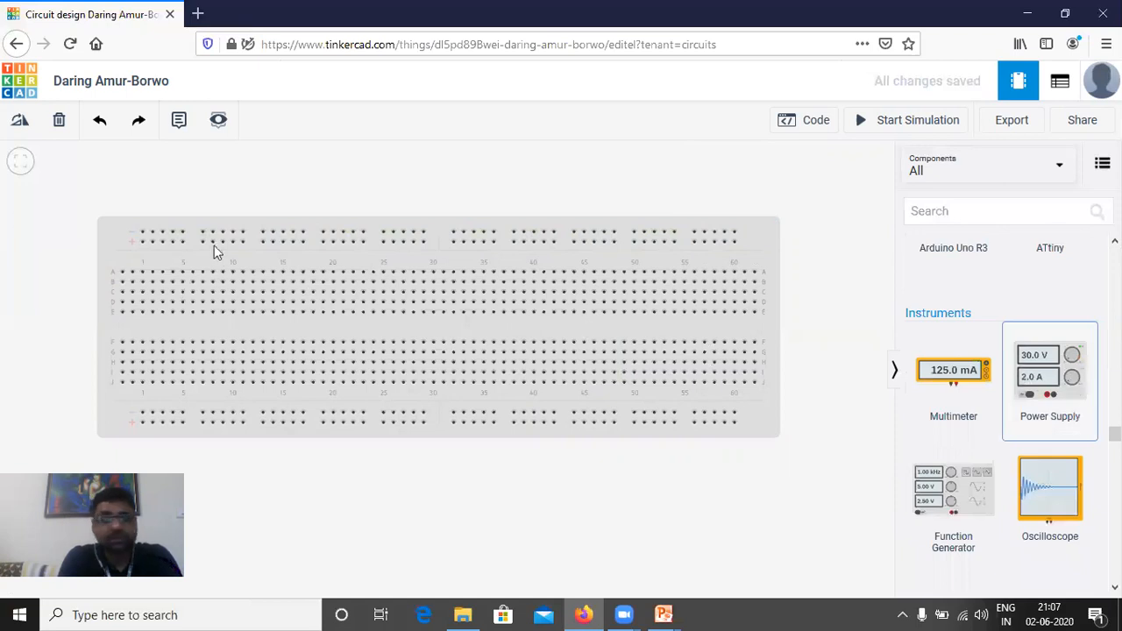
left_click_drag(74, 237, 39, 268)
left_click(38, 266)
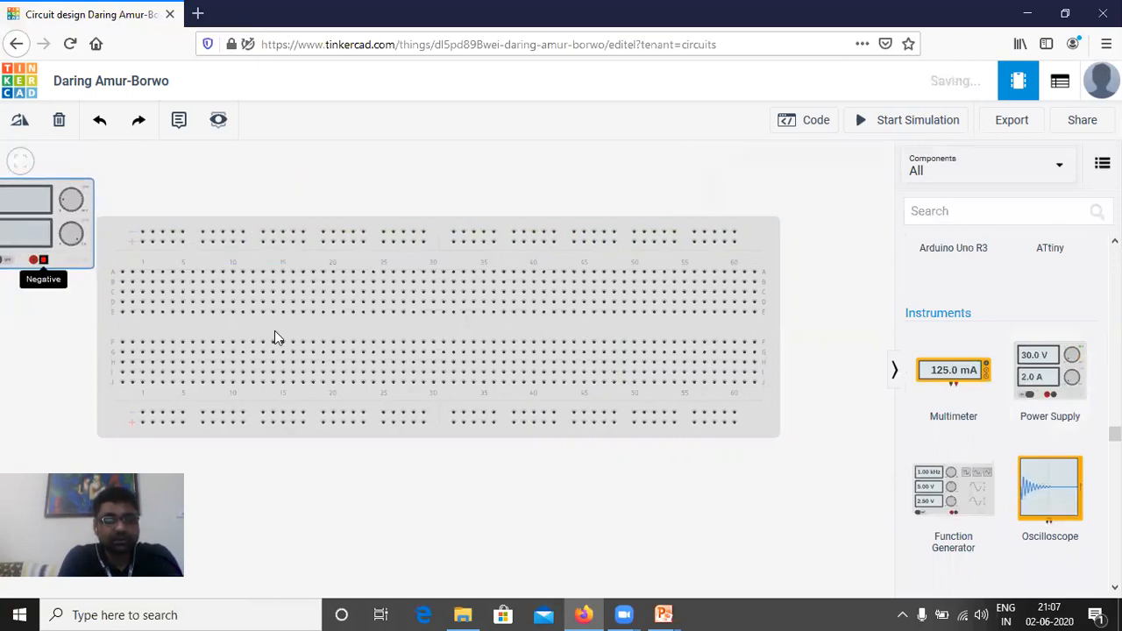
scroll(275, 335, "down", 1)
left_click(357, 176)
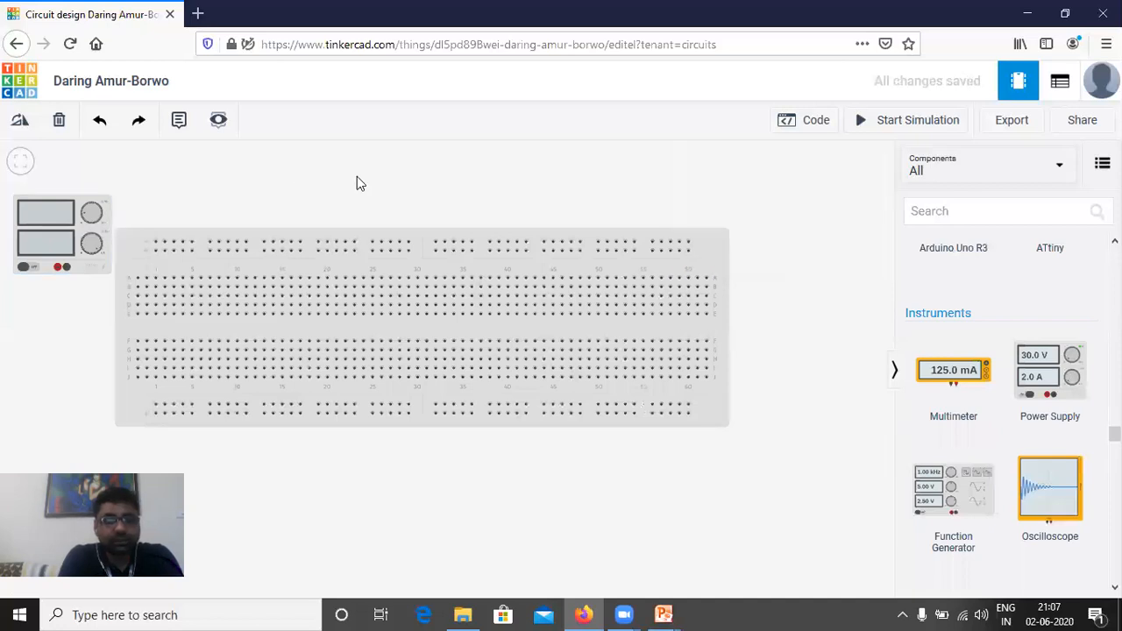
Connect the power supply's negative terminal to the first hole of the breadboard's upper negative rail with a black wire.
left_click(67, 269)
left_click(155, 243)
left_click(155, 243)
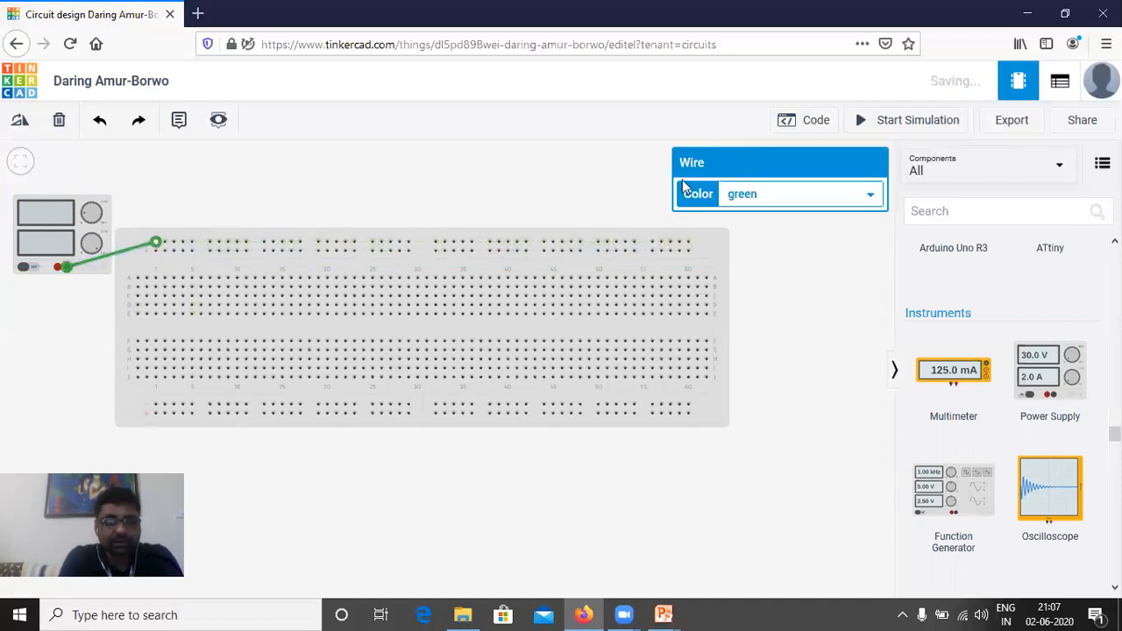
left_click(811, 194)
left_click(754, 216)
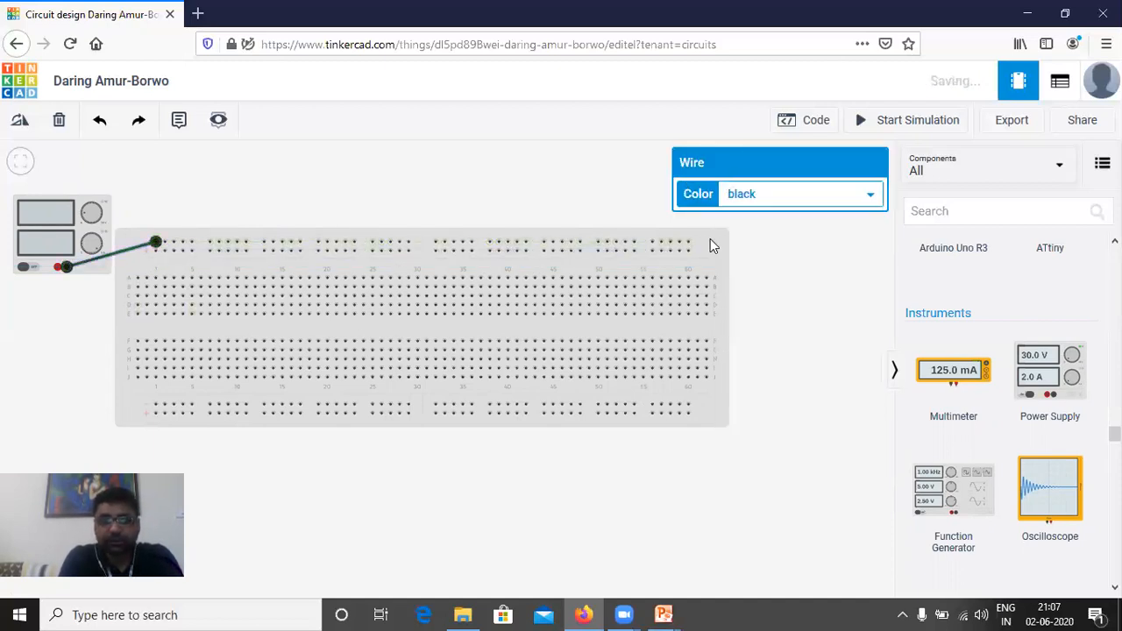
Connect the power supply's positive terminal to the first hole of the upper positive rail with a red wire.
left_click(58, 267)
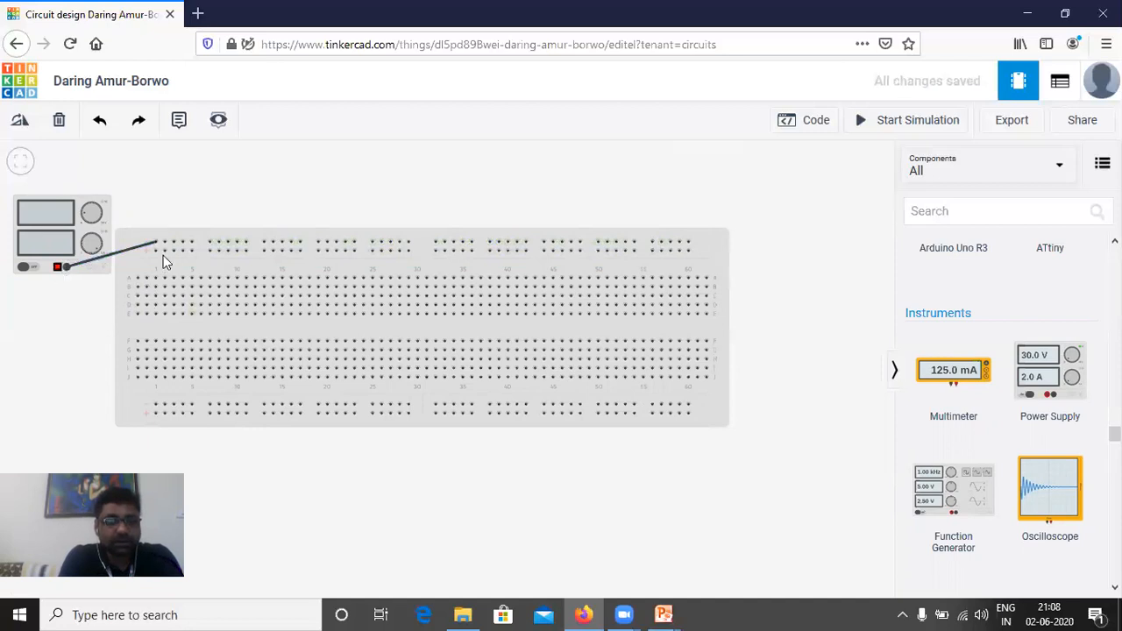
left_click(155, 252)
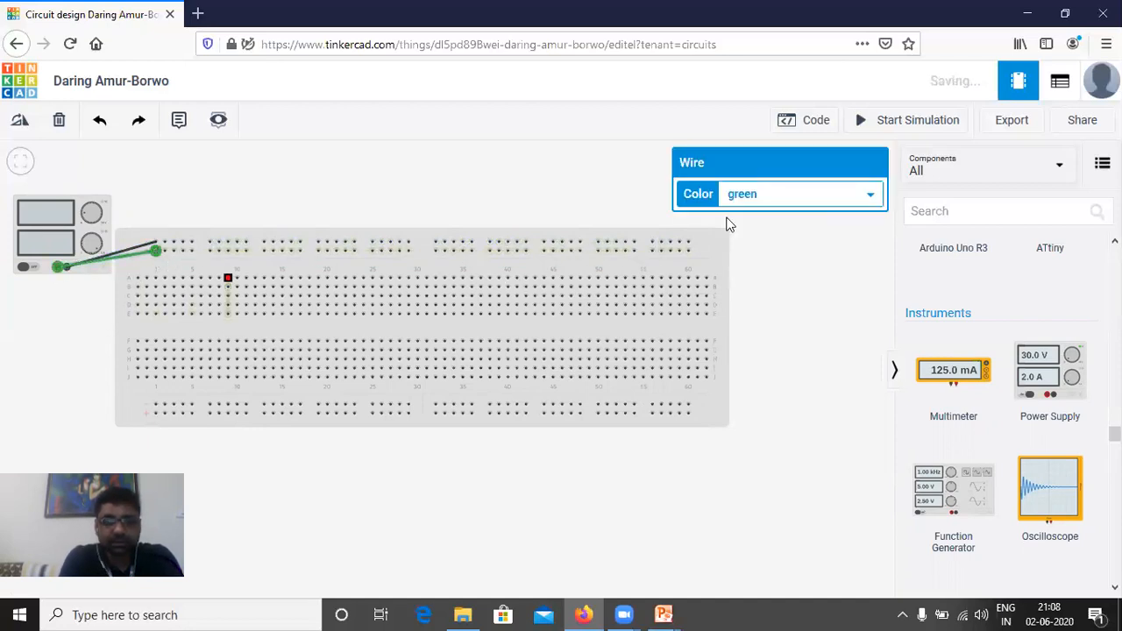
left_click(743, 196)
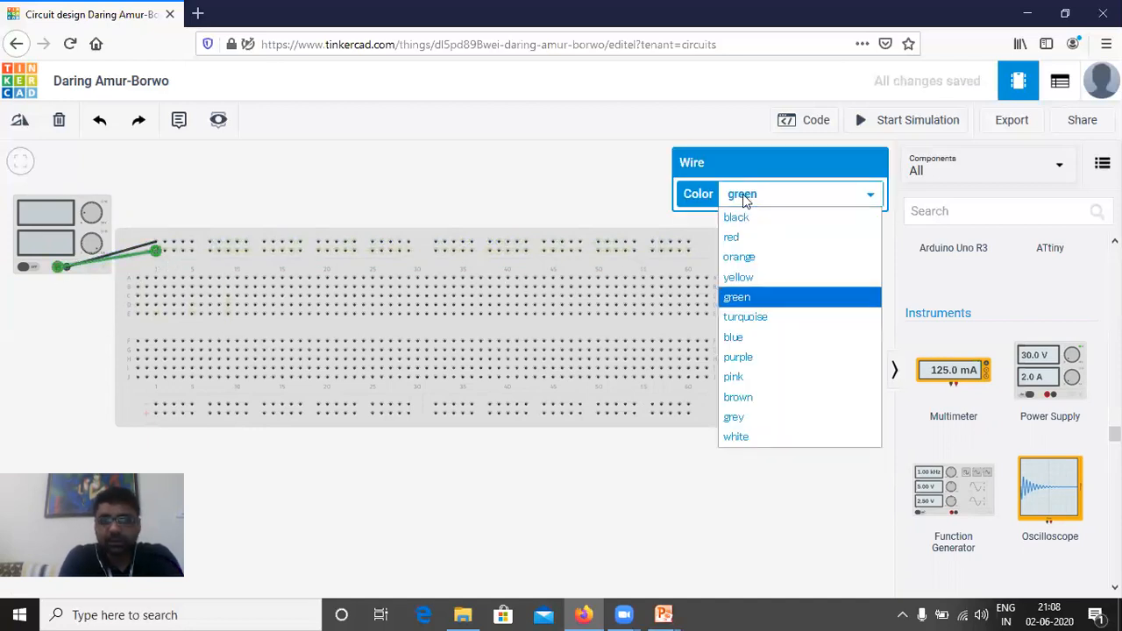
left_click(748, 238)
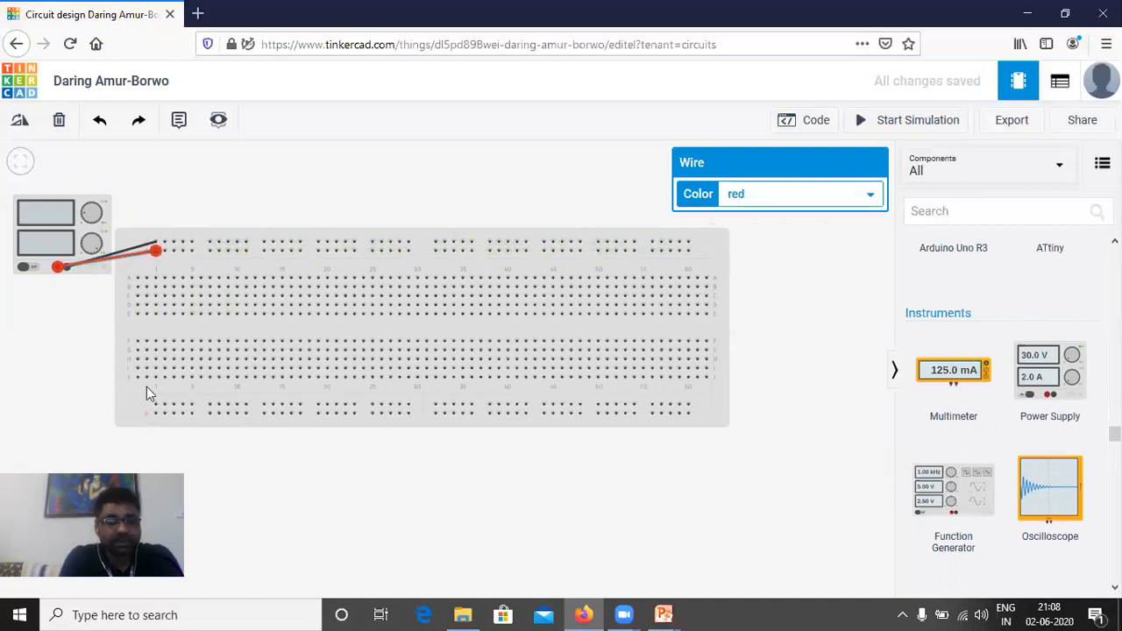
left_click(467, 529)
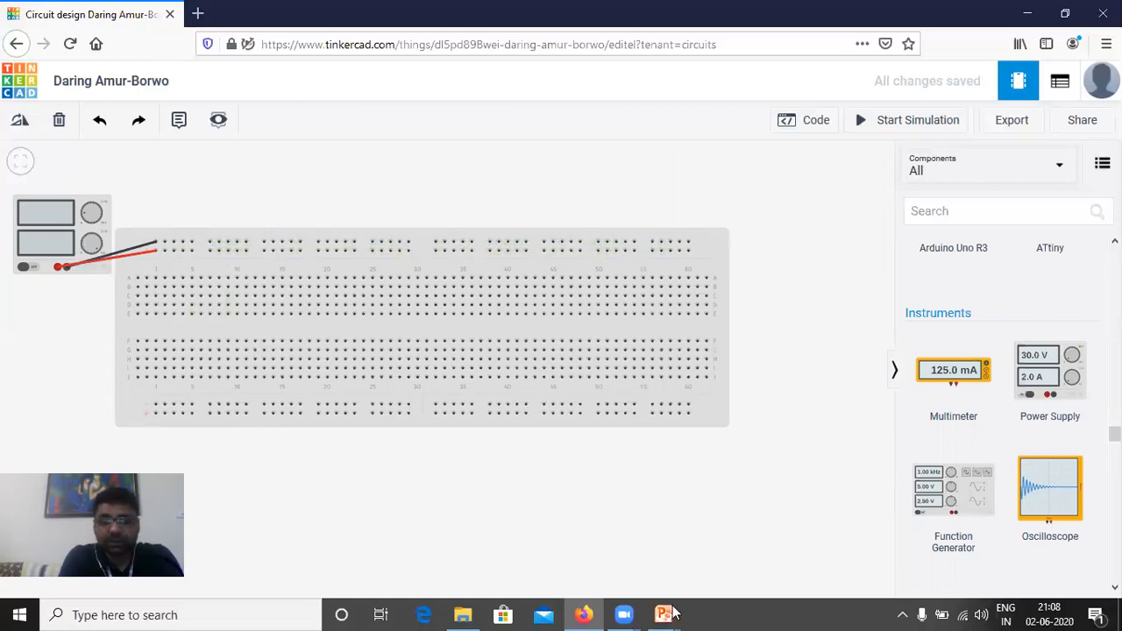
Switch to PowerPoint to examine the Circuit-3 full adder diagram and truth table, and return to the Tinkercad circuit.
mouse_move(673, 612)
left_click(690, 569)
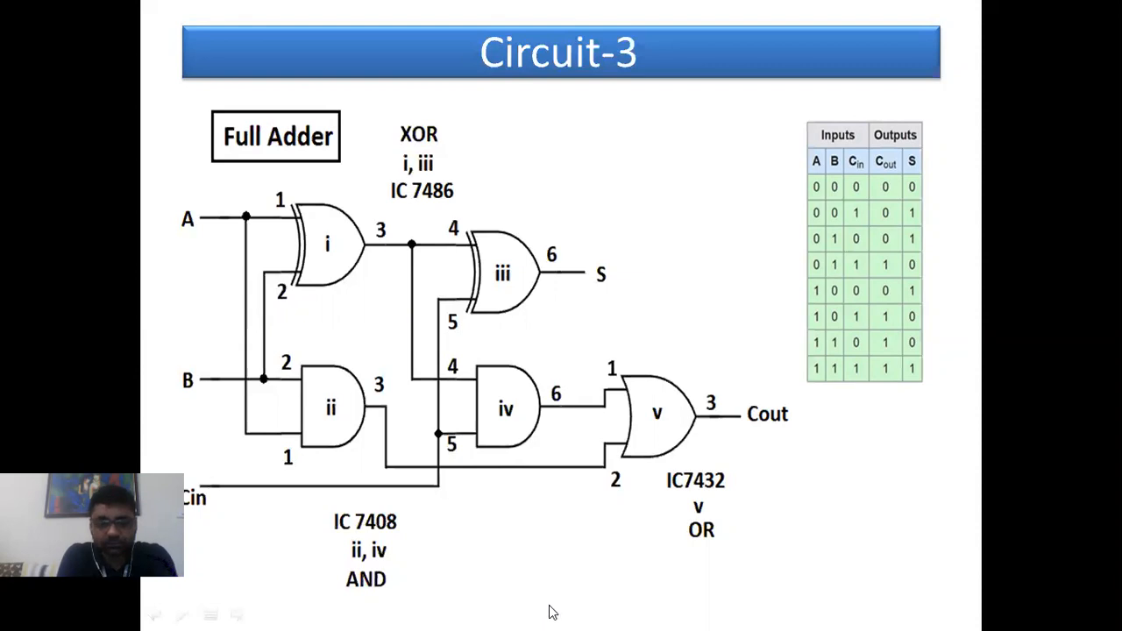
left_click(585, 613)
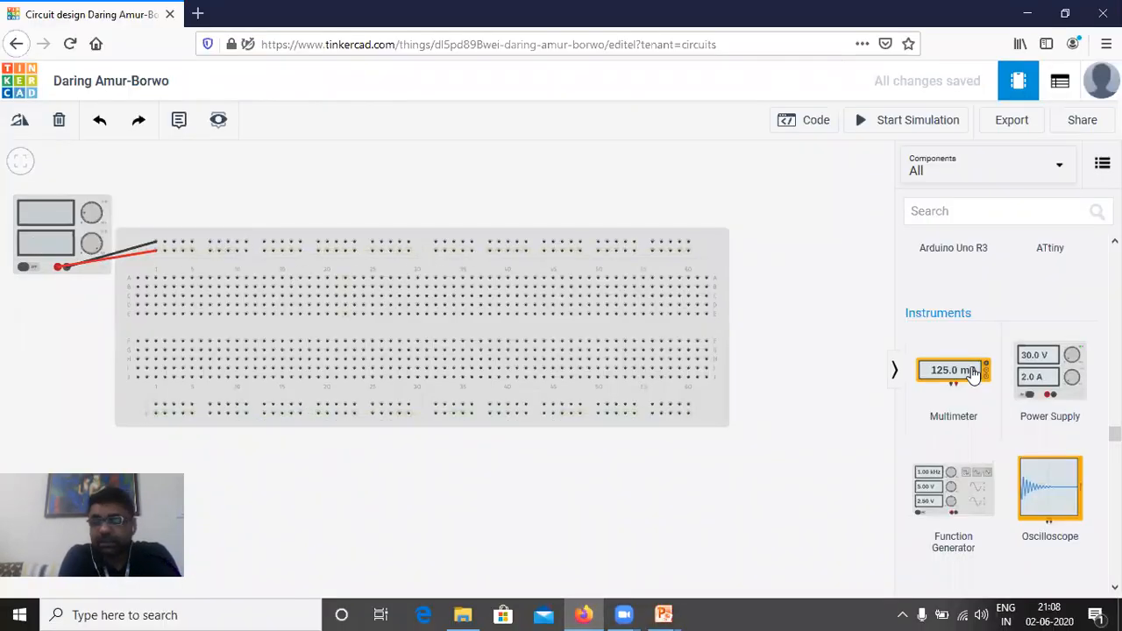
Place a Slideswitch on the breadboard with its pins in row E, columns 1 to 3.
scroll(973, 359, "up", 6)
scroll(973, 375, "up", 5)
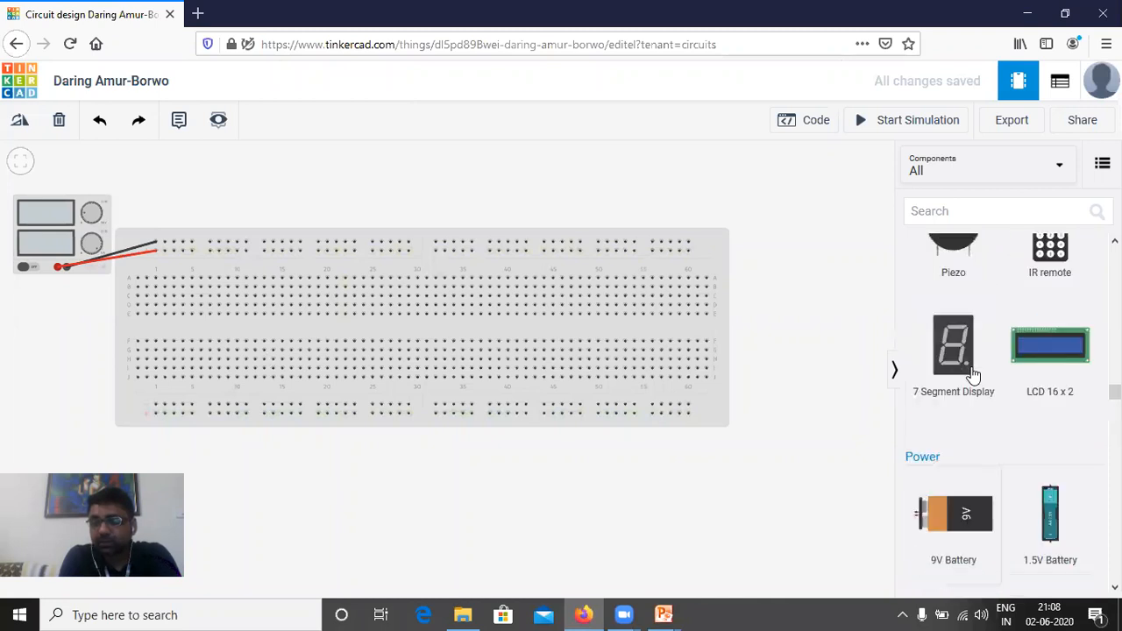
scroll(973, 375, "up", 4)
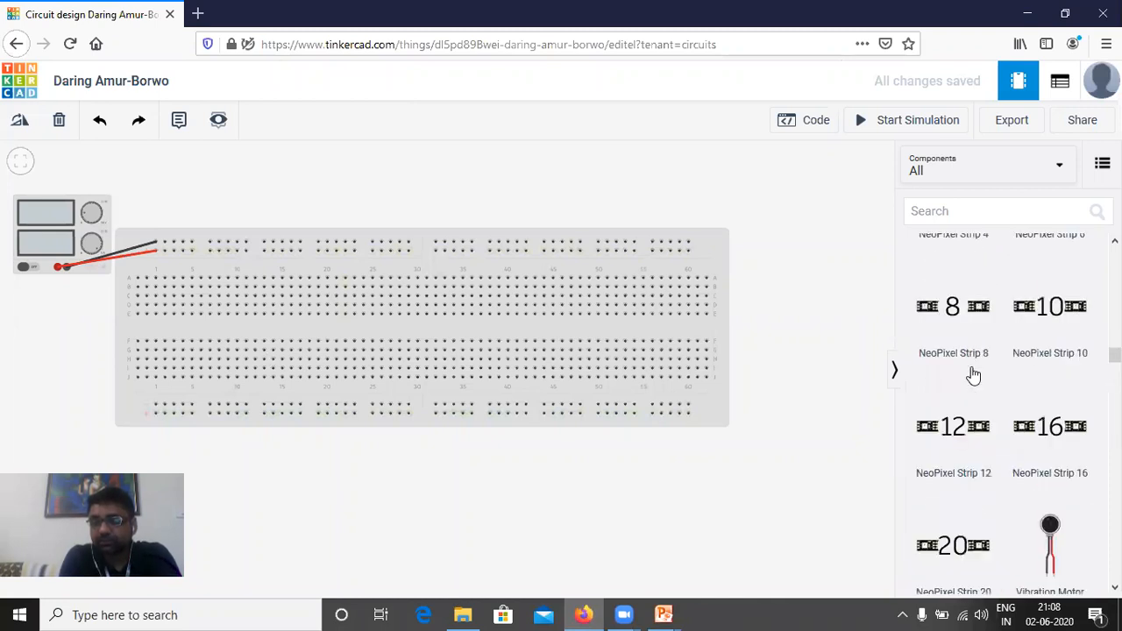
scroll(973, 375, "up", 8)
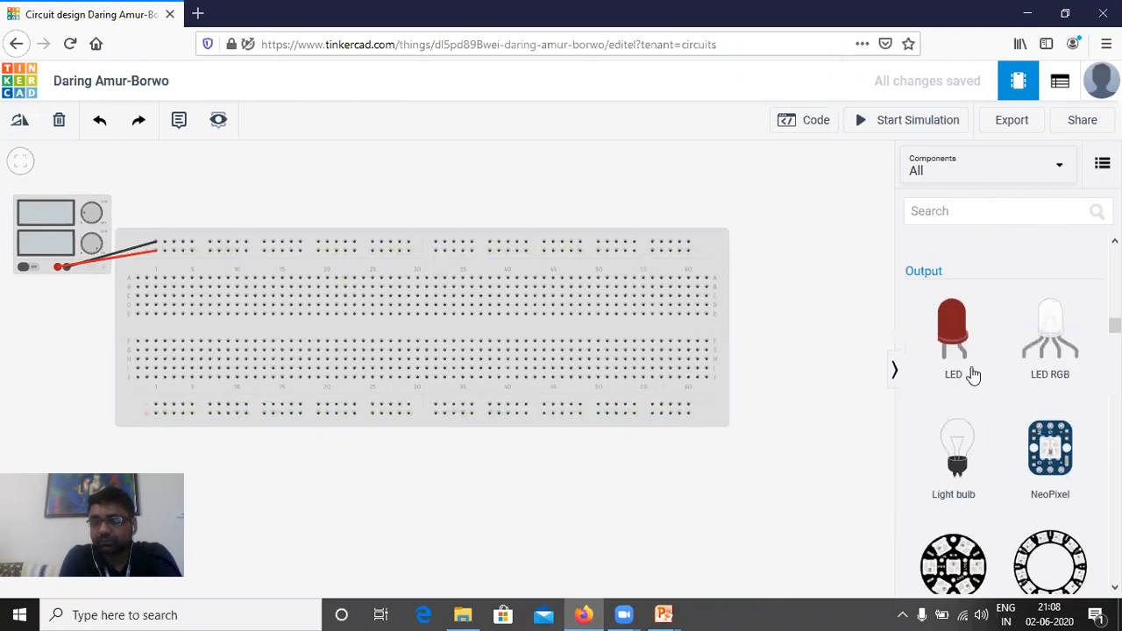
scroll(973, 375, "up", 8)
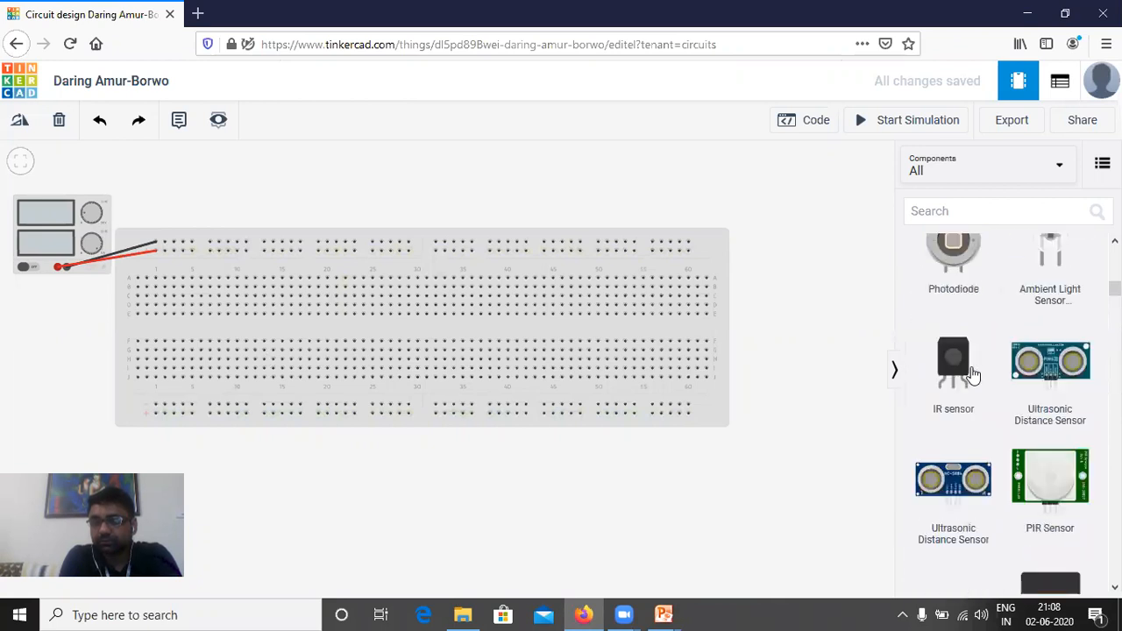
scroll(973, 375, "up", 4)
scroll(964, 395, "down", 2)
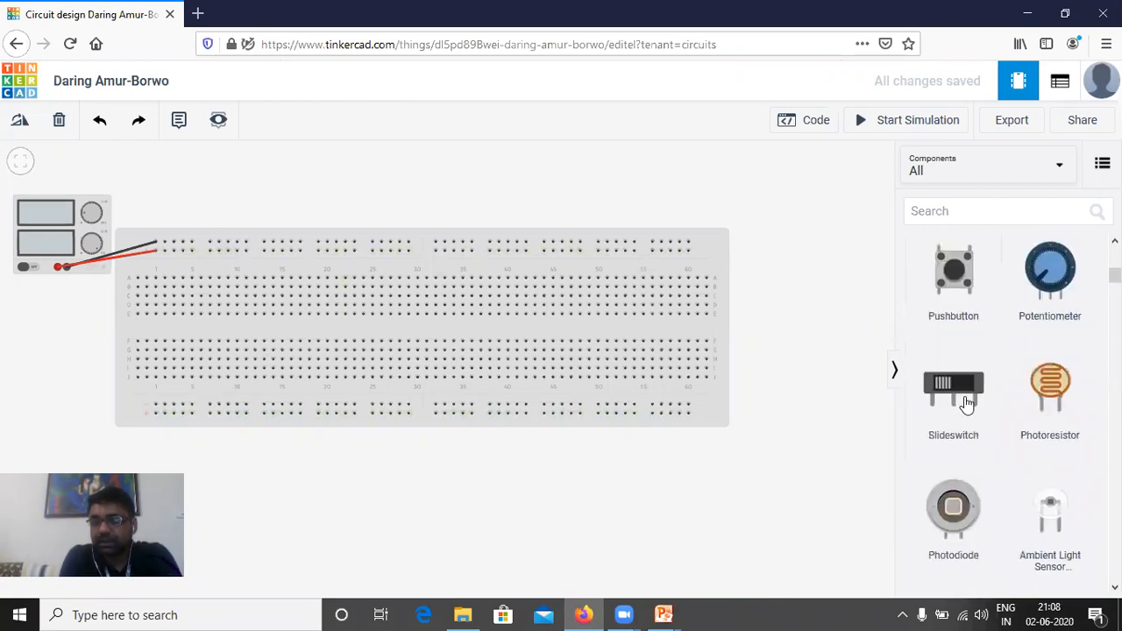
left_click_drag(953, 392, 166, 316)
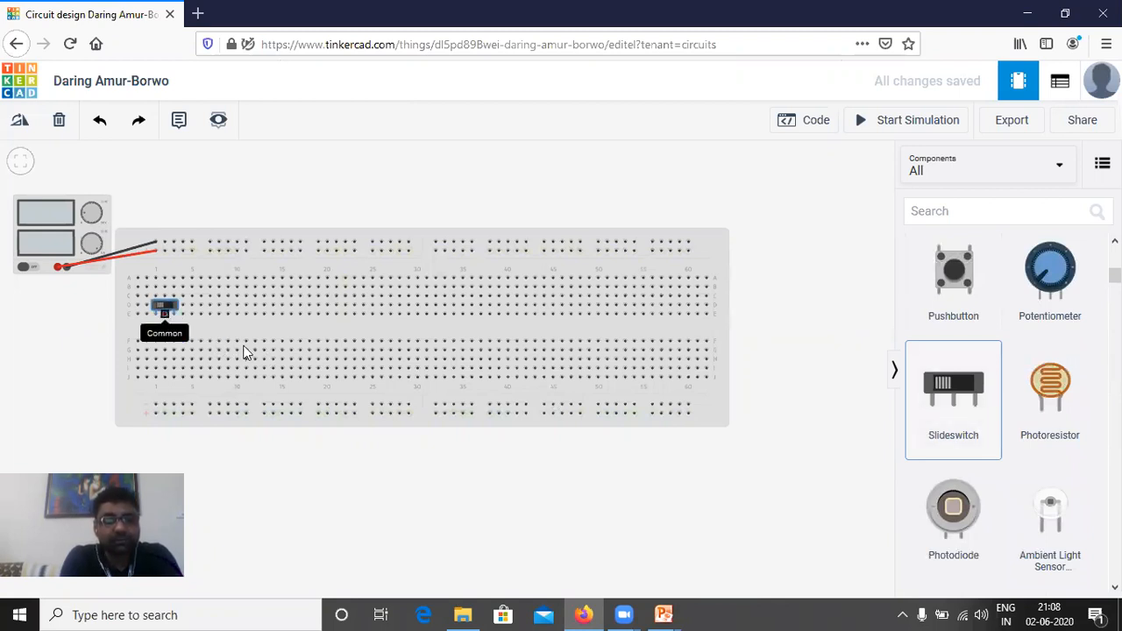
Place two more Slideswitches in row E, with pins in columns 6 to 8 and 11 to 13.
left_click(955, 401)
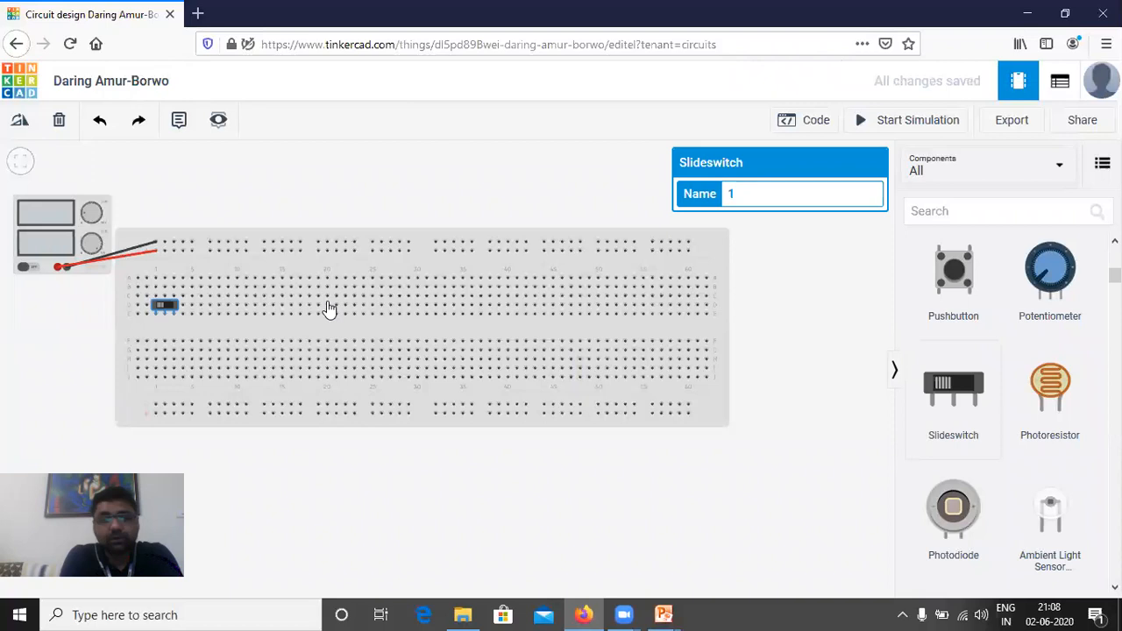
left_click(200, 311)
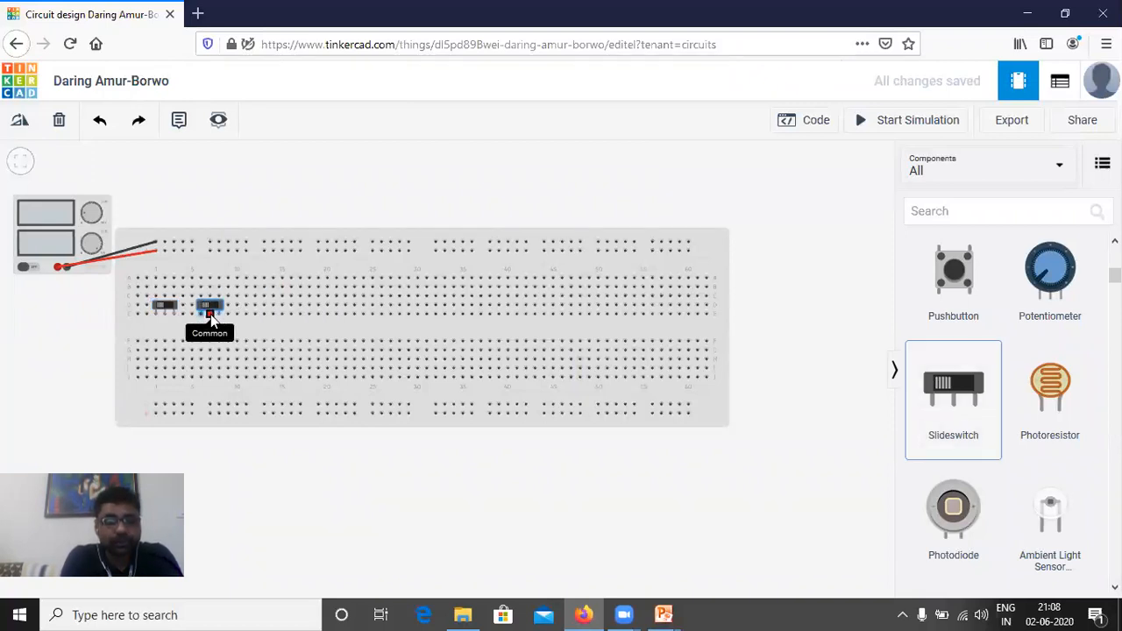
left_click(967, 391)
left_click(260, 314)
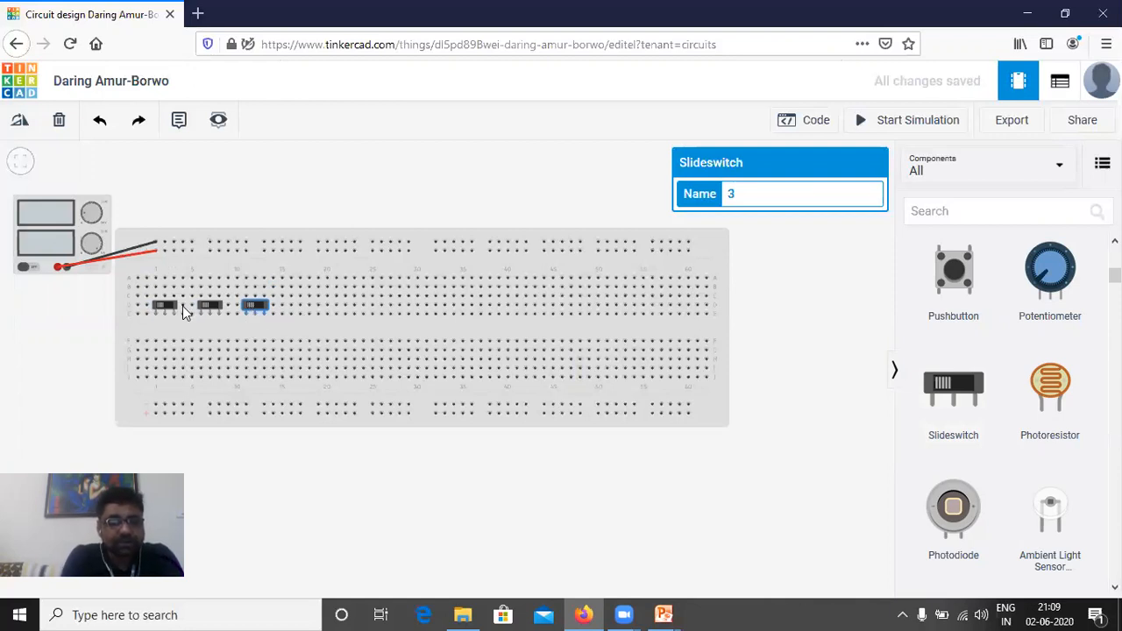
Wire the first slideswitch's outer pins: black from the upper negative rail to A1, red from the positive rail to A3.
scroll(156, 180, "up", 2)
scroll(155, 245, "up", 1)
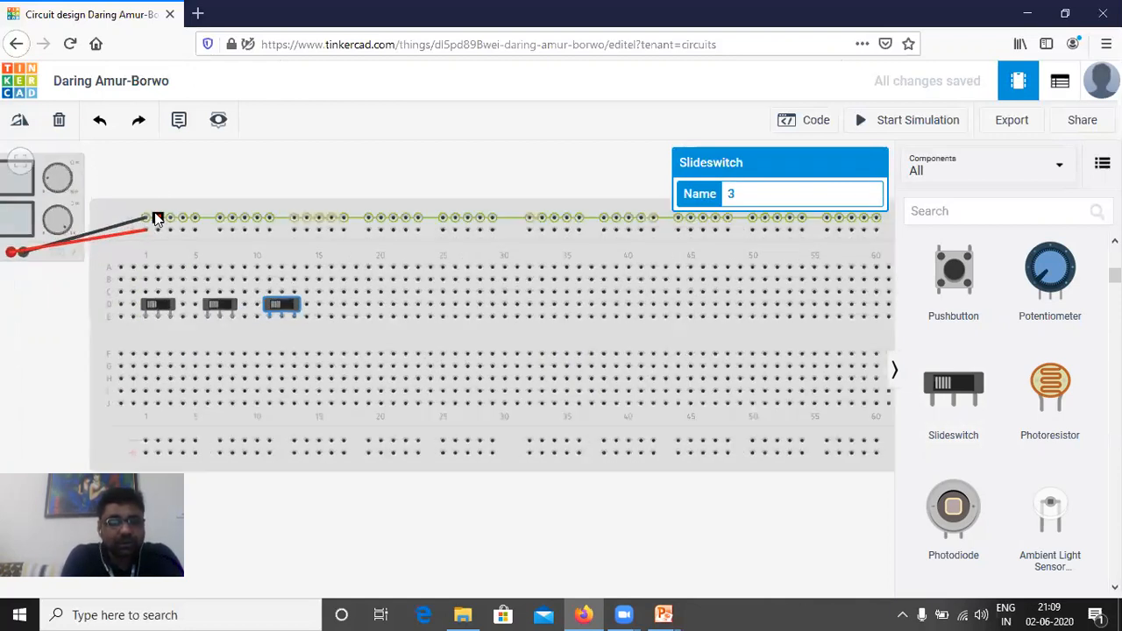
left_click(158, 217)
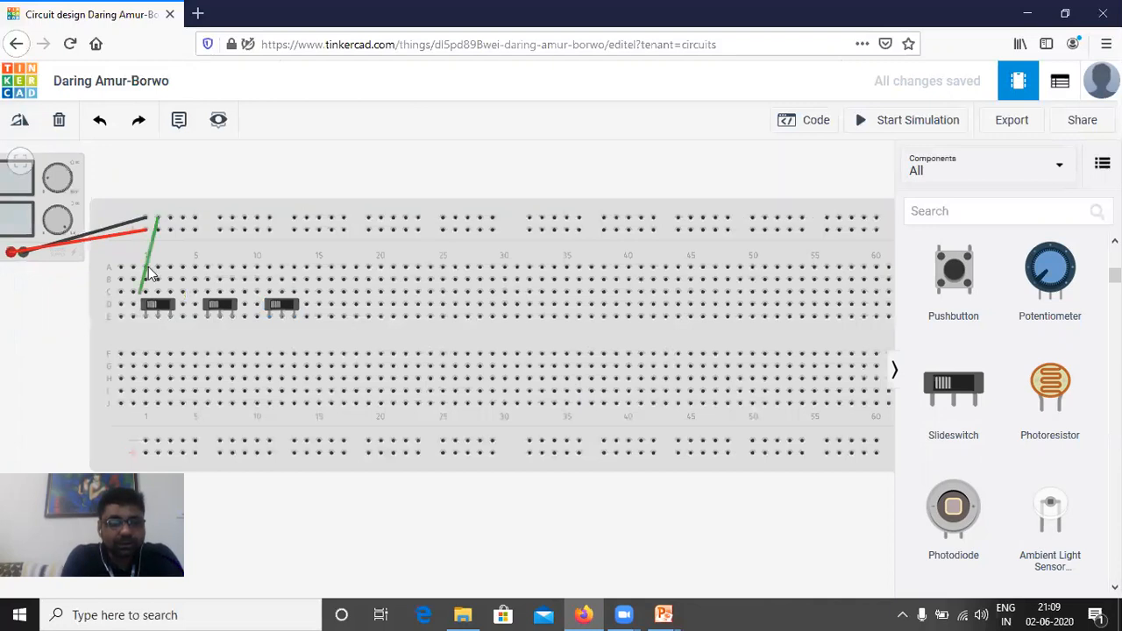
left_click(146, 268)
left_click(783, 191)
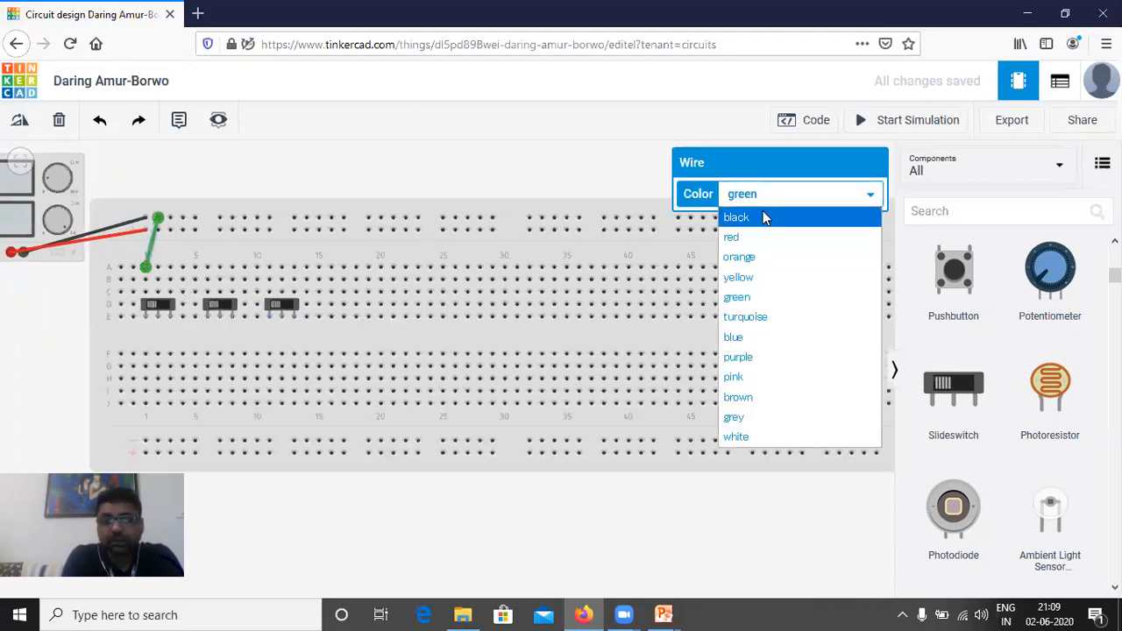
left_click(737, 219)
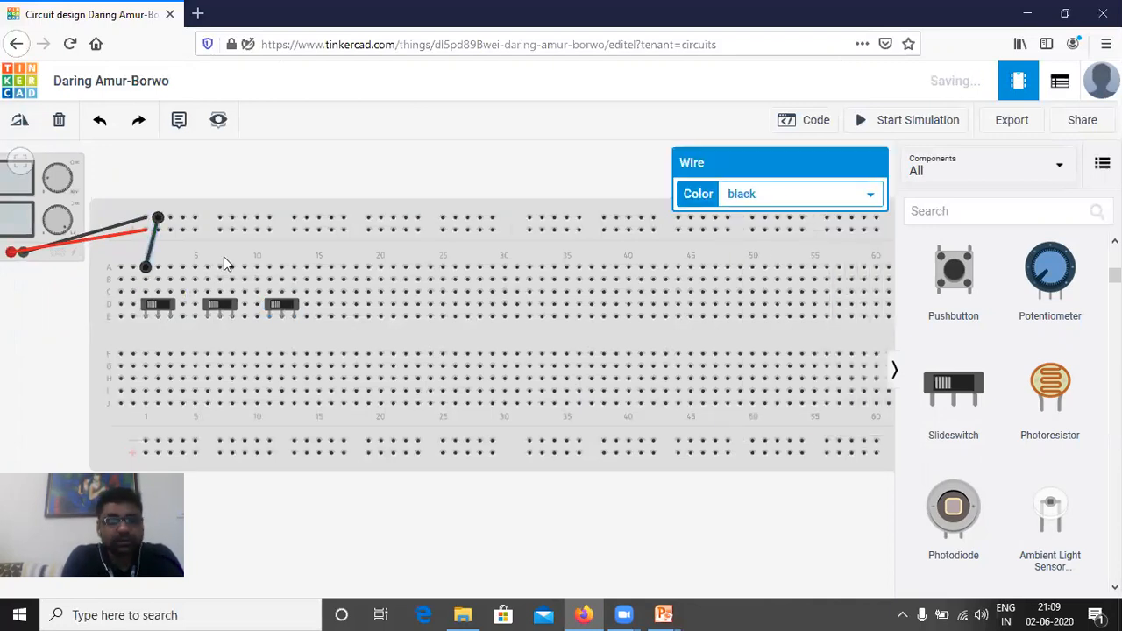
left_click(170, 267)
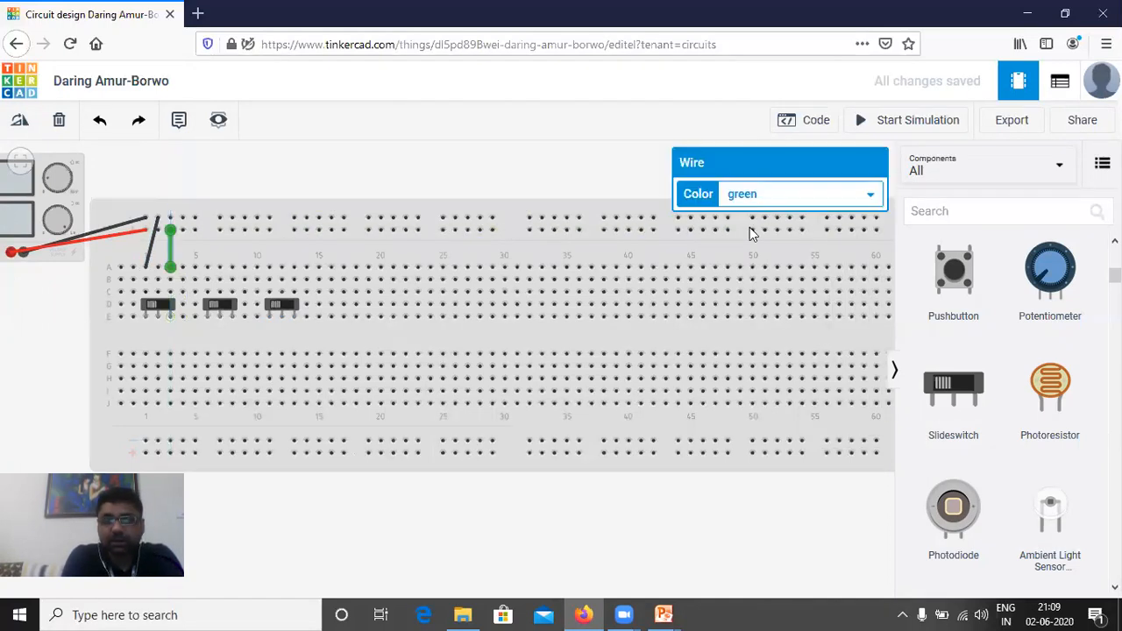
key("2")
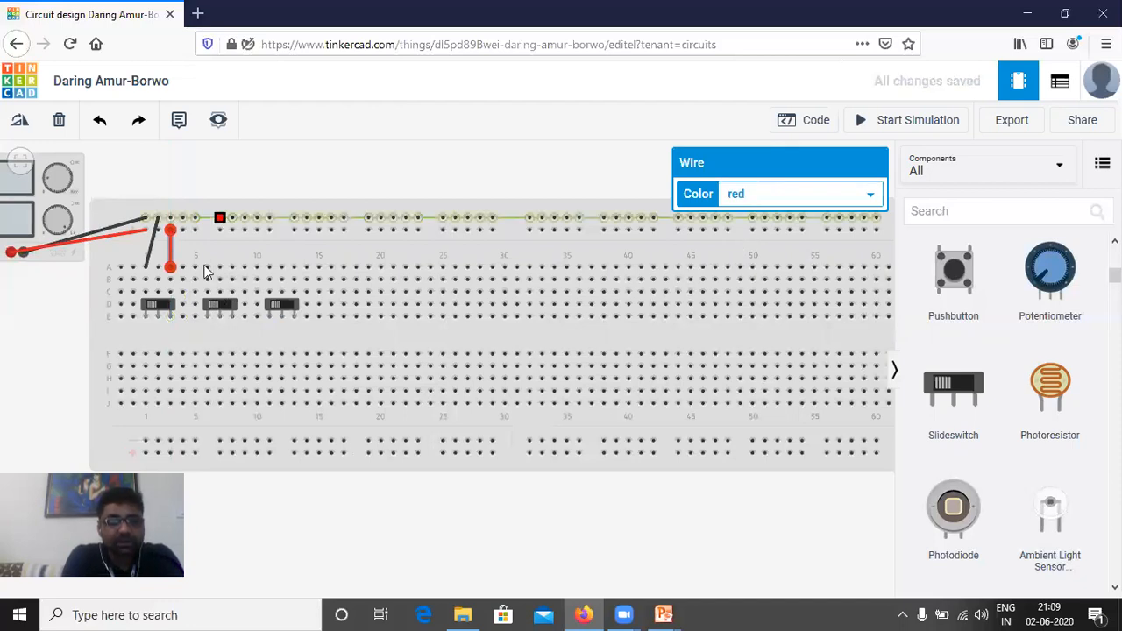
Wire the second slideswitch's outer pins: black from the upper negative rail to A6, red from the positive rail to A8.
left_click(220, 218)
left_click(208, 267)
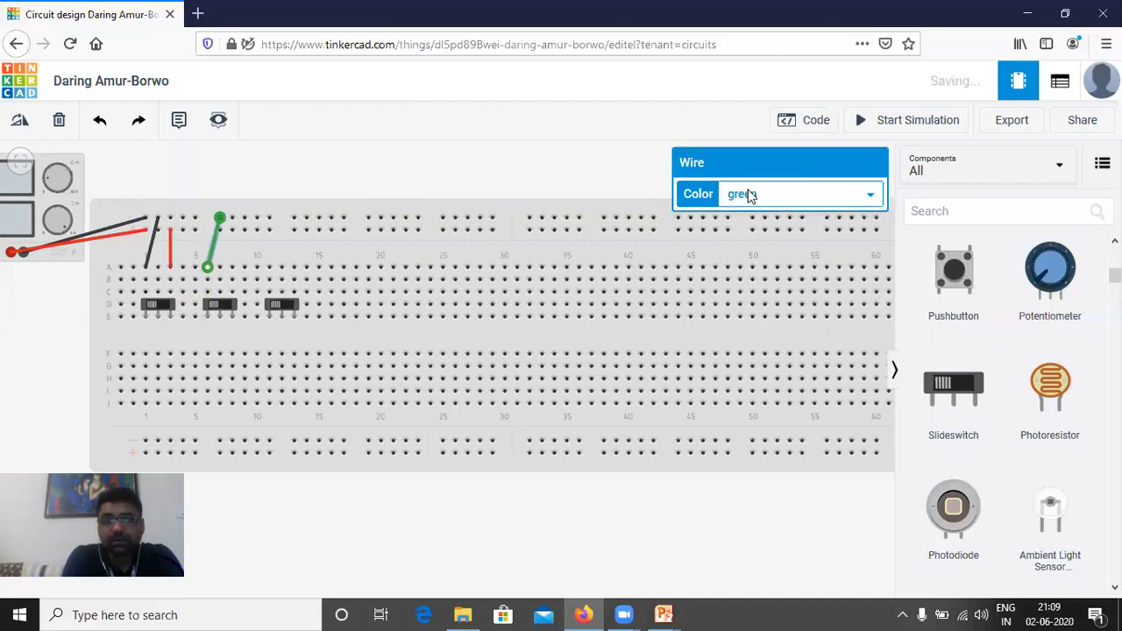
left_click(748, 193)
key("Return")
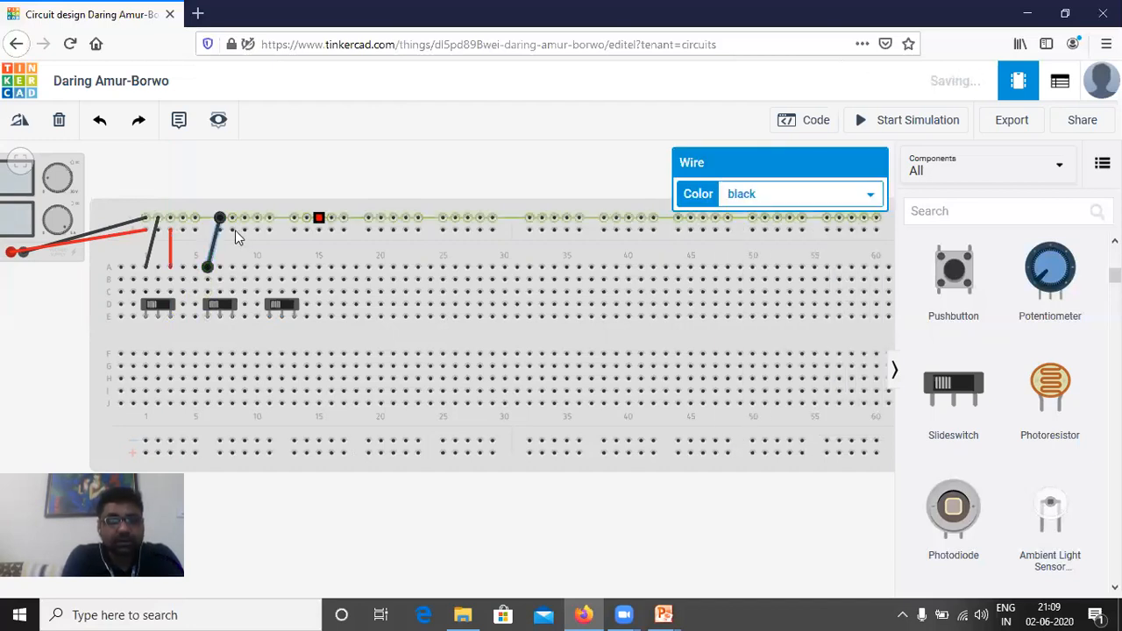
left_click(244, 230)
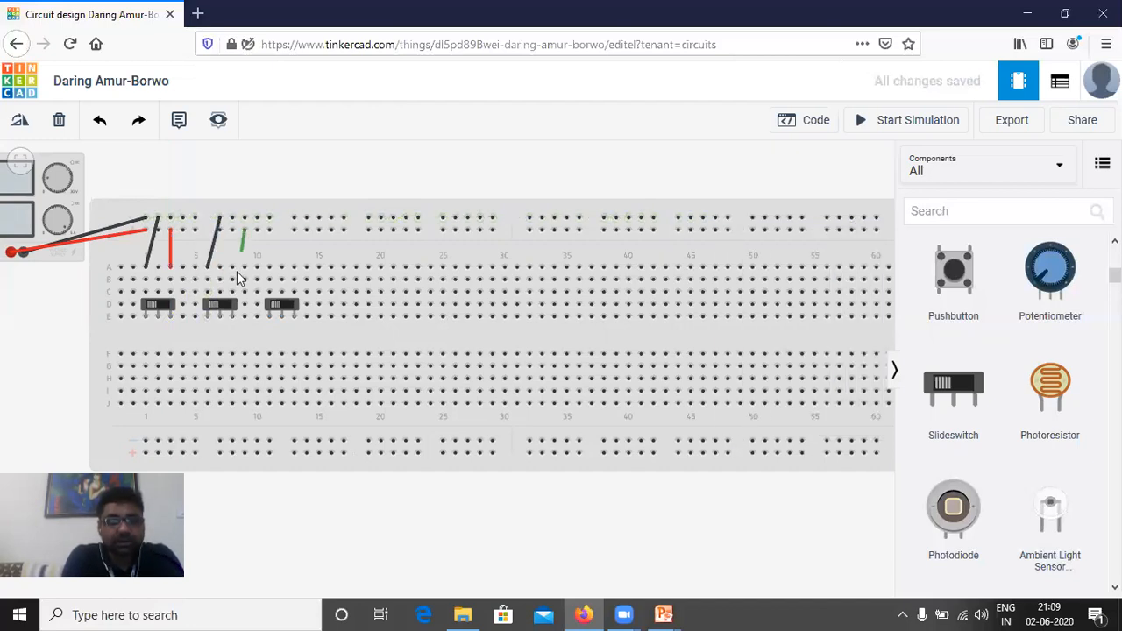
left_click(233, 268)
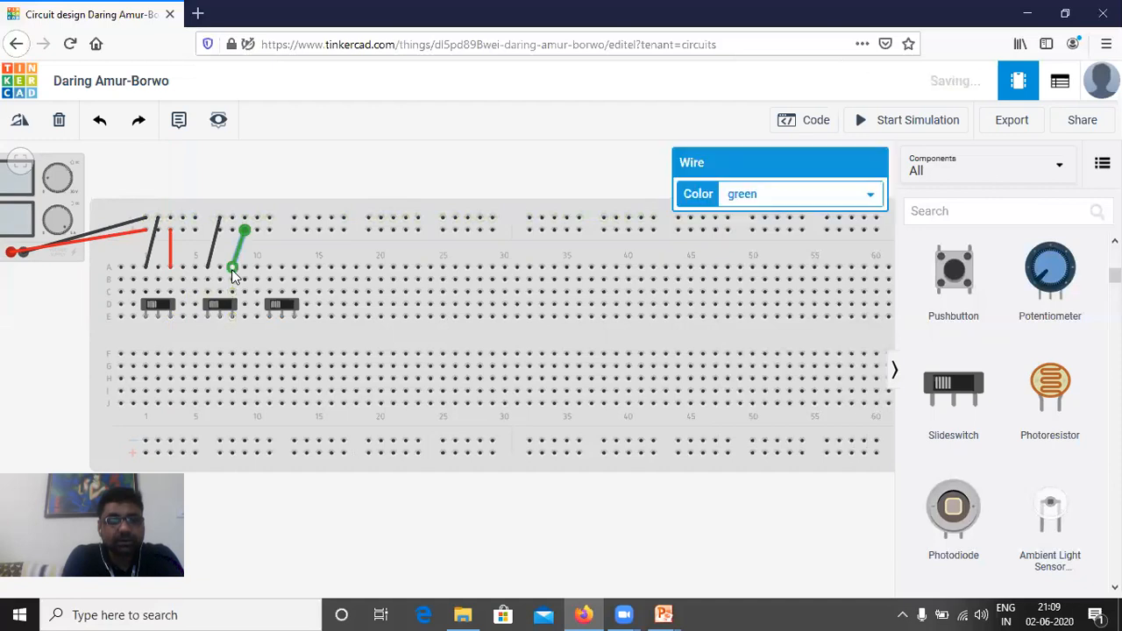
left_click(747, 194)
left_click(746, 235)
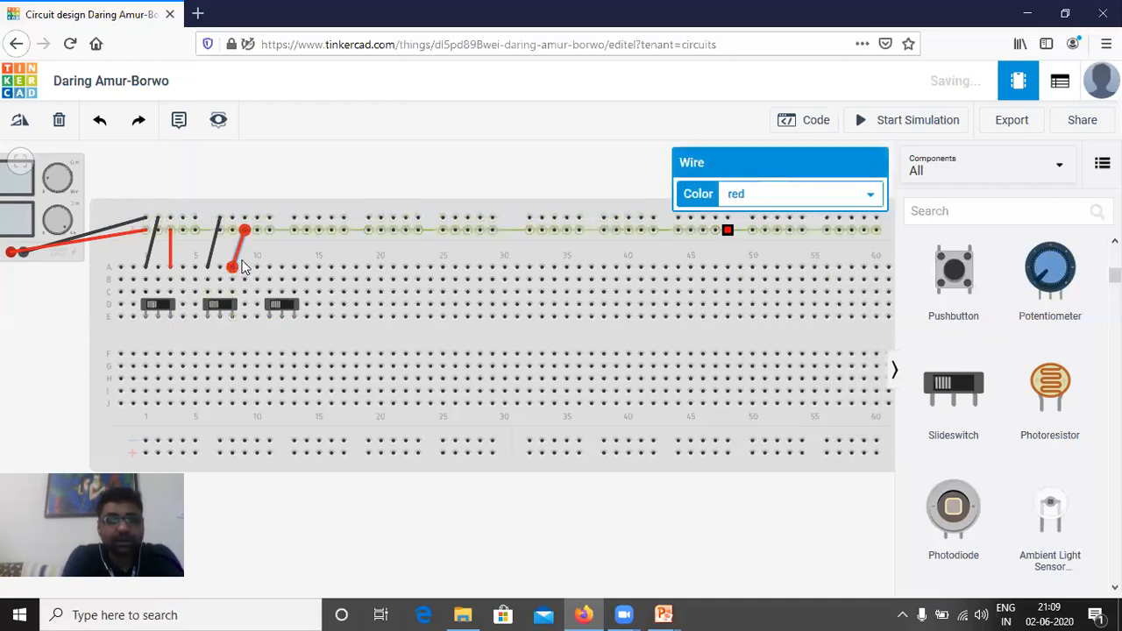
Wire the third slideswitch's outer pins: black from the upper negative rail to A11, red from the positive rail to A13.
left_click(294, 219)
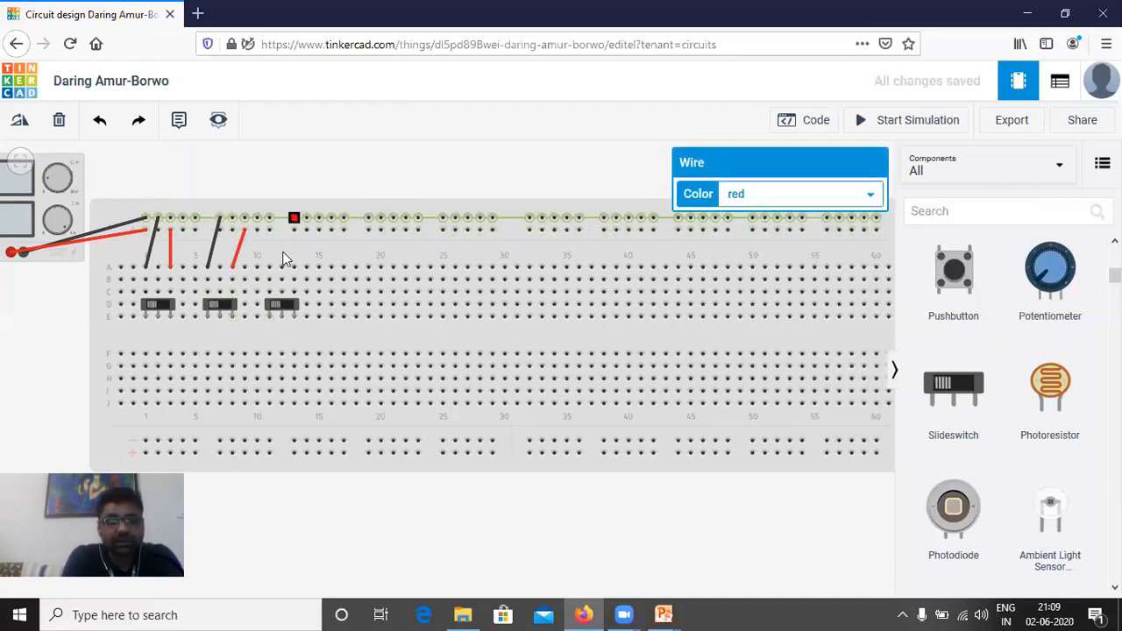
left_click(270, 267)
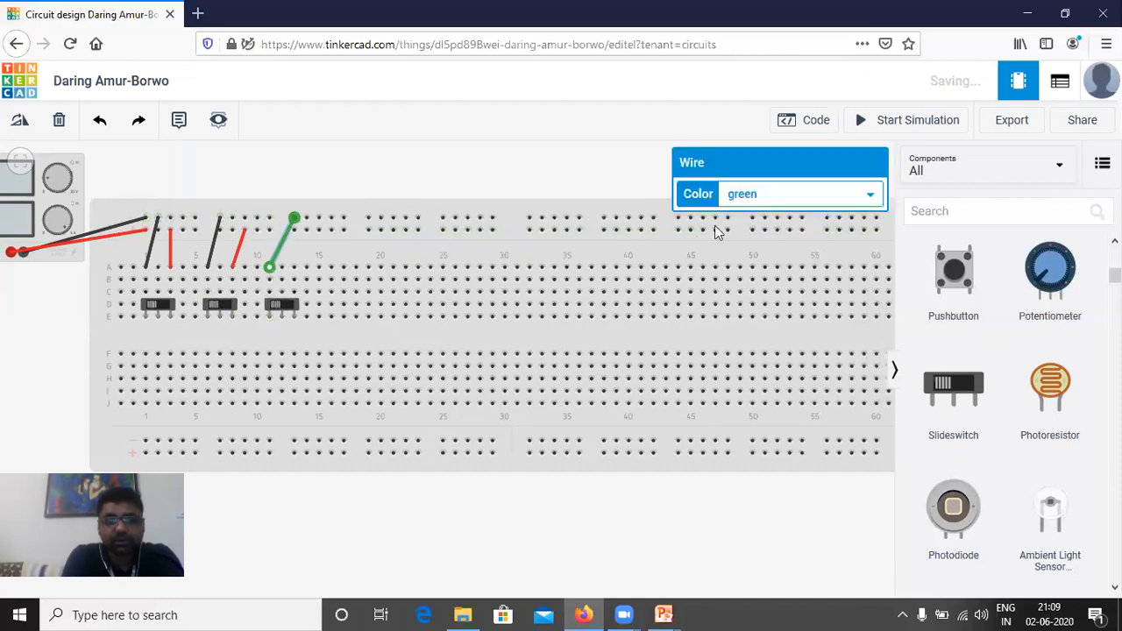
left_click(755, 194)
left_click(745, 215)
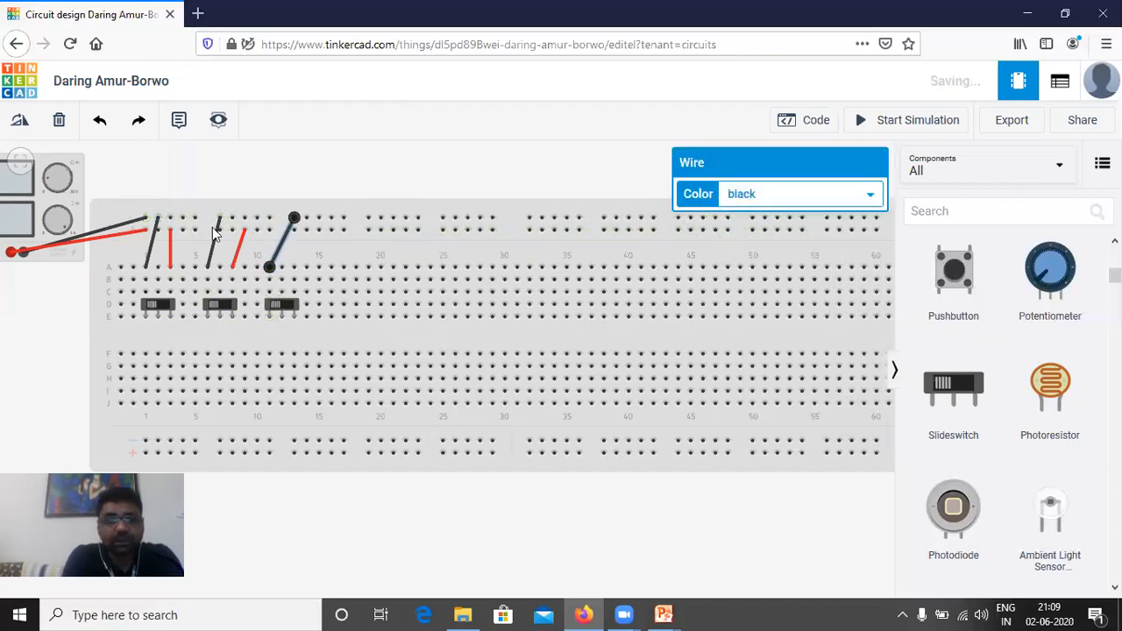
left_click(319, 231)
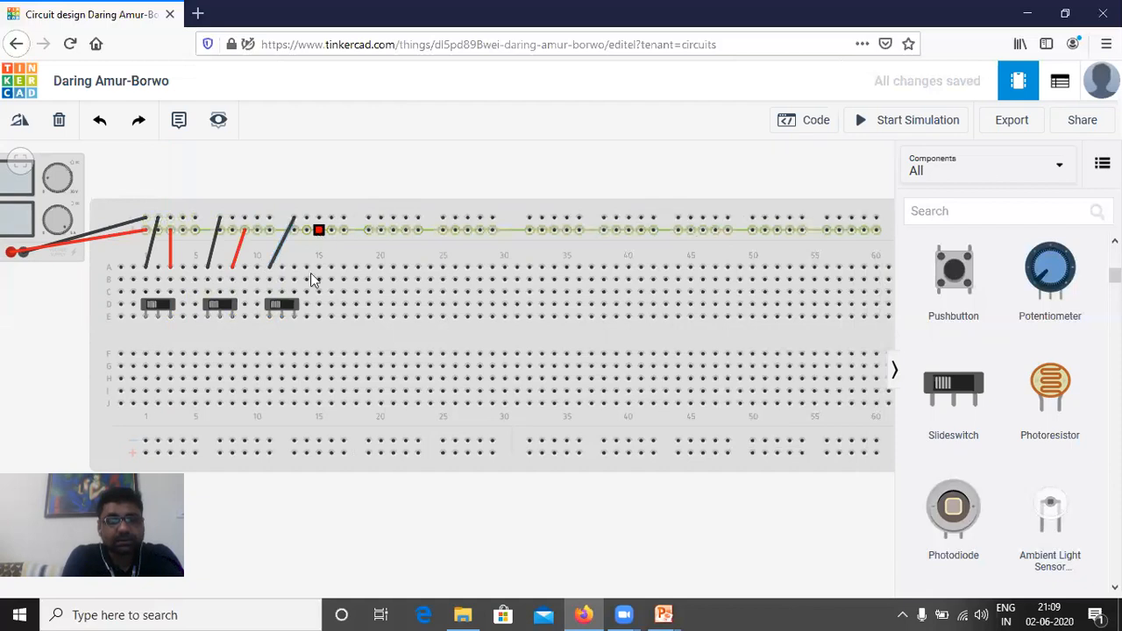
left_click(295, 269)
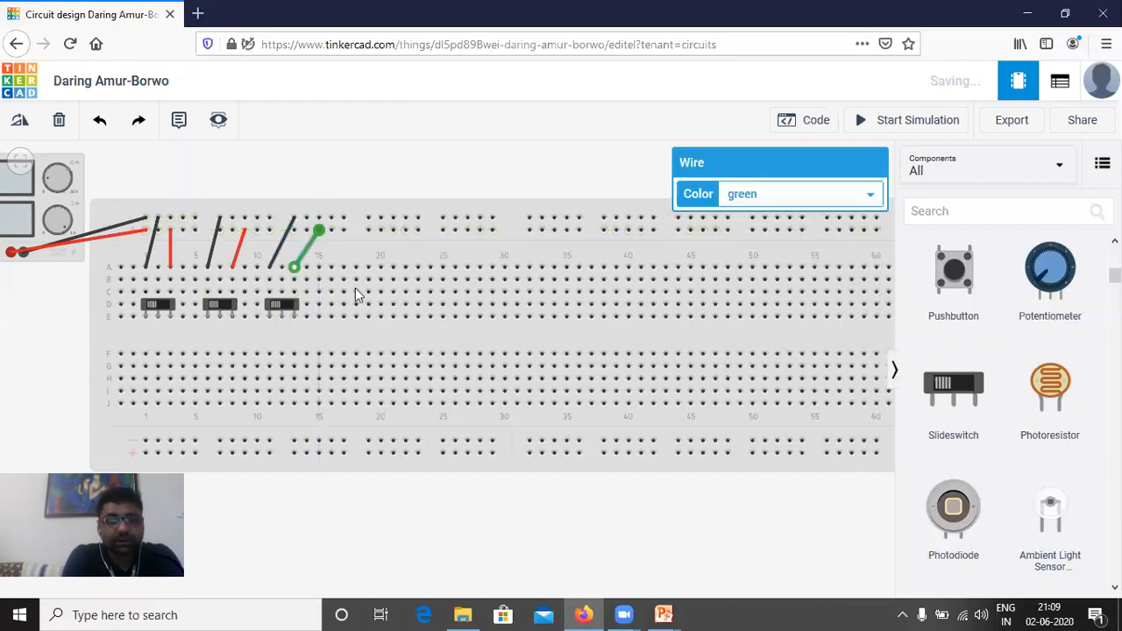
left_click(744, 200)
left_click(736, 237)
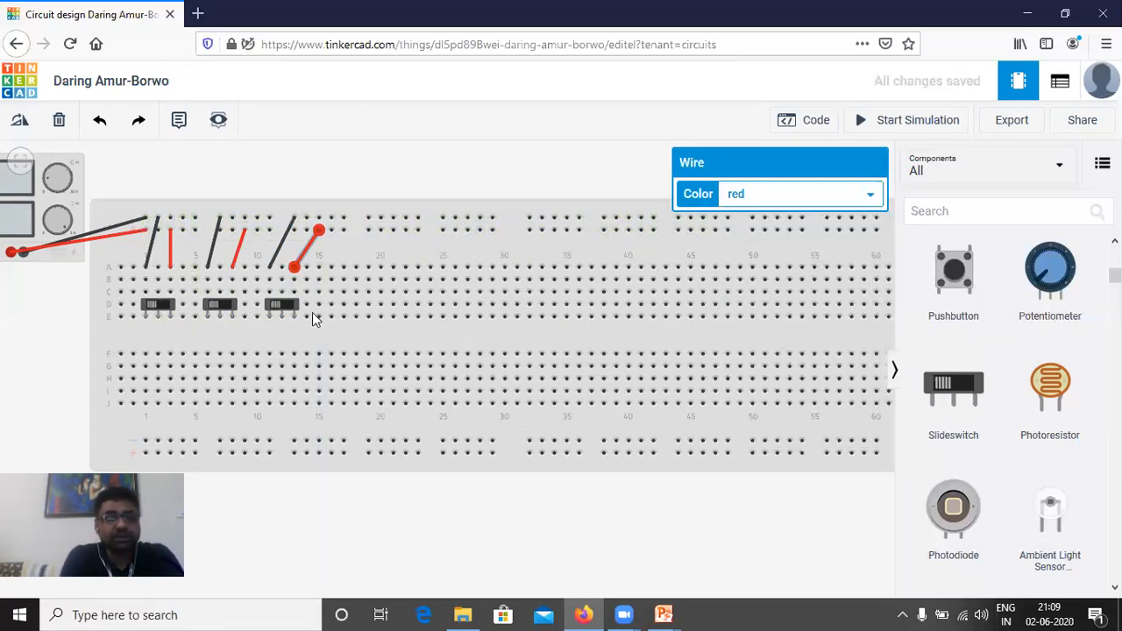
Add an annotation reading A beside the first slideswitch.
left_click(180, 121)
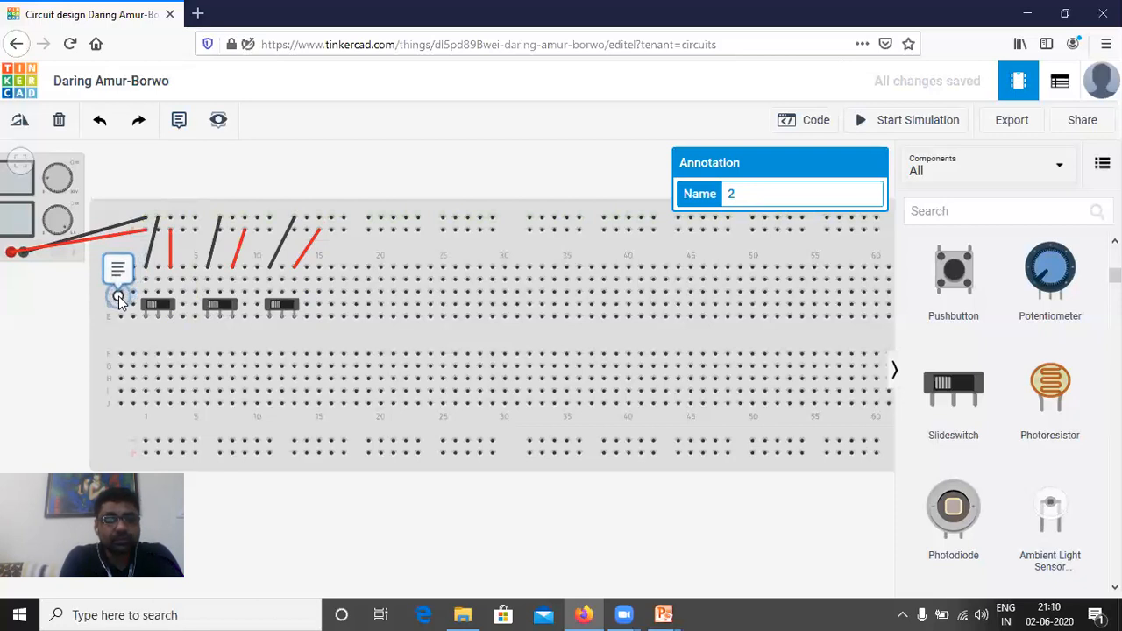
left_click(119, 298)
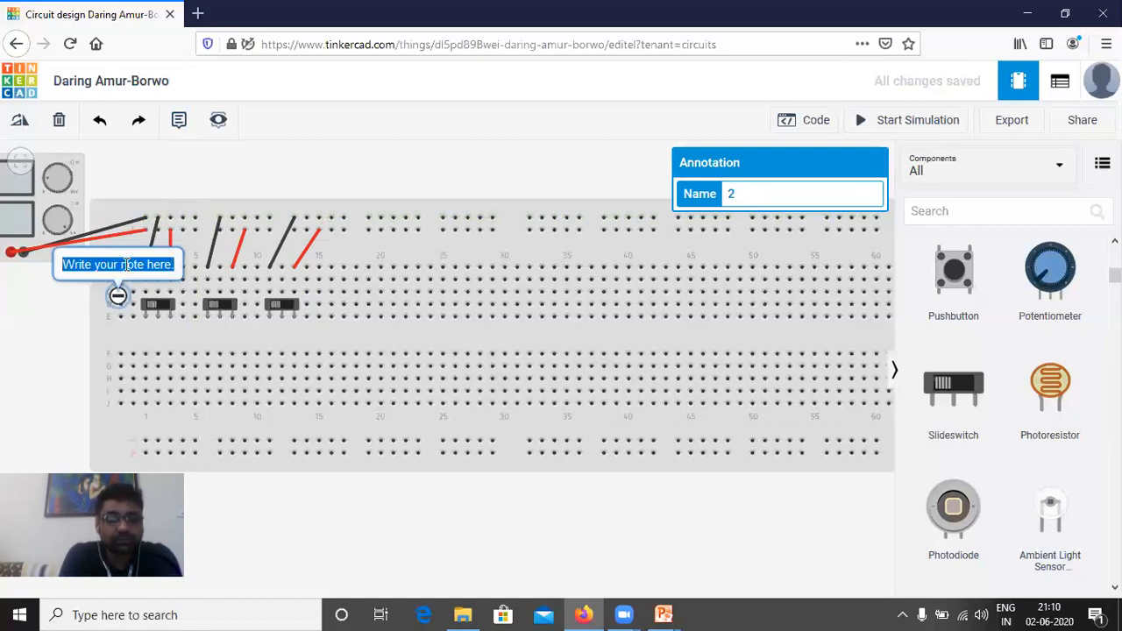
type("A")
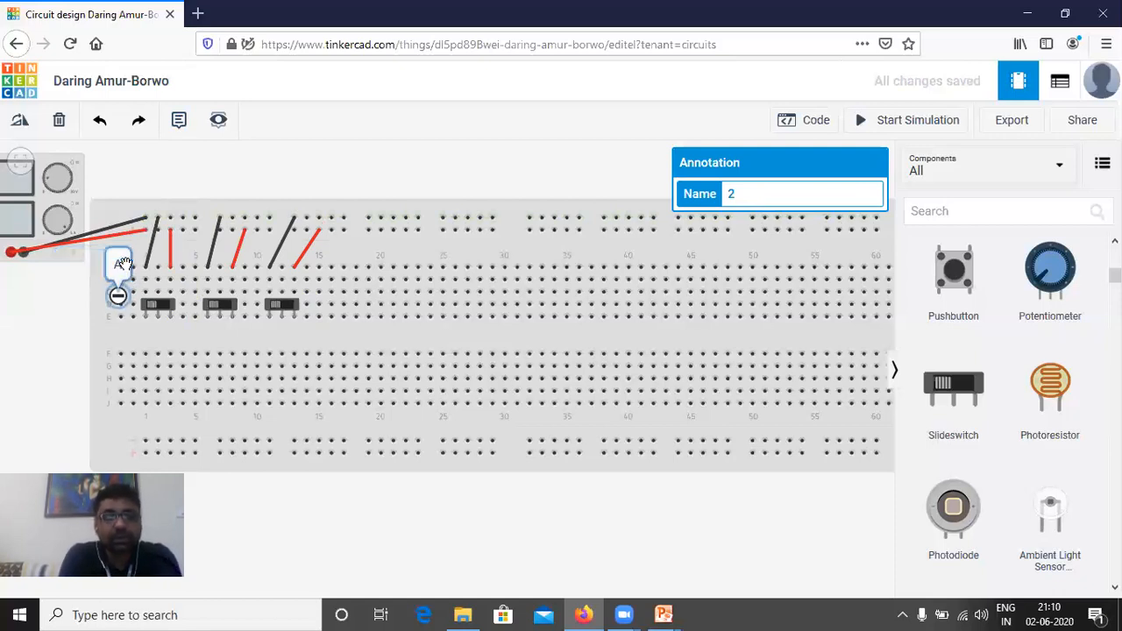
left_click(201, 362)
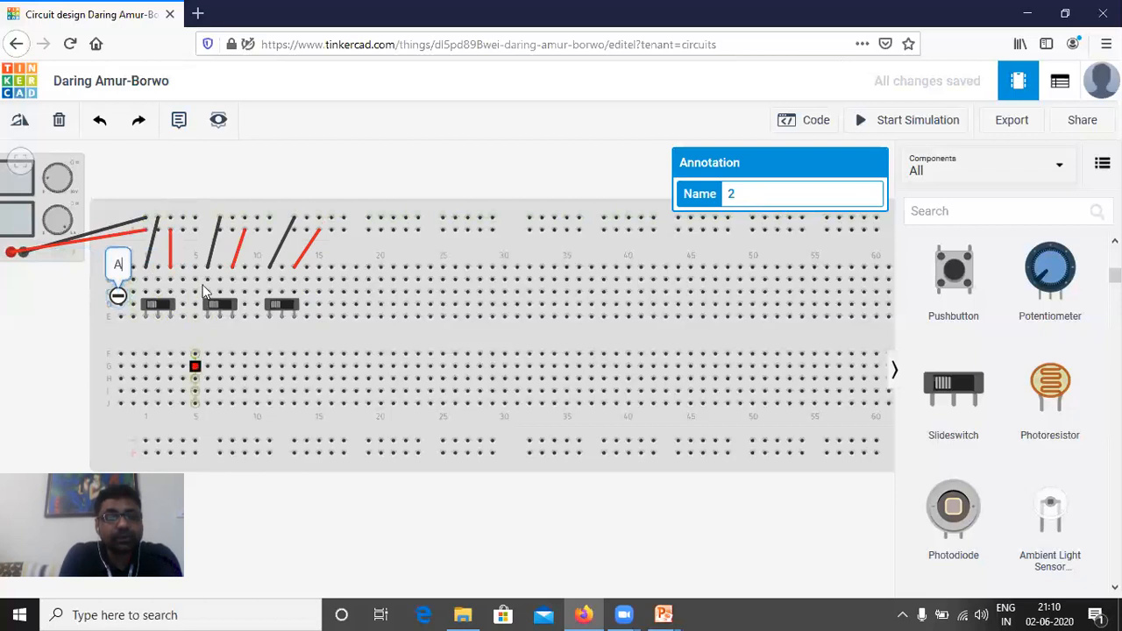
Add annotations reading B beside the second slideswitch and Cin beside the third.
left_click(182, 121)
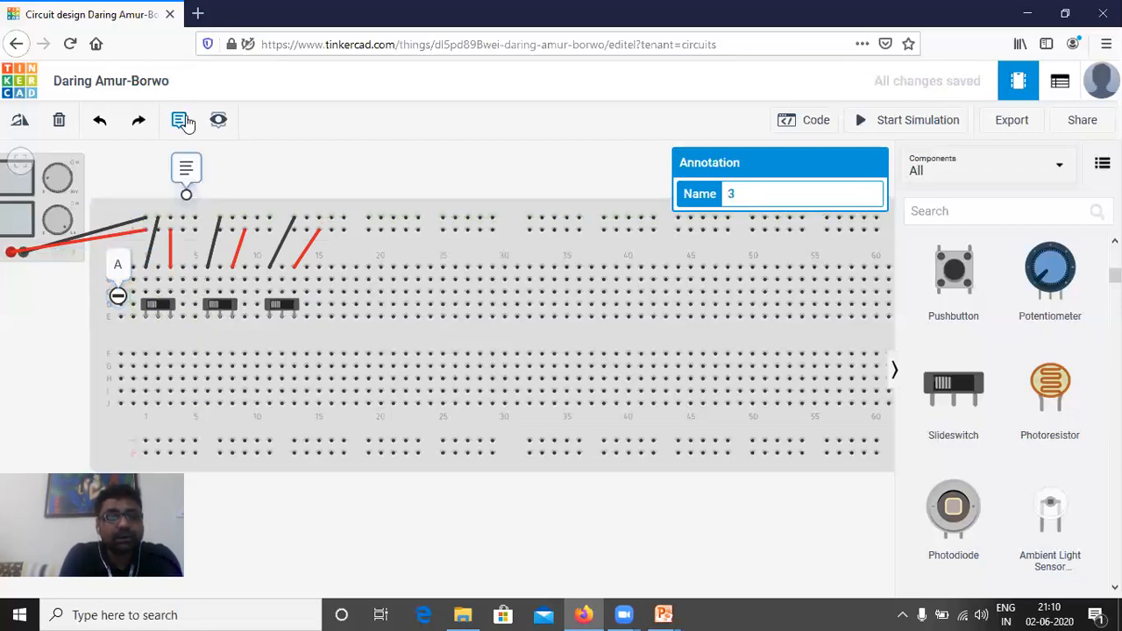
left_click(201, 192)
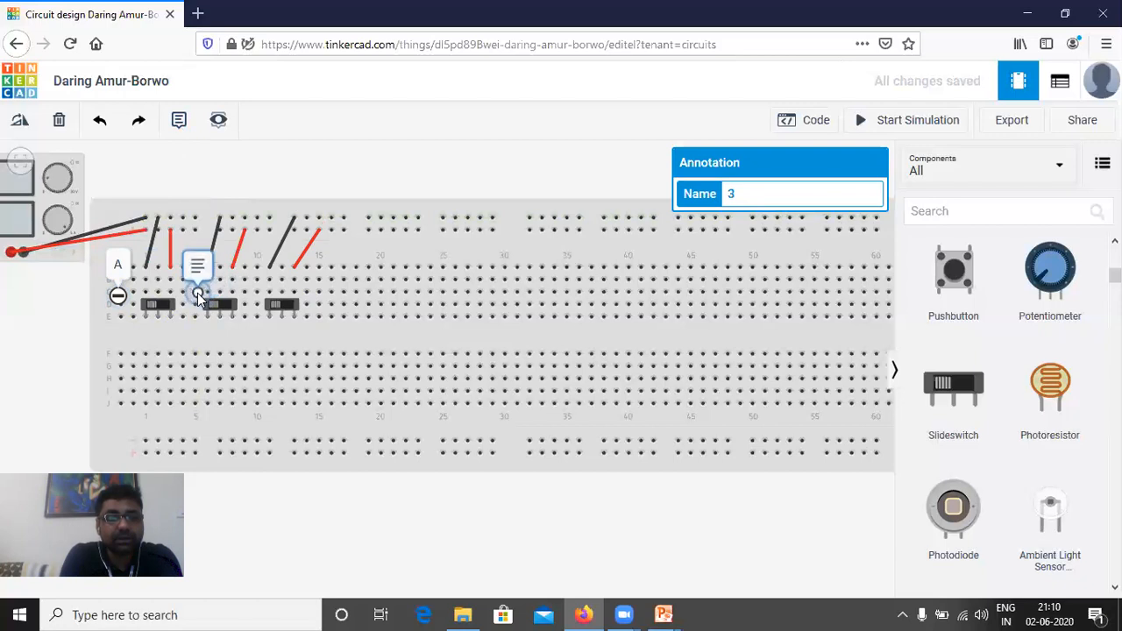
left_click(198, 296)
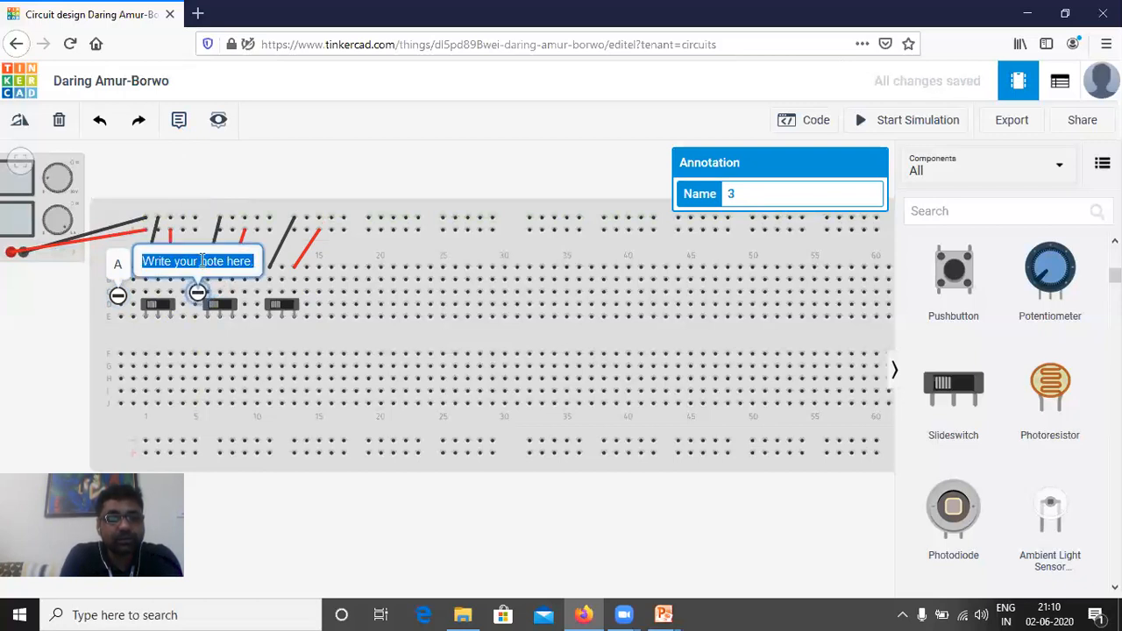
type("B")
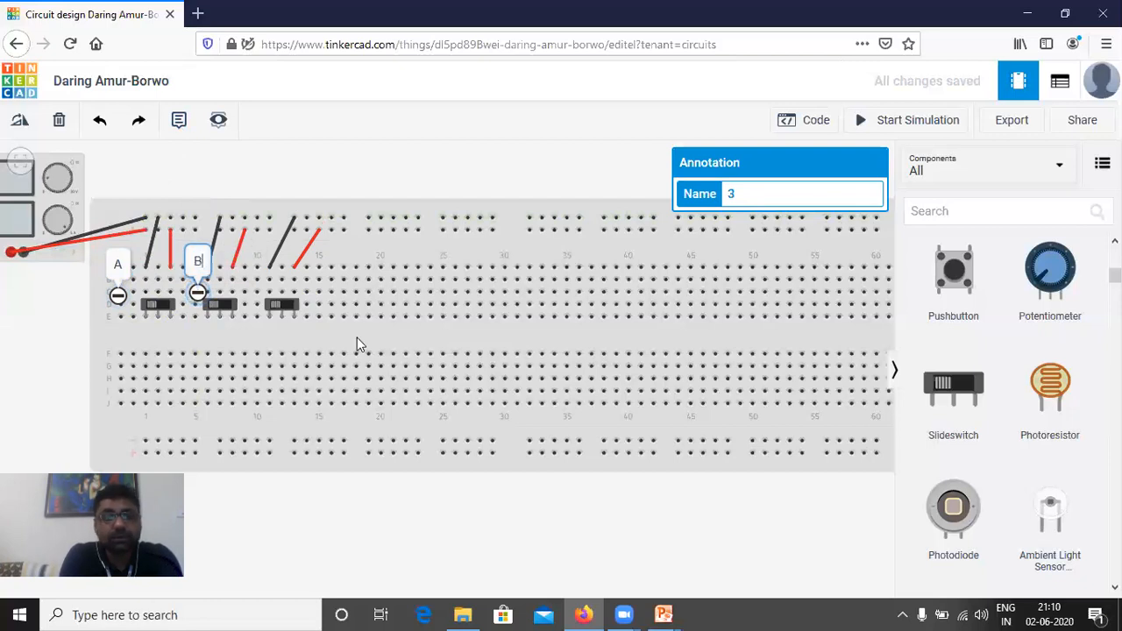
left_click(181, 125)
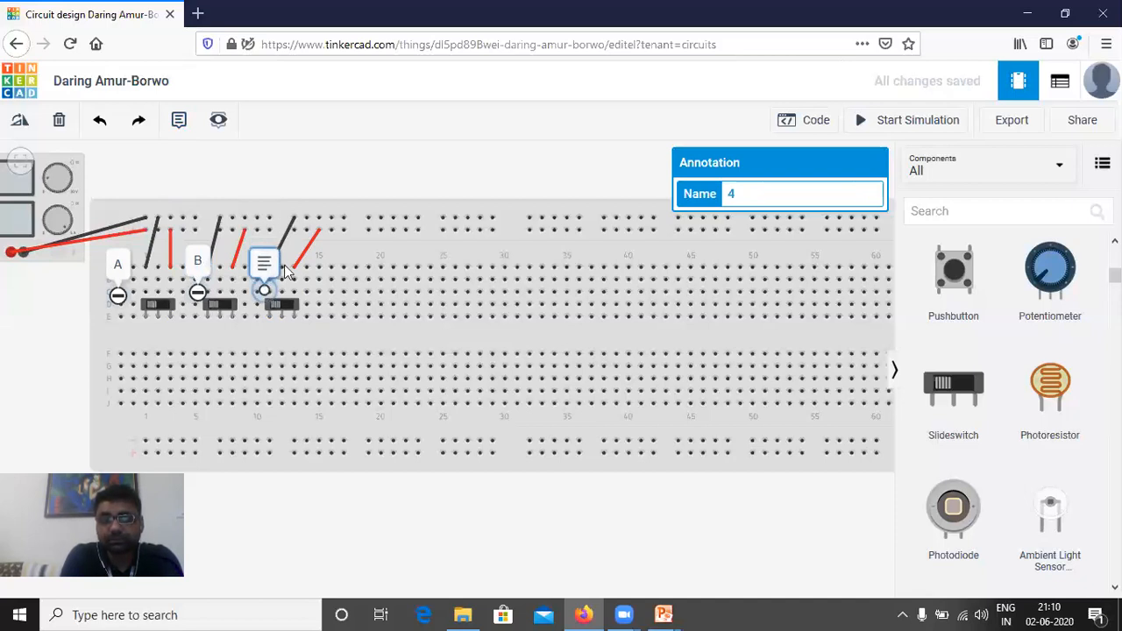
left_click(265, 292)
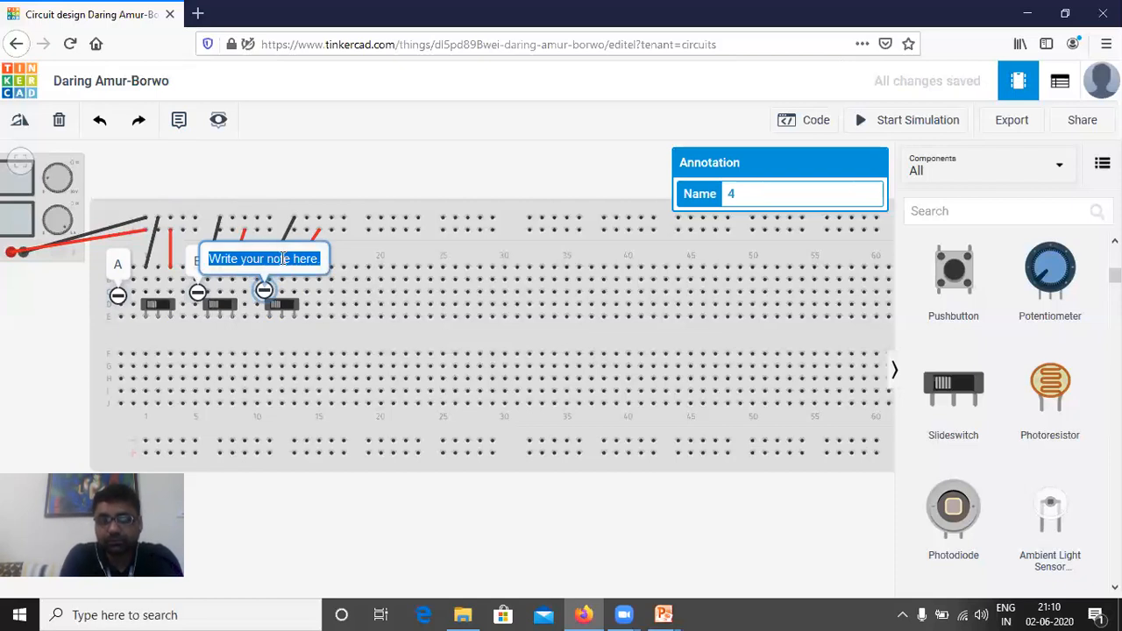
type("Cin")
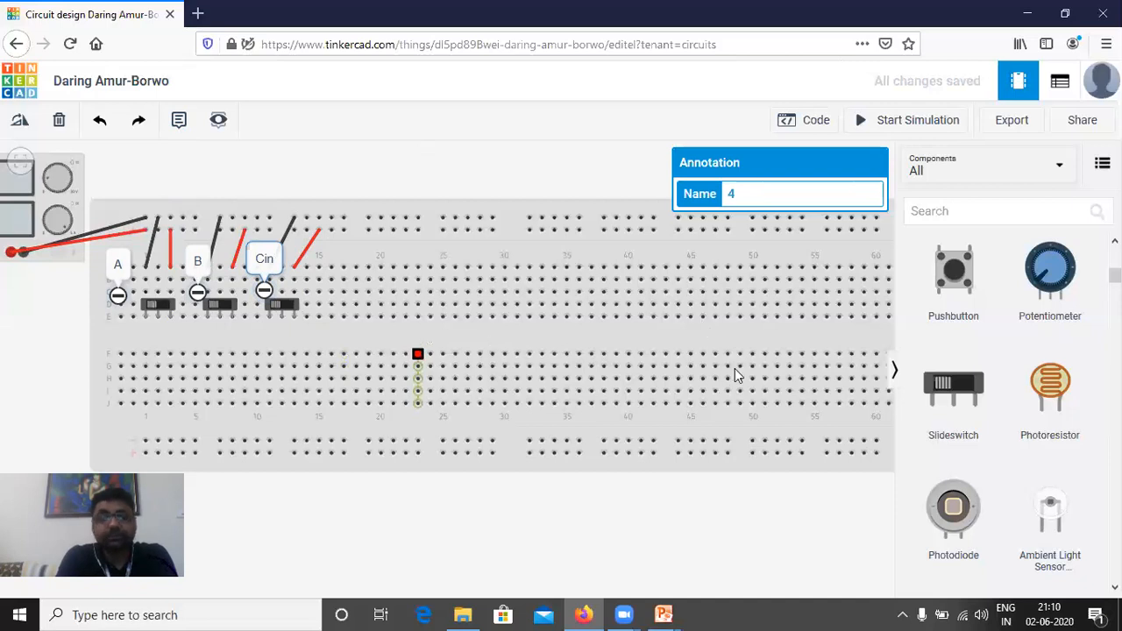
Switch to the PowerPoint slide show to examine the full adder's gates, chip types and pin numbers, and return to Tinkercad.
mouse_move(666, 614)
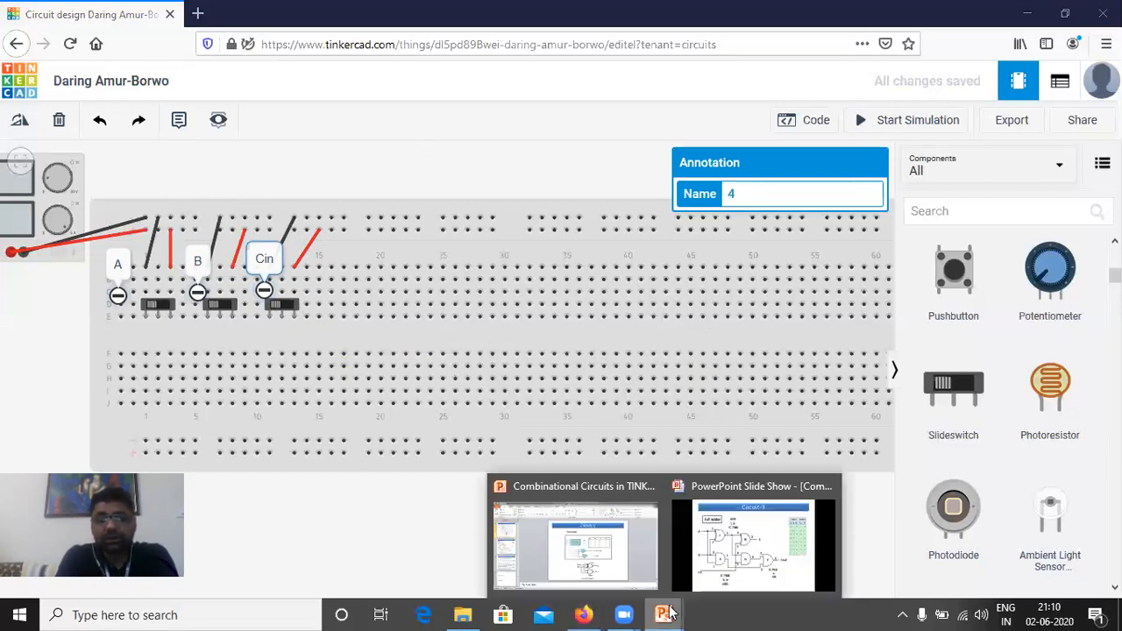
key("alt+Tab")
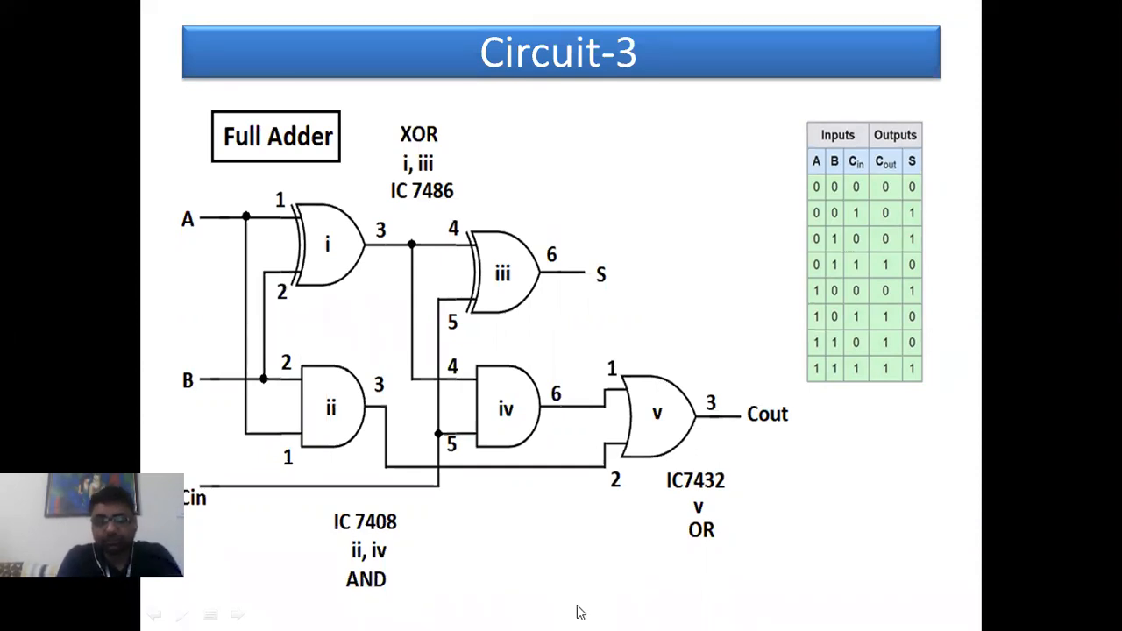
key("alt+Tab")
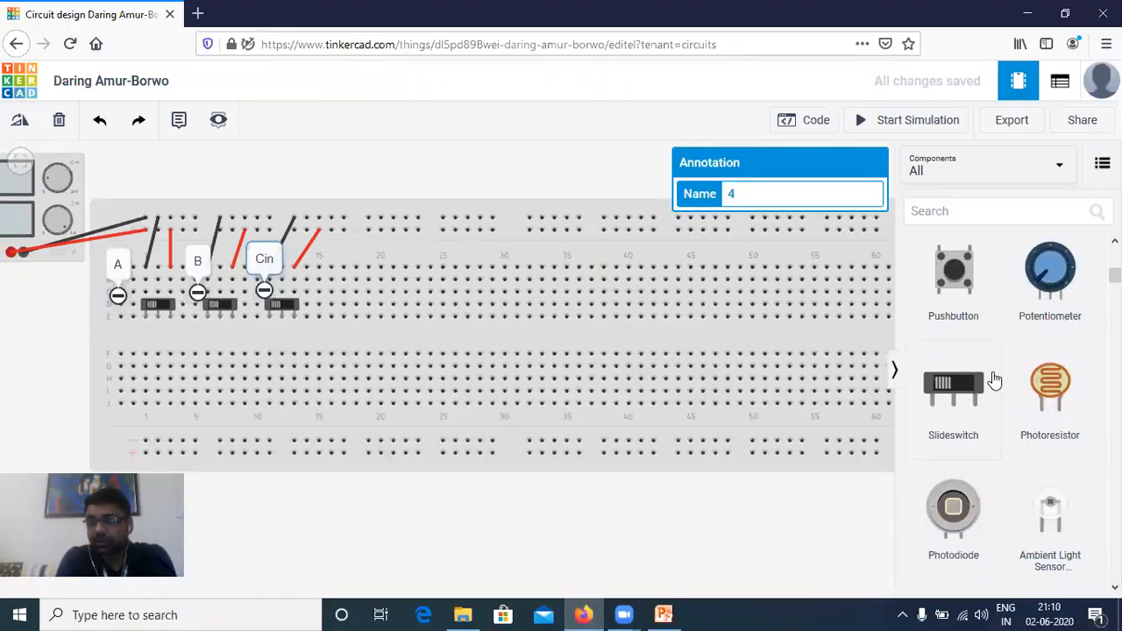
Place a 74HC86 Quad XOR gate across the breadboard's centre gap, with its pins in columns 20 to 26.
scroll(995, 379, "down", 5)
scroll(995, 379, "down", 5)
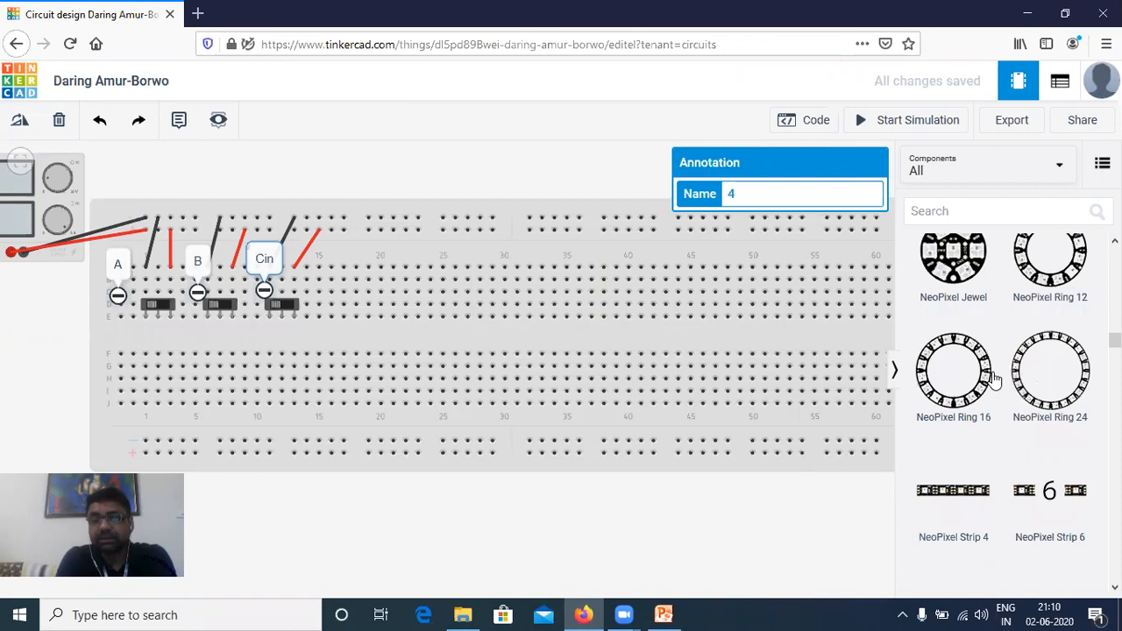
scroll(994, 379, "down", 5)
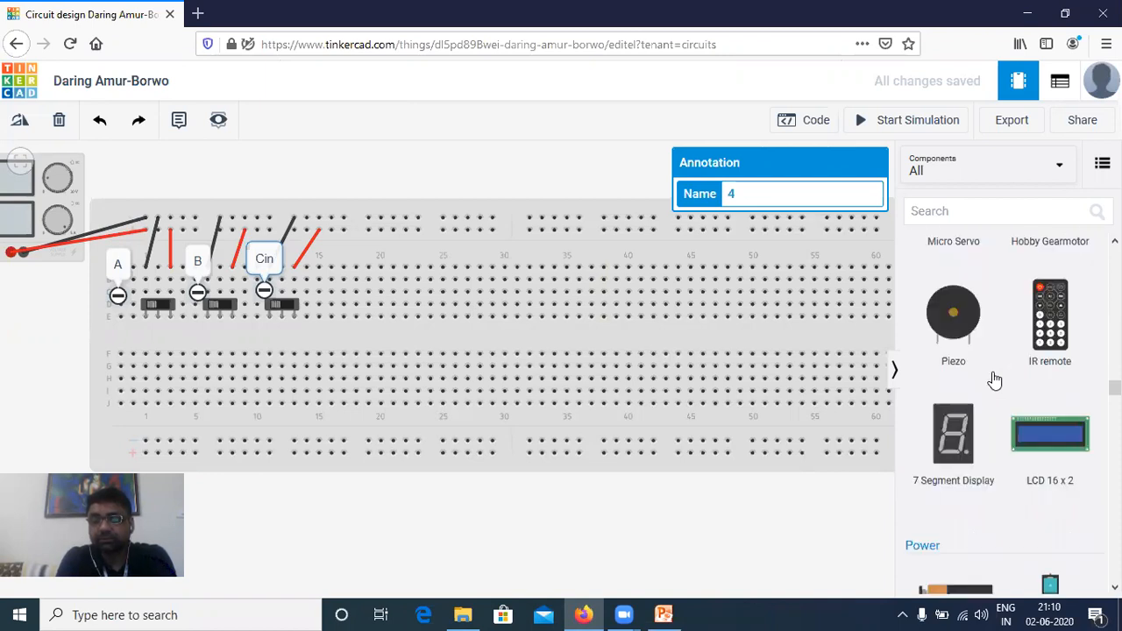
scroll(992, 379, "down", 5)
scroll(995, 378, "down", 5)
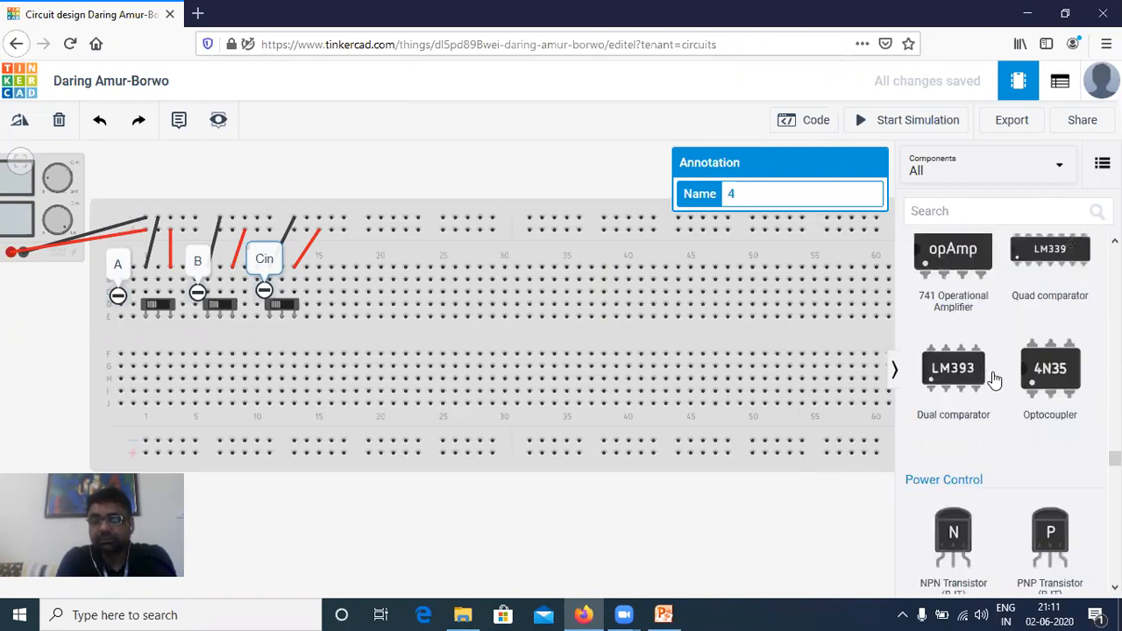
scroll(994, 378, "down", 5)
scroll(992, 372, "down", 5)
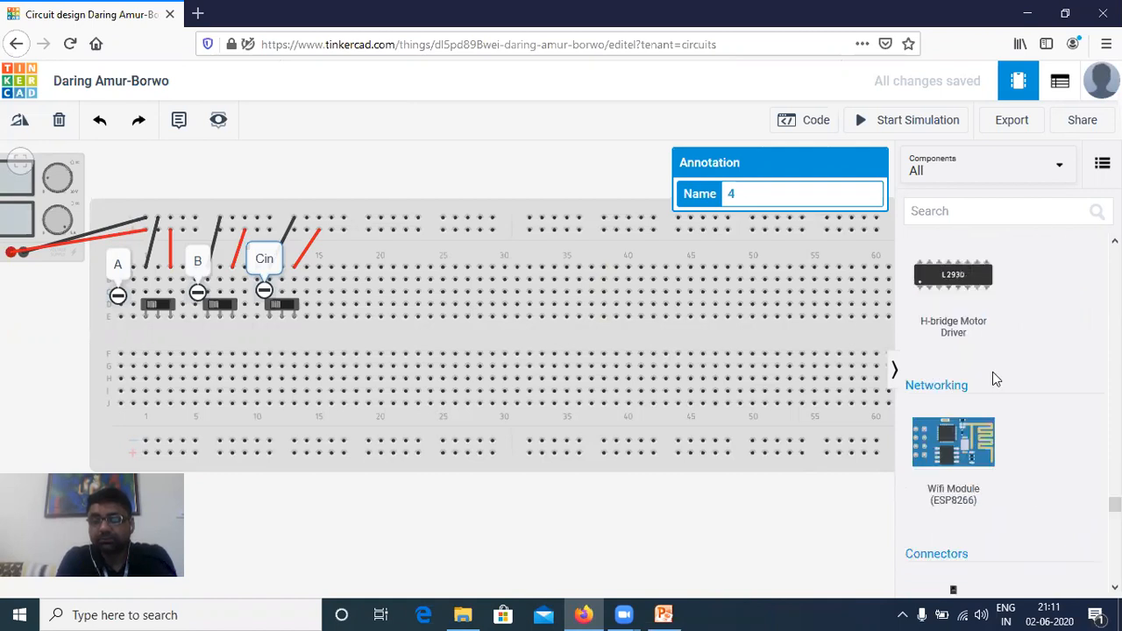
scroll(993, 377, "down", 3)
scroll(973, 375, "down", 2)
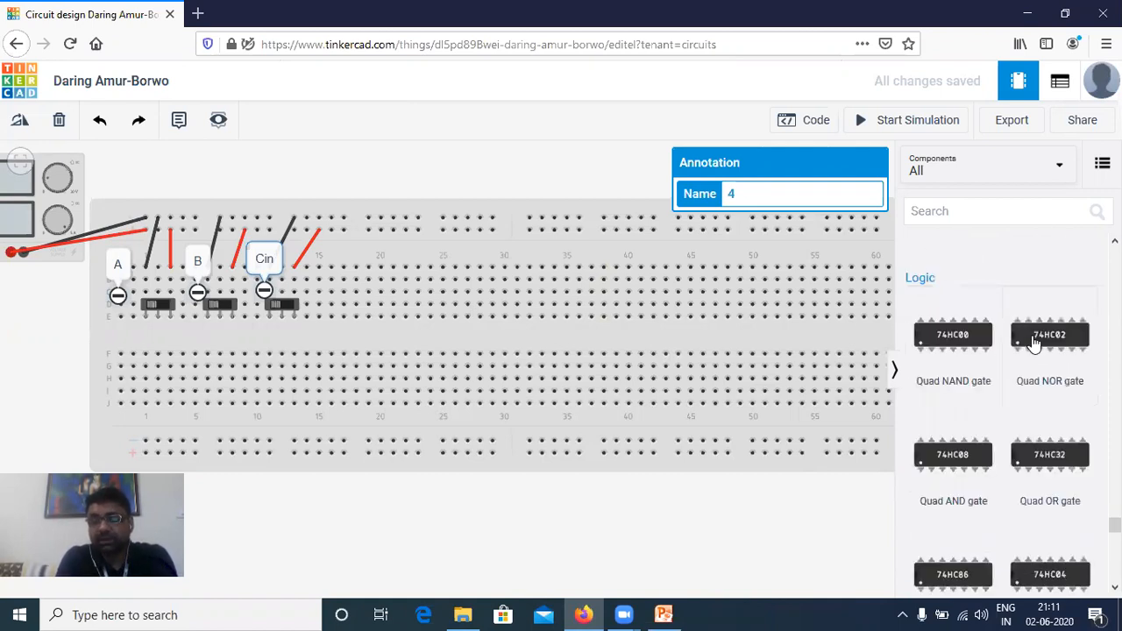
scroll(973, 501, "down", 1)
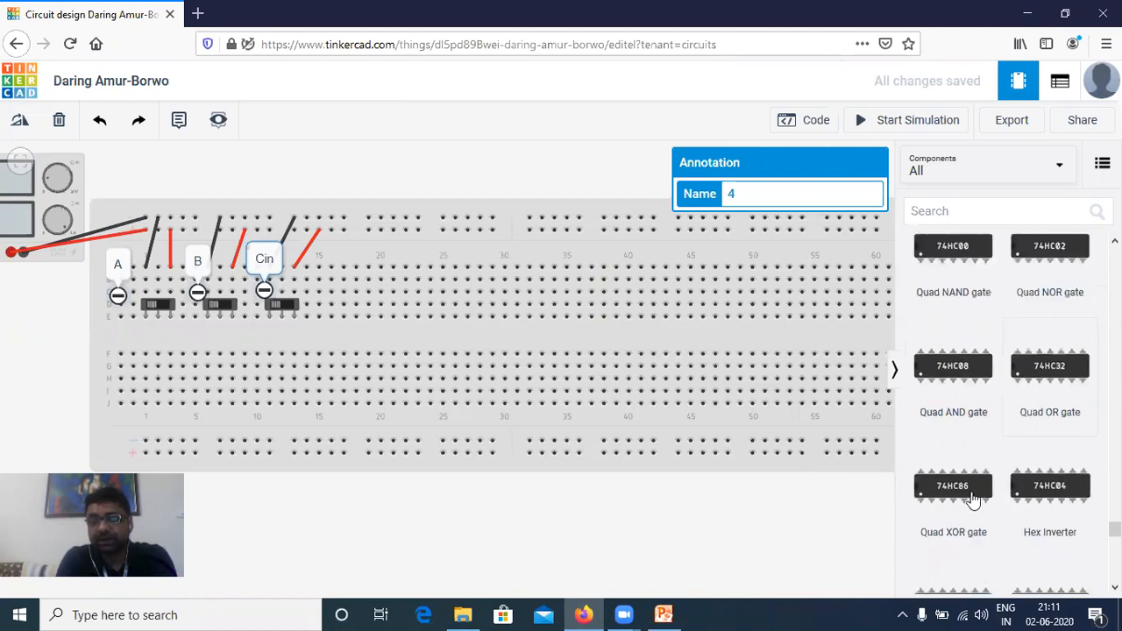
left_click(954, 496)
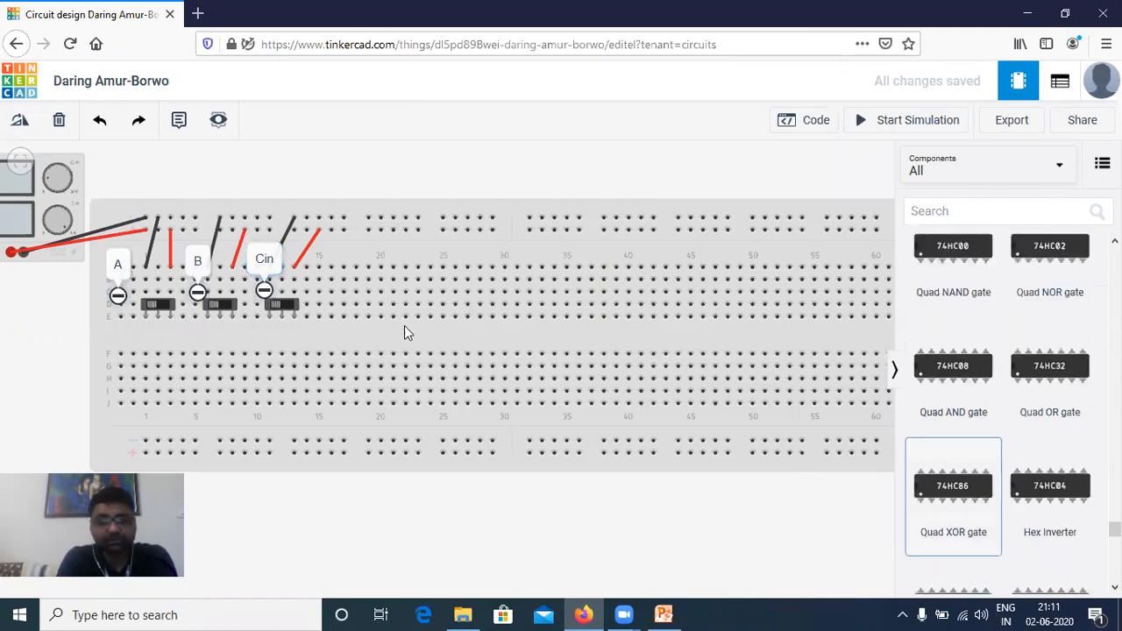
left_click(415, 342)
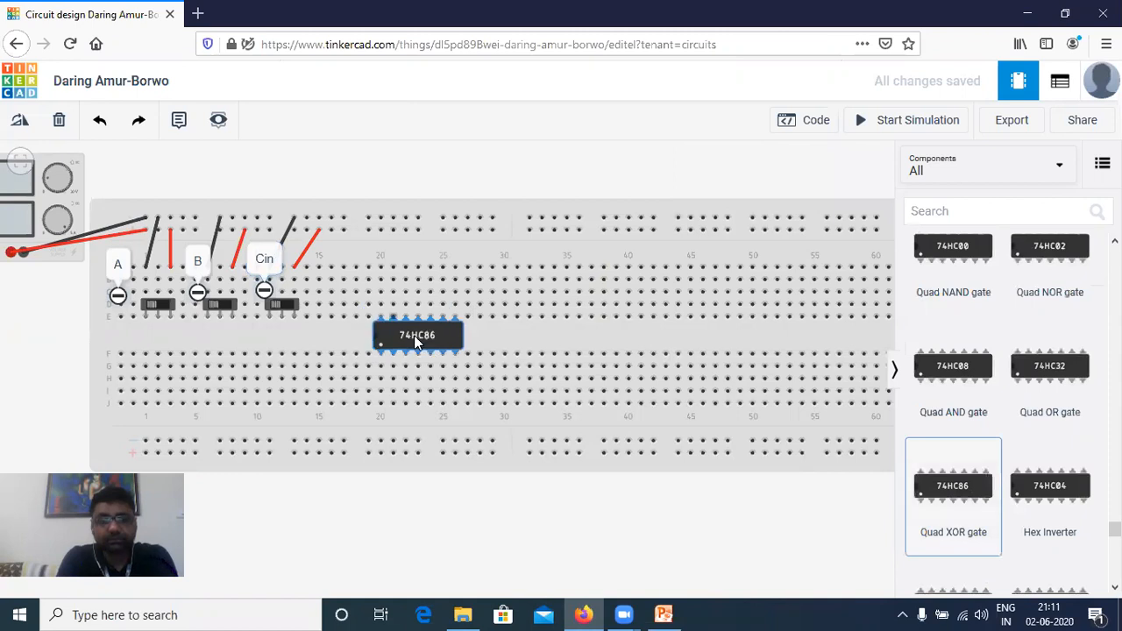
Place a 74HC08 Quad AND gate in columns 29 to 35 and a 74HC32 Quad OR gate in columns 38 to 44 across the centre gap.
left_click(957, 375)
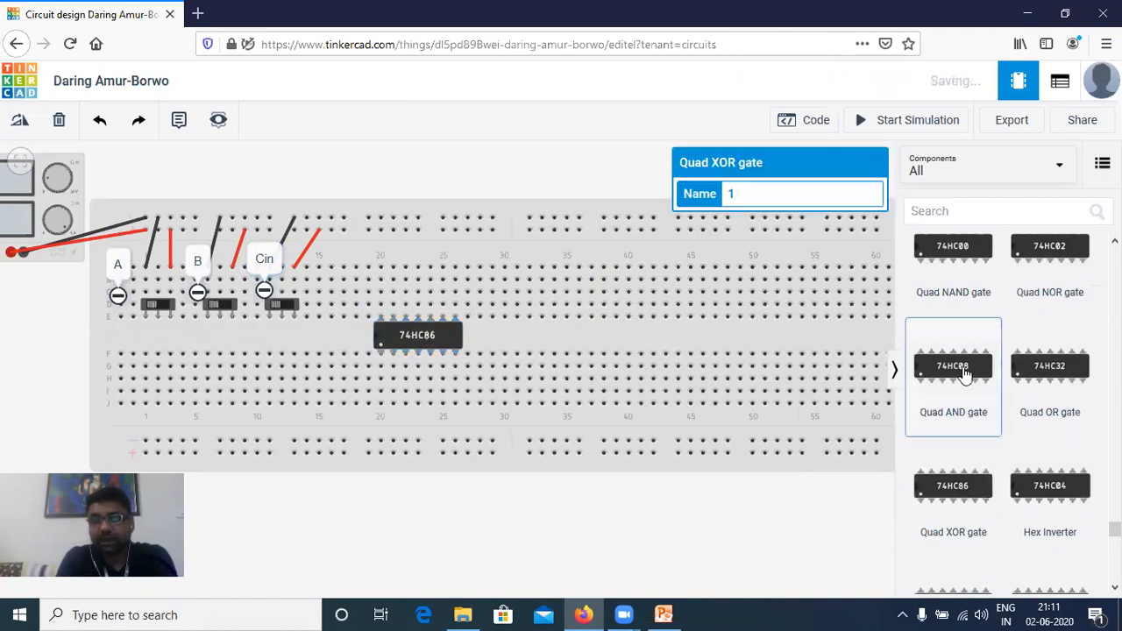
left_click(529, 340)
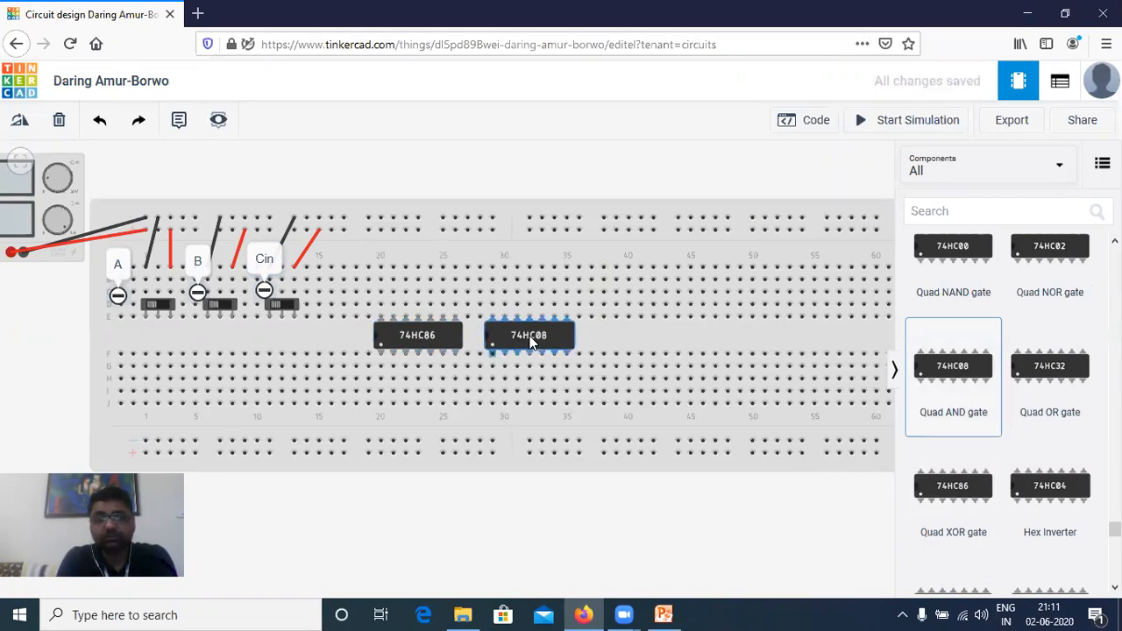
left_click(1056, 372)
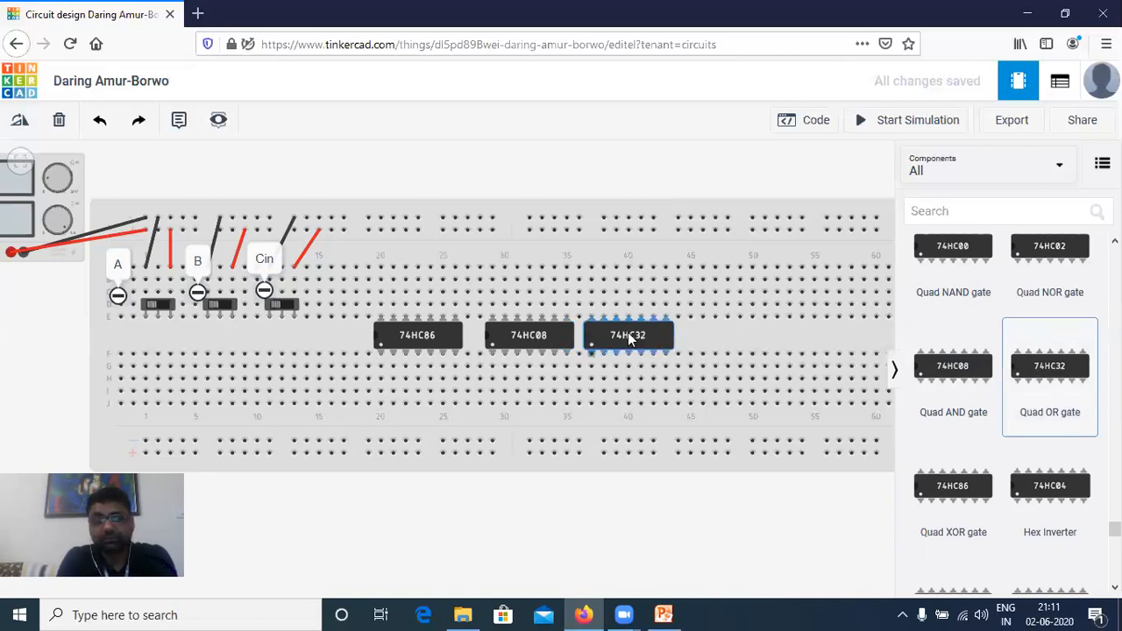
left_click(639, 338)
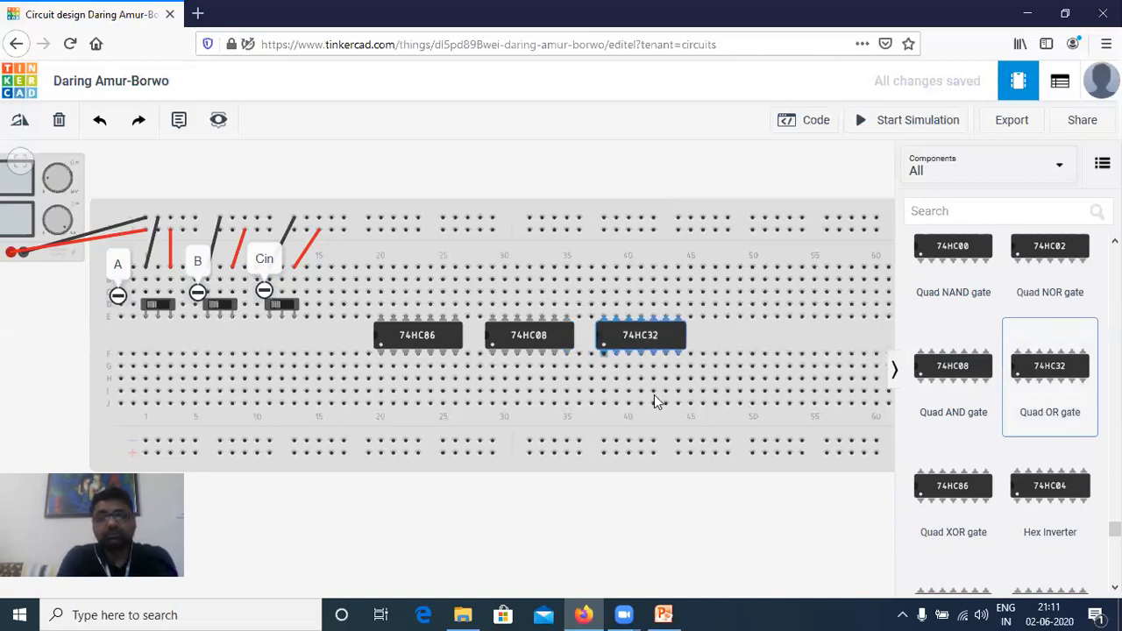
left_click(669, 325)
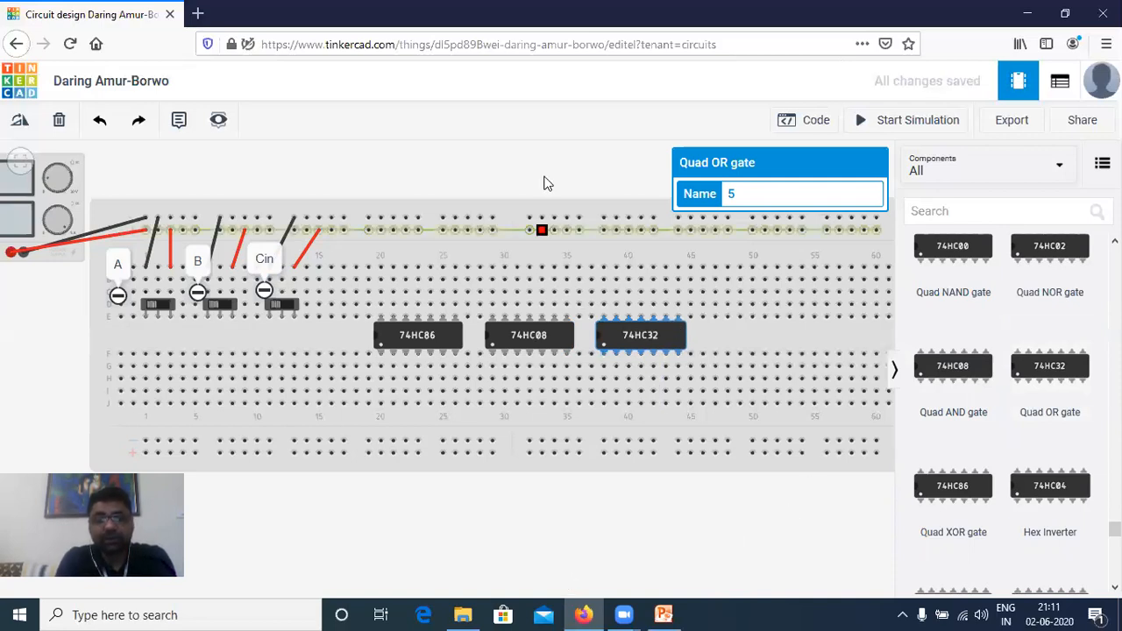
scroll(773, 476, "down", 1)
left_click(772, 476)
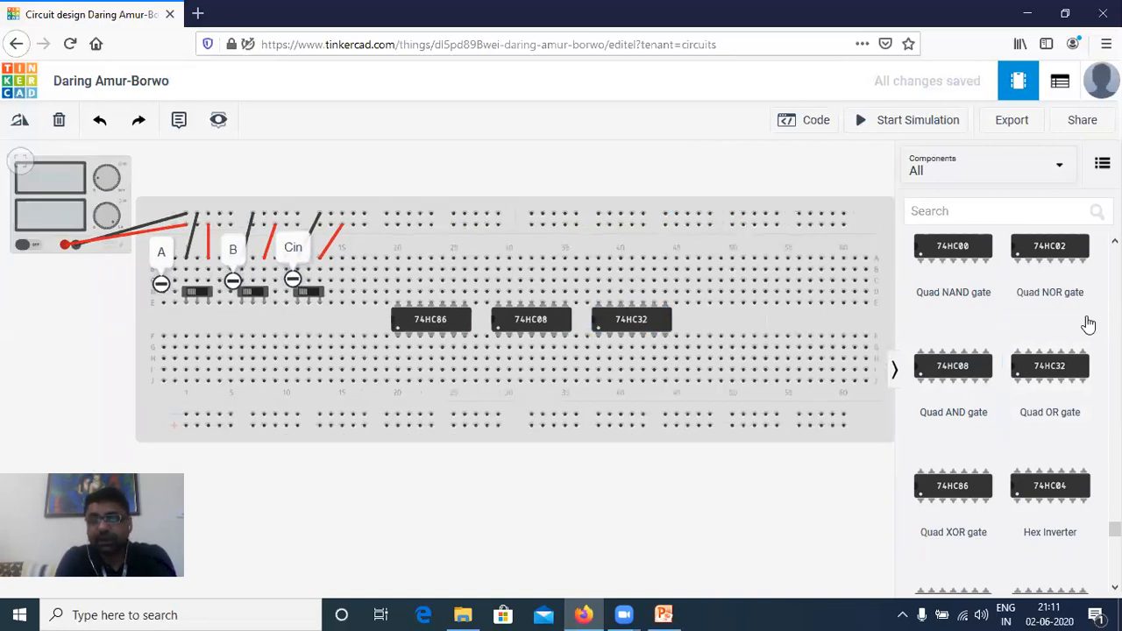
Place an LED on row E of the breadboard with its legs in columns 54 and 55, and set its colour to green.
scroll(1044, 332, "up", 2)
scroll(1044, 332, "up", 3)
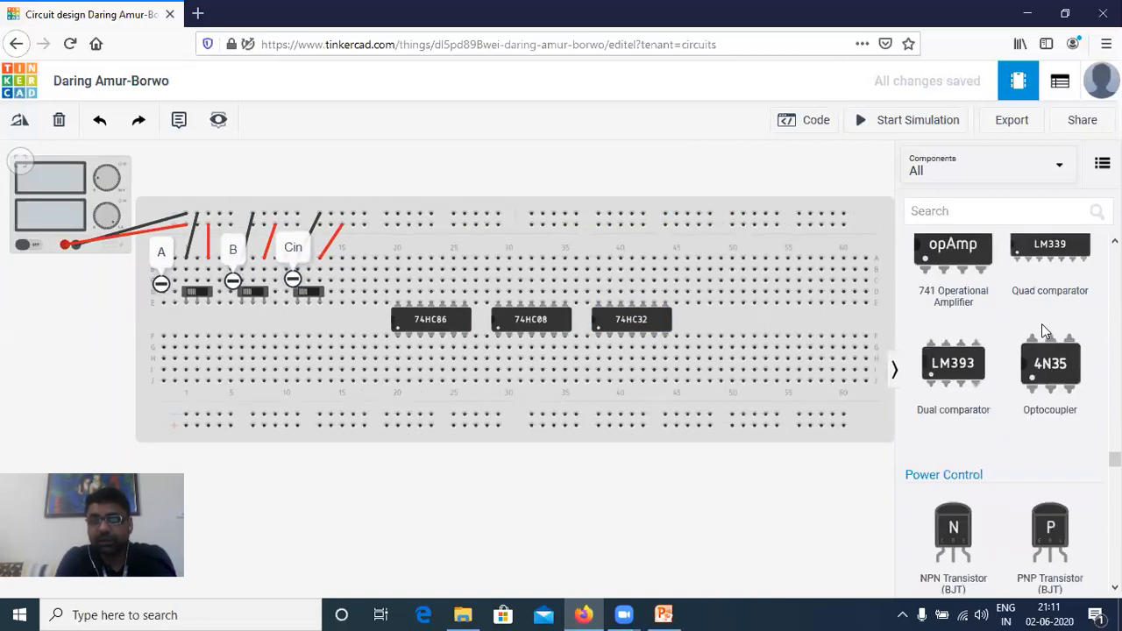
scroll(1043, 331, "up", 5)
scroll(1043, 331, "down", 3)
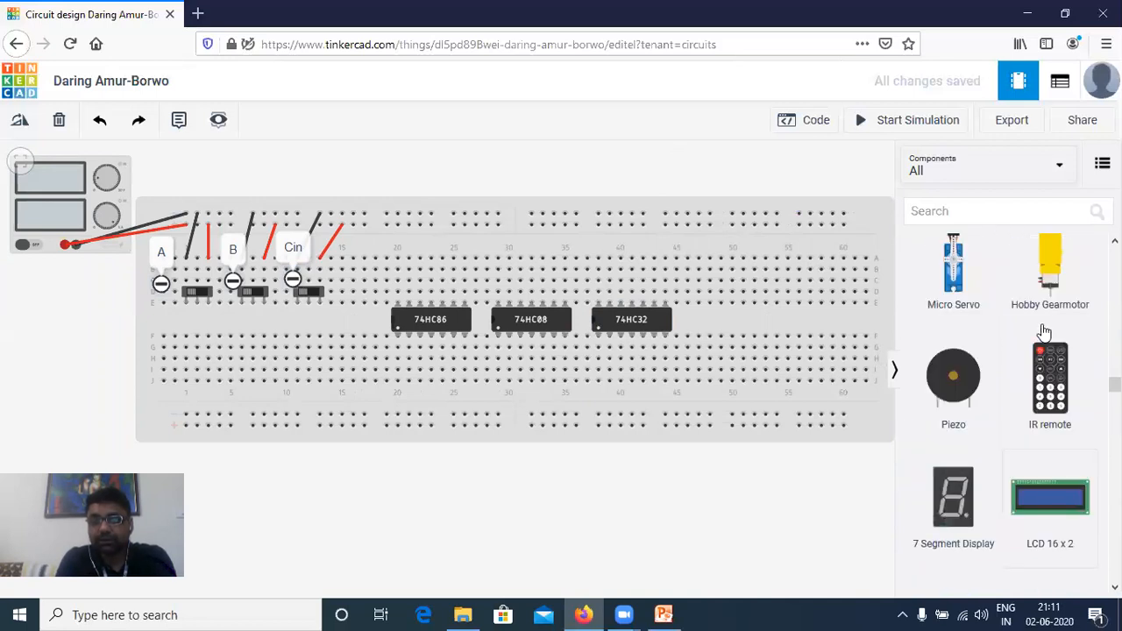
scroll(1044, 332, "up", 4)
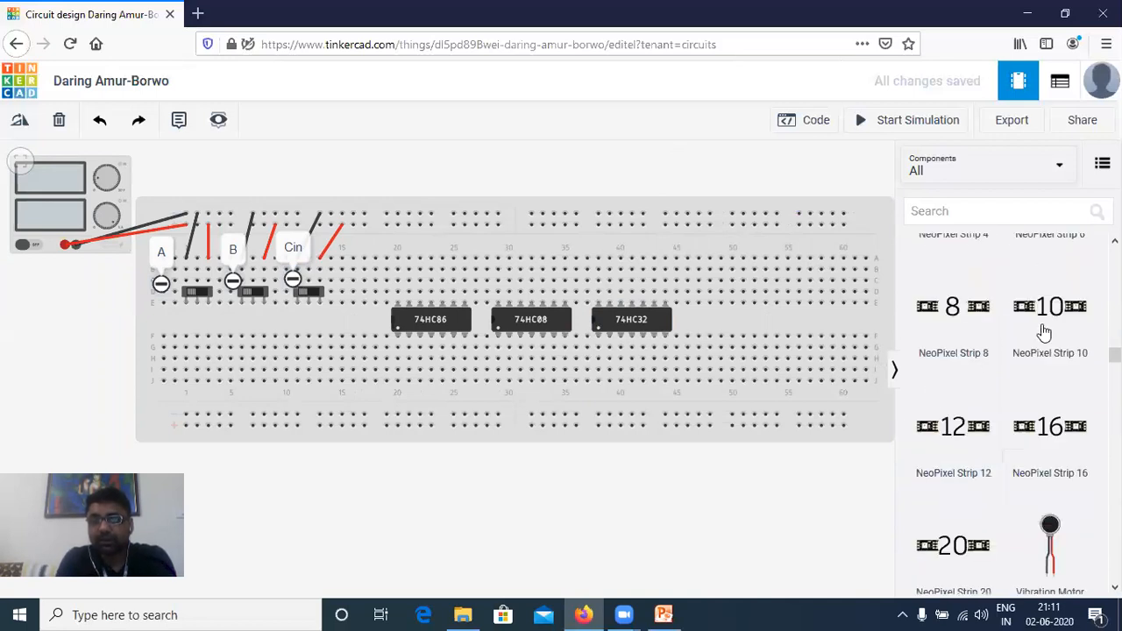
scroll(1024, 331, "up", 3)
left_click(953, 338)
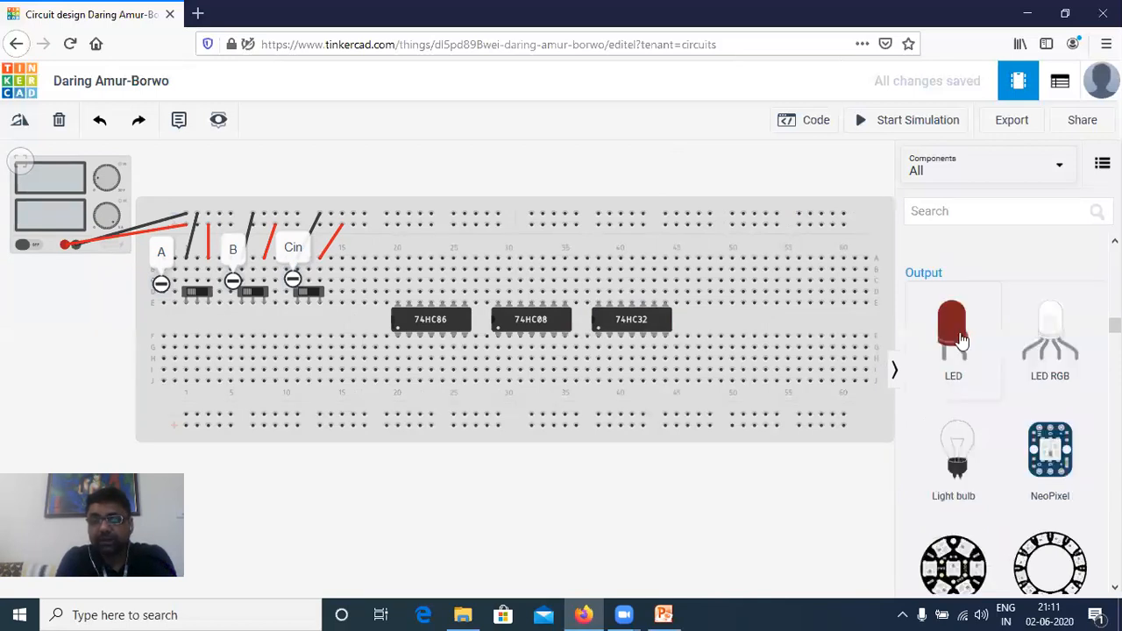
left_click(784, 300)
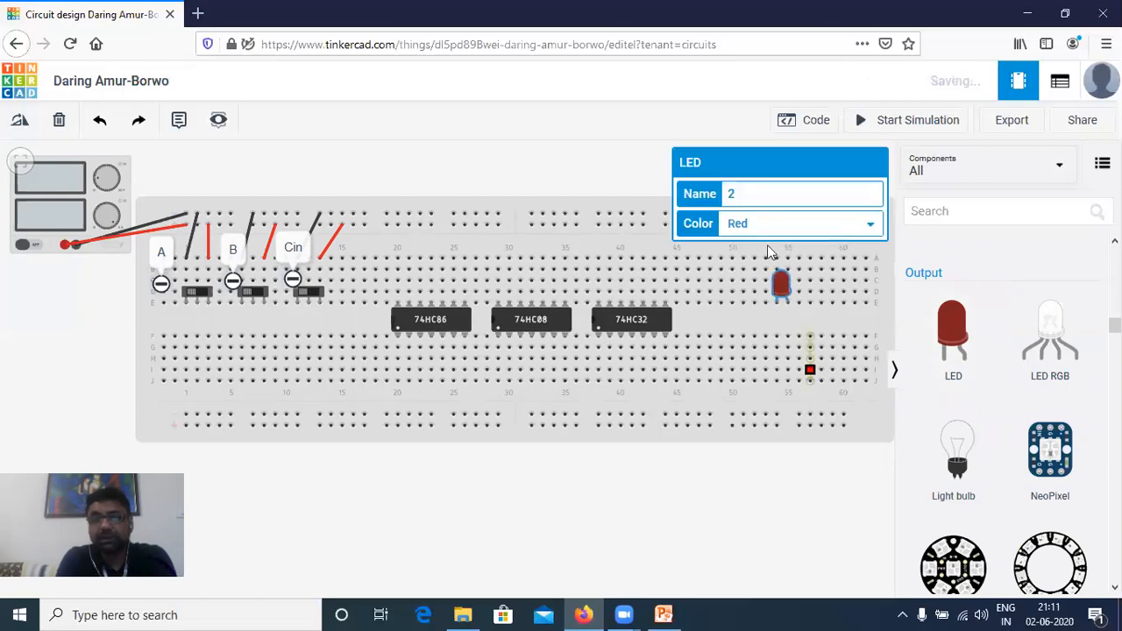
left_click(827, 299)
Place a red LED on row E of the breadboard with its legs in columns 59 and 60.
left_click(962, 340)
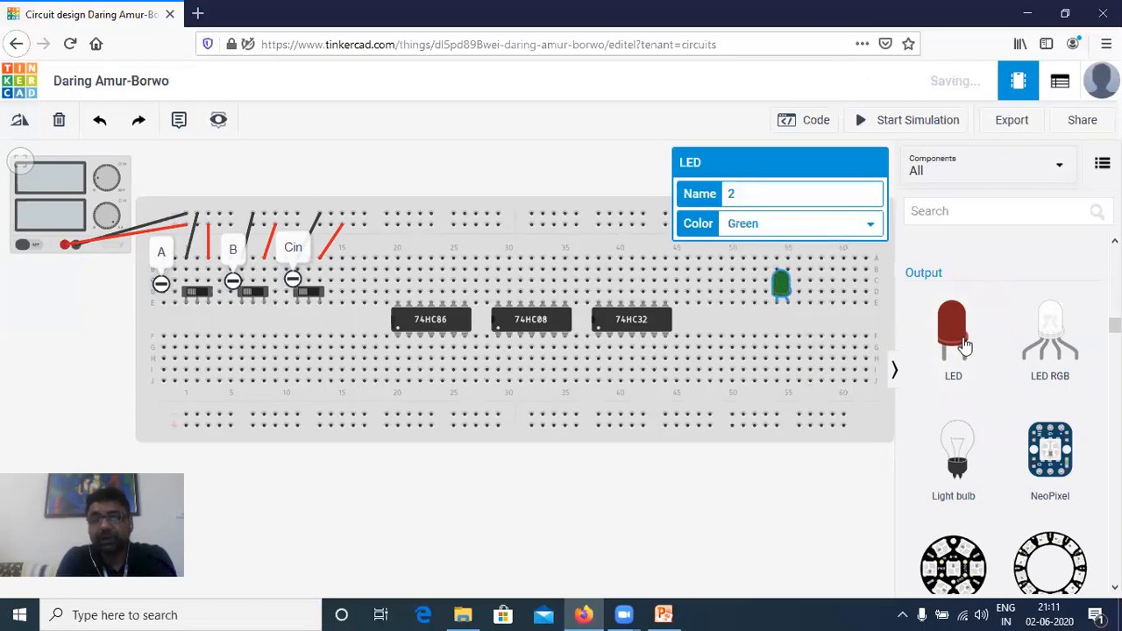
left_click(831, 298)
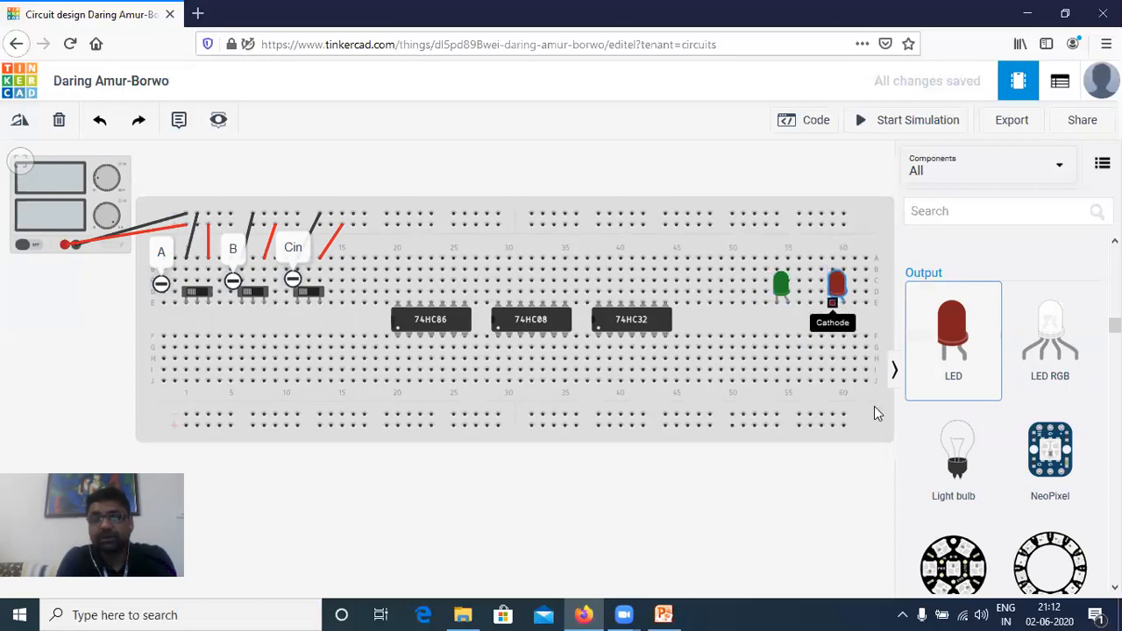
left_click(774, 325)
Place a 1 kΩ resistor across the centre gap below each LED's anode, in columns 55 and 60.
scroll(972, 284, "up", 3)
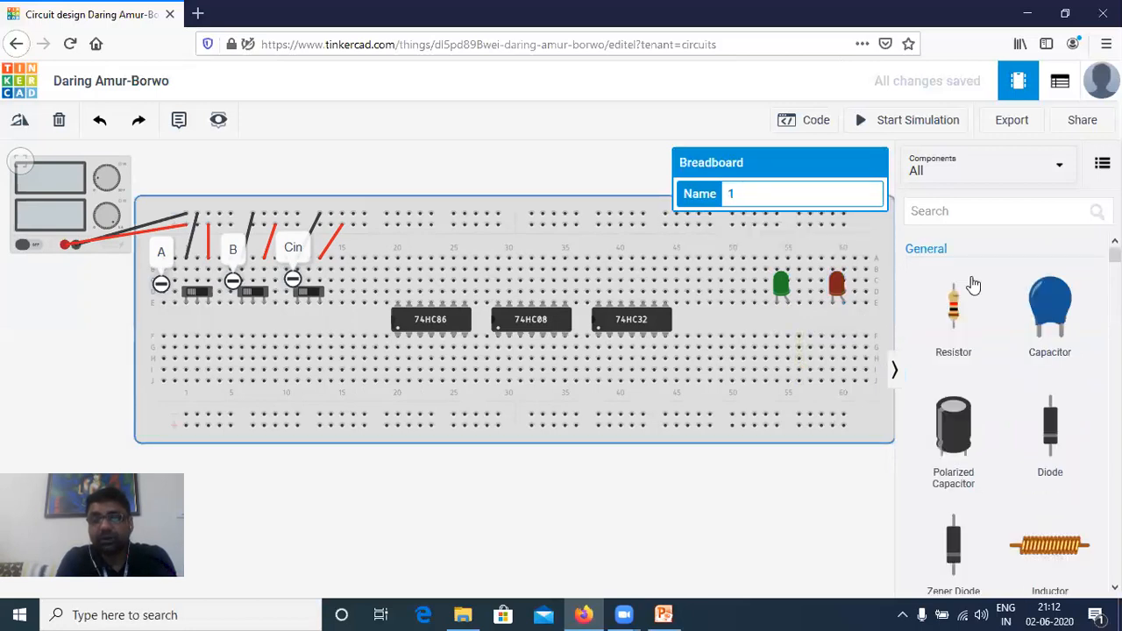
left_click_drag(954, 309, 809, 319)
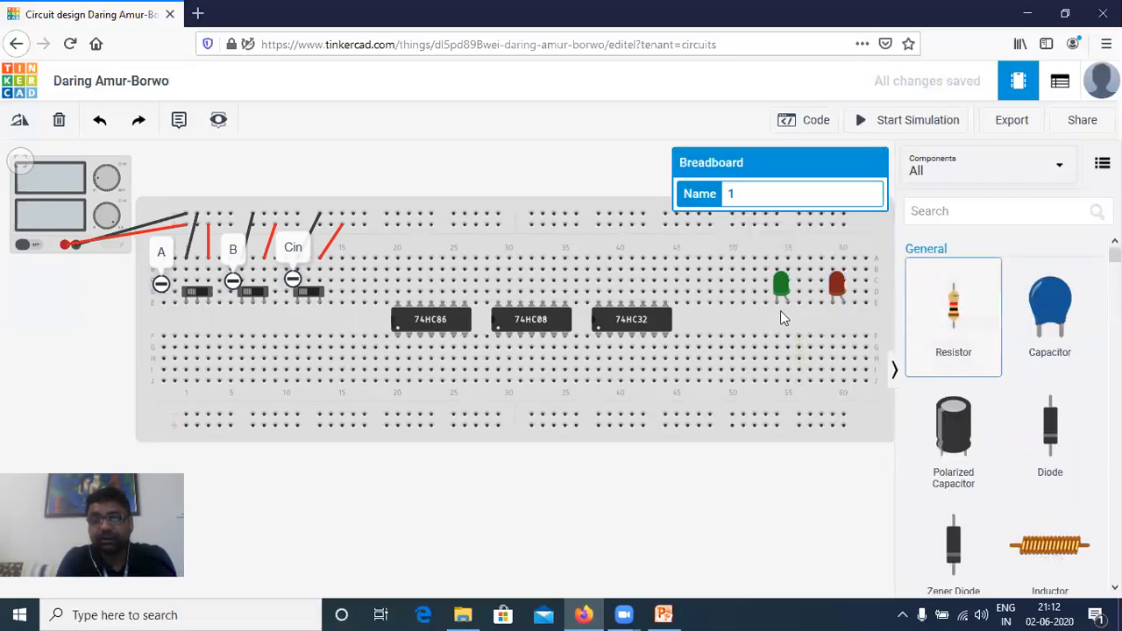
left_click(789, 323)
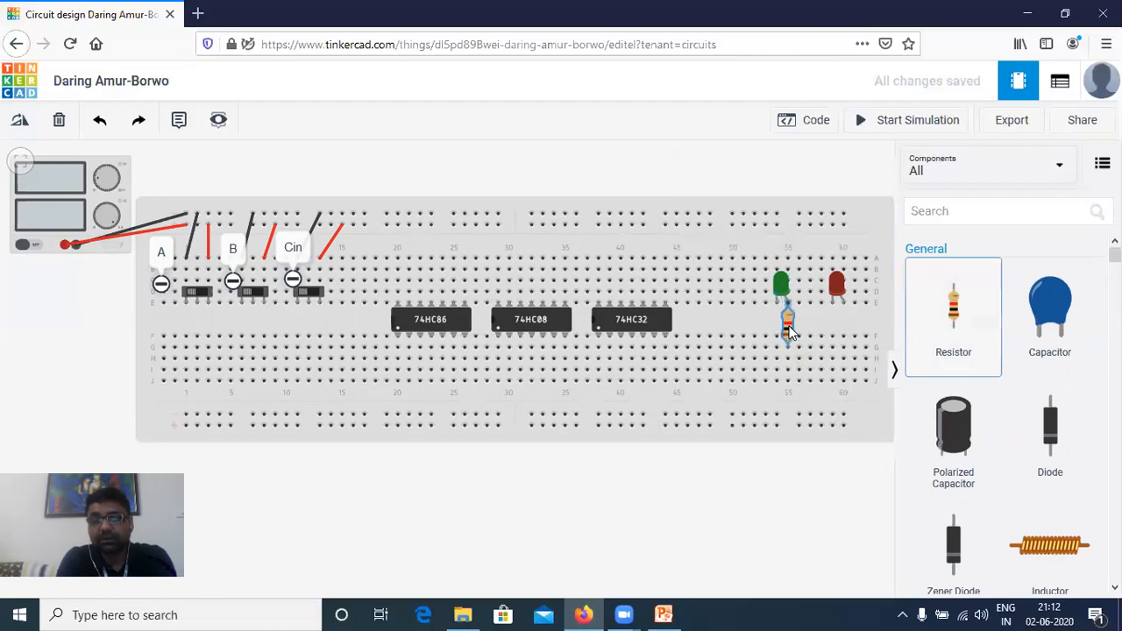
left_click(942, 318)
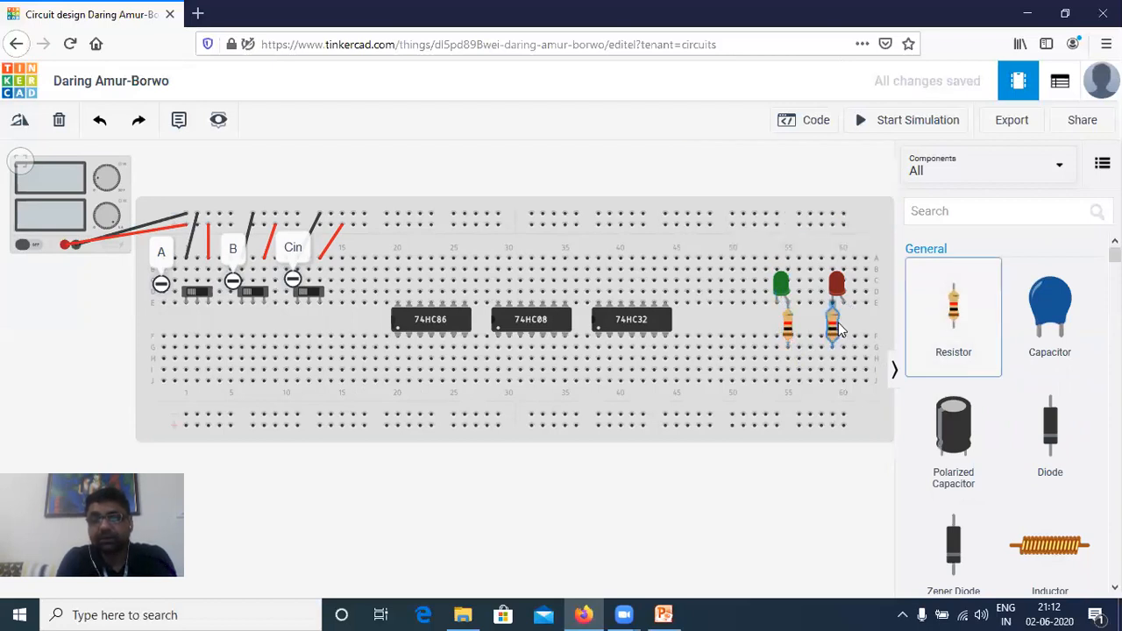
left_click(839, 407)
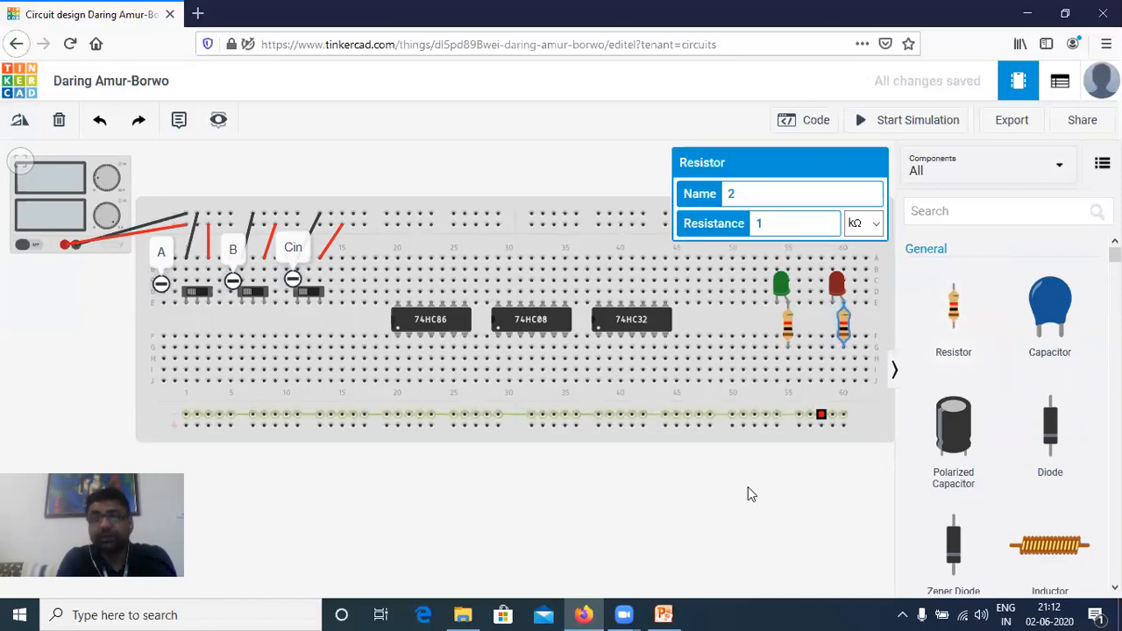
Add an annotation reading Sum above the green LED.
left_click(154, 164)
left_click(179, 124)
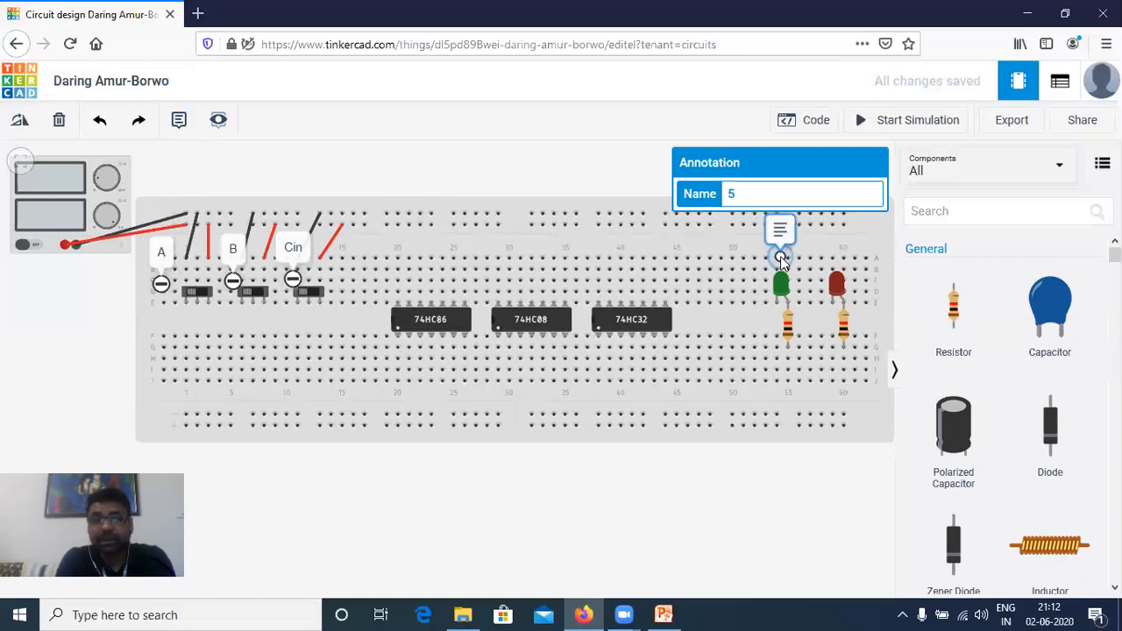
left_click(786, 227)
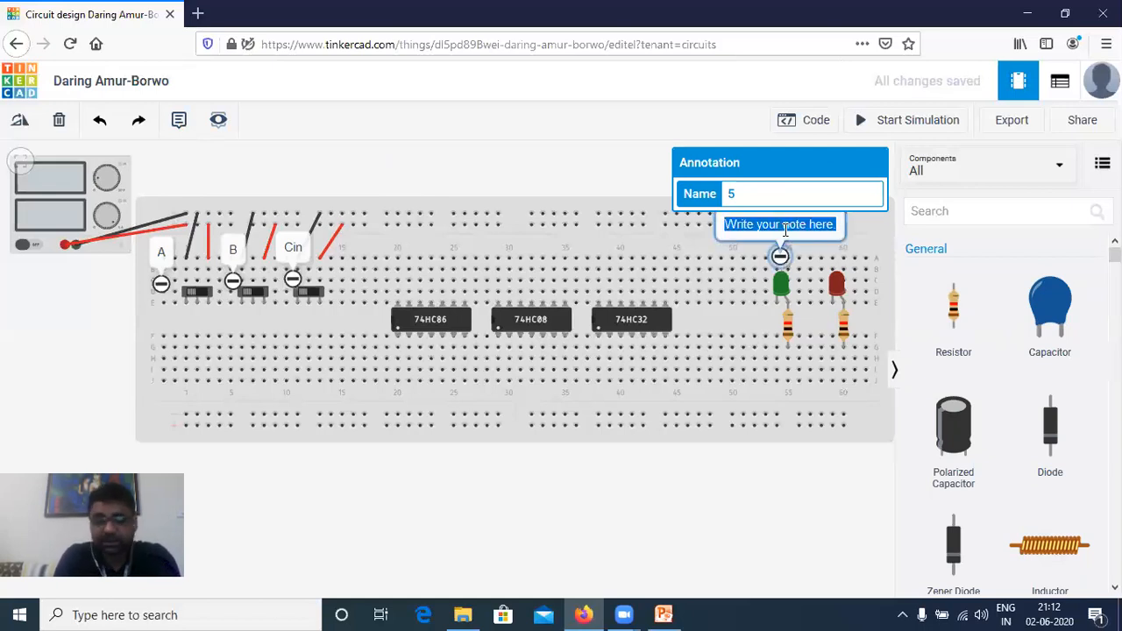
type("S")
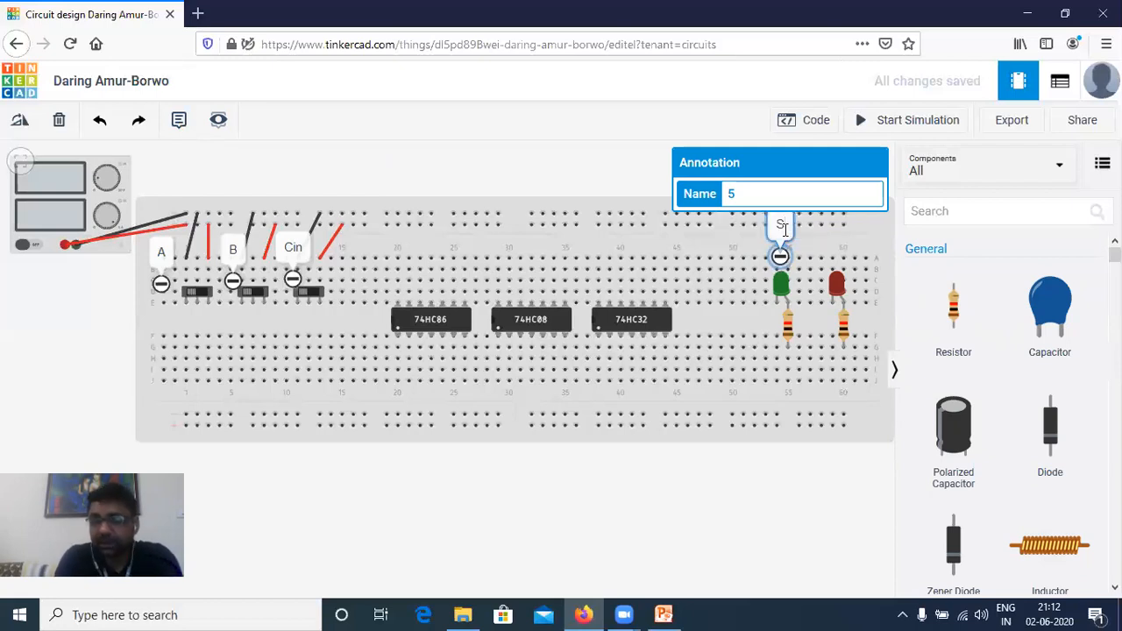
type("um")
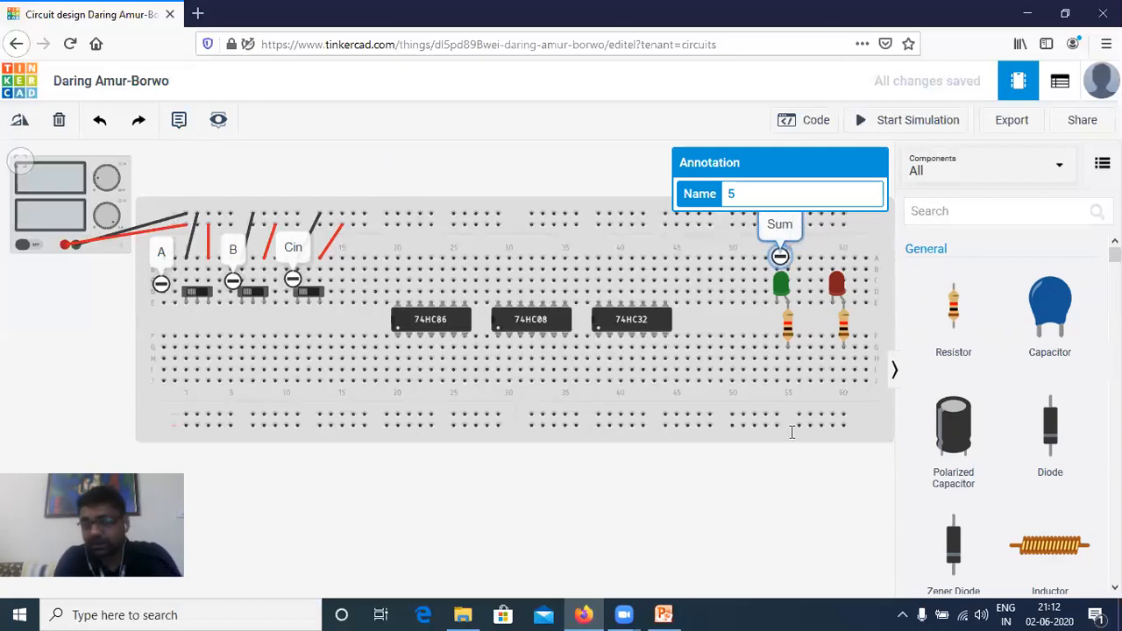
left_click(783, 508)
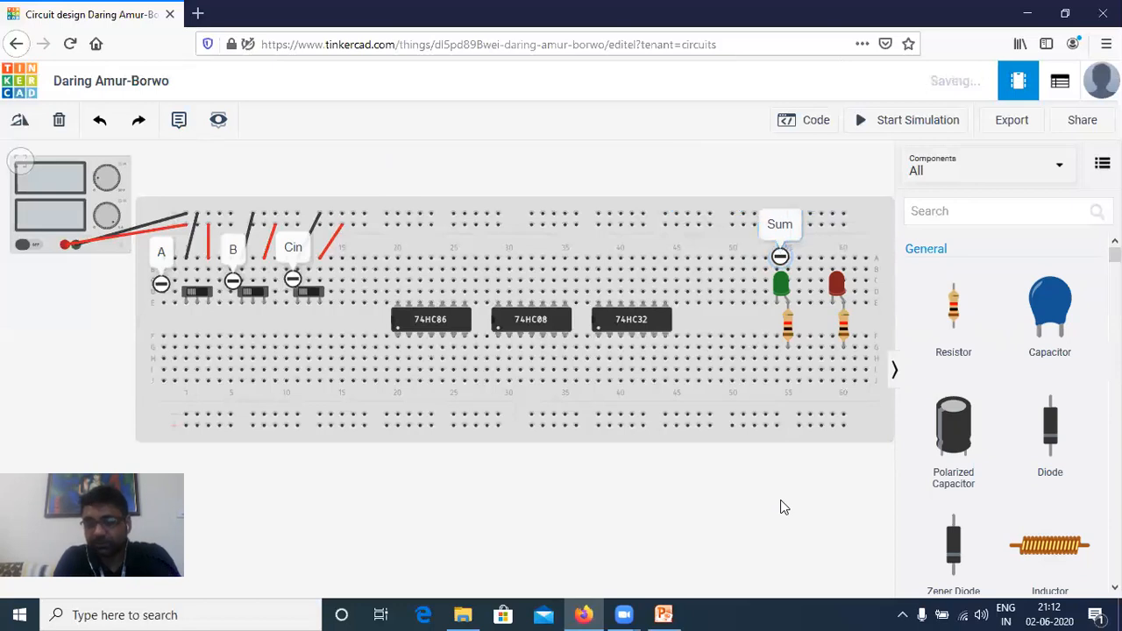
Add an annotation reading Cout above the red LED.
left_click(179, 123)
left_click(807, 256)
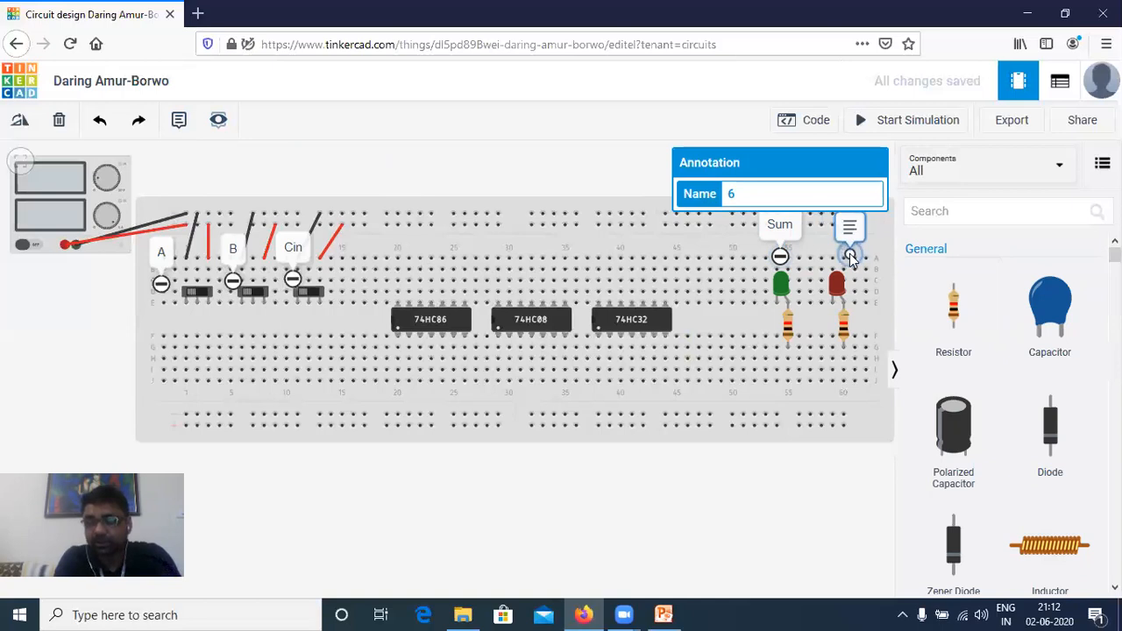
left_click(852, 226)
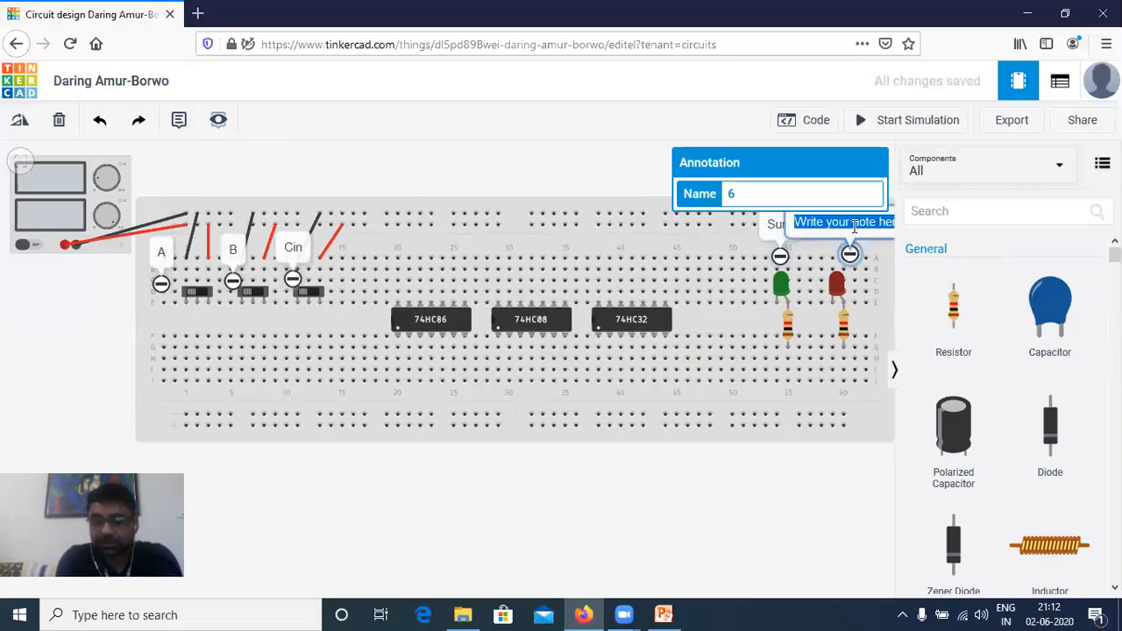
type("Cout")
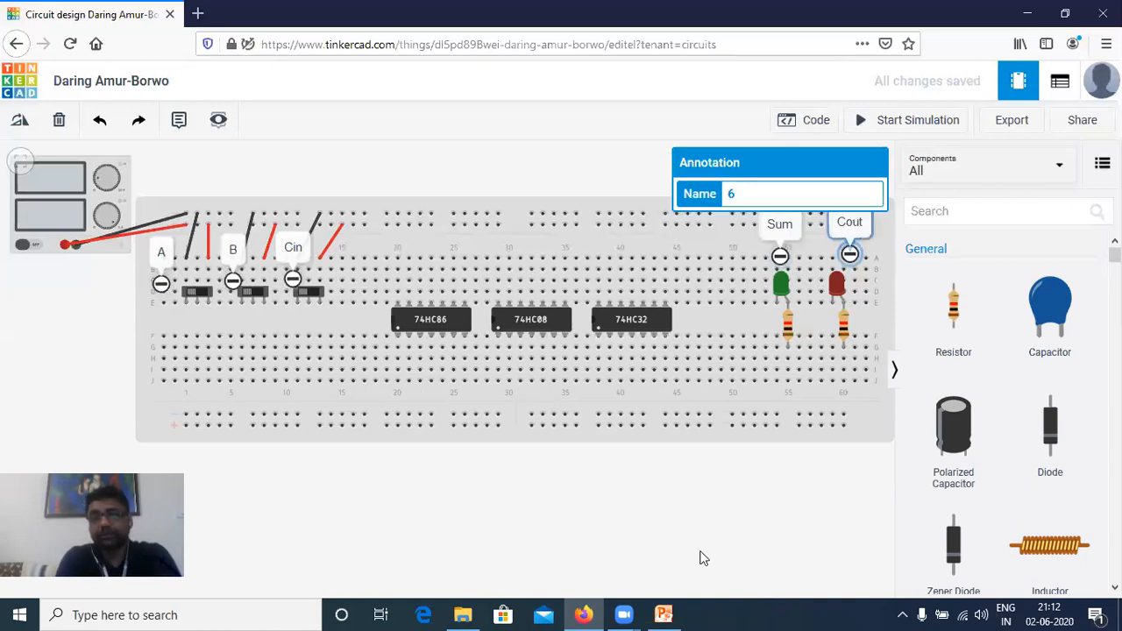
left_click(739, 500)
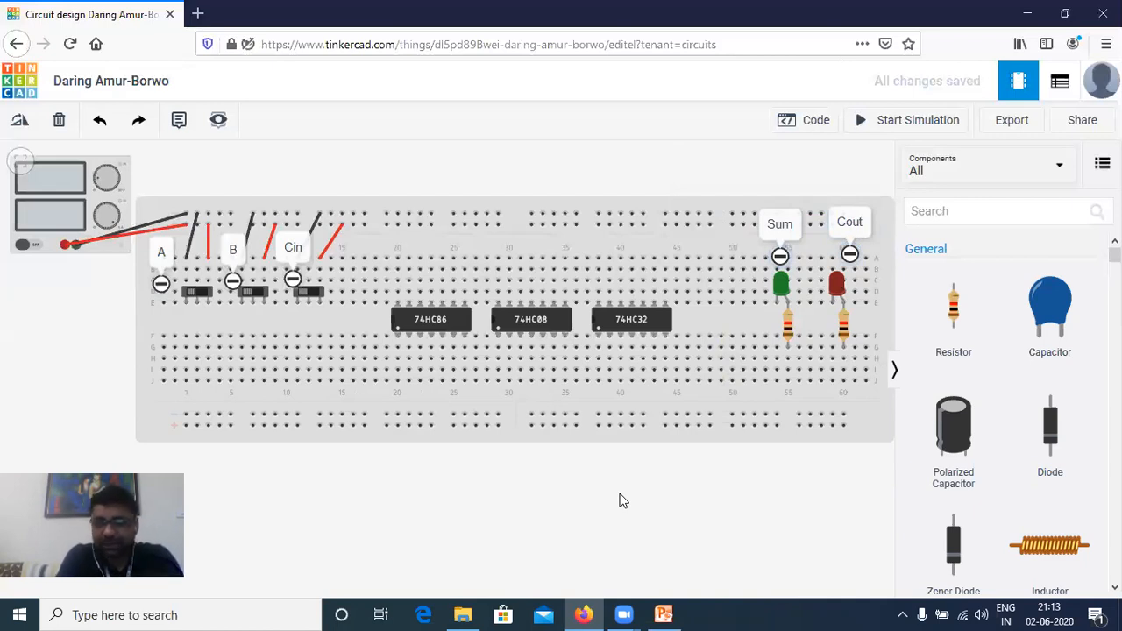
Compare the full adder diagram on the PowerPoint slide with the Tinkercad breadboard, locating input A and the first slideswitch's common terminal.
left_click(663, 613)
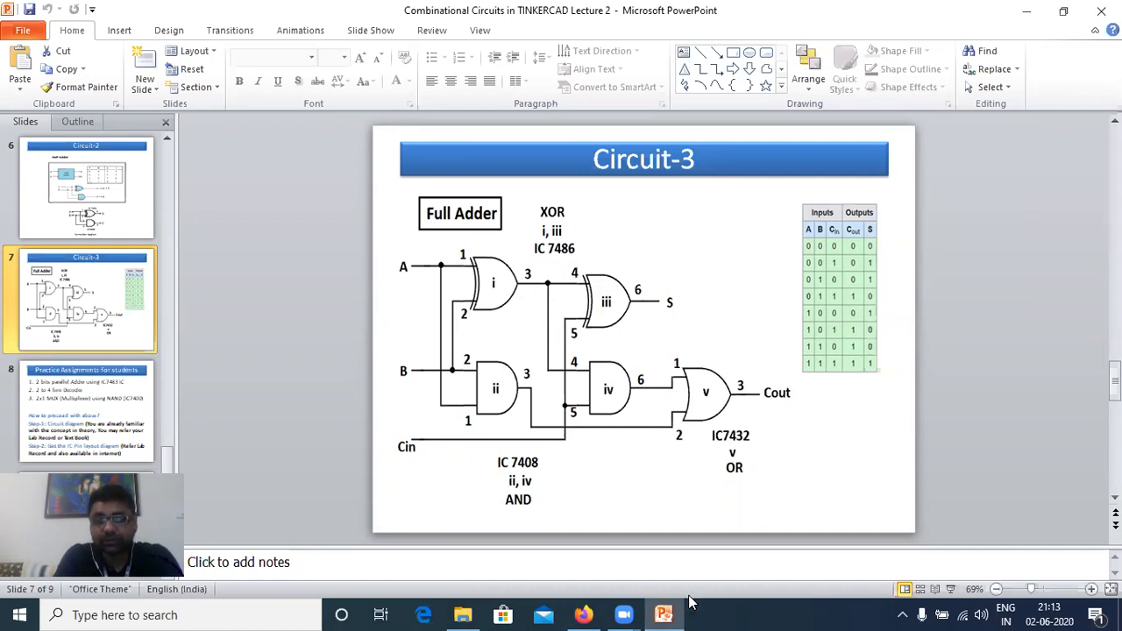
left_click(663, 614)
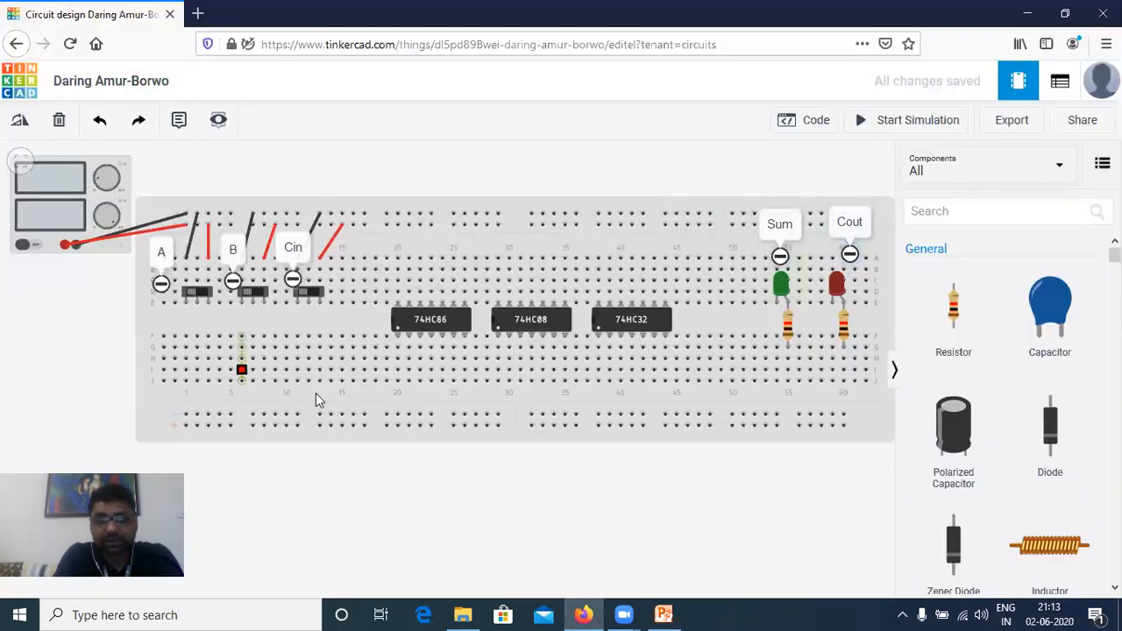
left_click_drag(241, 369, 264, 359)
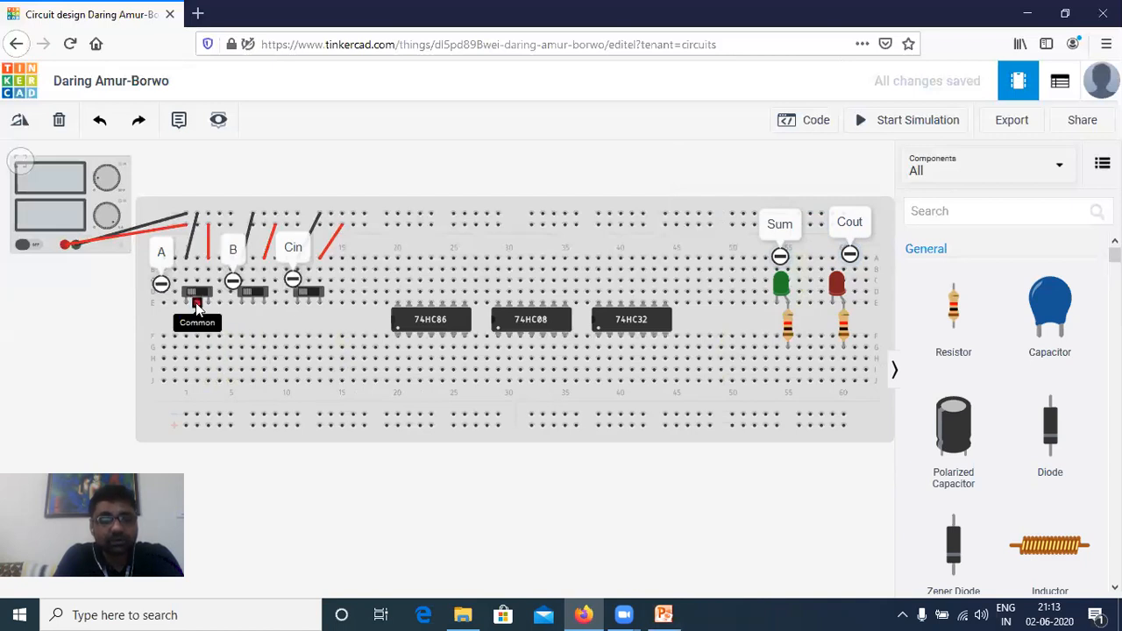
left_click(664, 614)
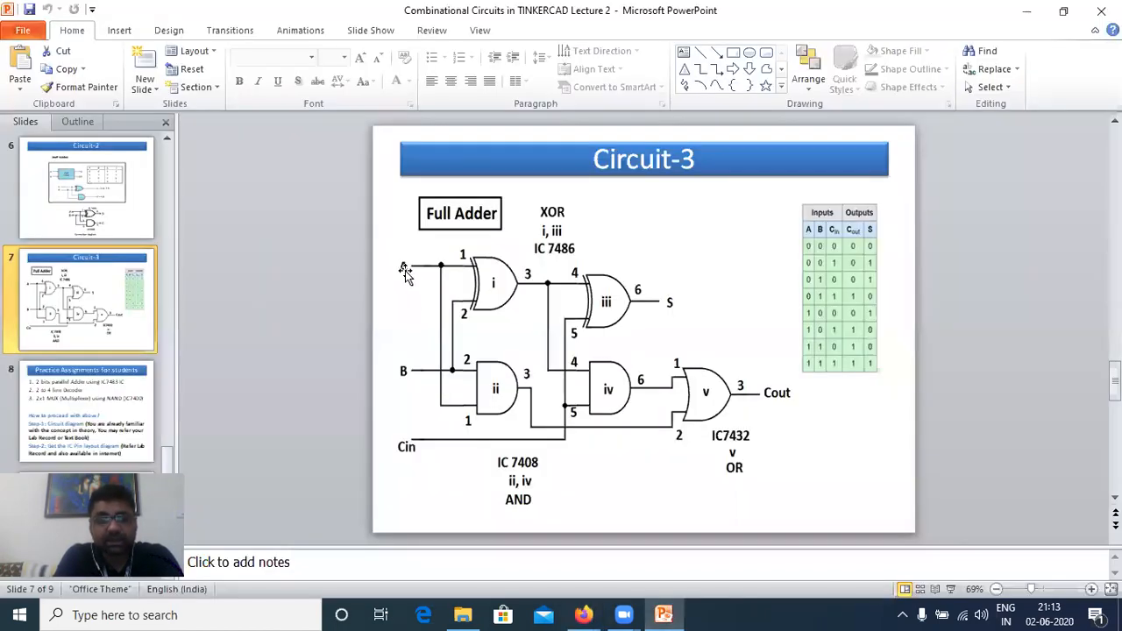
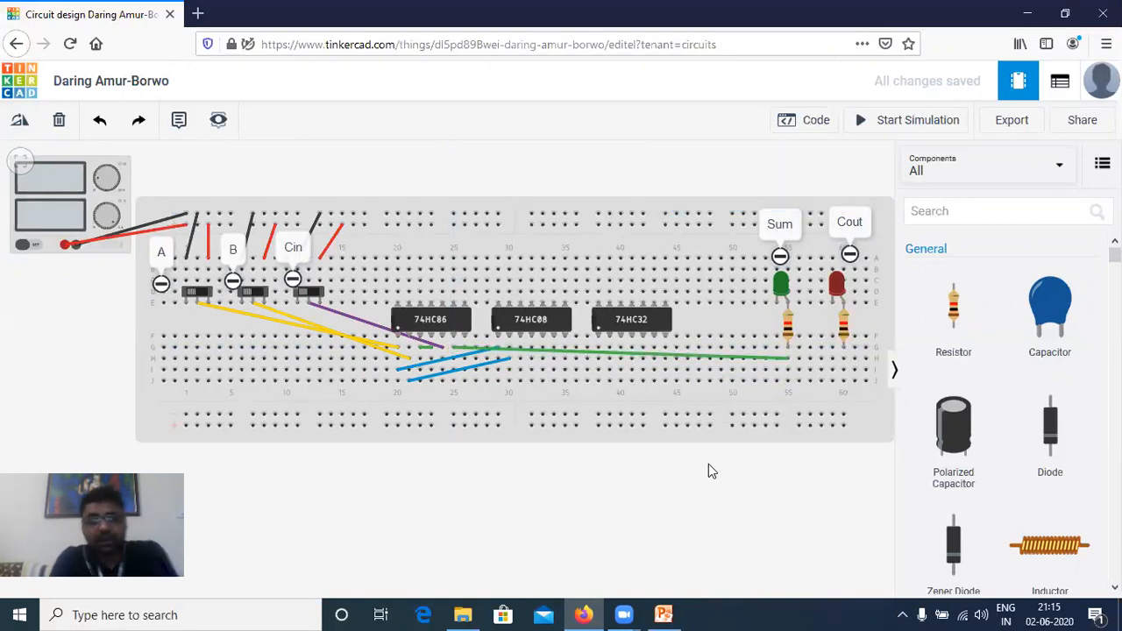
Consult the full adder diagram in PowerPoint and, back in Tinkercad, wire 74HC86 pin 3 (column 22) to 74HC08 pin 4 (column 32) in brown.
left_click(664, 615)
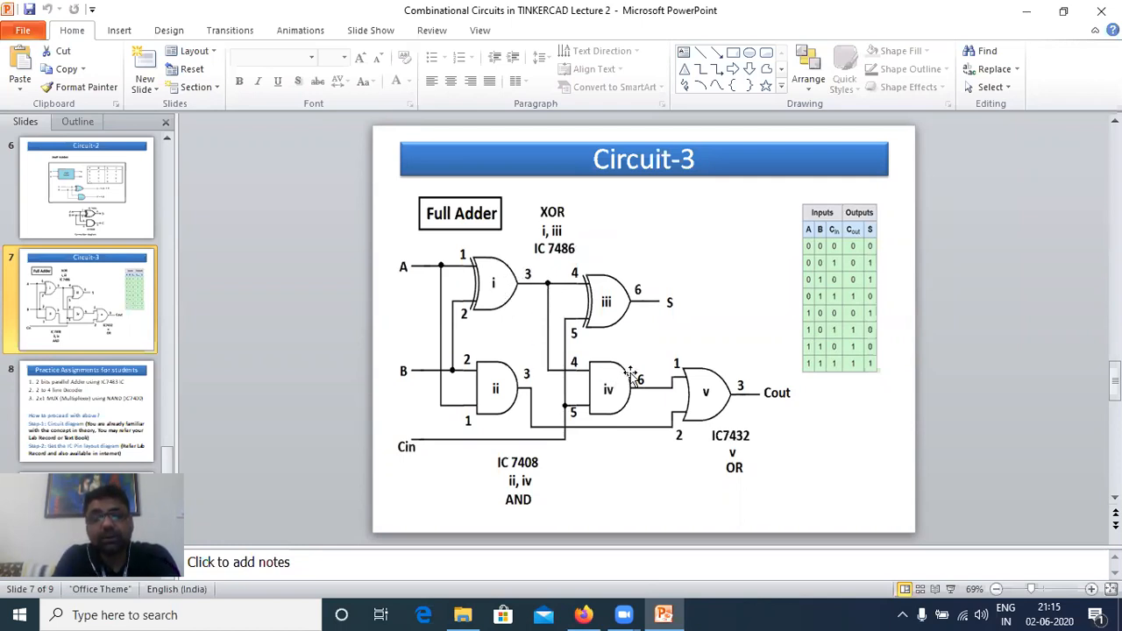
left_click(666, 614)
left_click(664, 614)
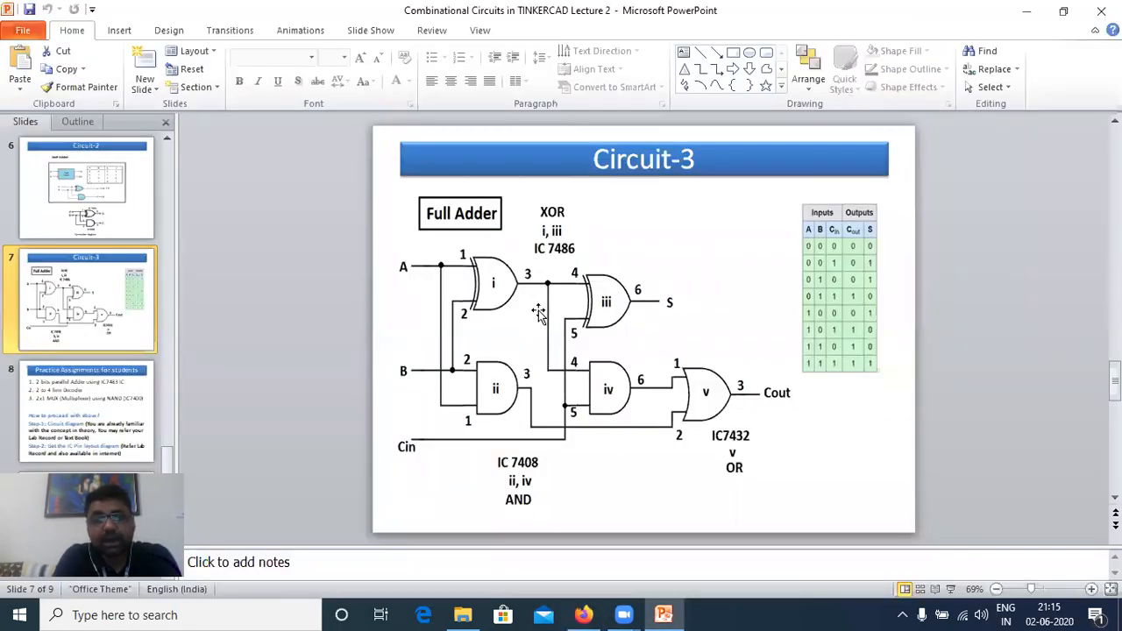
left_click(667, 613)
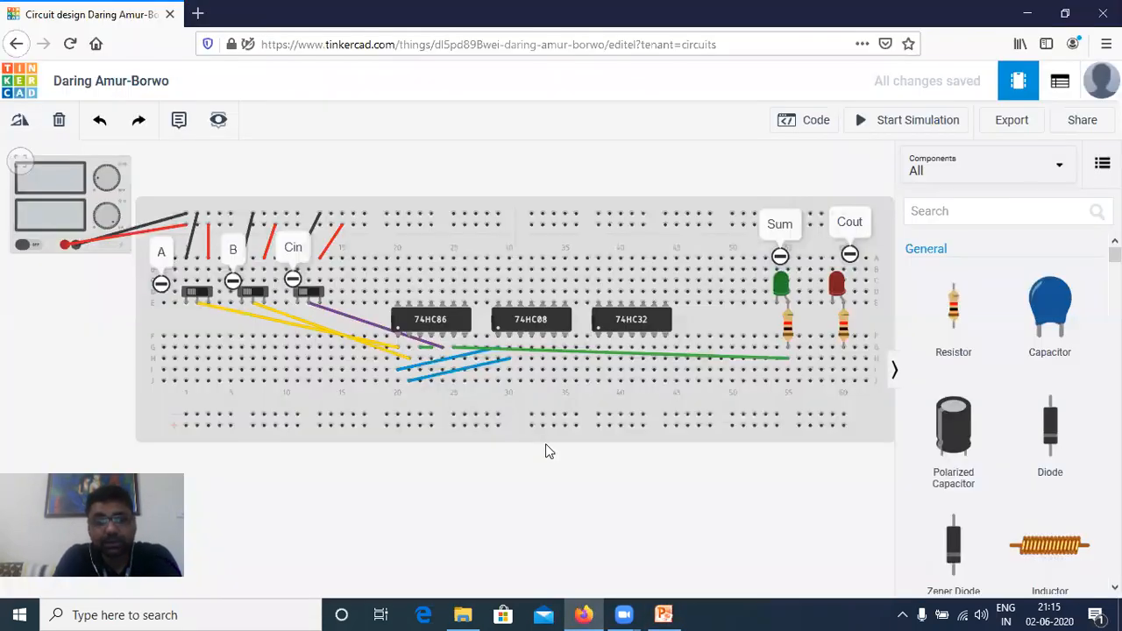
left_click(420, 360)
left_click(541, 359)
left_click_drag(538, 359, 532, 385)
left_click(764, 187)
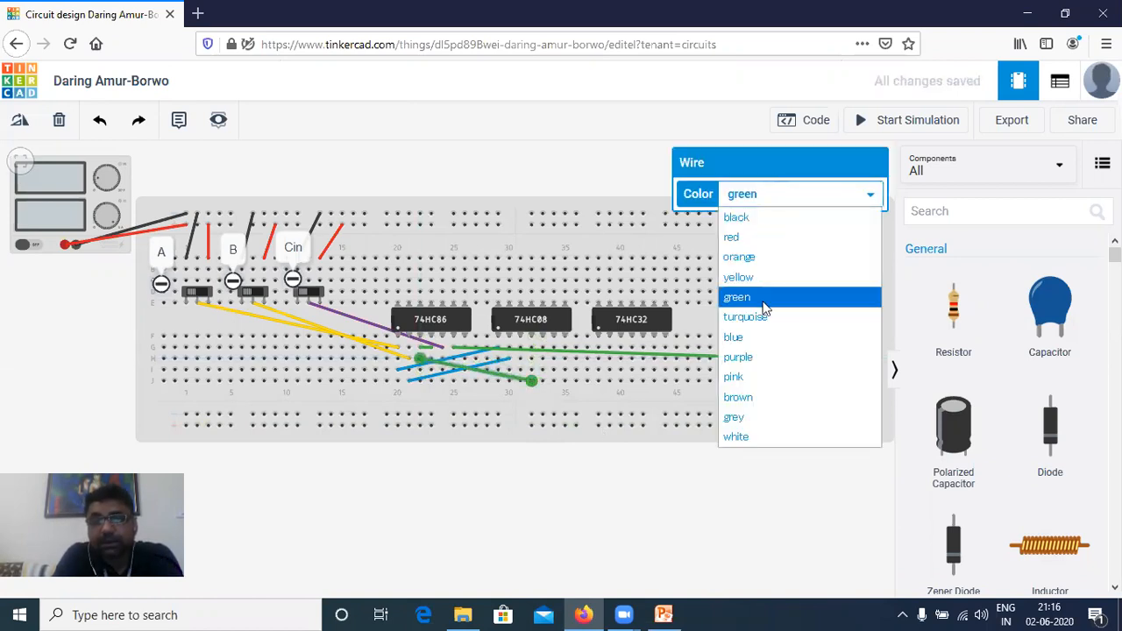
left_click(777, 396)
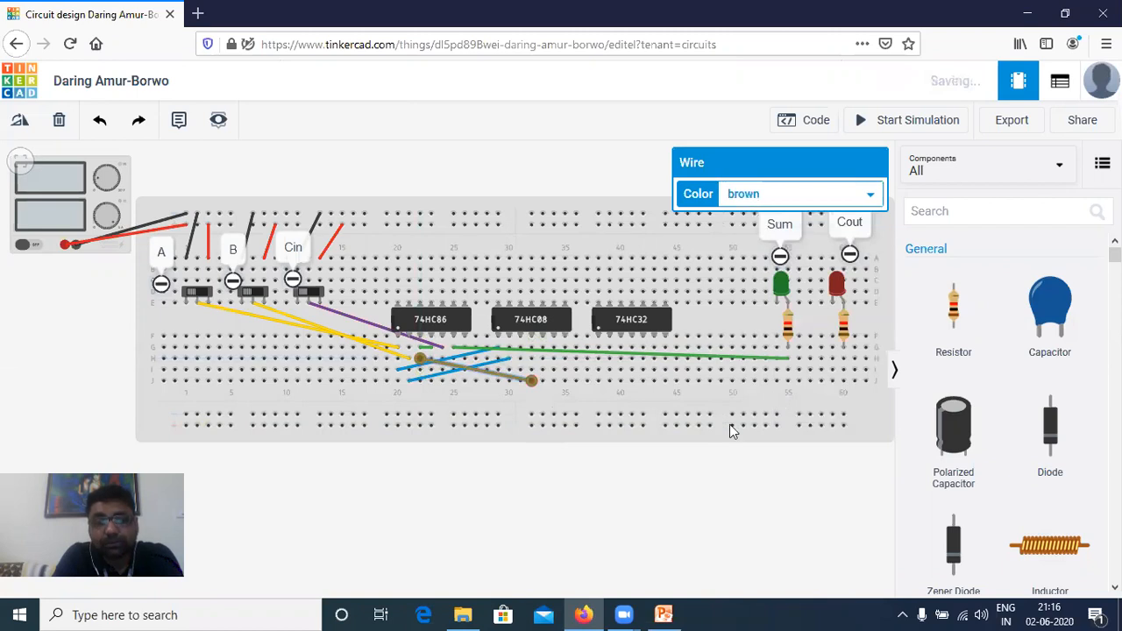
Check in the PowerPoint diagram where pin 5 of AND gate iv connects, compare it with the Cin slideswitch, and return to Tinkercad.
left_click(663, 615)
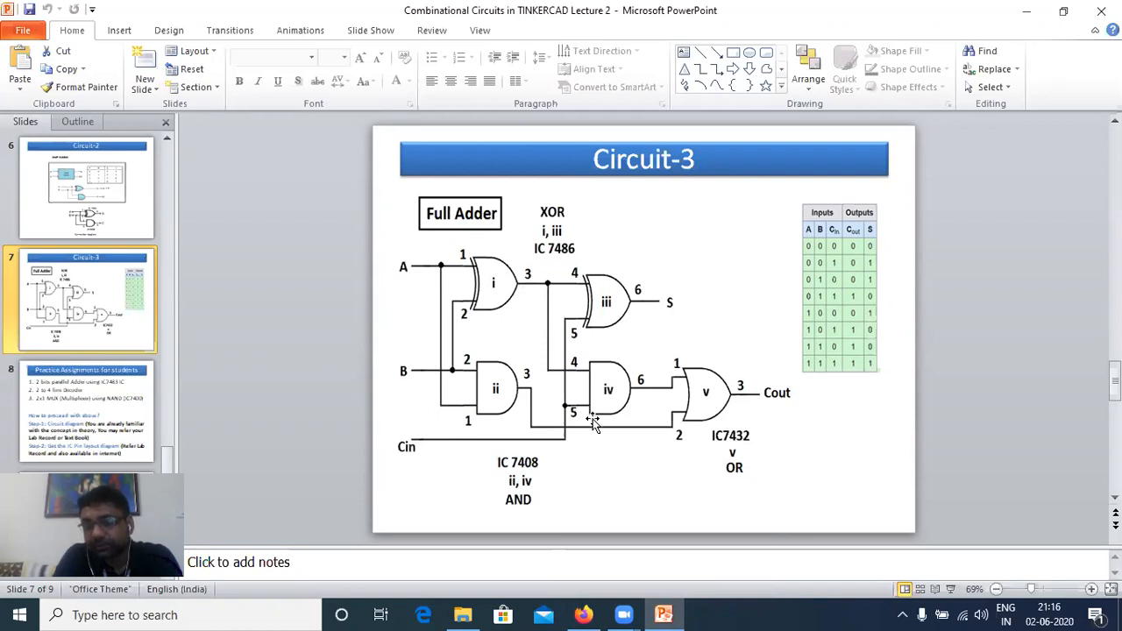
left_click(664, 615)
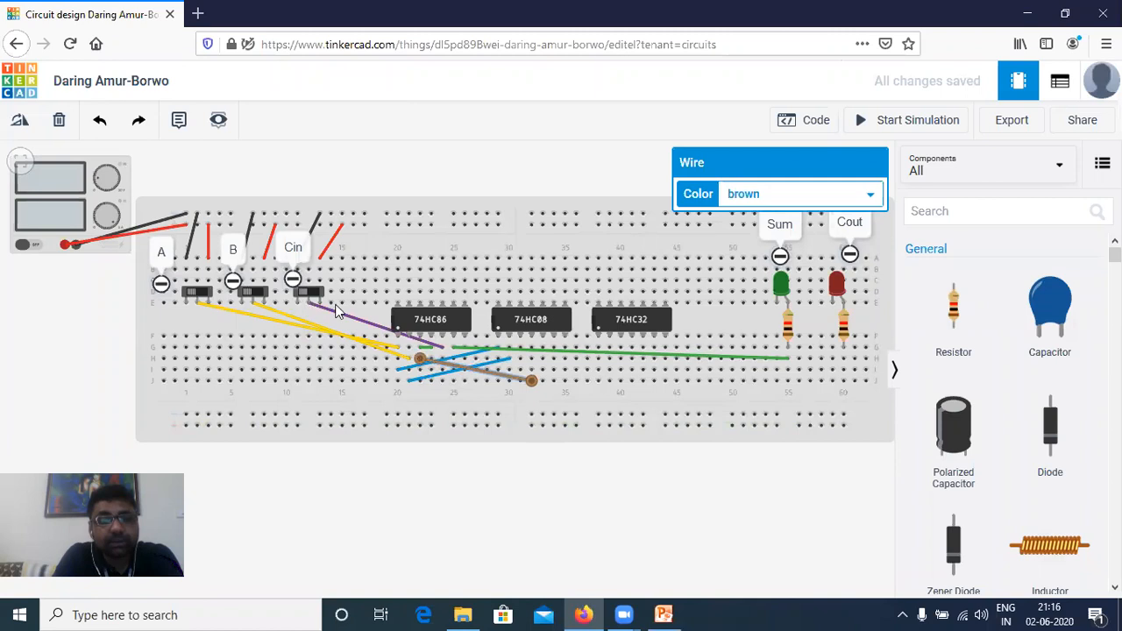
left_click(666, 614)
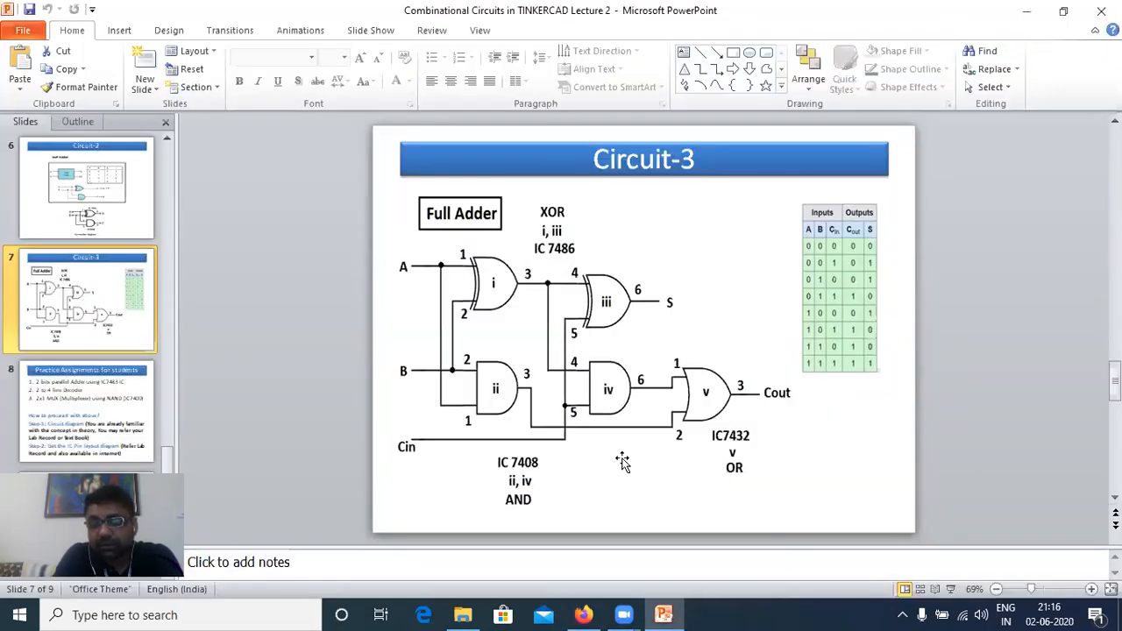
left_click(666, 613)
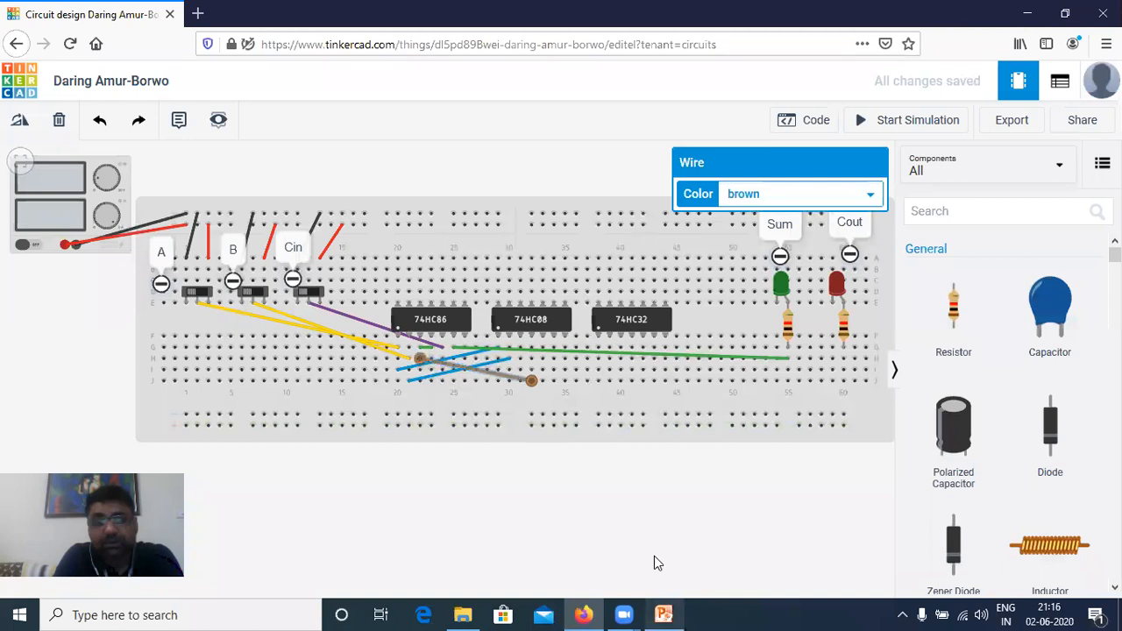
Wire 74HC86 pin 5 (column 24) to 74HC08 pin 5 (column 33) and color the wire brown.
left_click(442, 382)
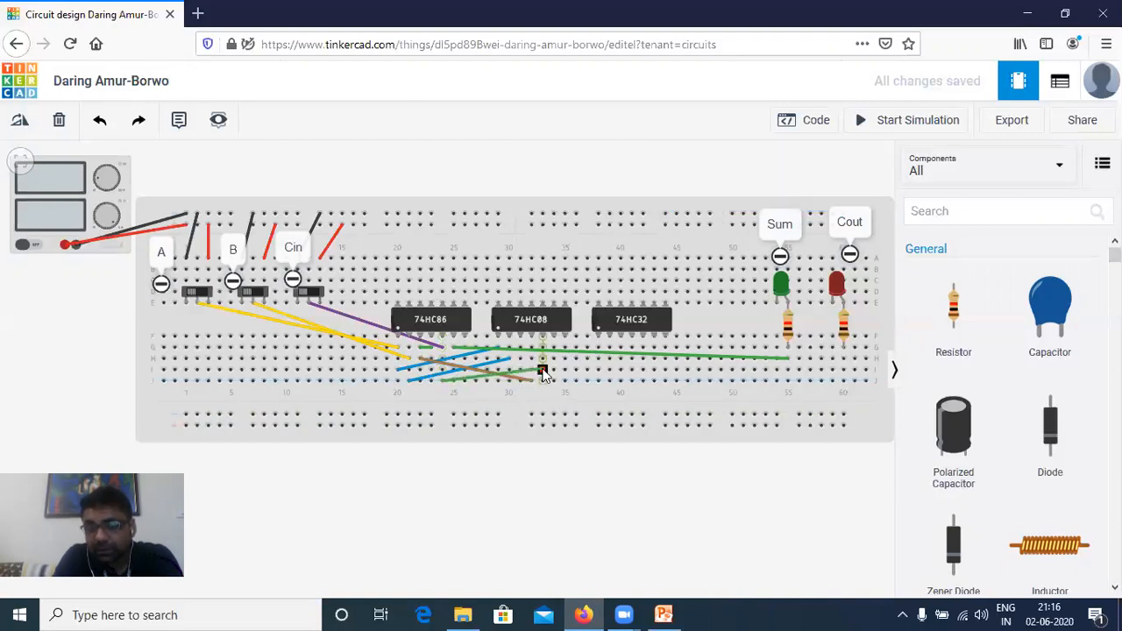
left_click(543, 372)
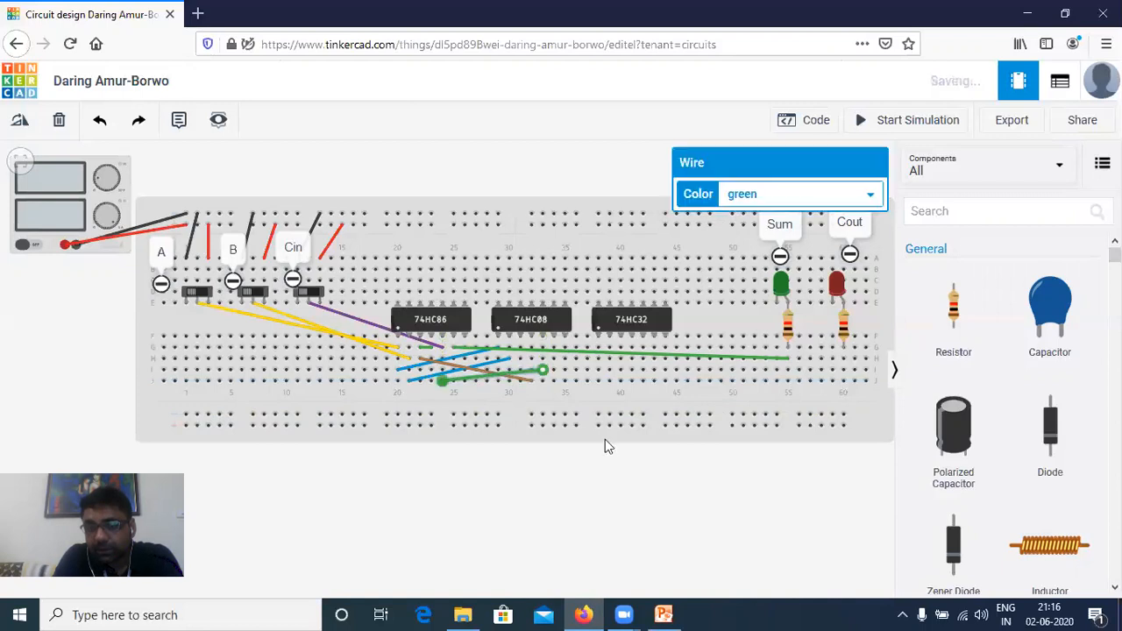
left_click(798, 195)
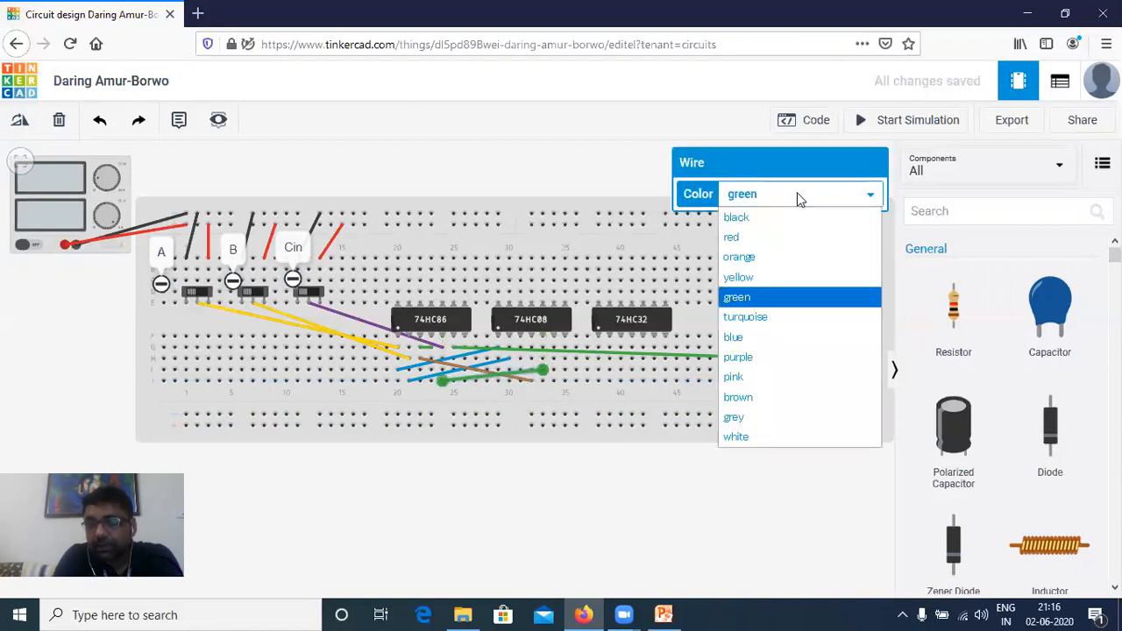
left_click(776, 397)
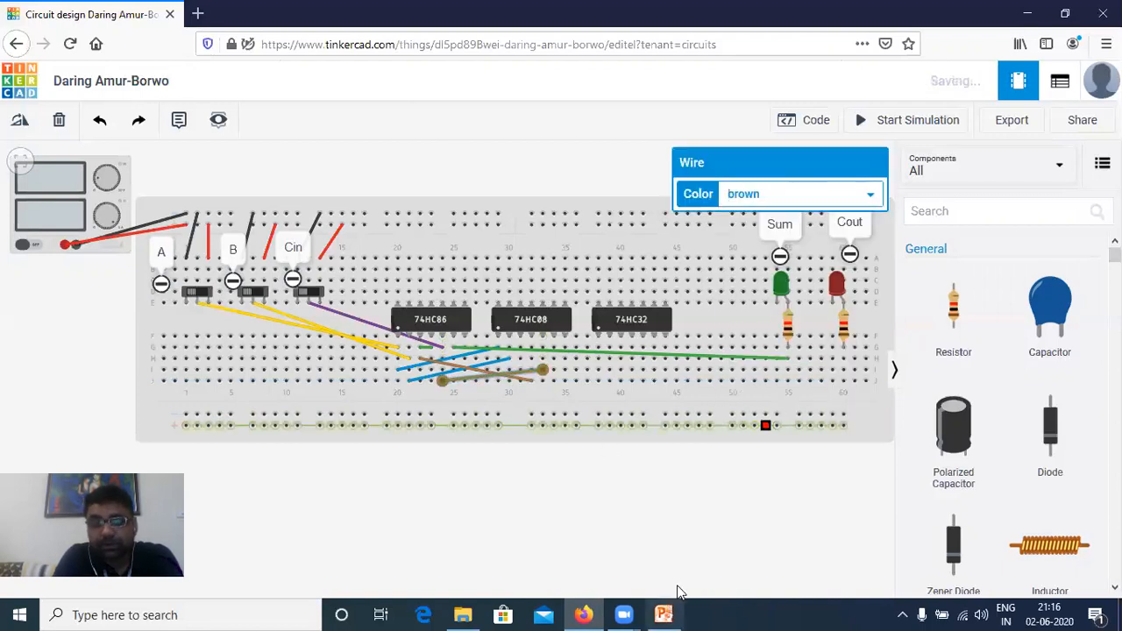
Consult the full adder diagram in PowerPoint and, back in Tinkercad, wire 74HC08 pin 6 (column 34) to 74HC32 pin 1 (column 38).
left_click(664, 615)
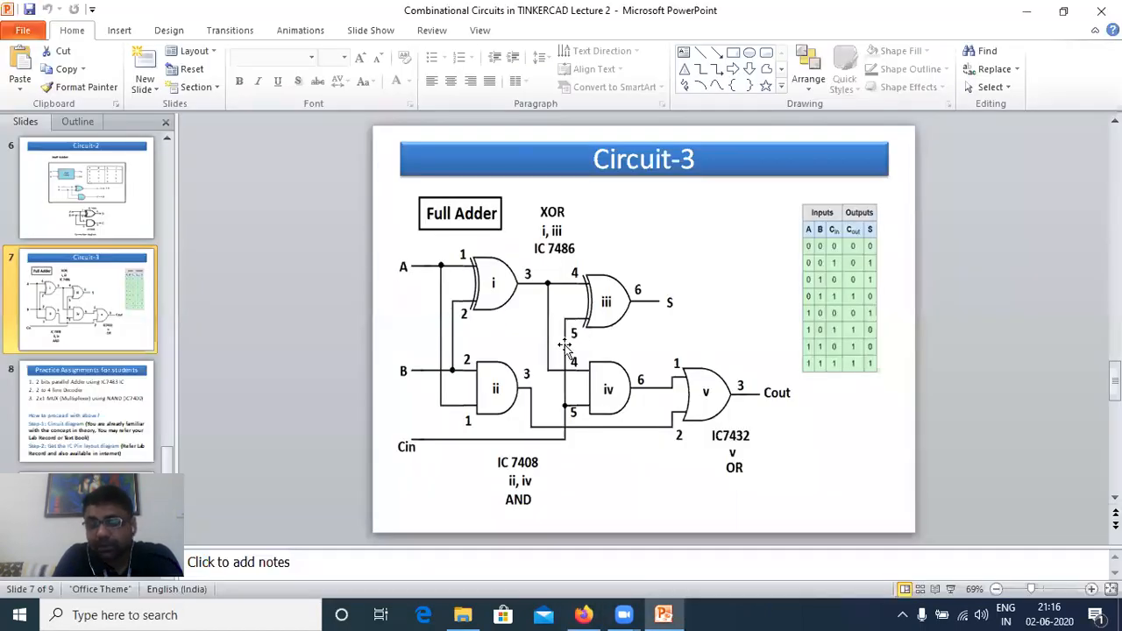
left_click(666, 613)
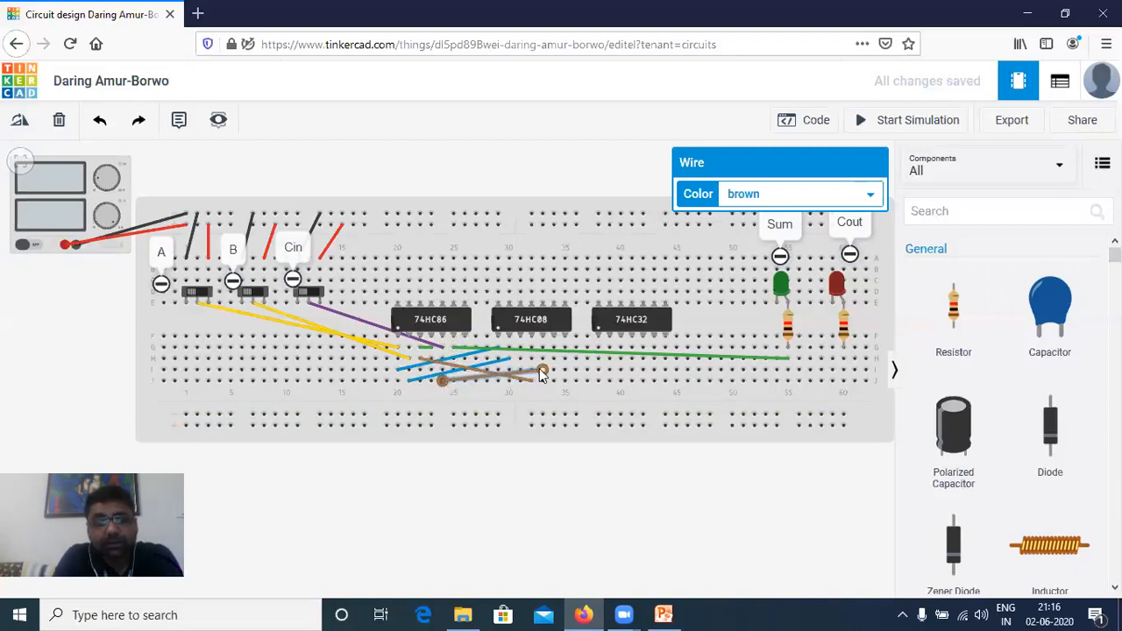
left_click(663, 613)
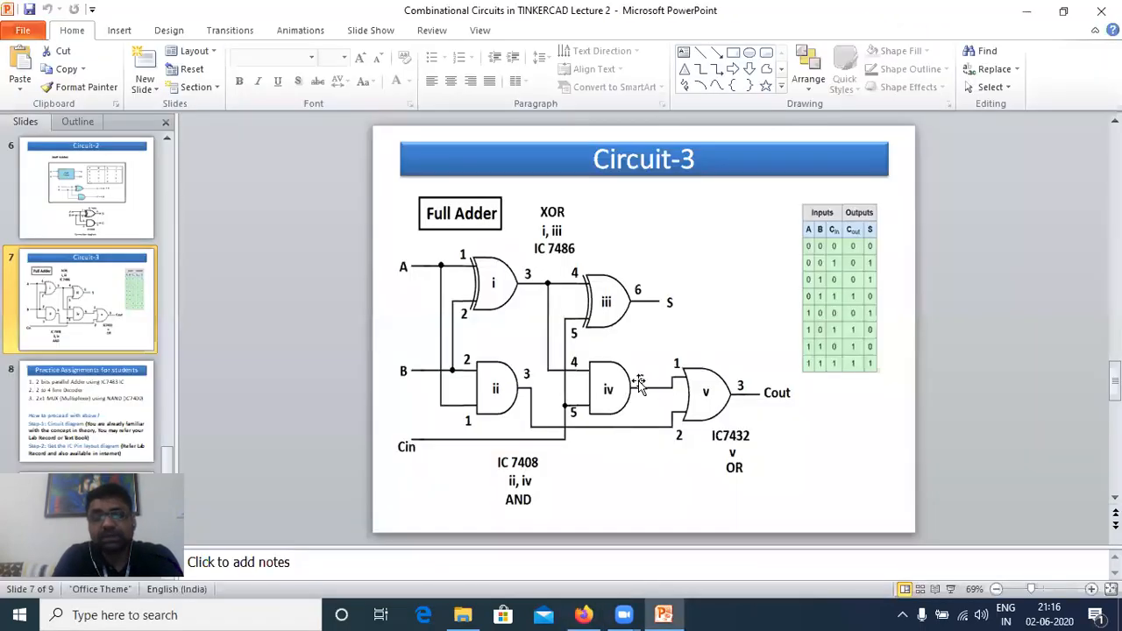
left_click(664, 613)
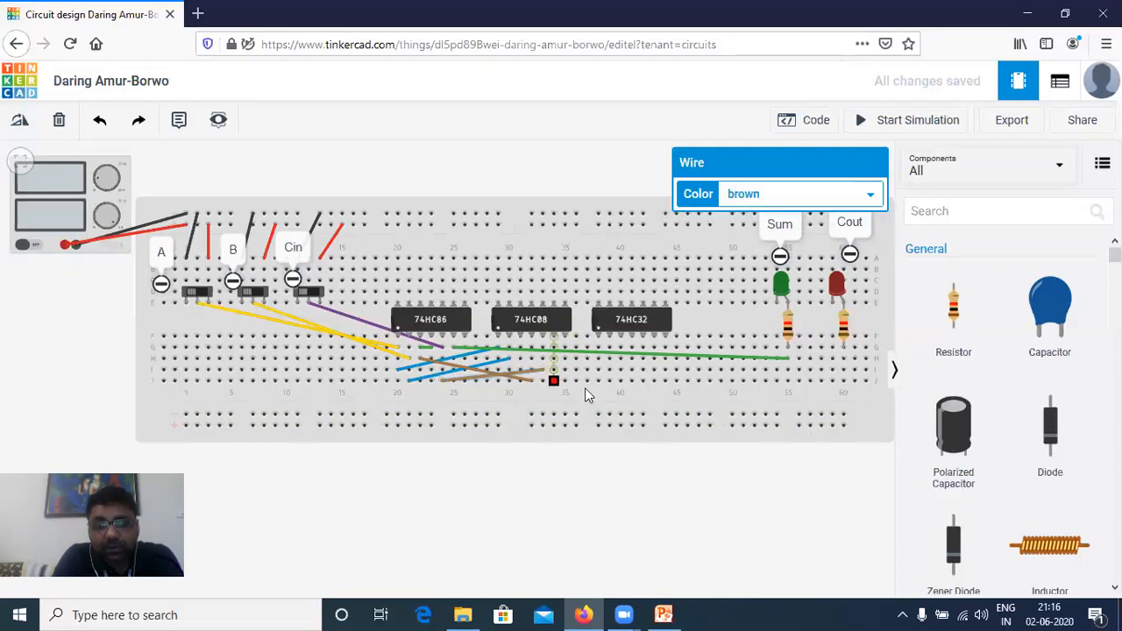
left_click(554, 379)
left_click(597, 369)
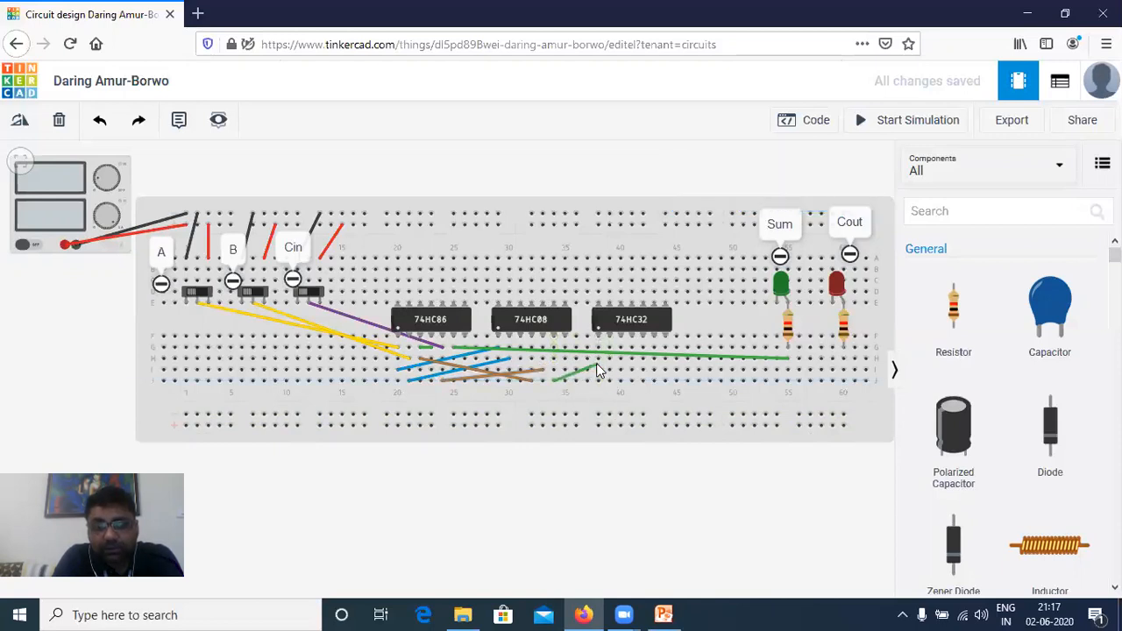
left_click(599, 371)
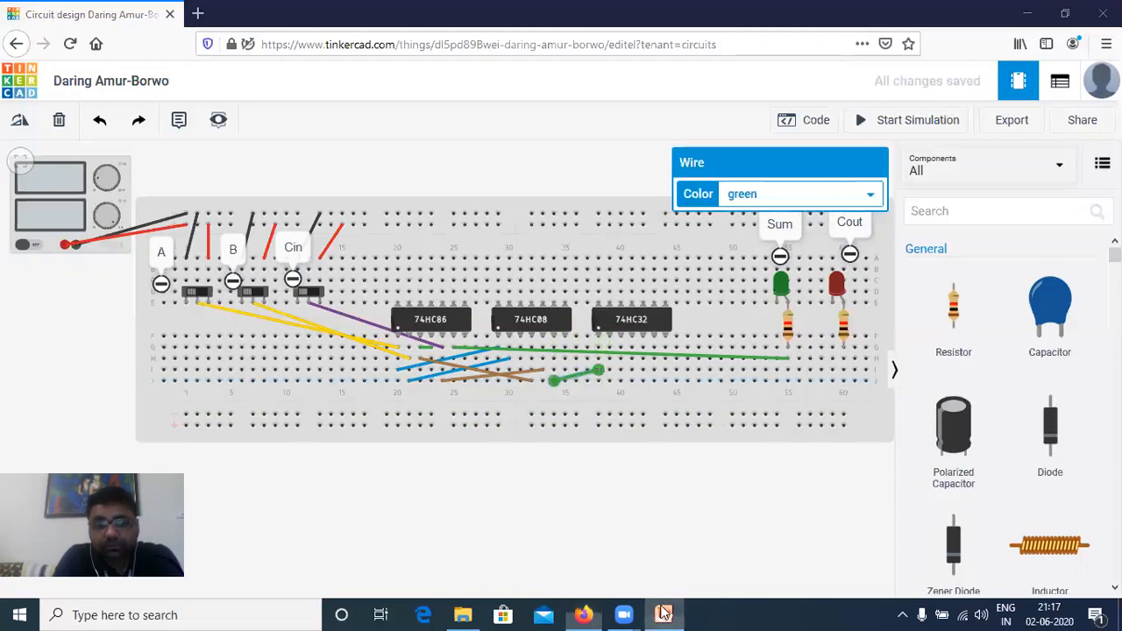
Check the diagram in PowerPoint and, back in Tinkercad, wire 74HC08 pin 3 (column 31) to 74HC32 pin 2 (column 39) in pink.
left_click(663, 614)
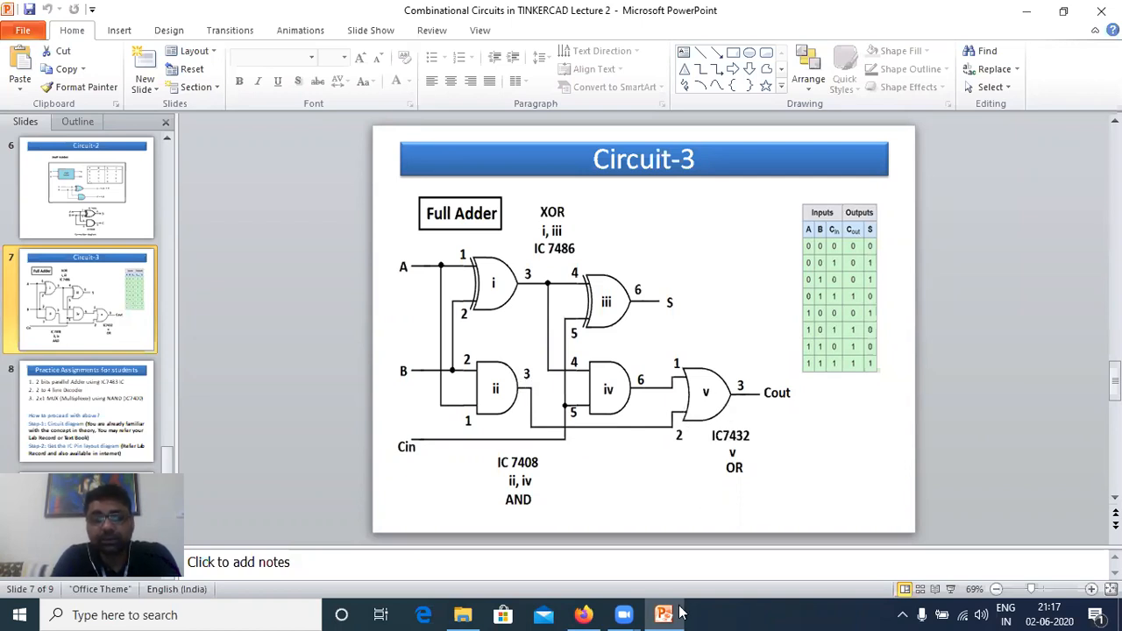
left_click(583, 614)
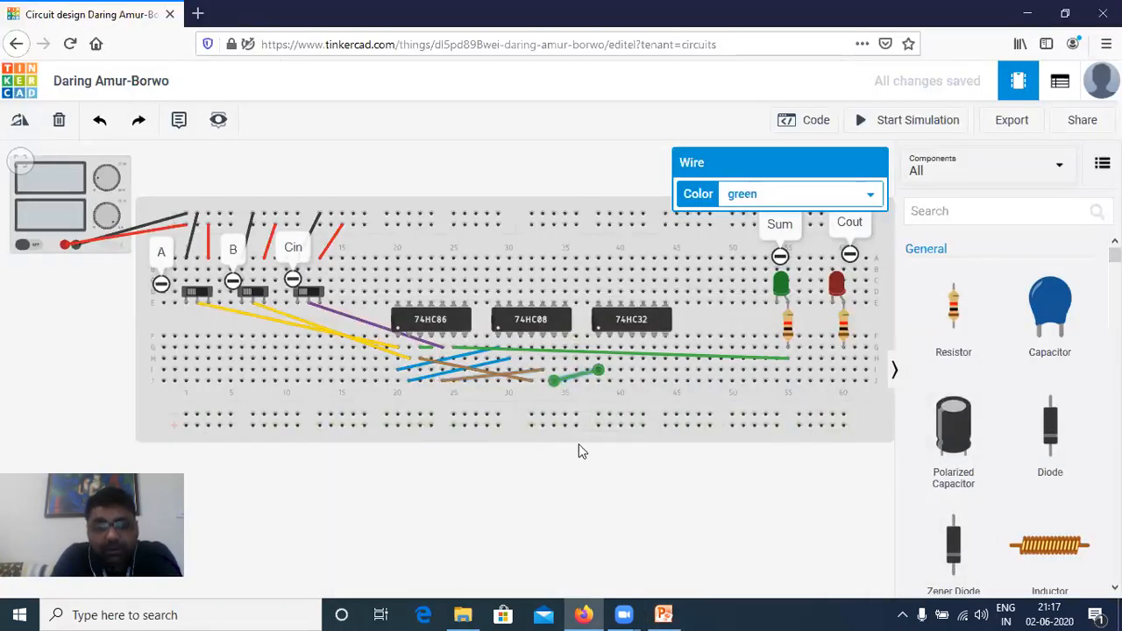
left_click(520, 358)
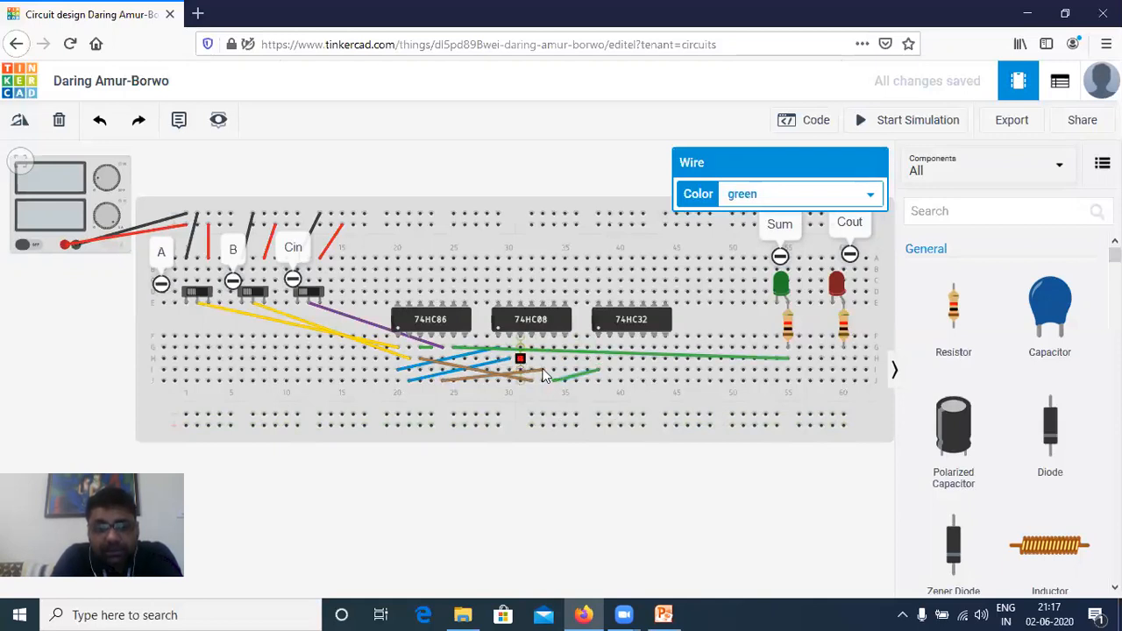
left_click(610, 359)
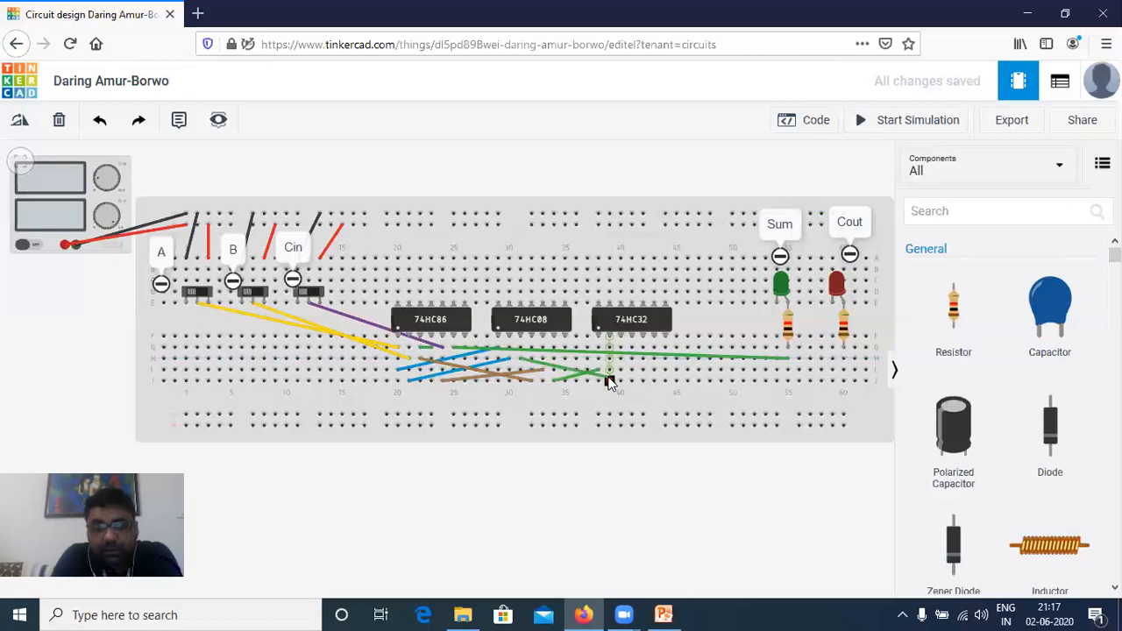
left_click(609, 380)
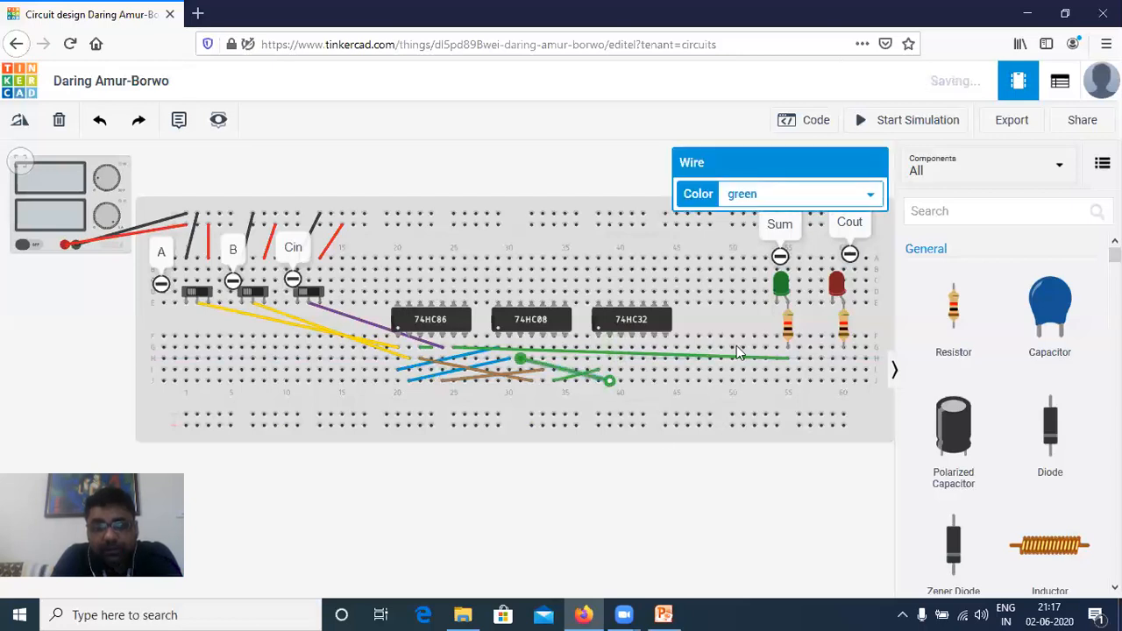
left_click(794, 196)
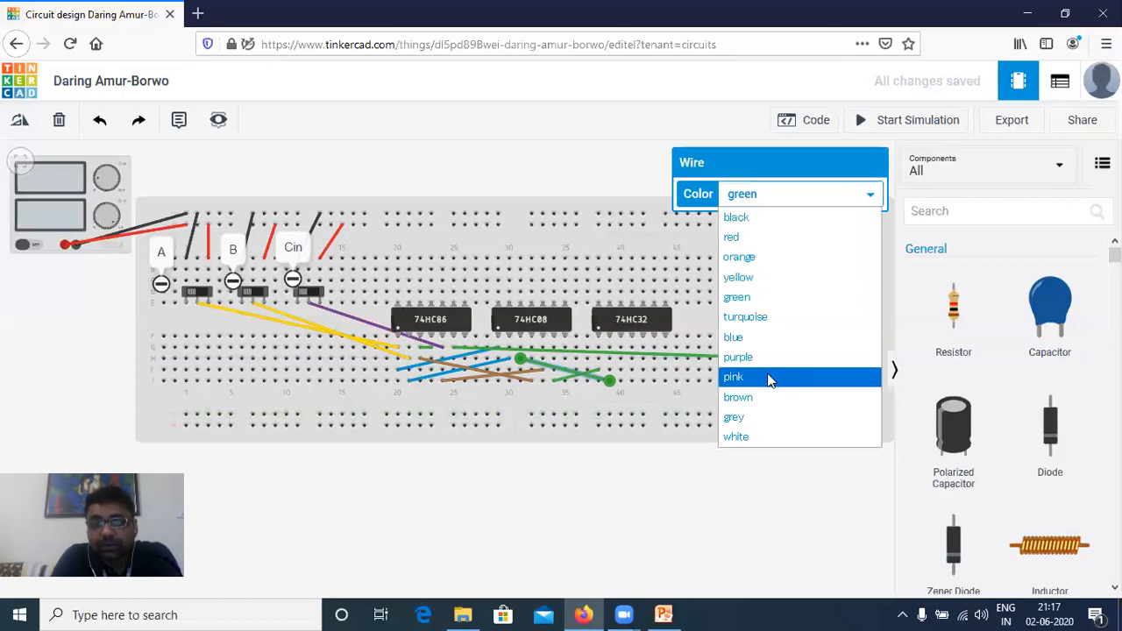
left_click(768, 376)
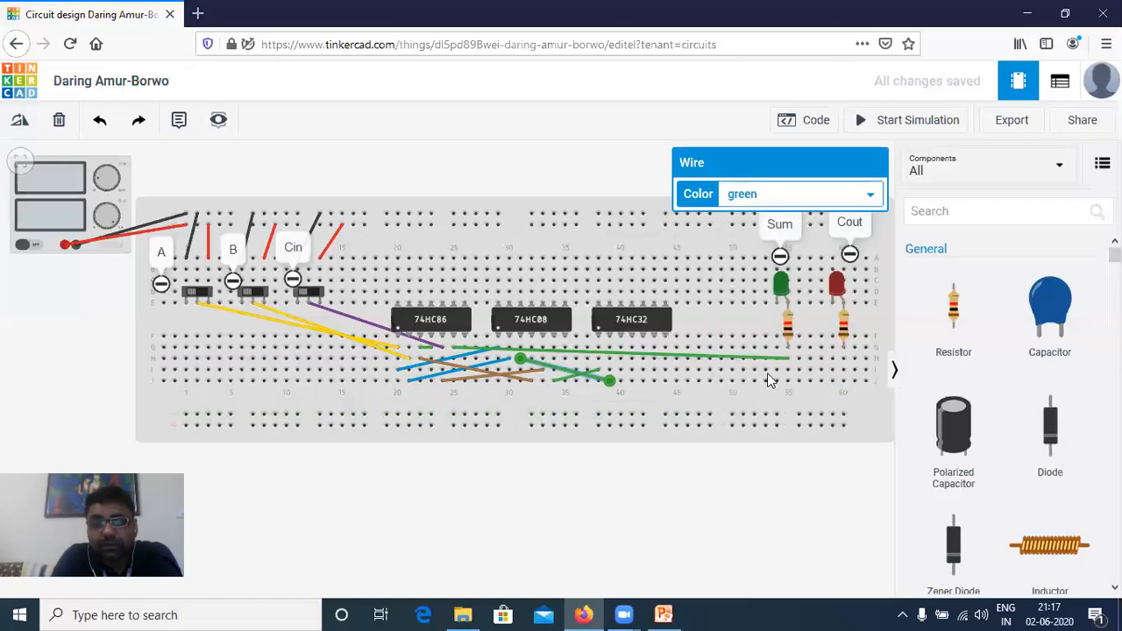
Recolor the wire between 74HC08 pin 6 and 74HC32 pin 1 pink.
left_click(568, 383)
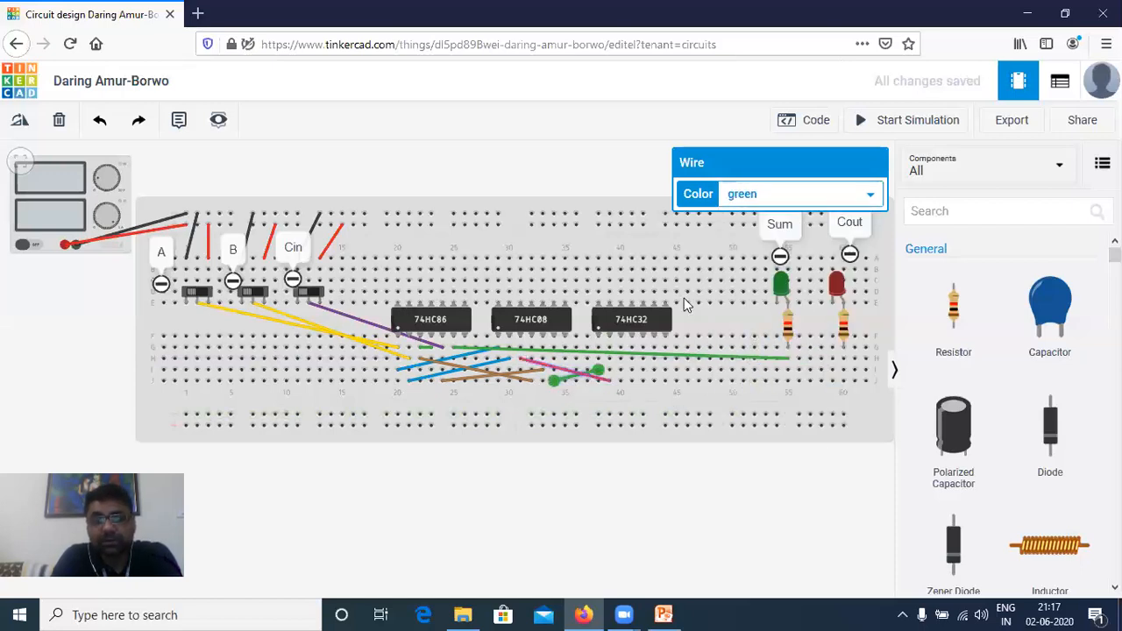
left_click(757, 198)
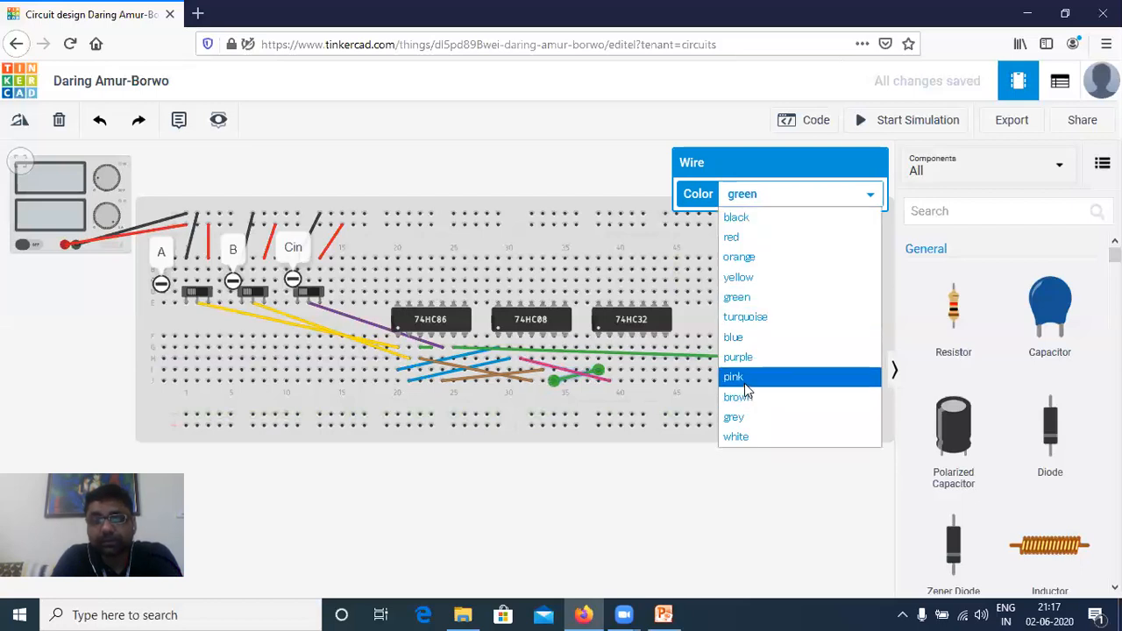
left_click(745, 383)
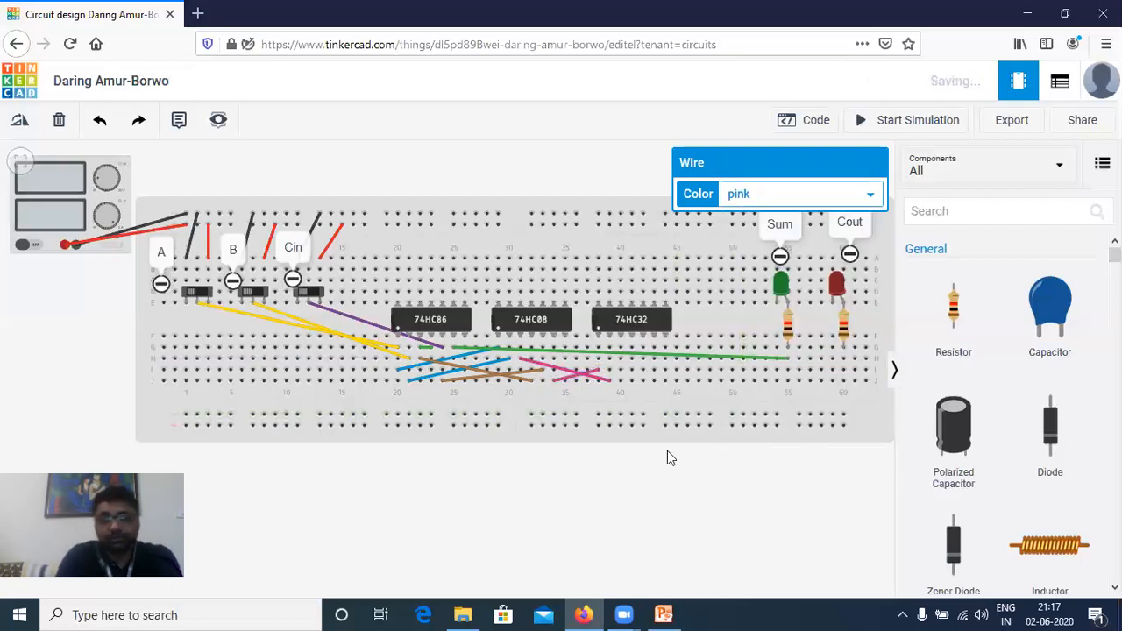
left_click(667, 450)
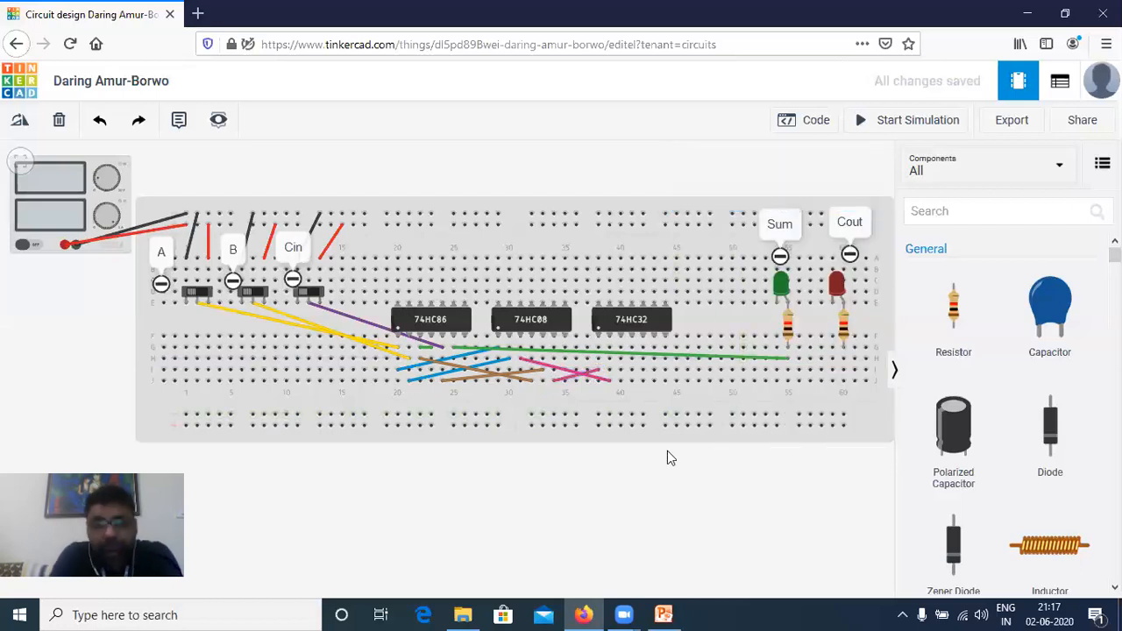
Review the OR gate output in PowerPoint and, back in Tinkercad, wire 74HC32 pin 3 (column 40) to the Cout LED's resistor (column 60) in green.
left_click(663, 614)
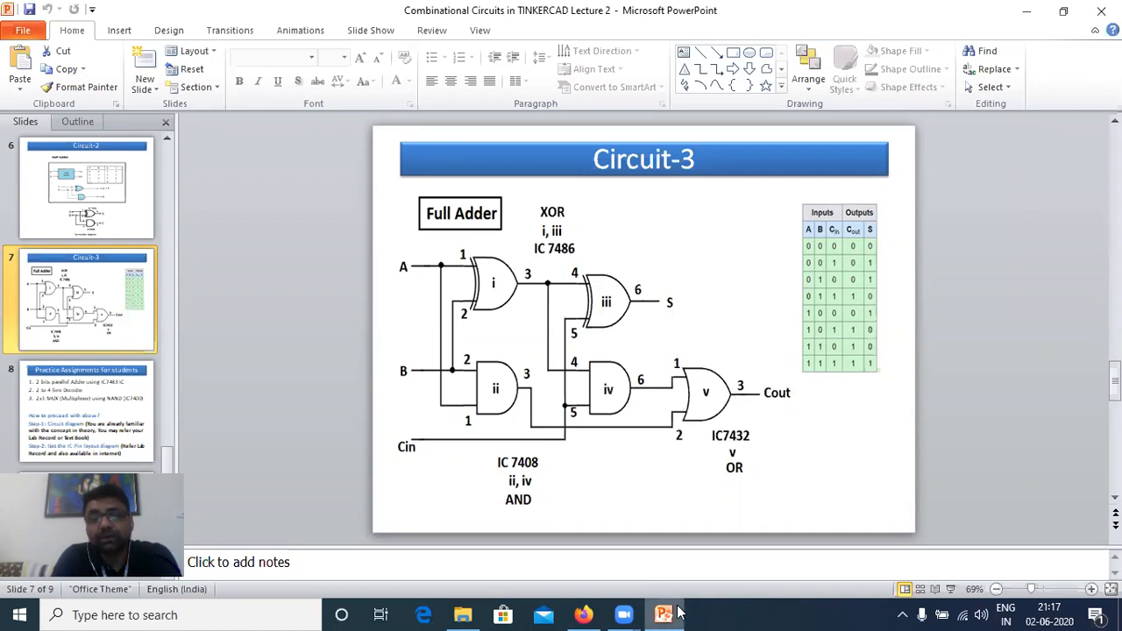
mouse_move(678, 612)
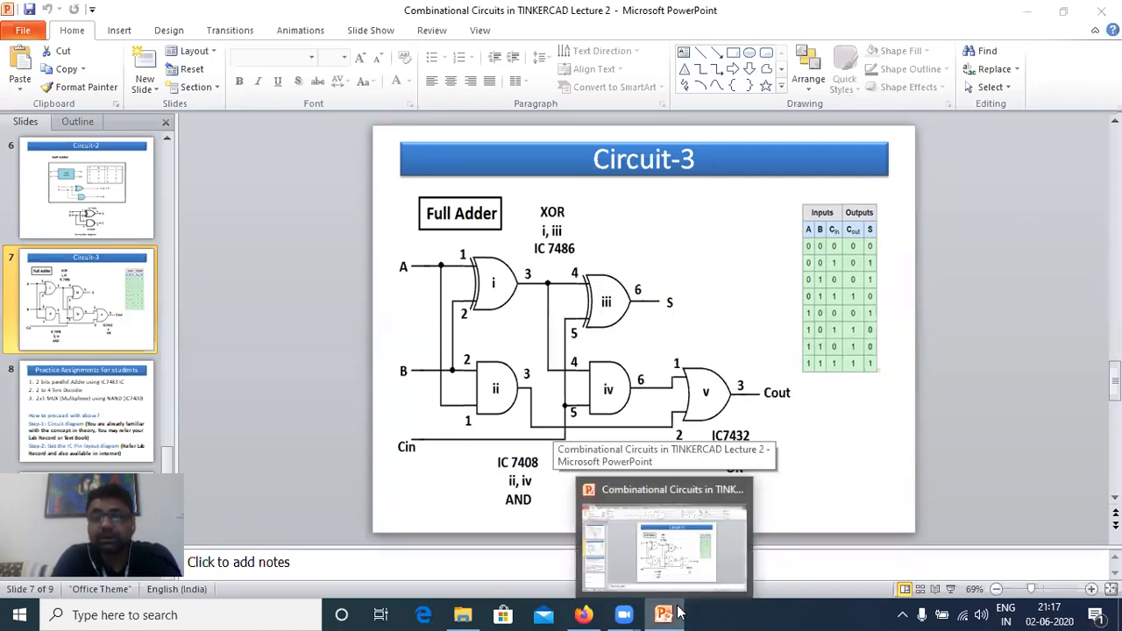
left_click(678, 612)
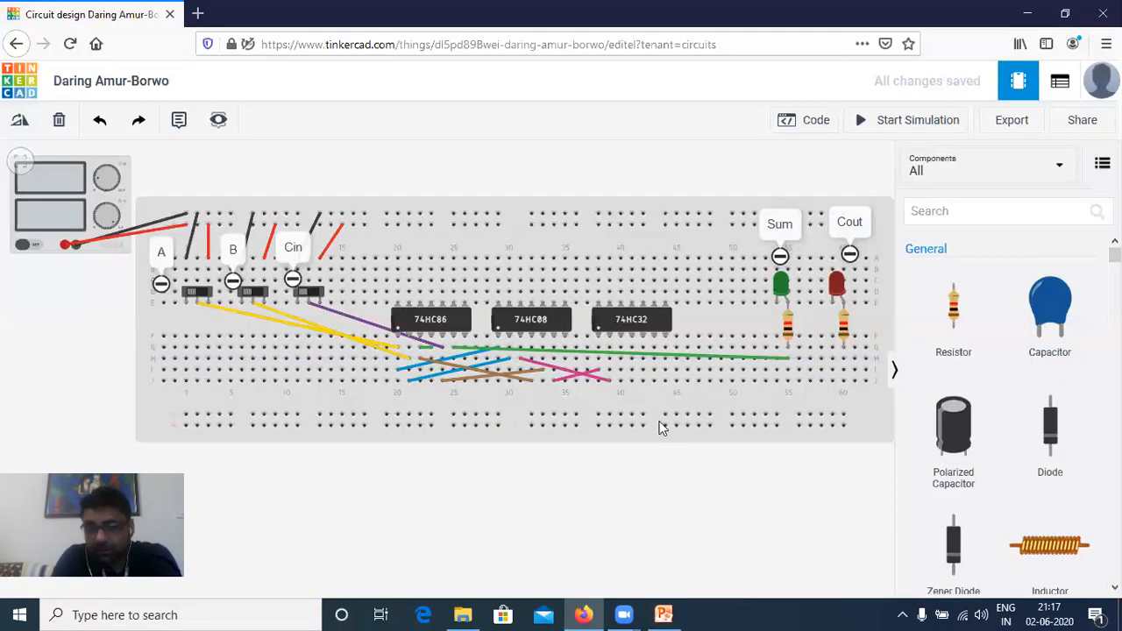
left_click(620, 382)
left_click(844, 360)
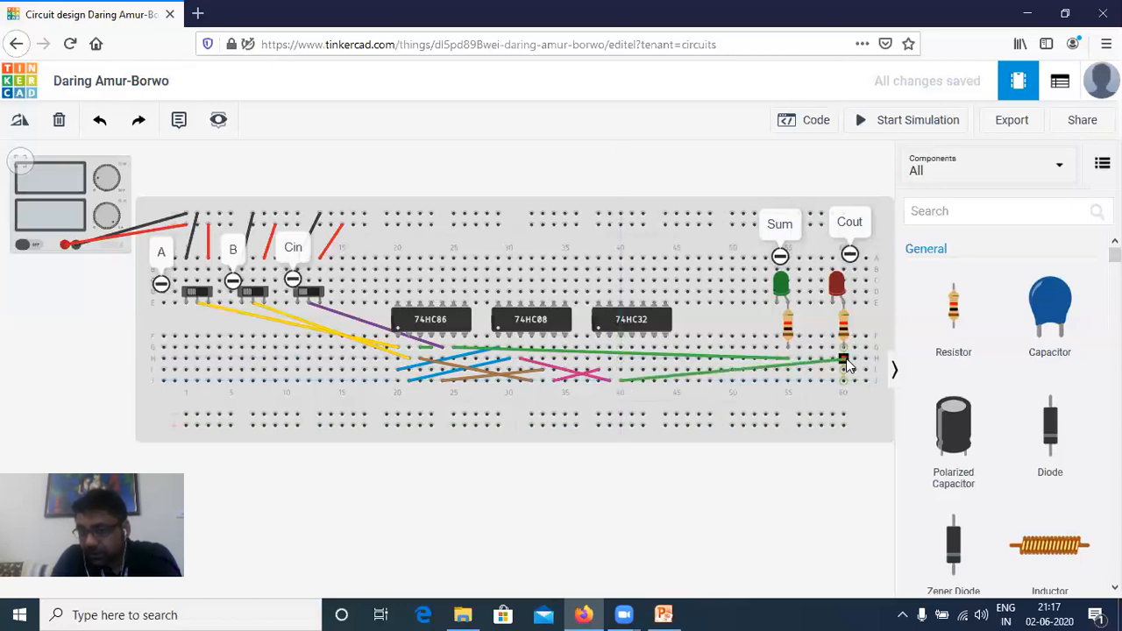
left_click(844, 360)
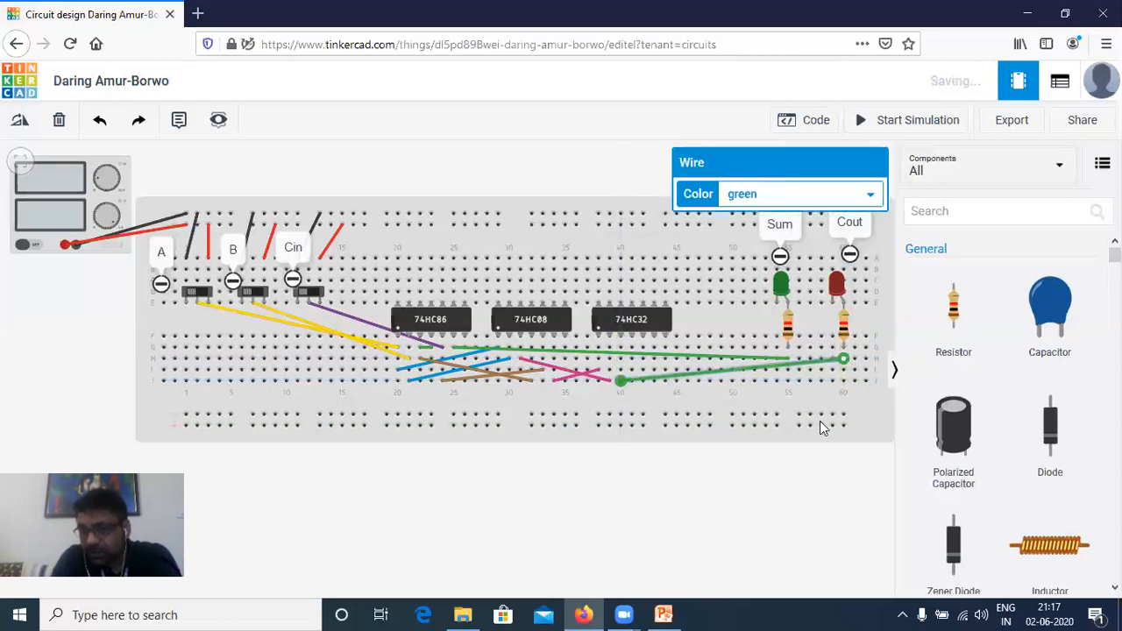
left_click(708, 459)
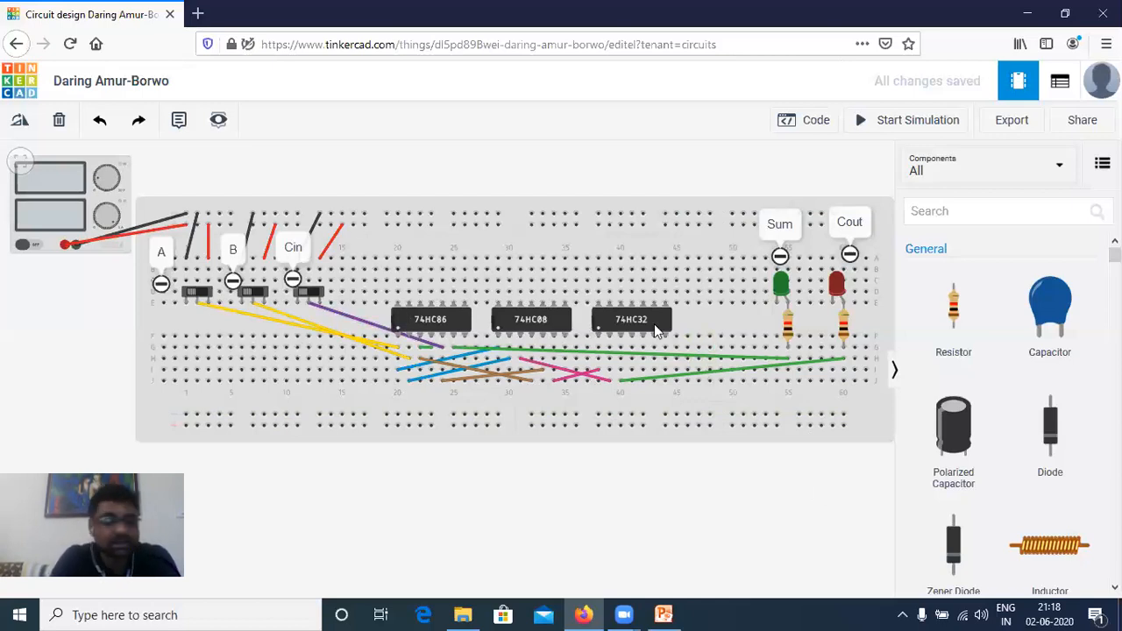
Wire the 74HC86 power pin (column 20) to the upper positive rail and color the wire red.
left_click(398, 292)
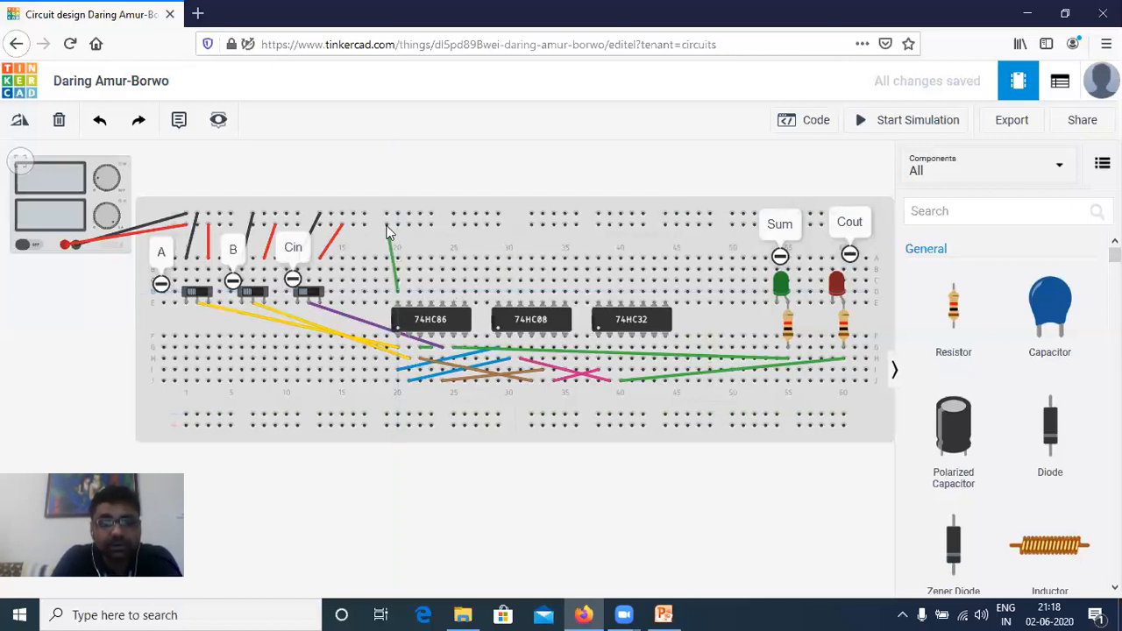
left_click(386, 225)
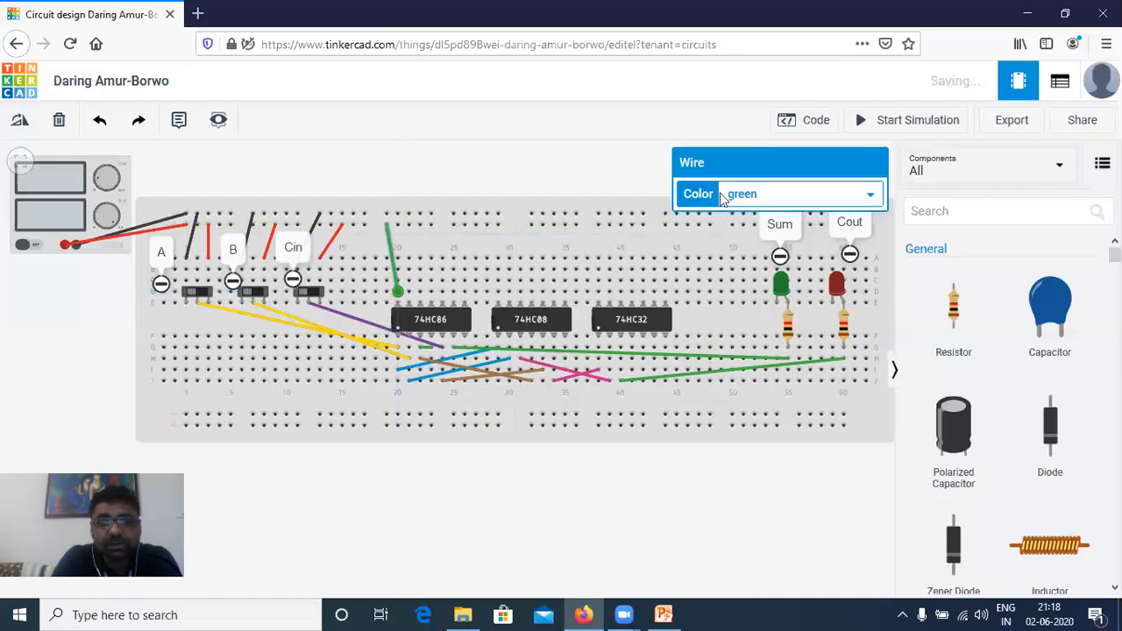
left_click(774, 194)
left_click(733, 236)
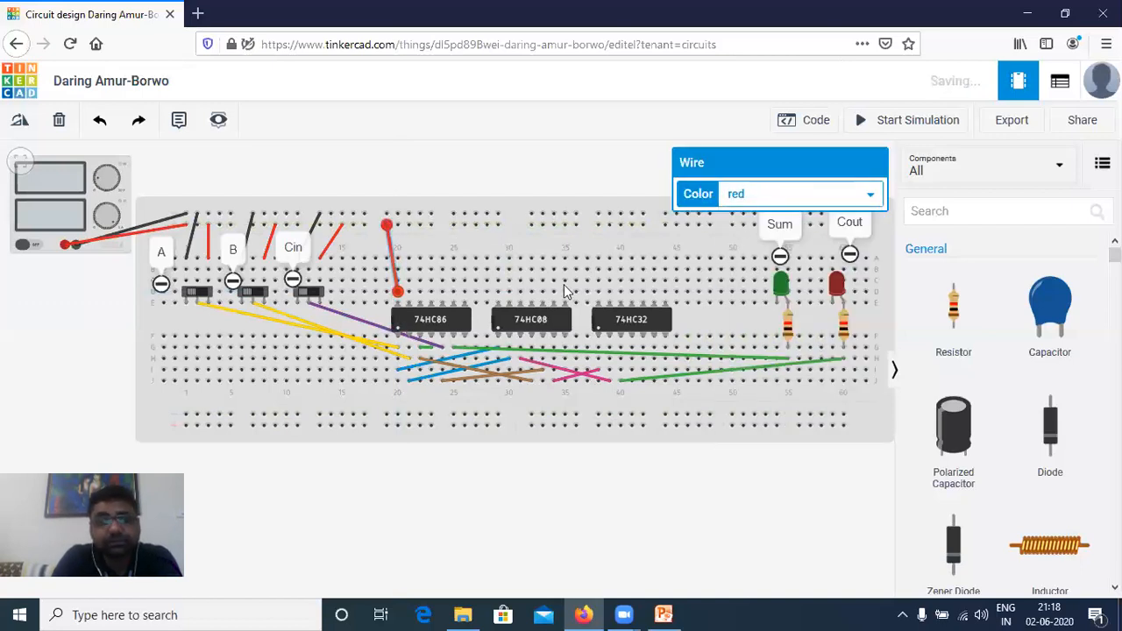
Wire the 74HC86 ground pin (column 26) to the upper negative rail and color the wire black.
left_click(467, 349)
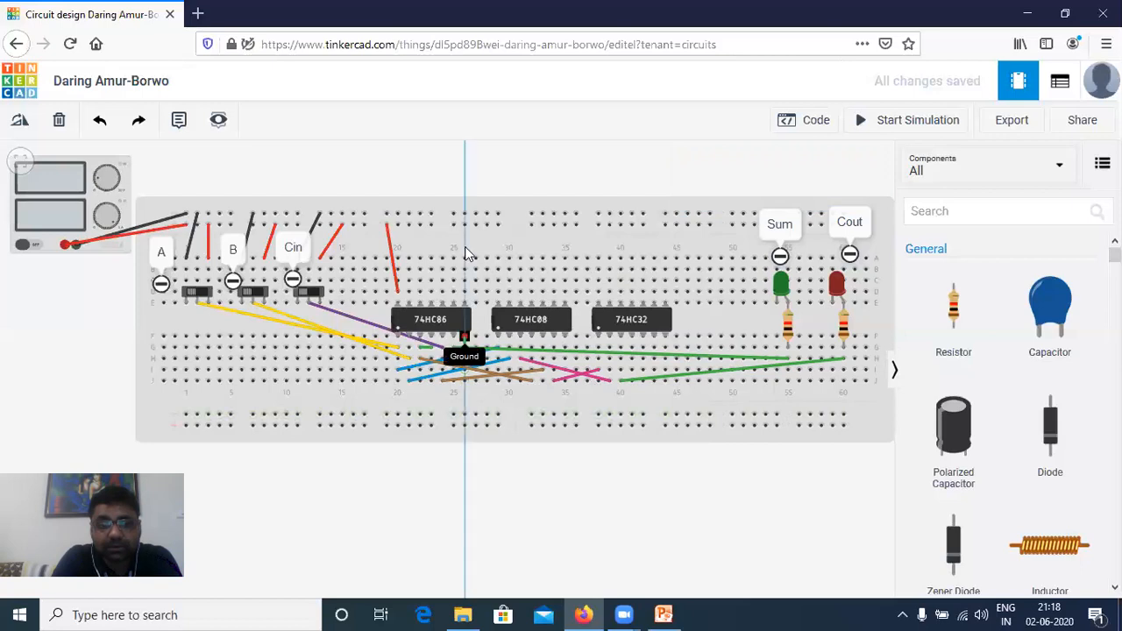
left_click(432, 216)
left_click(741, 195)
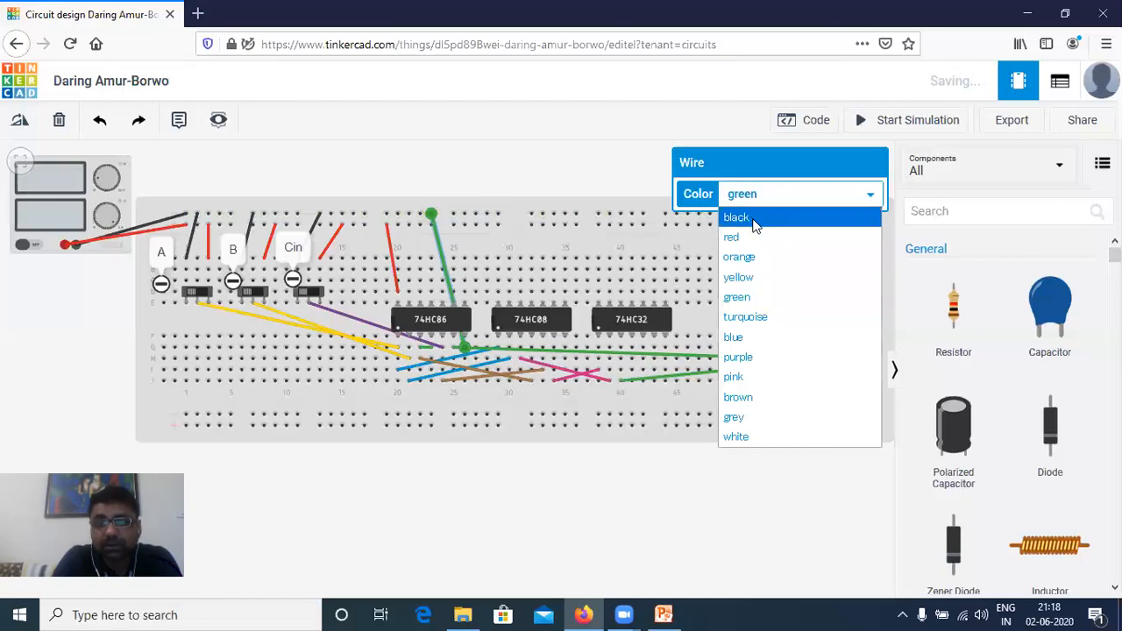
left_click(753, 225)
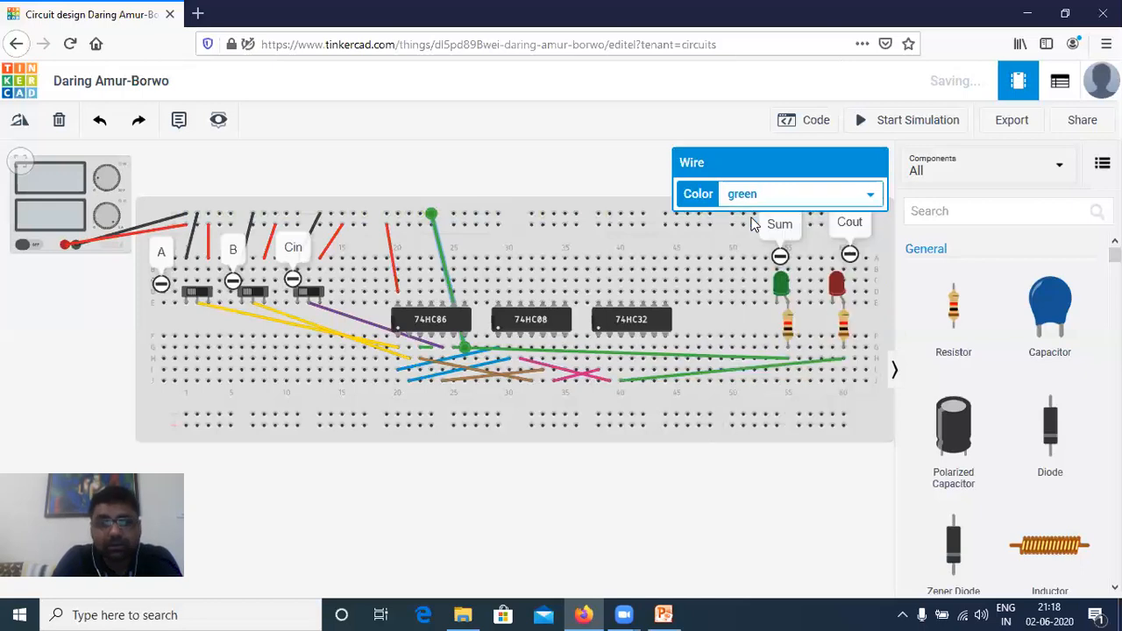
Wire the 74HC08 power pin (column 29) to the upper positive rail and color the wire red.
left_click(497, 294)
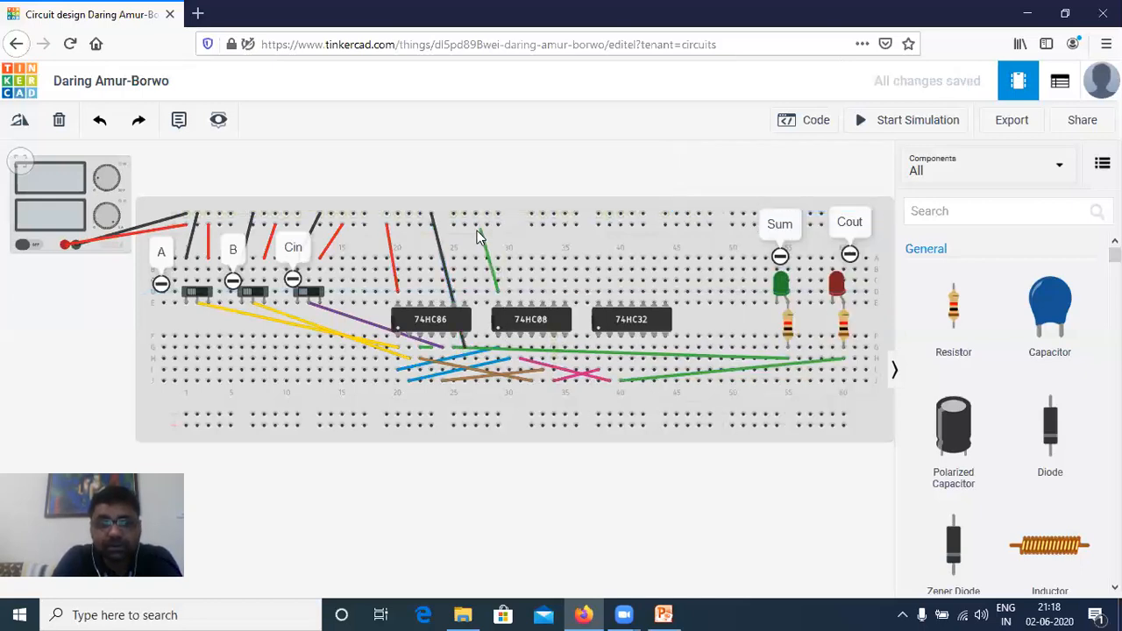
left_click(475, 228)
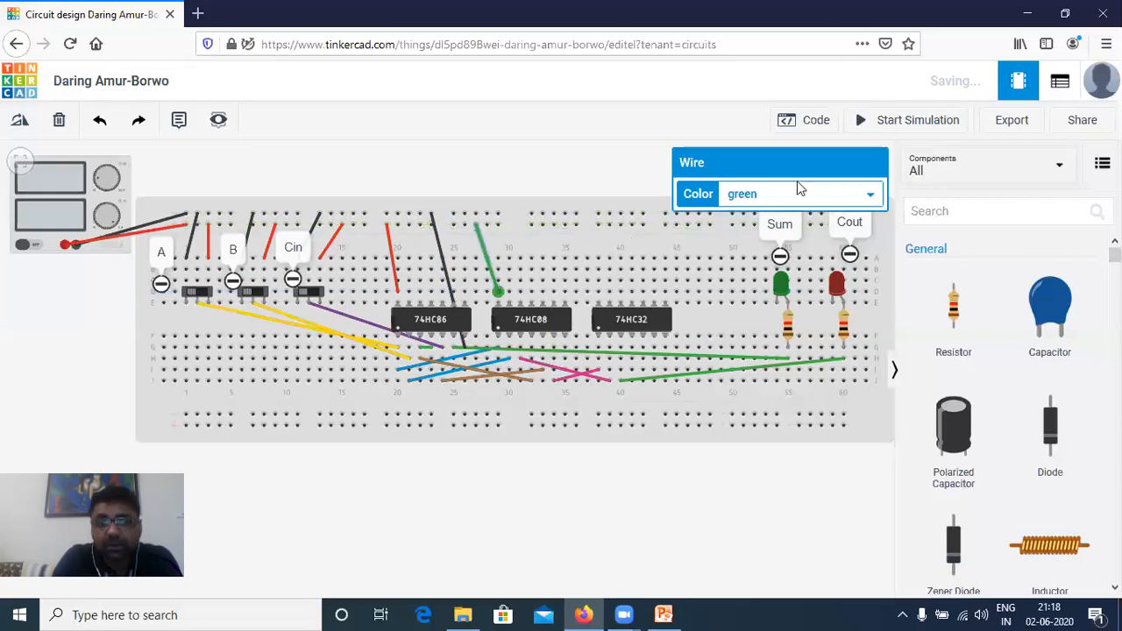
left_click(784, 194)
left_click(740, 237)
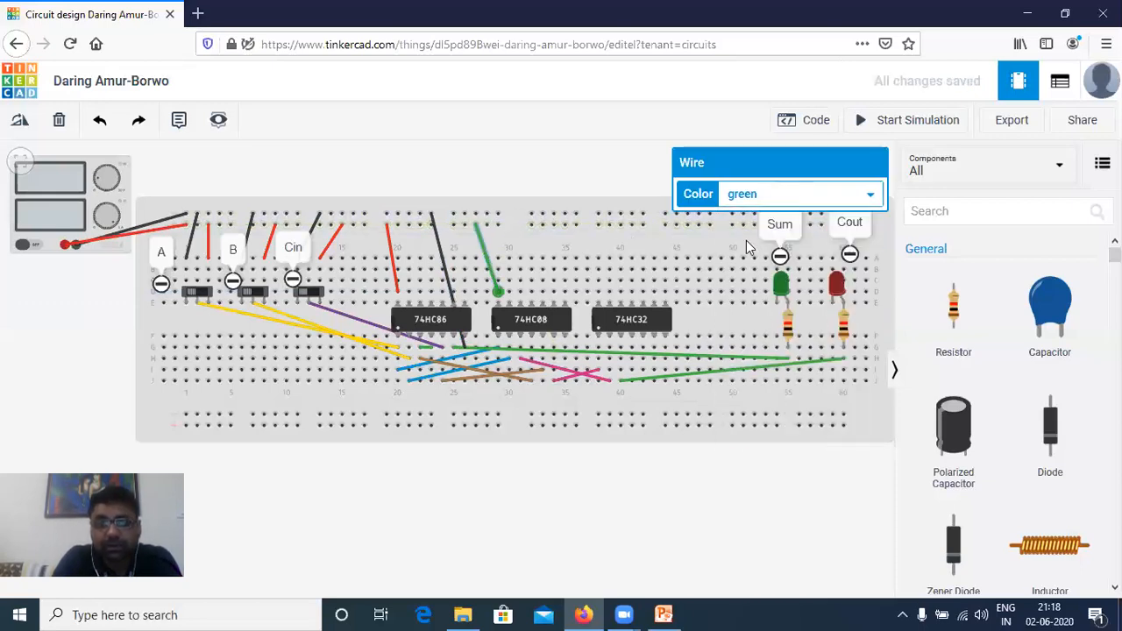
Wire the 74HC08 ground pin (column 35) to the upper negative rail and color the wire black.
left_click(565, 350)
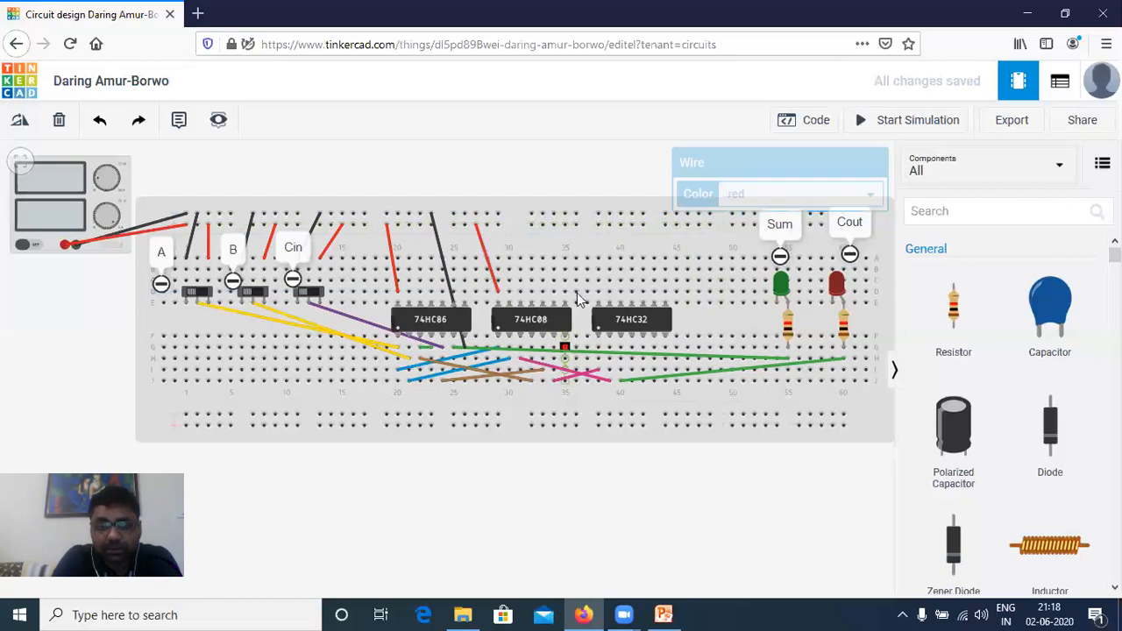
left_click(498, 215)
left_click(776, 195)
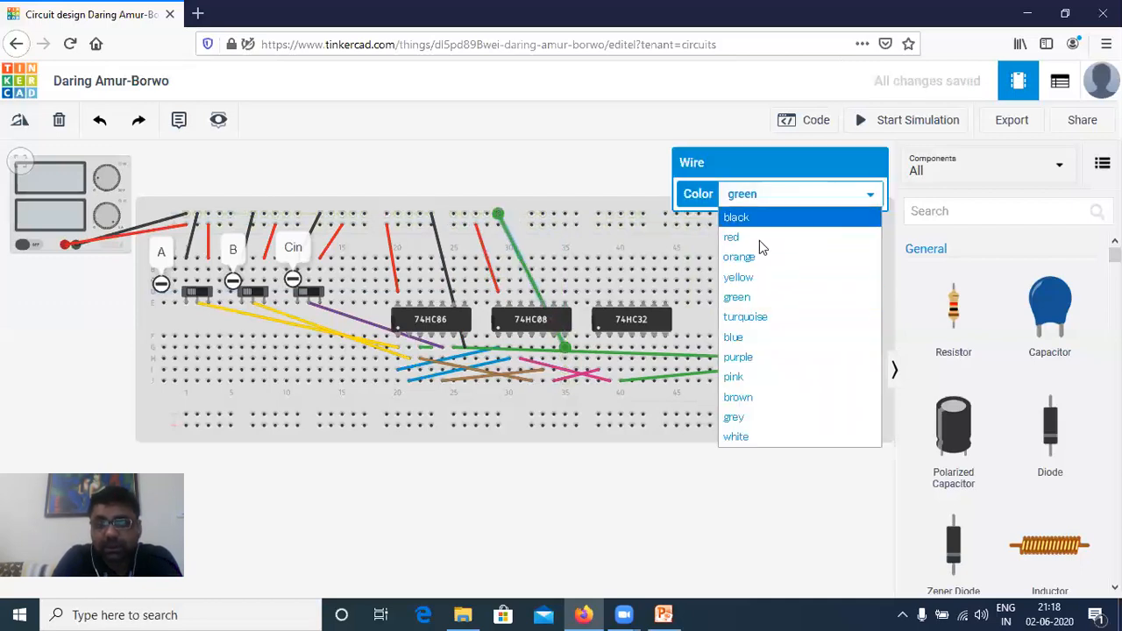
left_click(756, 229)
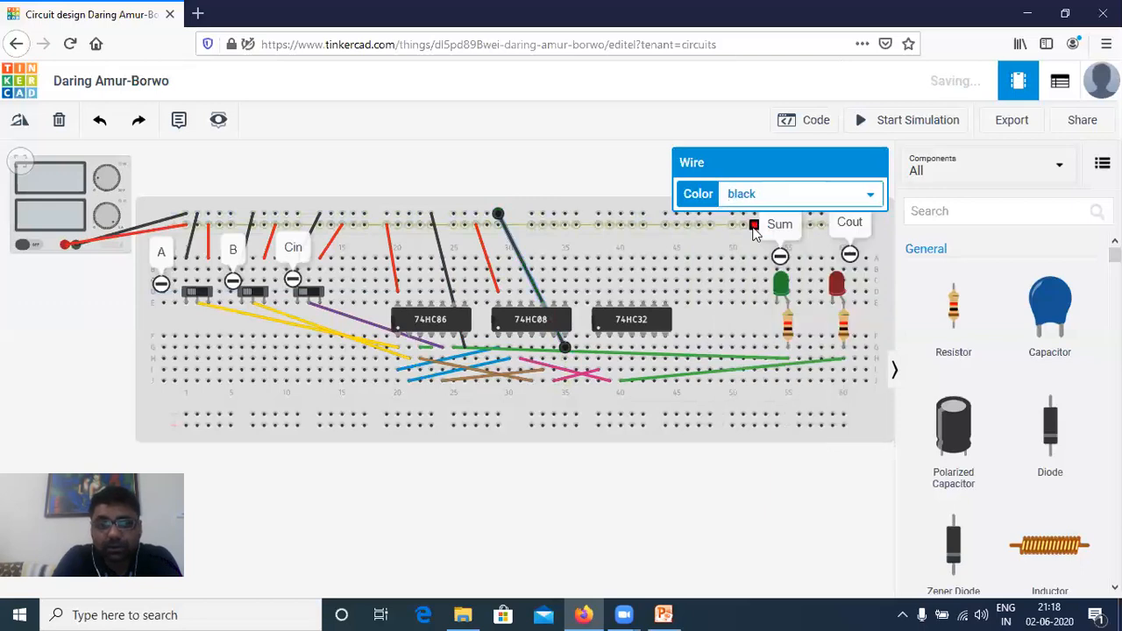
Wire the 74HC32 power pin (column 38) to the upper positive rail and color the wire red.
left_click(599, 294)
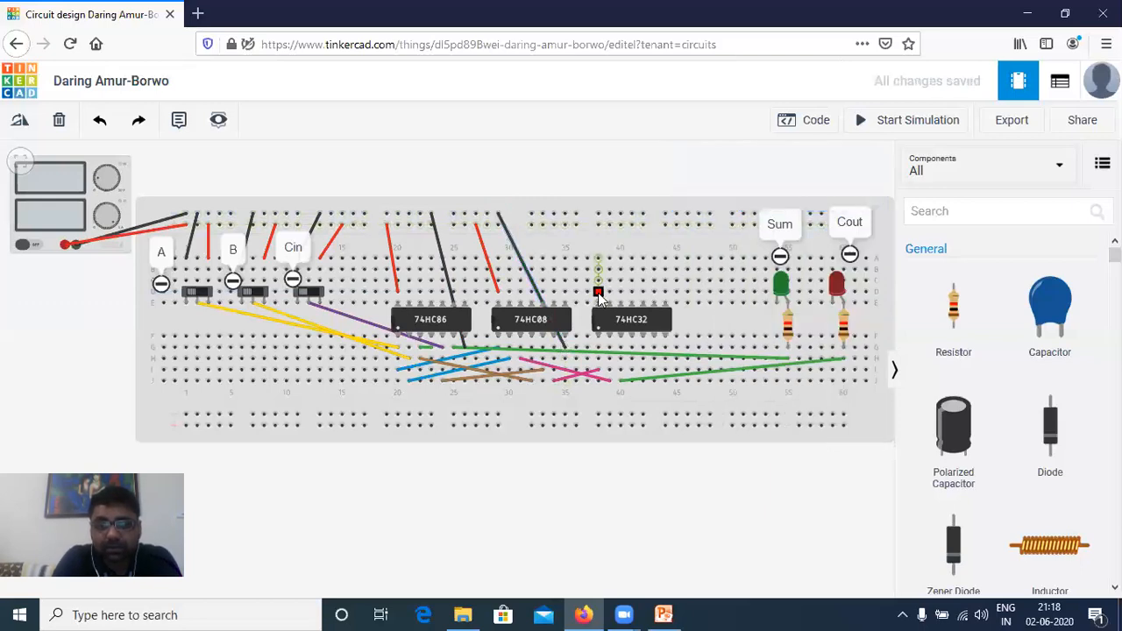
left_click(576, 226)
left_click(795, 201)
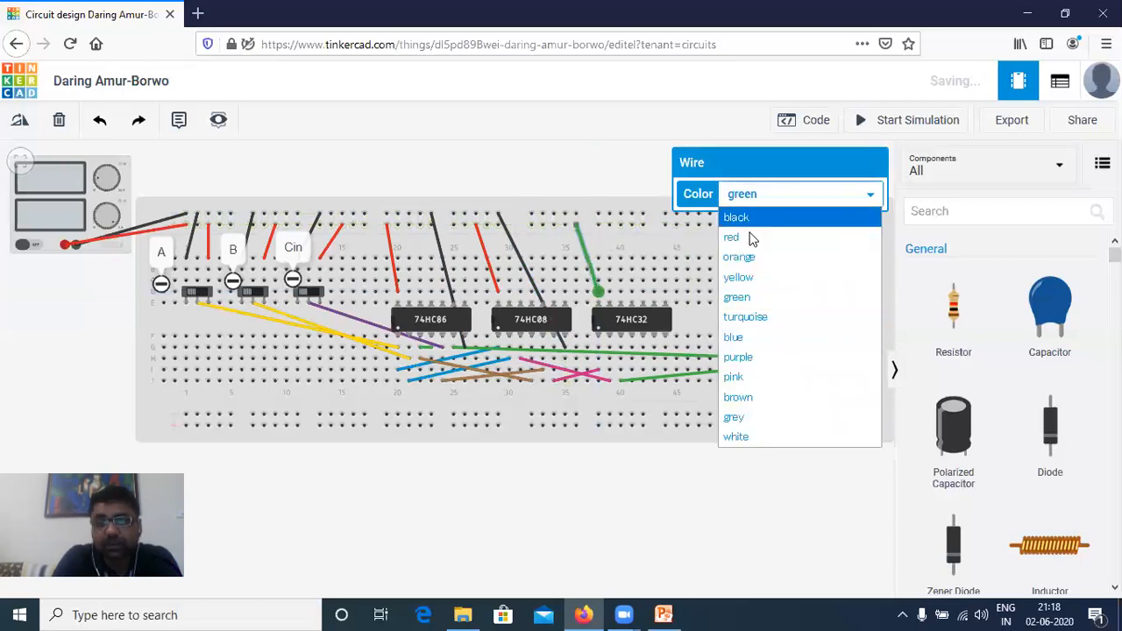
left_click(750, 238)
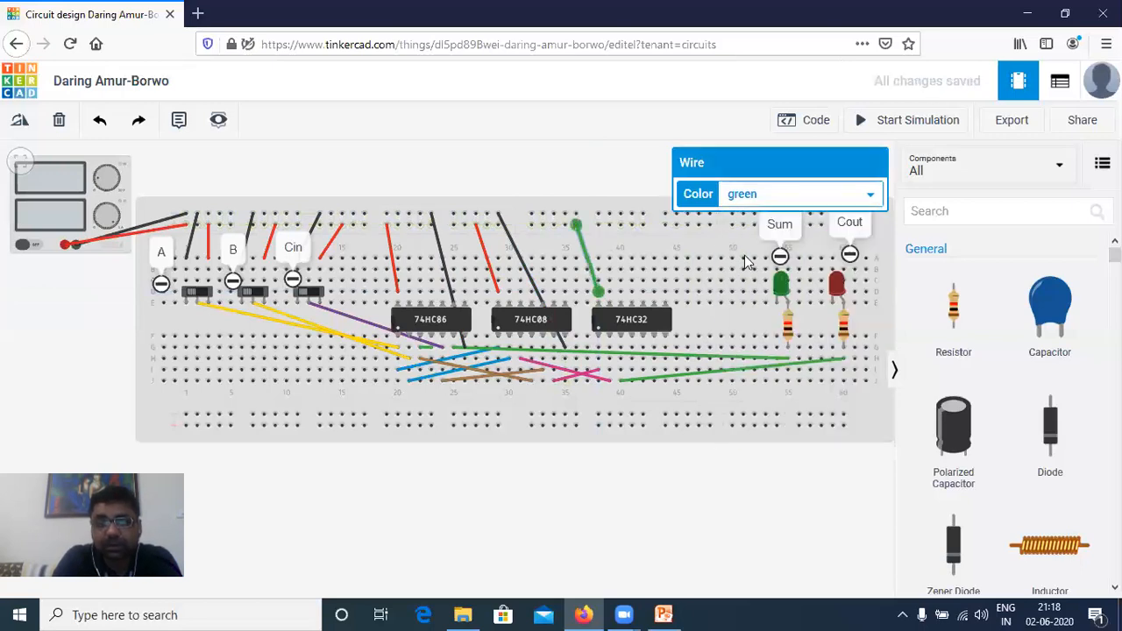
Wire the 74HC32 ground pin (column 44) to the upper negative rail and color the wire black.
left_click(668, 353)
left_click(620, 214)
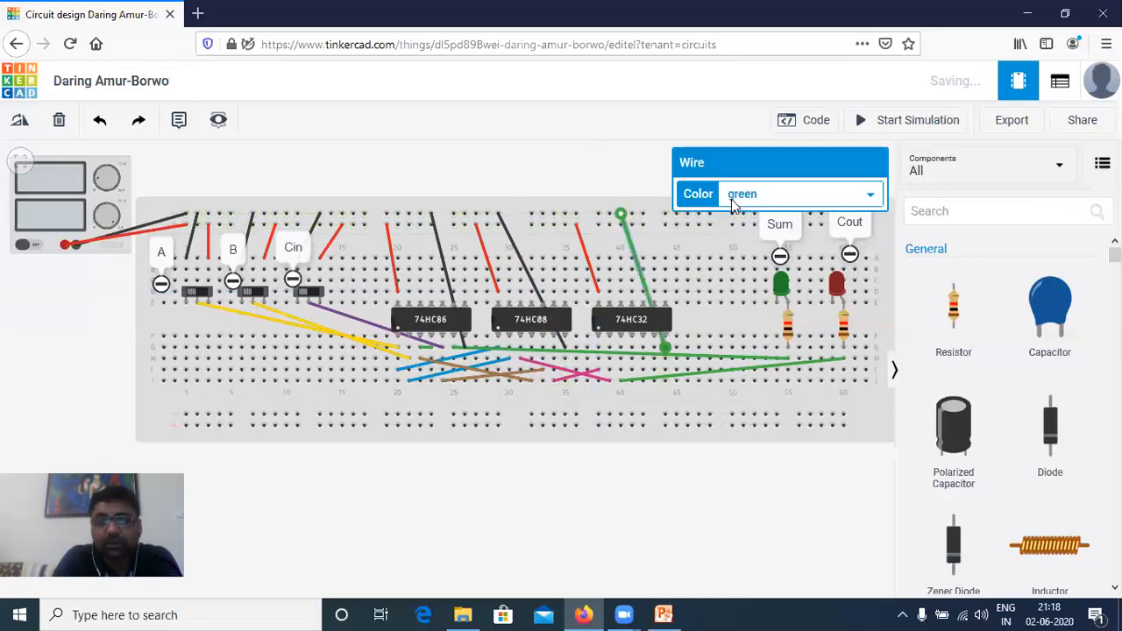
left_click(745, 201)
left_click(747, 225)
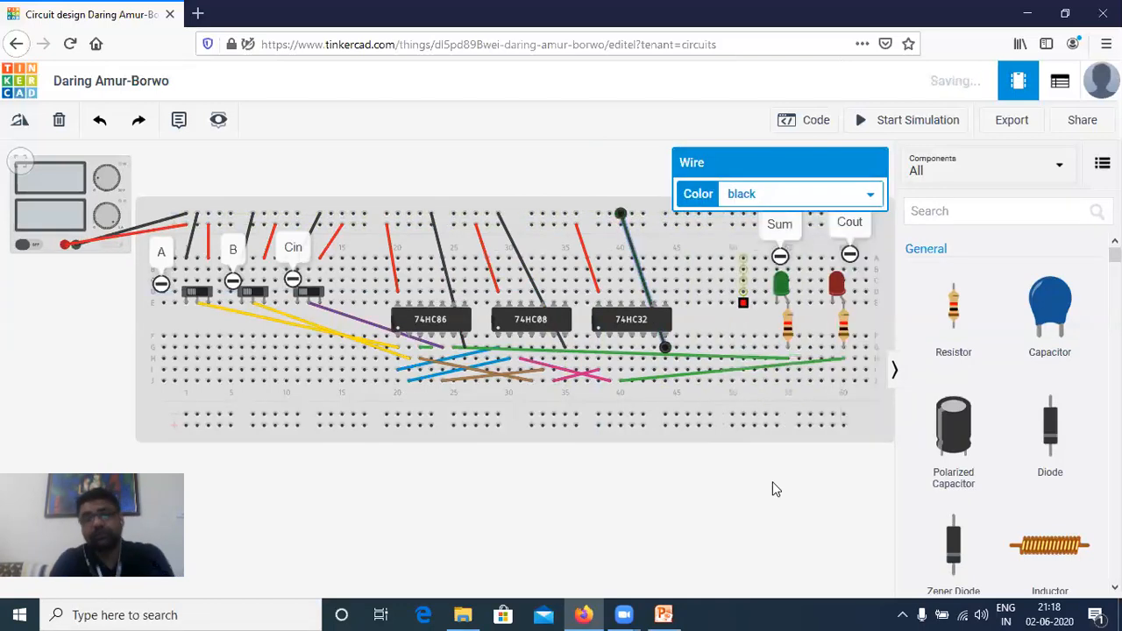
left_click(772, 489)
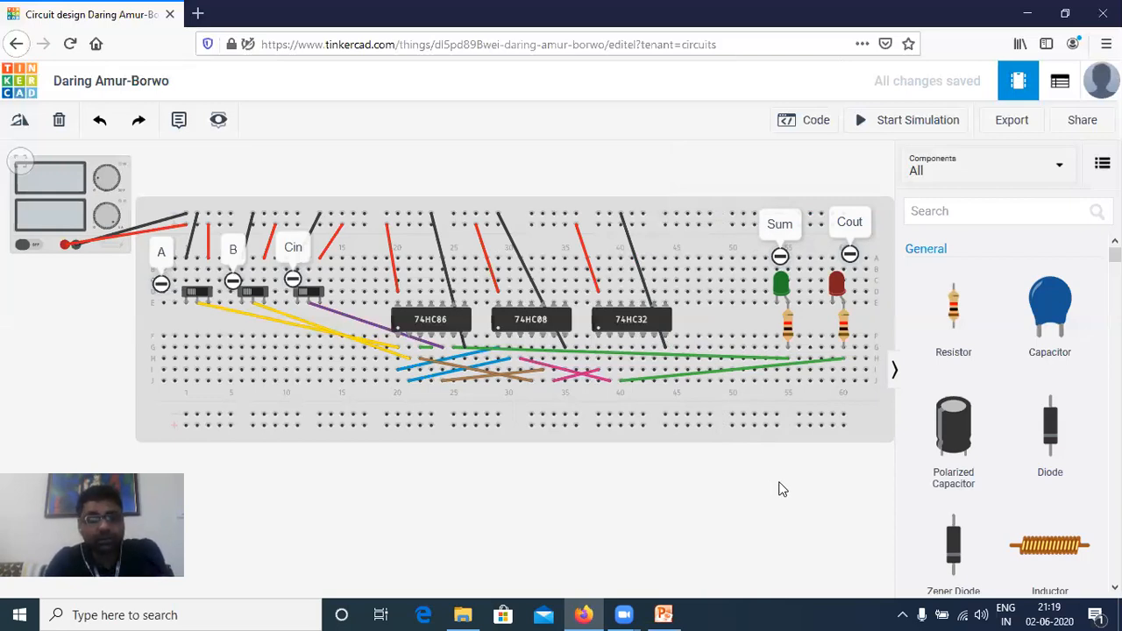
Start the simulation and compare the Sum and Cout LEDs with the full adder truth table in PowerPoint, then return to Tinkercad.
left_click(894, 128)
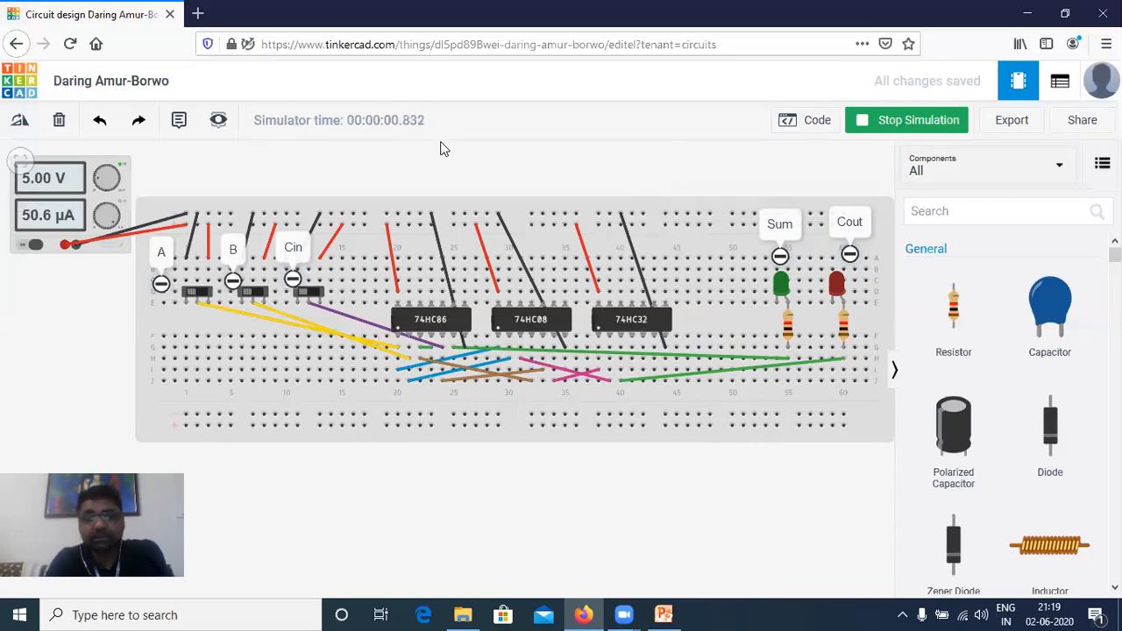
left_click(666, 614)
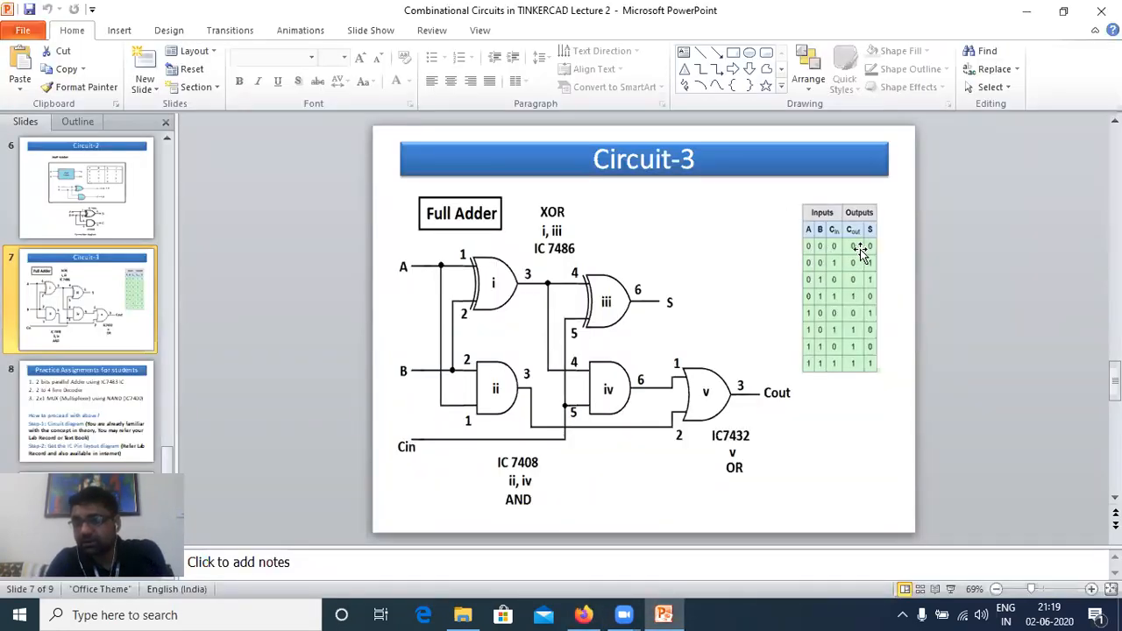
left_click(666, 614)
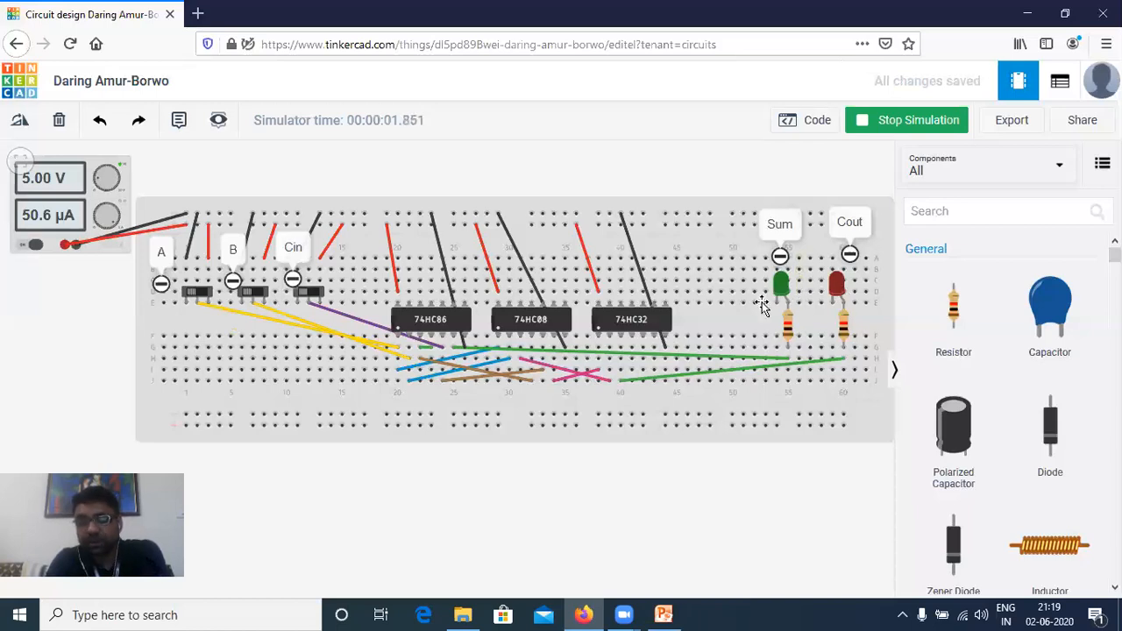
key("alt+Tab")
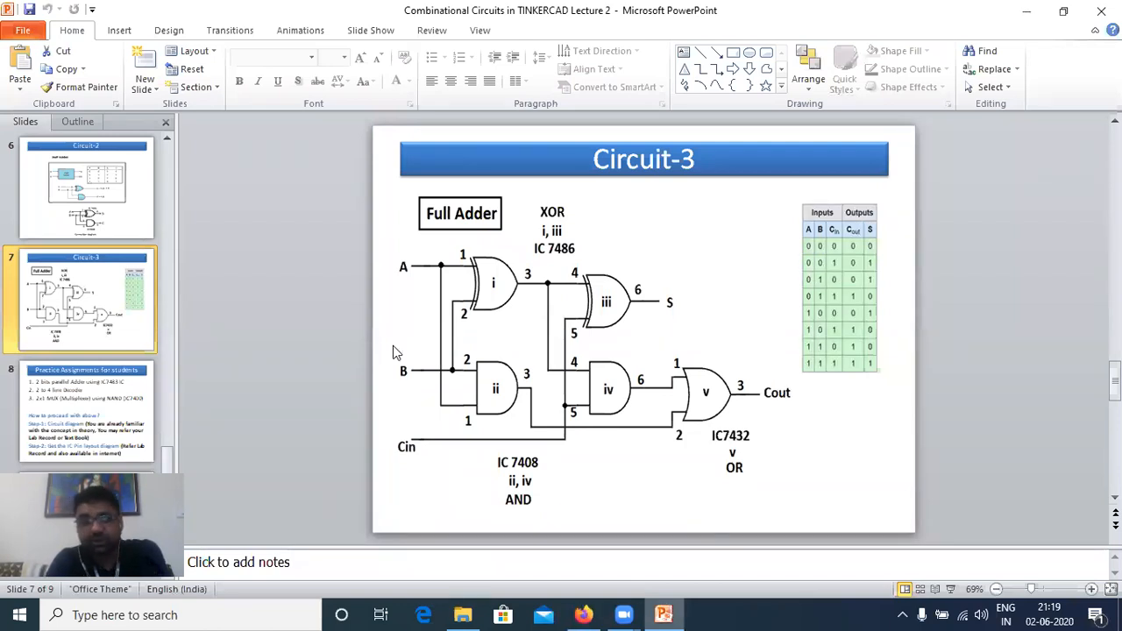
key("alt+Tab")
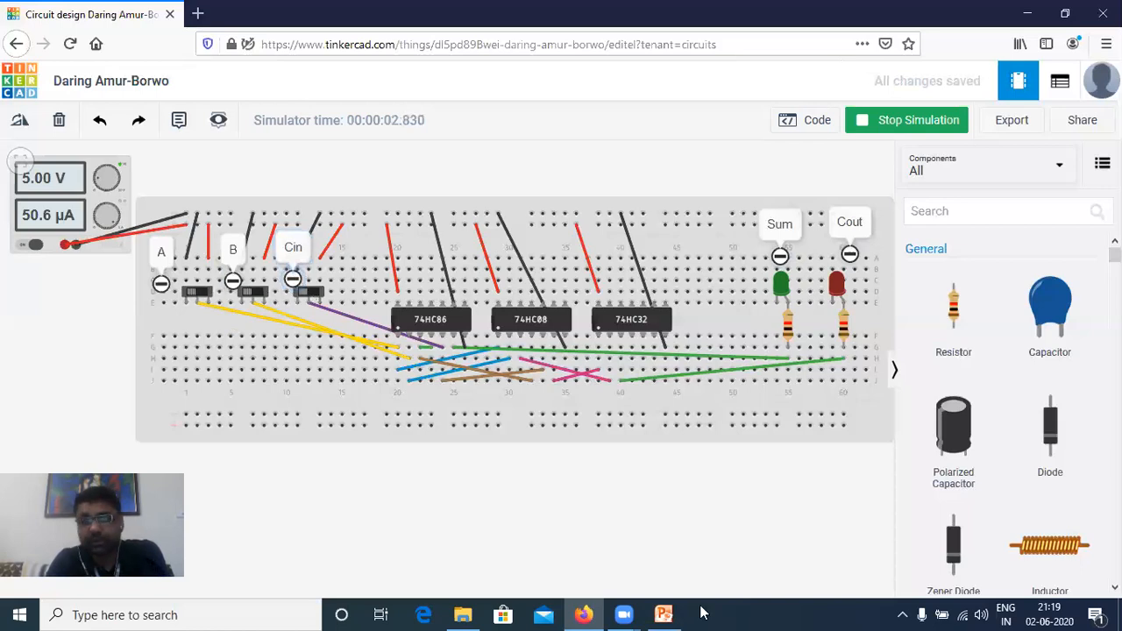
left_click(664, 614)
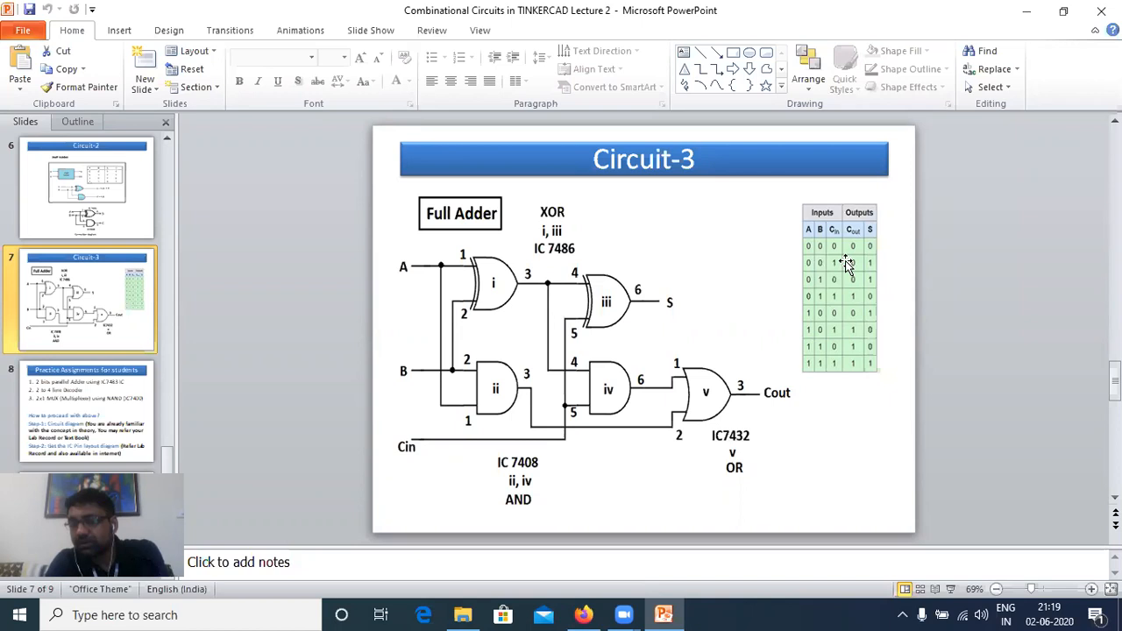
left_click(666, 613)
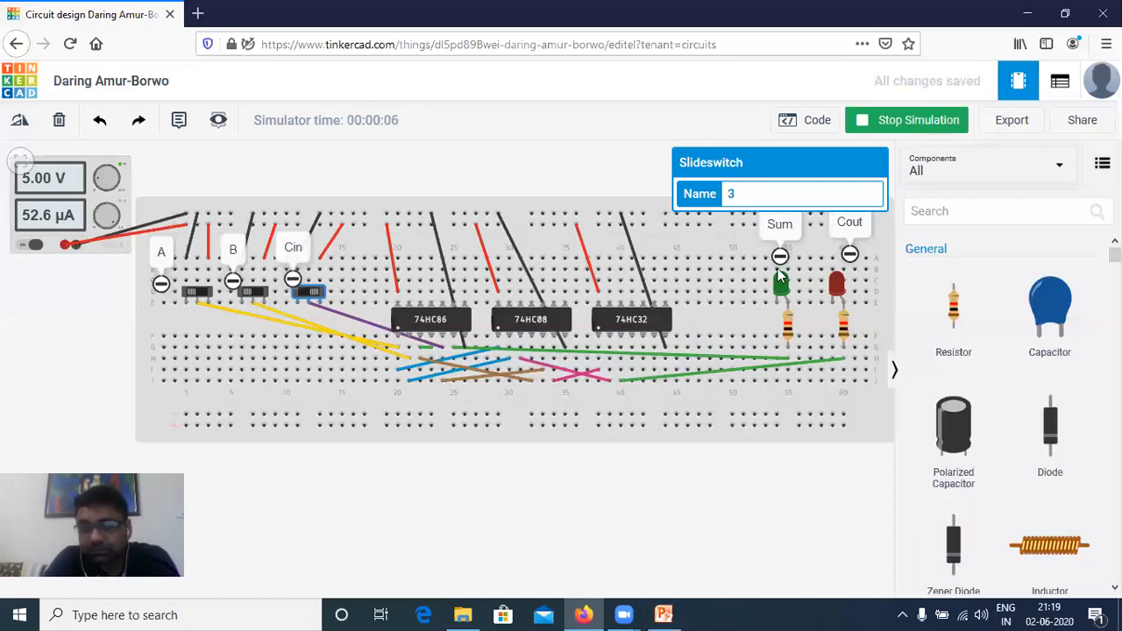
Toggle the B, A and Cin slideswitches to test the Sum and Cout LEDs, and stop the simulation.
left_click(251, 293)
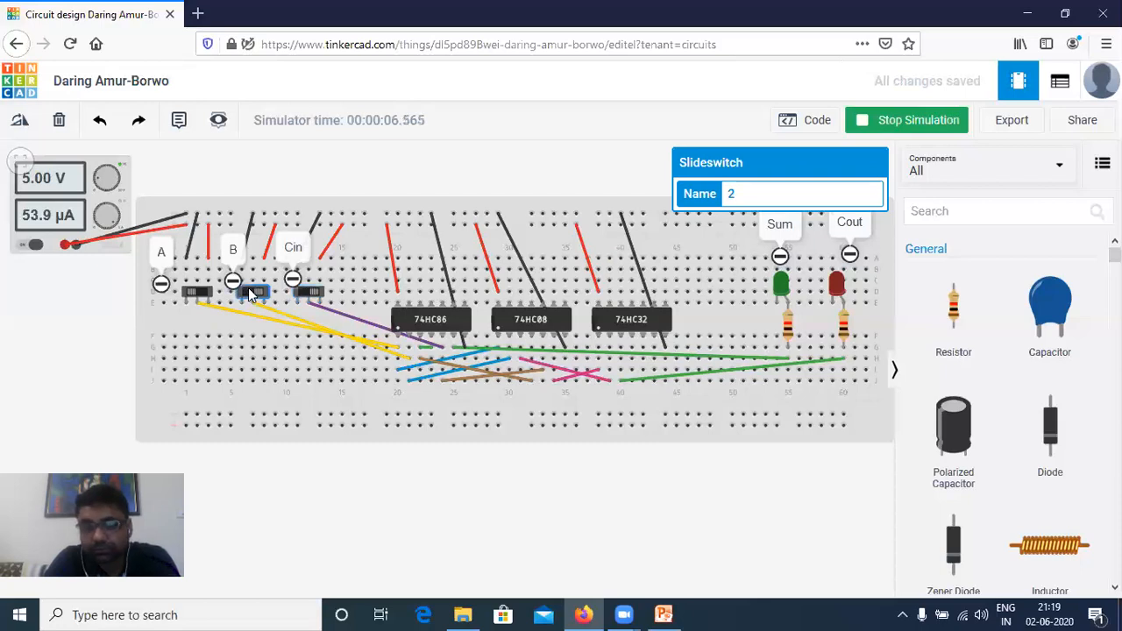
left_click(197, 293)
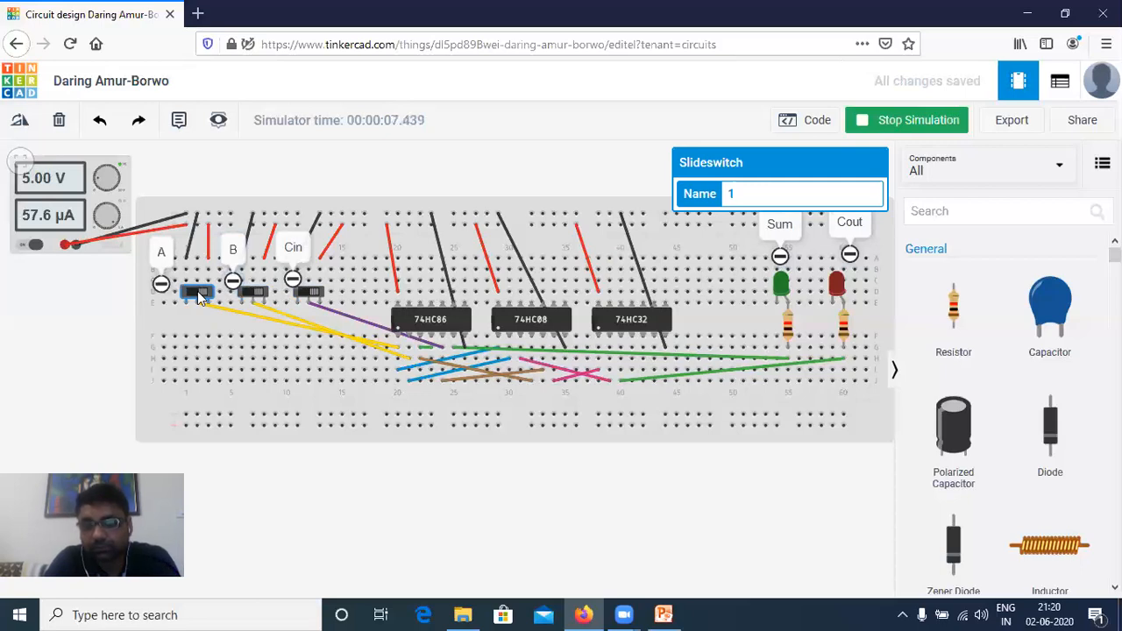
left_click(310, 289)
left_click(255, 292)
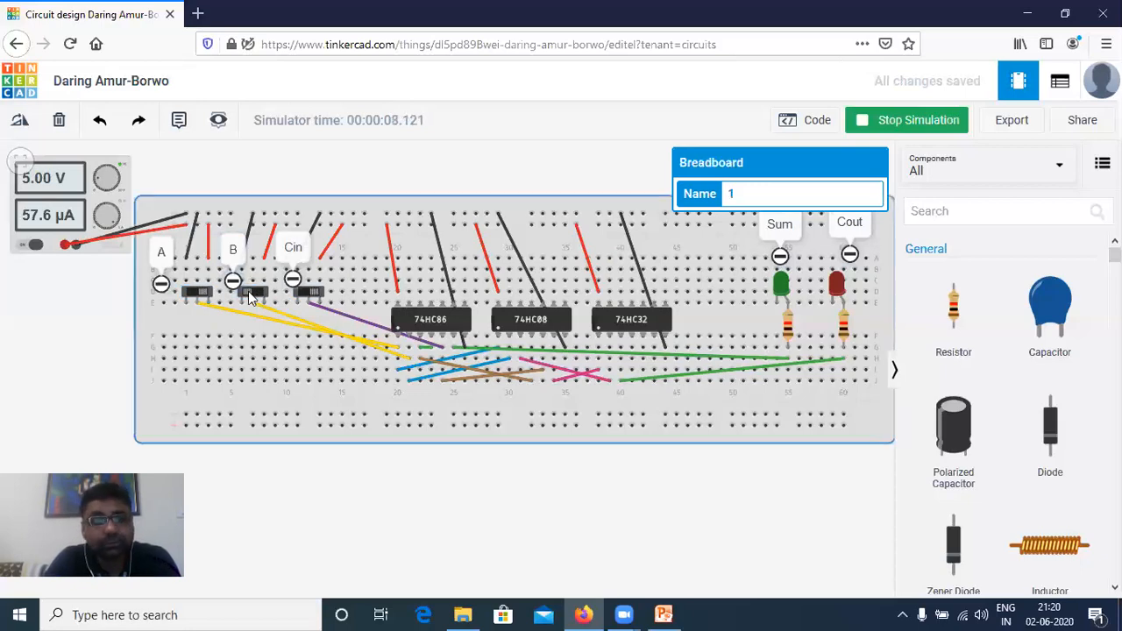
left_click(204, 296)
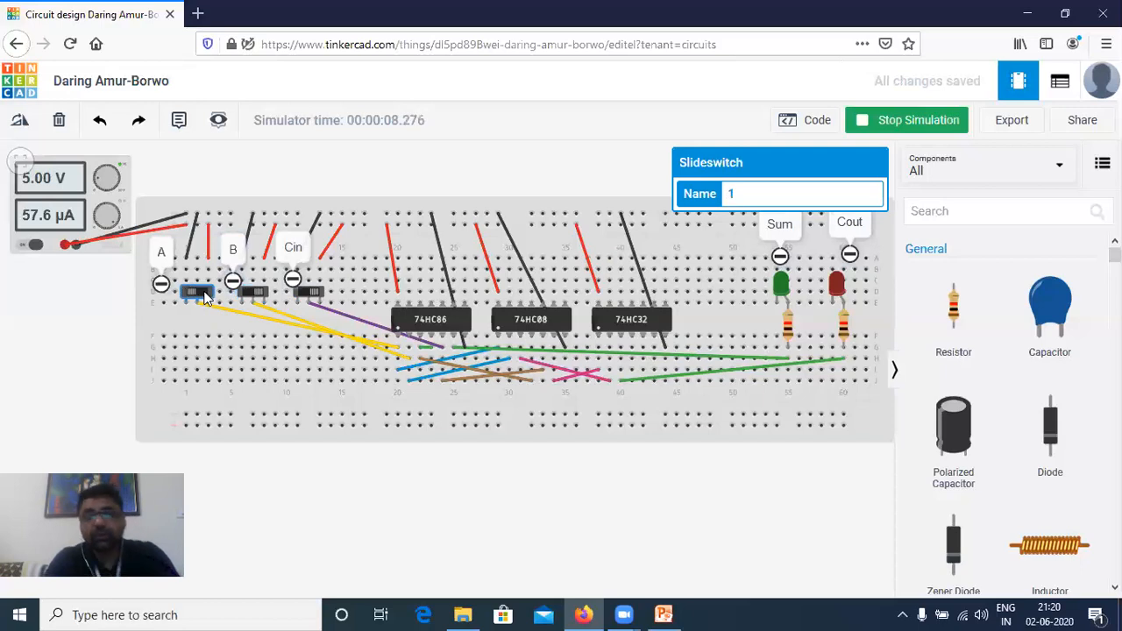
left_click(586, 154)
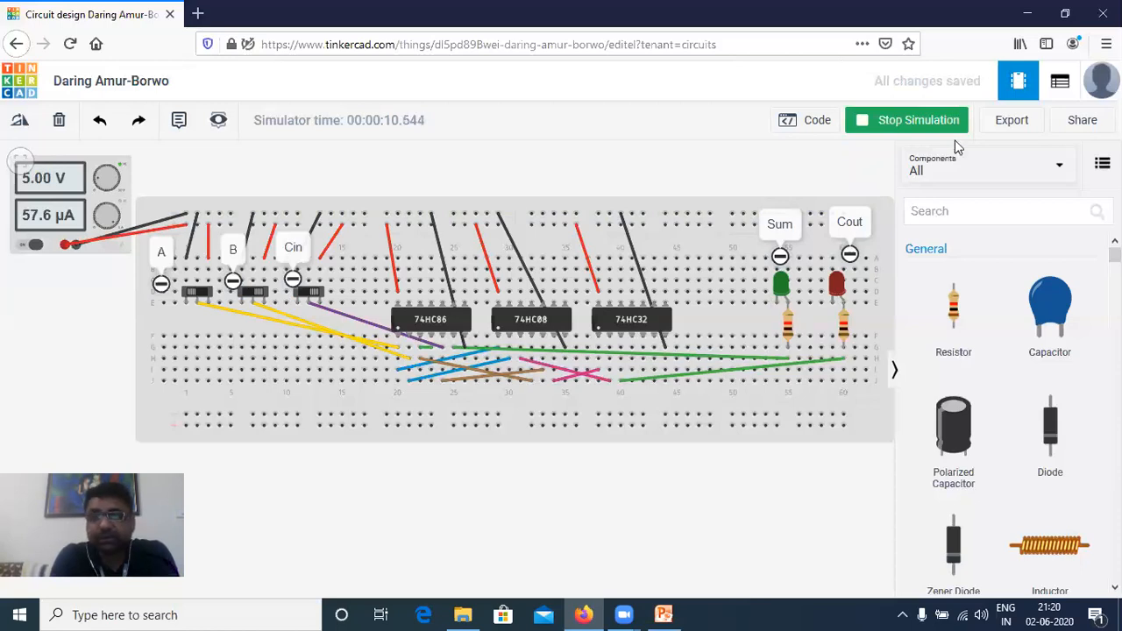
left_click(920, 123)
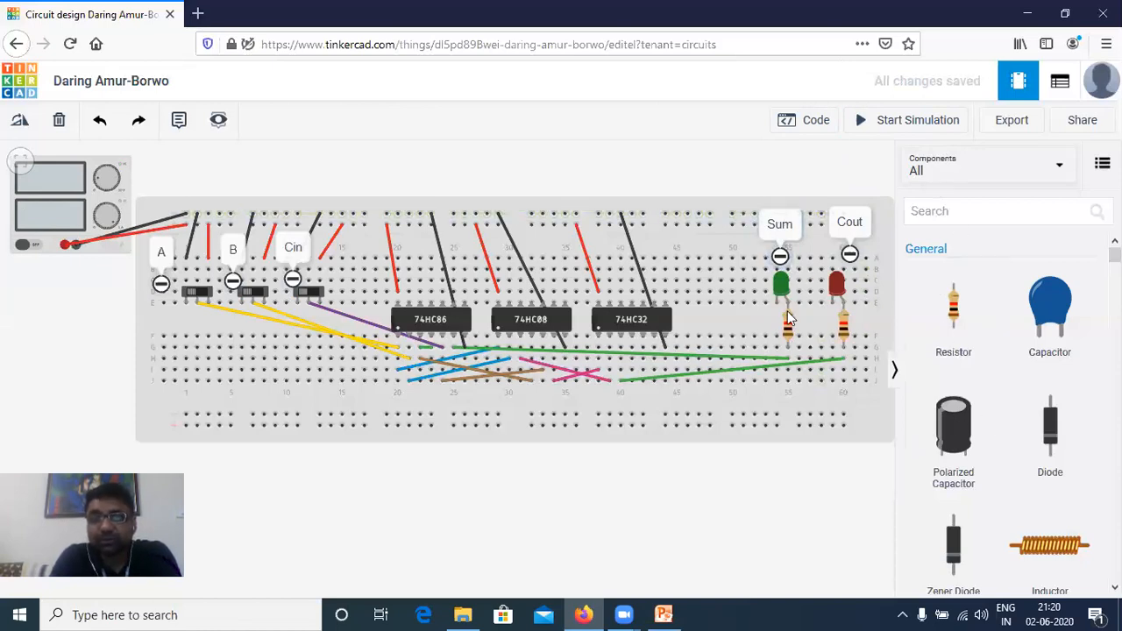
Wire the Sum LED's cathode (column 54) to the upper negative rail and color the wire black.
left_click(776, 268)
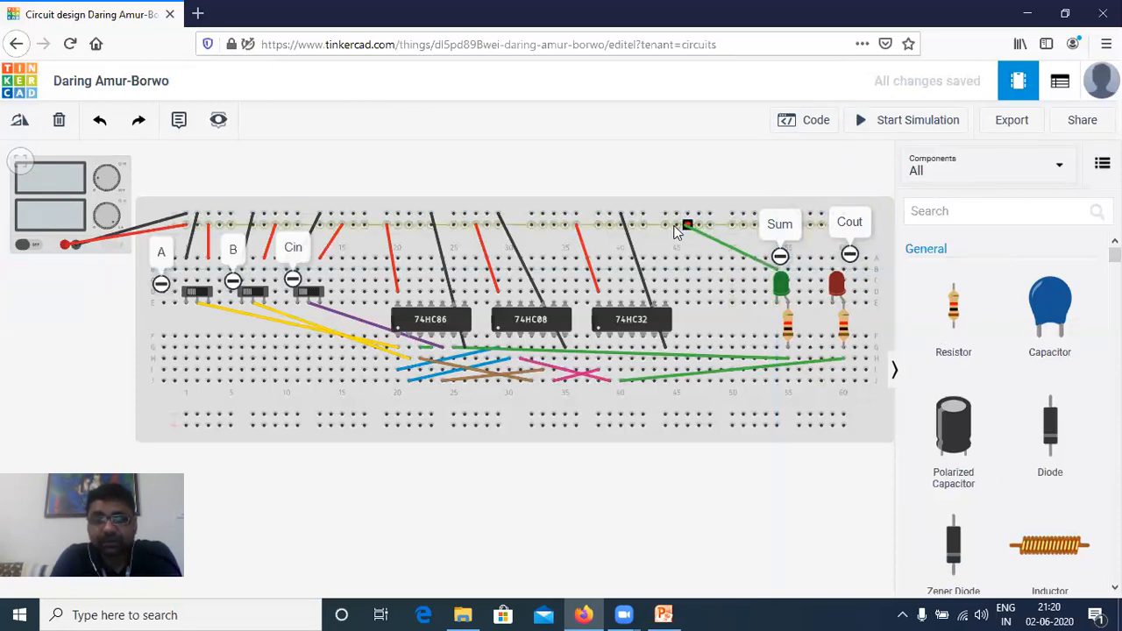
left_click(676, 216)
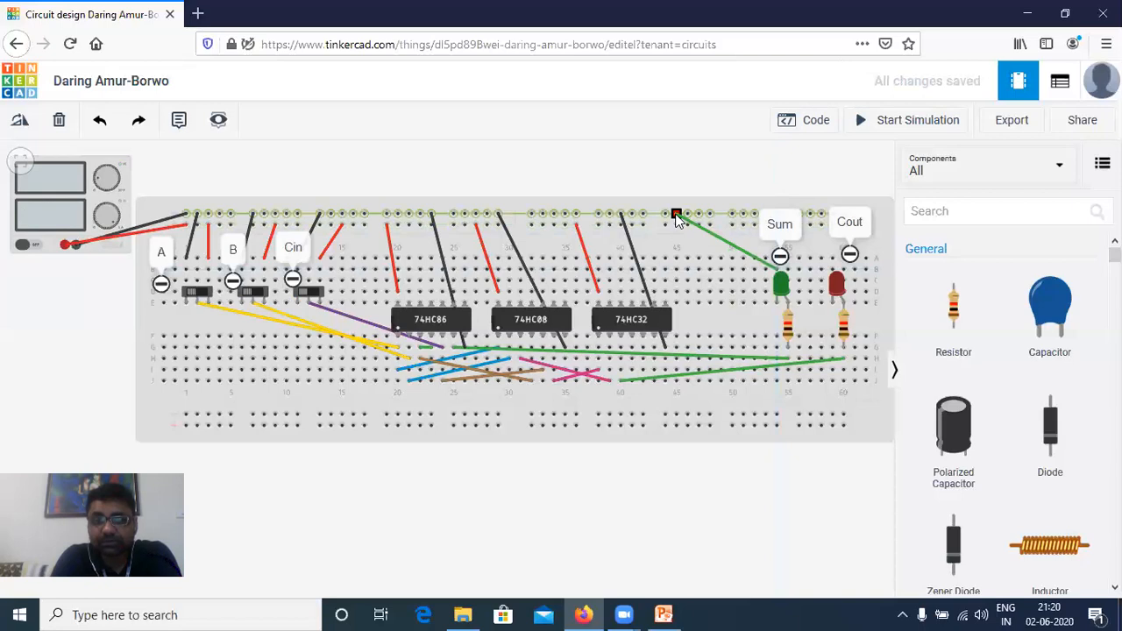
left_click(772, 200)
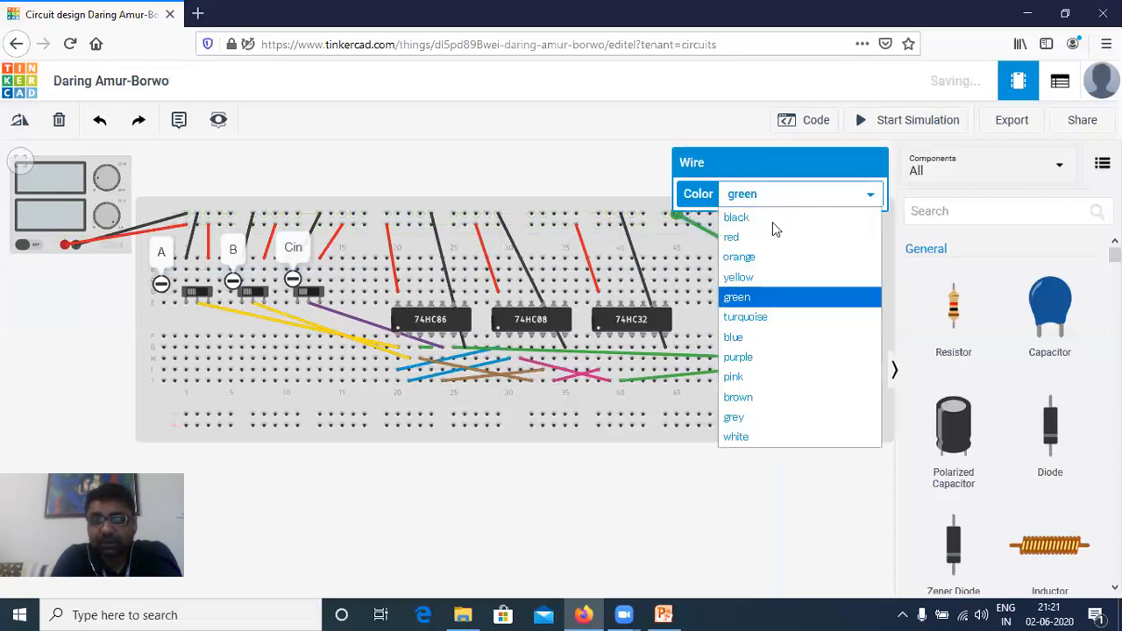
left_click(774, 219)
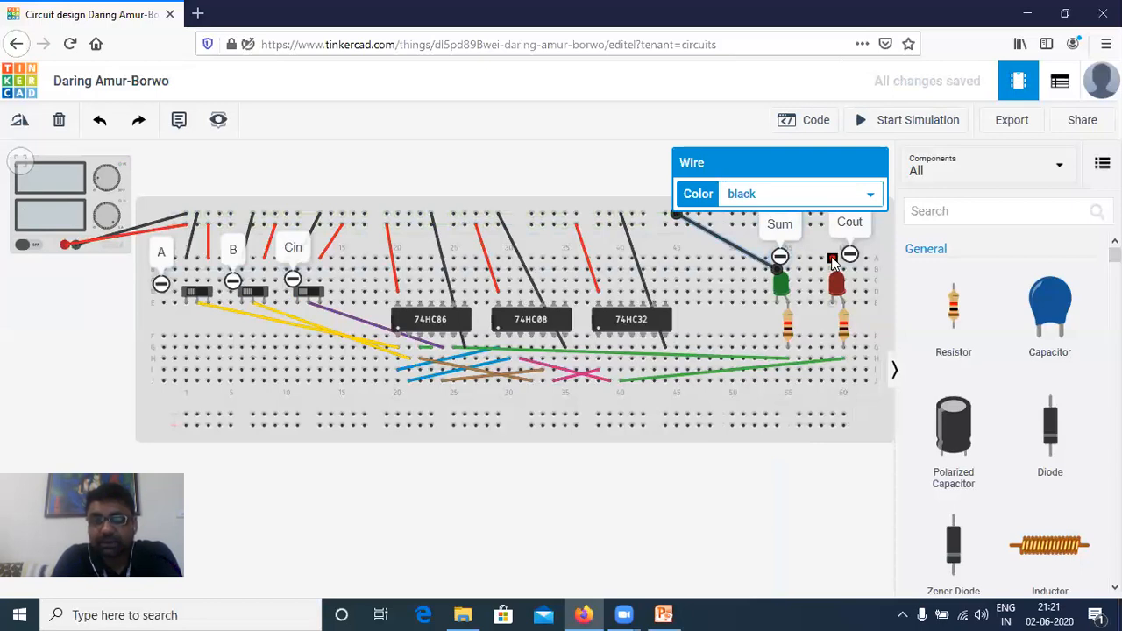
Wire the Cout LED's cathode (column 59) to the upper negative rail and color the wire black.
left_click(832, 257)
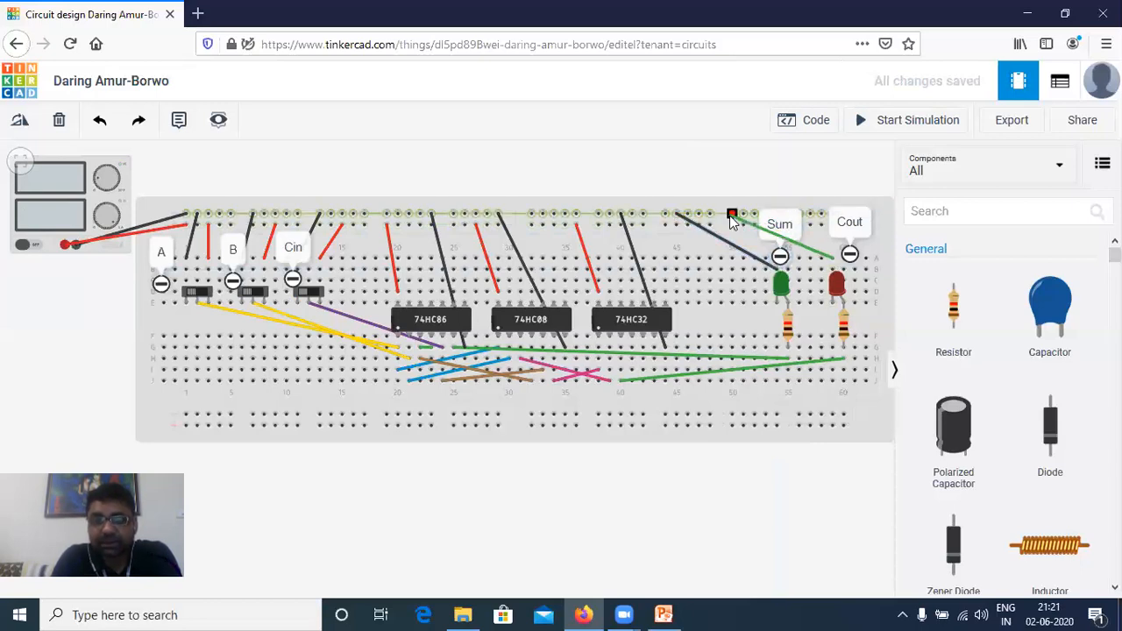
left_click(732, 215)
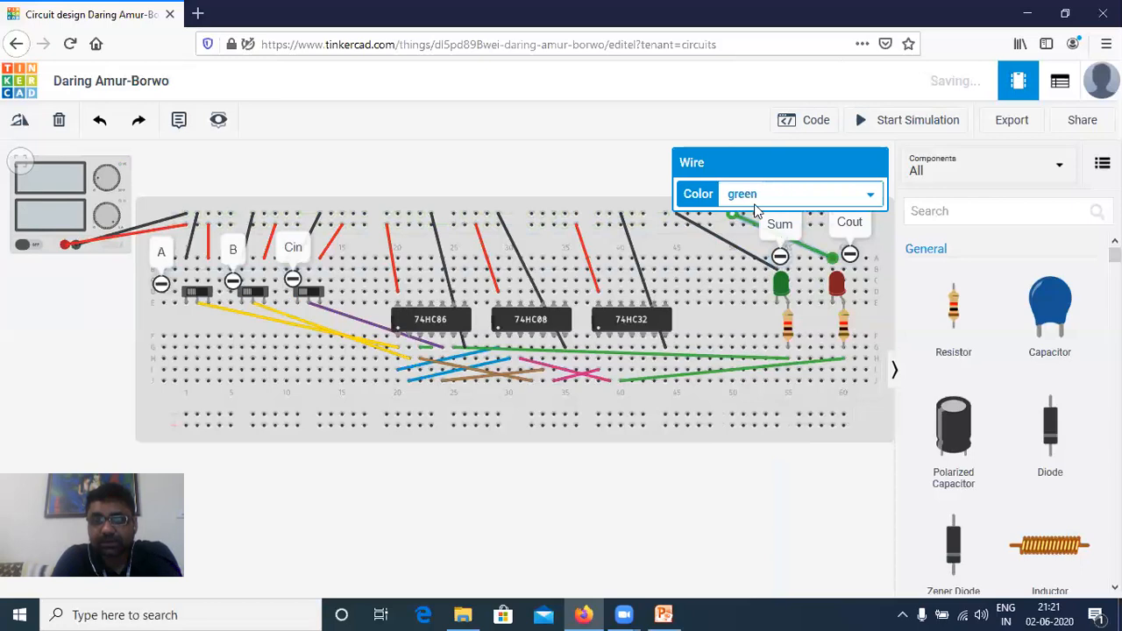
left_click(756, 209)
left_click(762, 223)
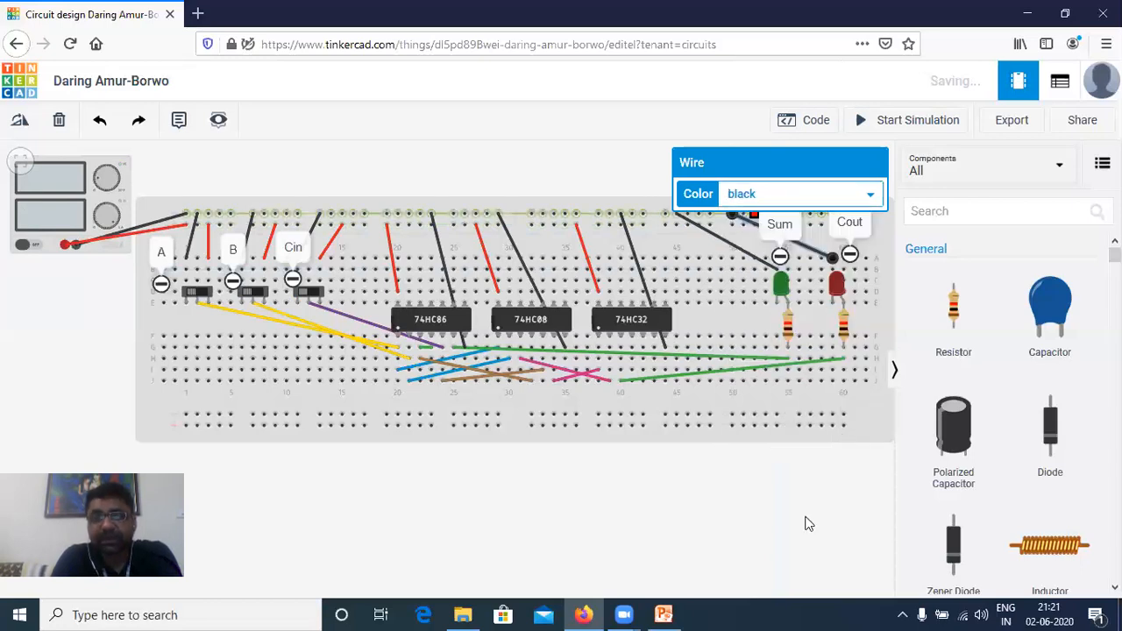
left_click(809, 523)
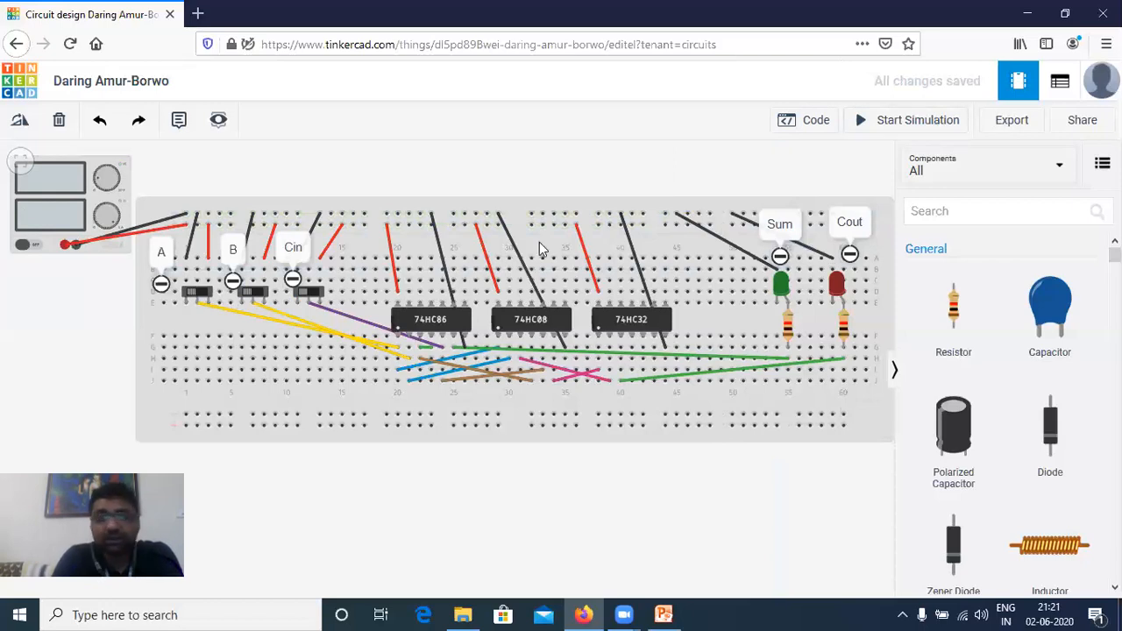
Start the simulation, set only the Cin slideswitch high, and compare the LEDs with the full adder truth table in PowerPoint before returning to Tinkercad.
left_click(890, 129)
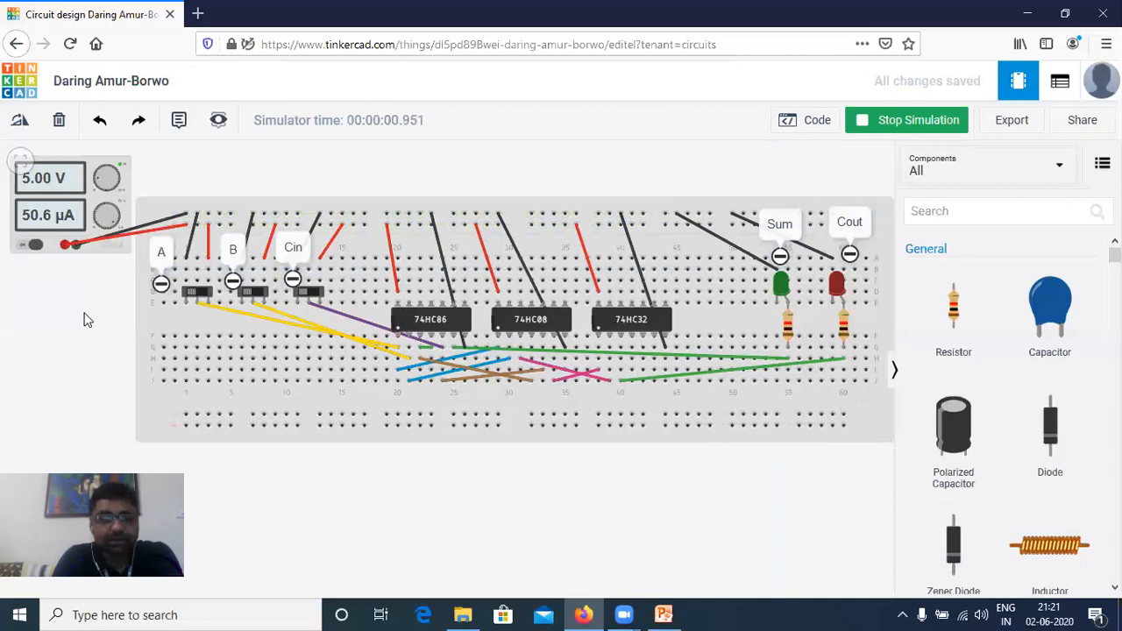
left_click(307, 295)
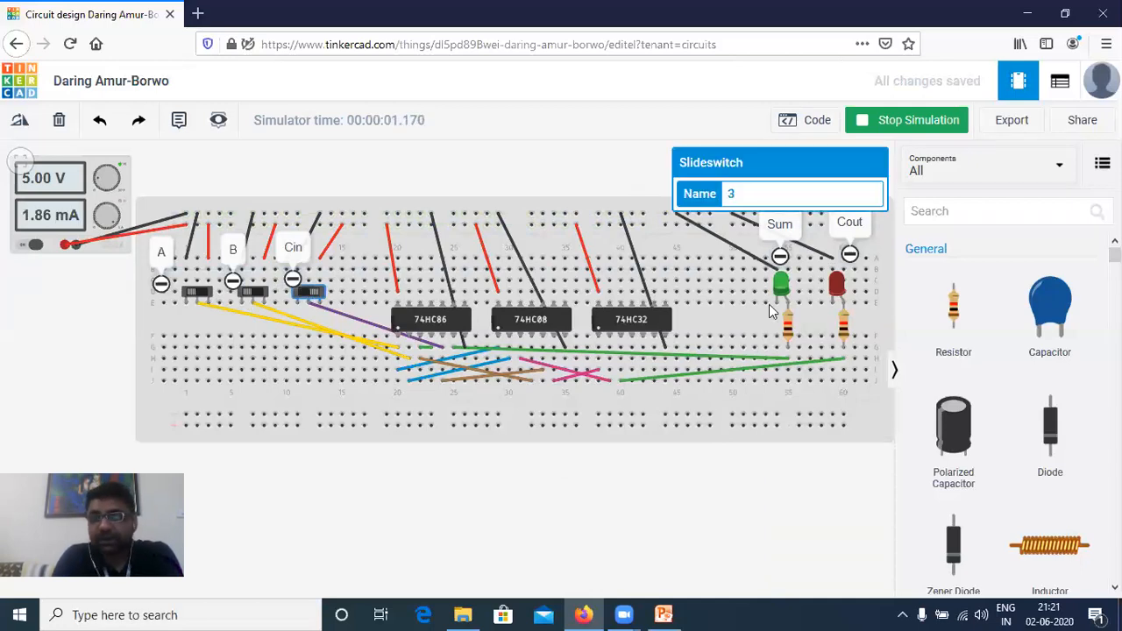
left_click(665, 612)
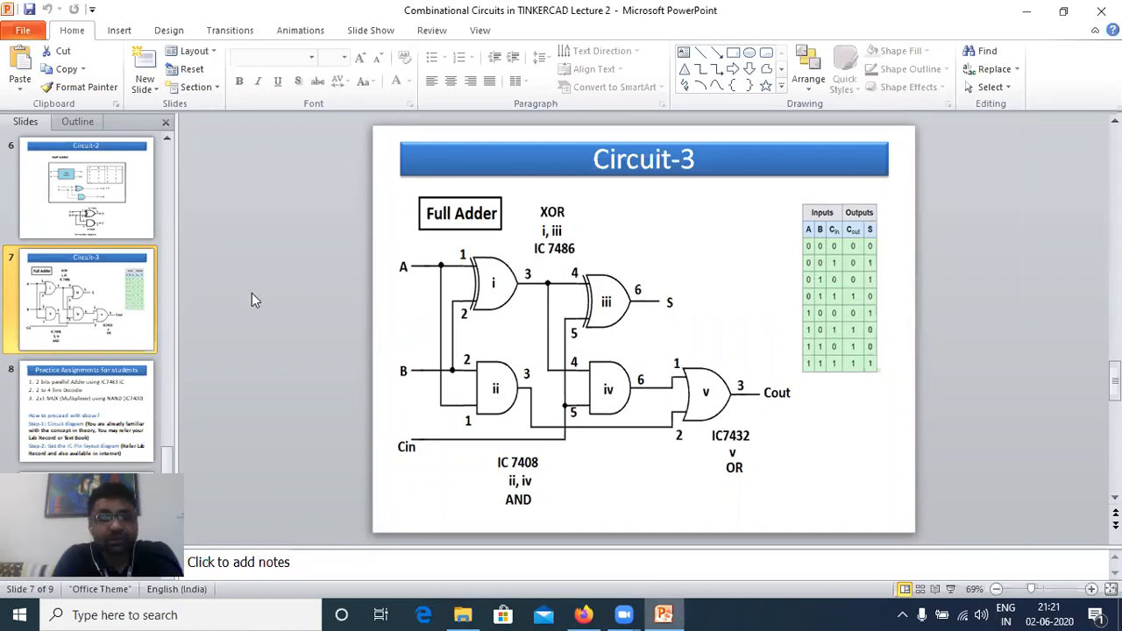
key("alt+Tab")
Test inputs A B Cin = 010 and 011 with the slideswitches, checking the Sum and Cout LEDs against the PowerPoint truth table.
left_click(197, 292)
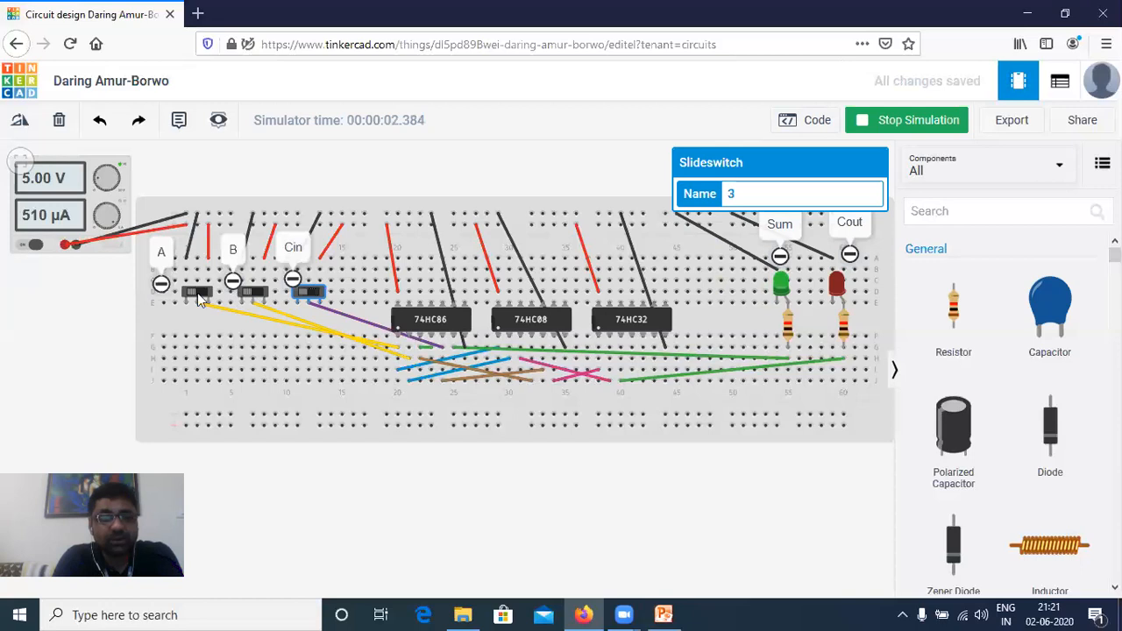
left_click(255, 293)
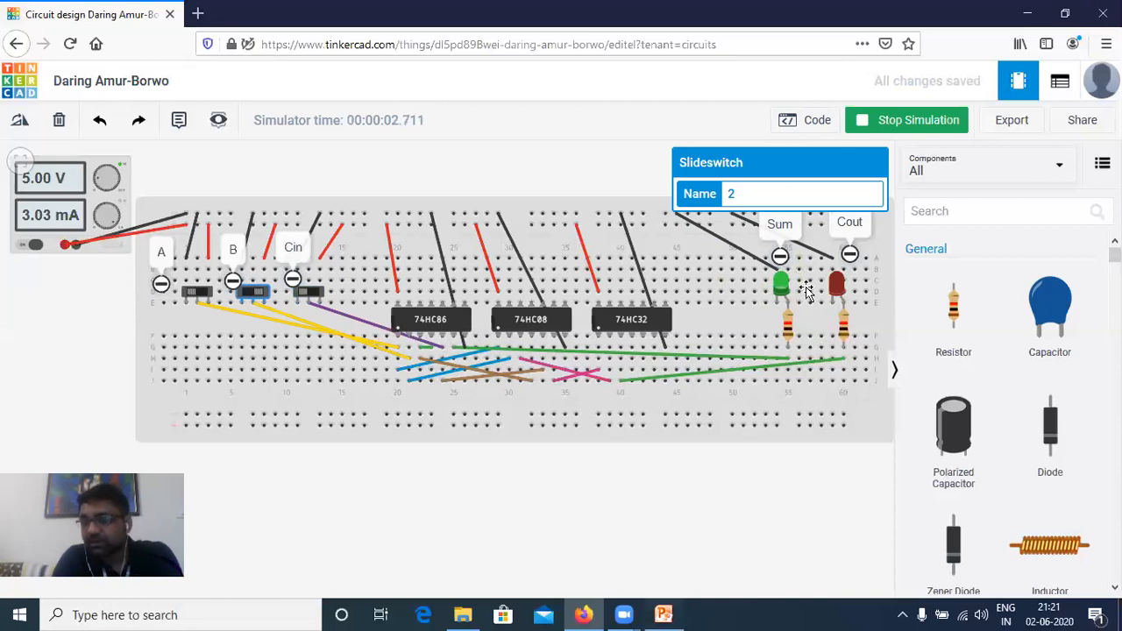
key("alt+Tab")
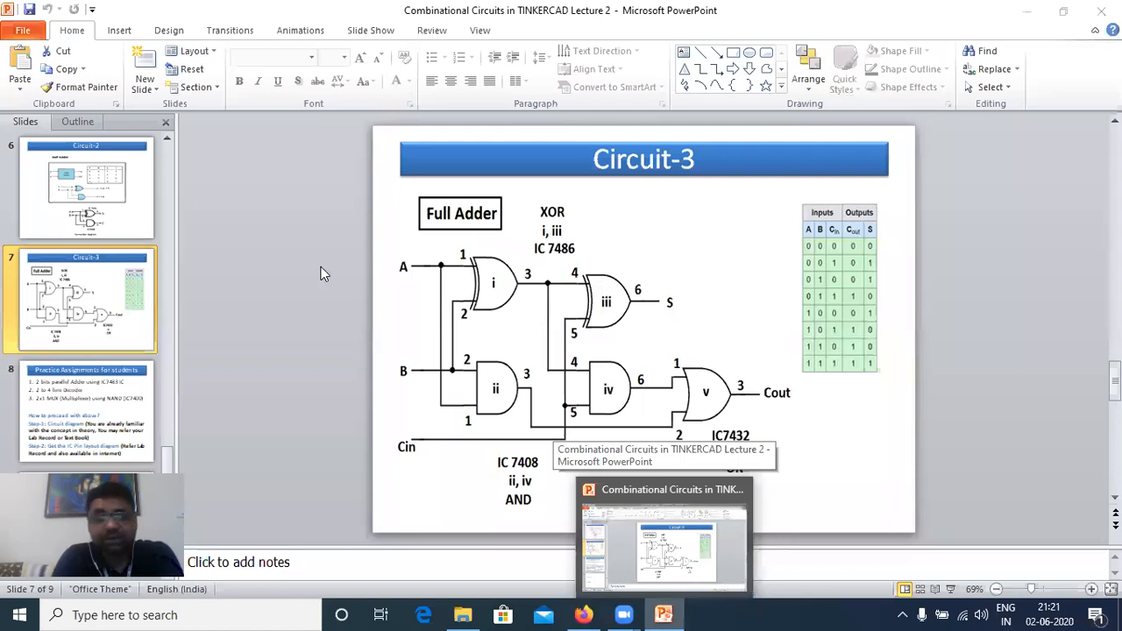
key("alt+Tab")
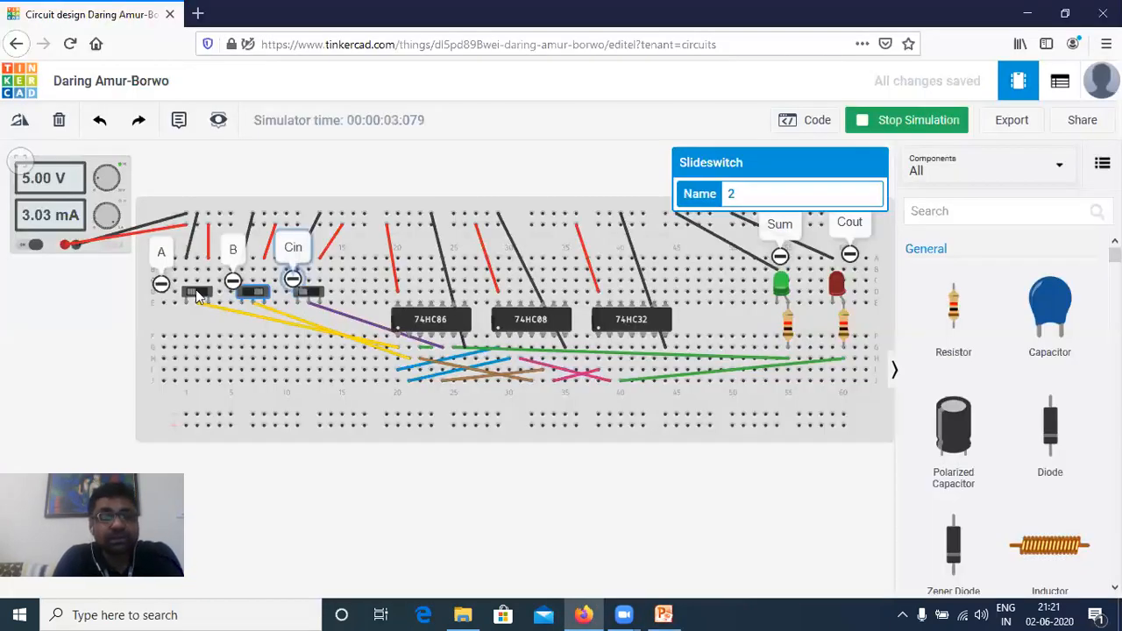
left_click(309, 294)
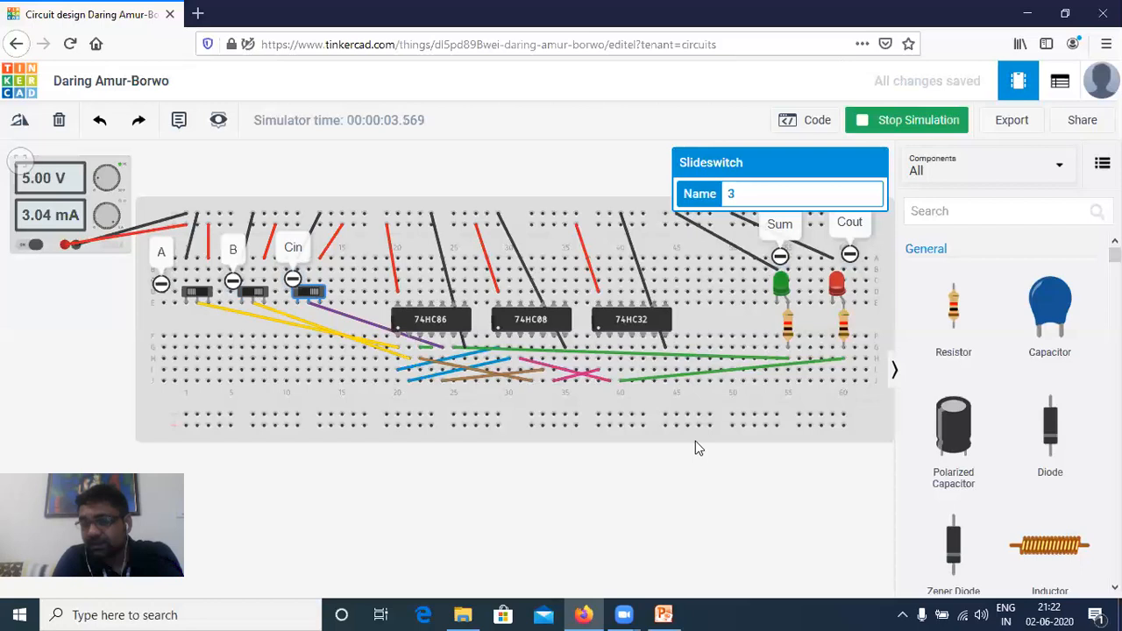
left_click(671, 613)
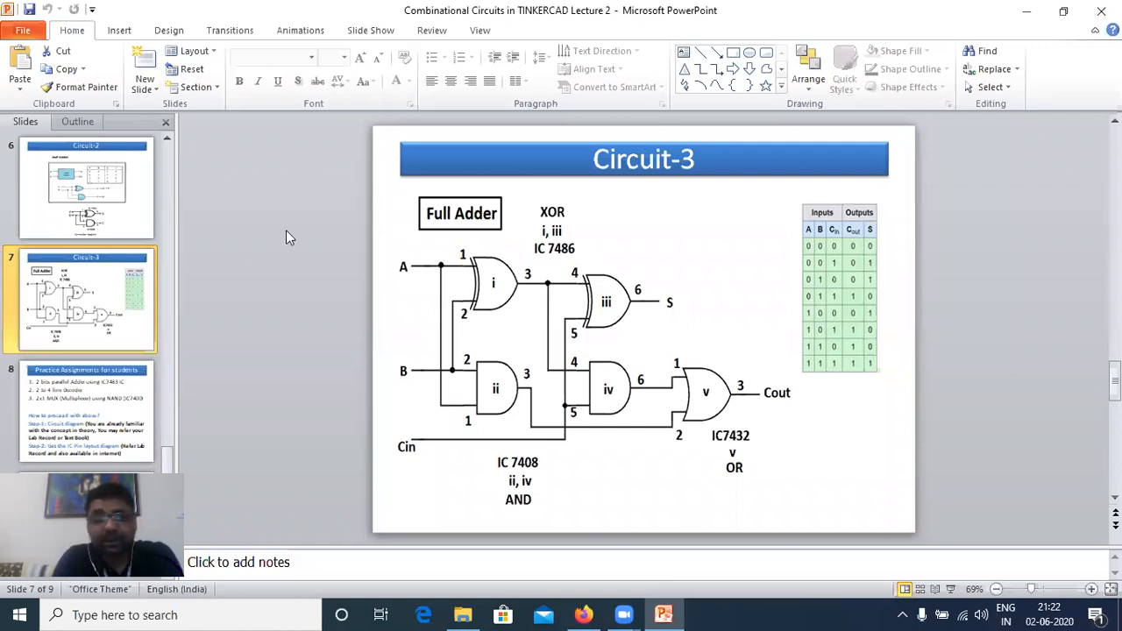
key("alt+Tab")
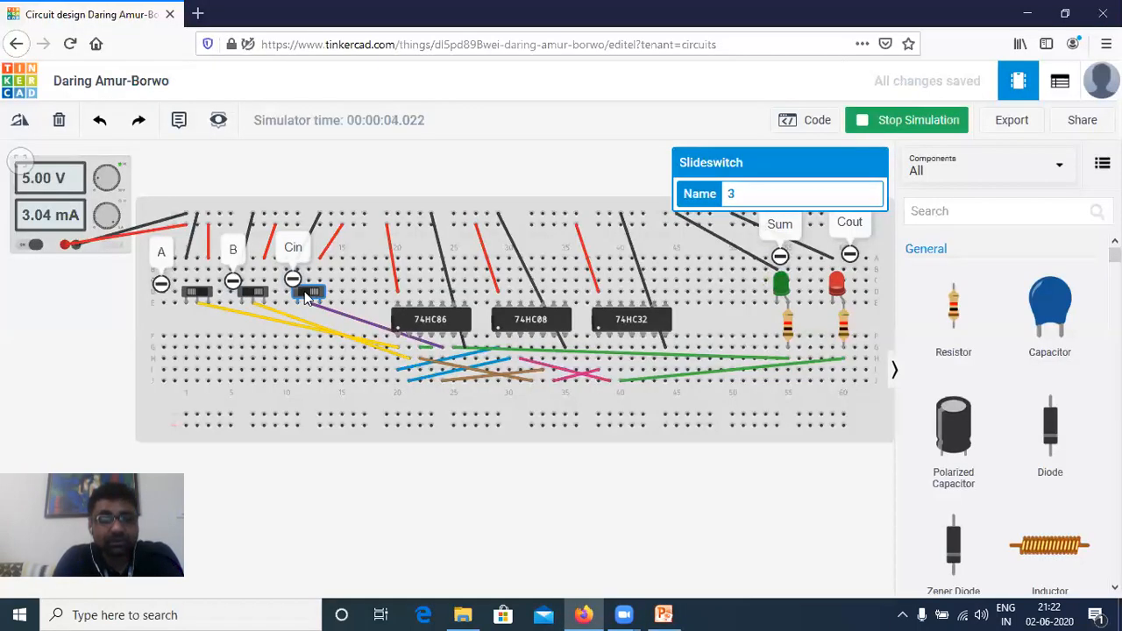
Test inputs A B Cin = 100 and 101 with the slideswitches, checking both LEDs against the PowerPoint truth table.
left_click(210, 298)
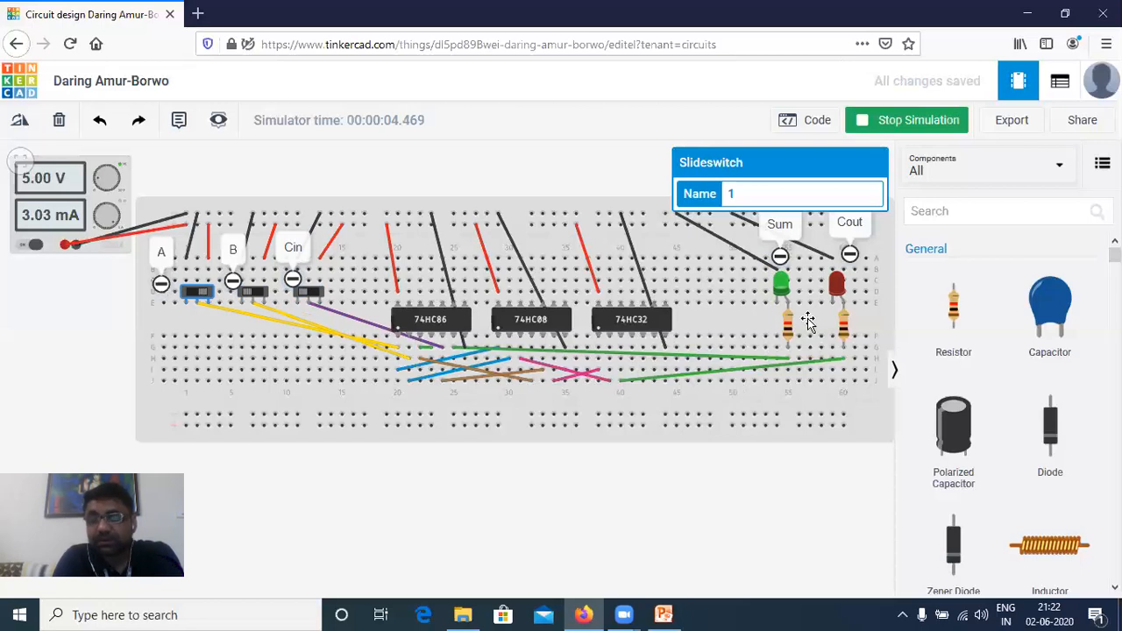
key("alt+Tab")
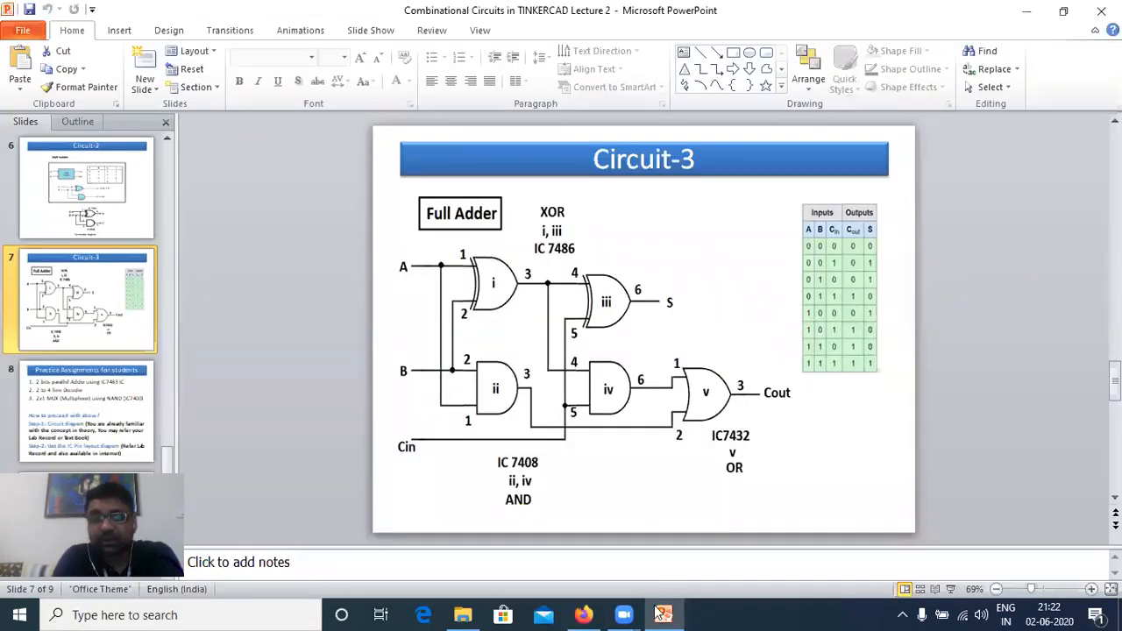
key("alt+Tab")
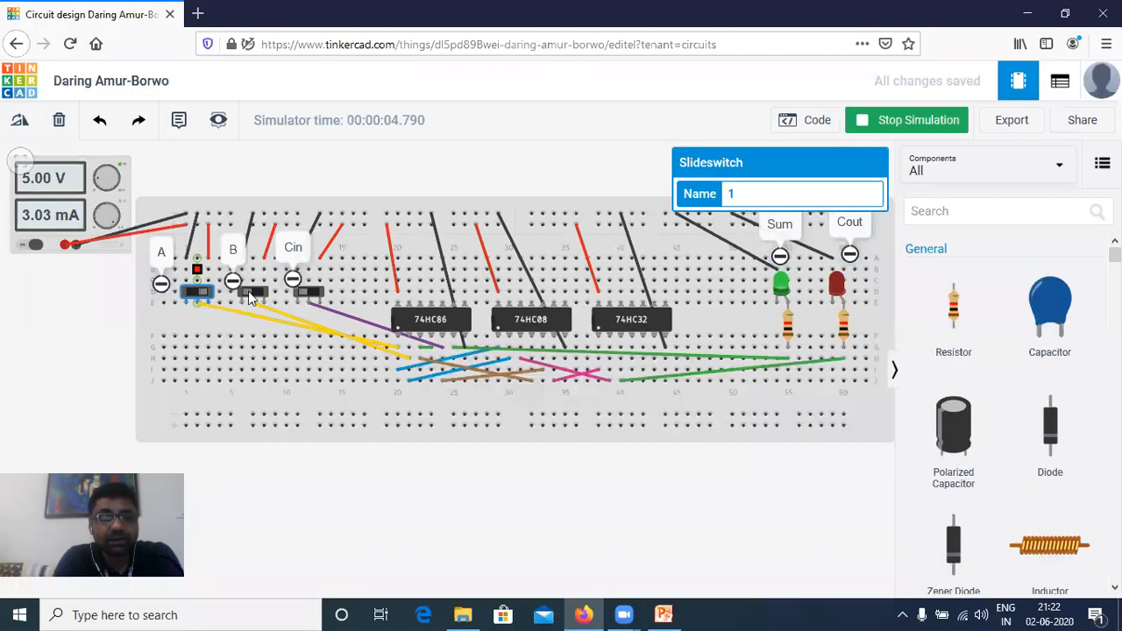
left_click(304, 290)
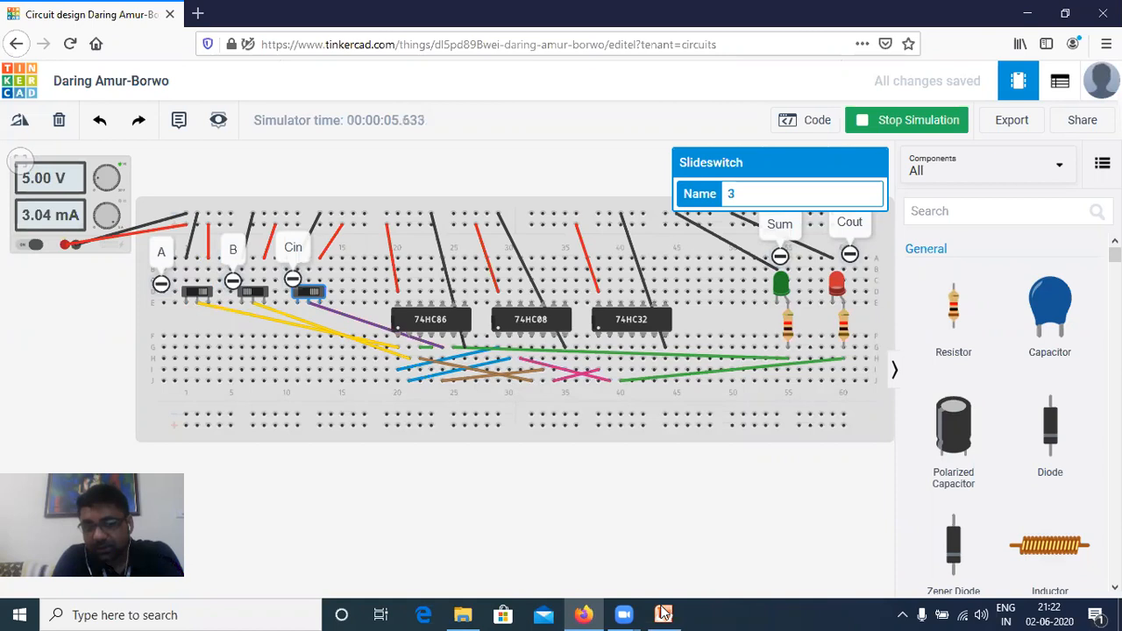
left_click(663, 613)
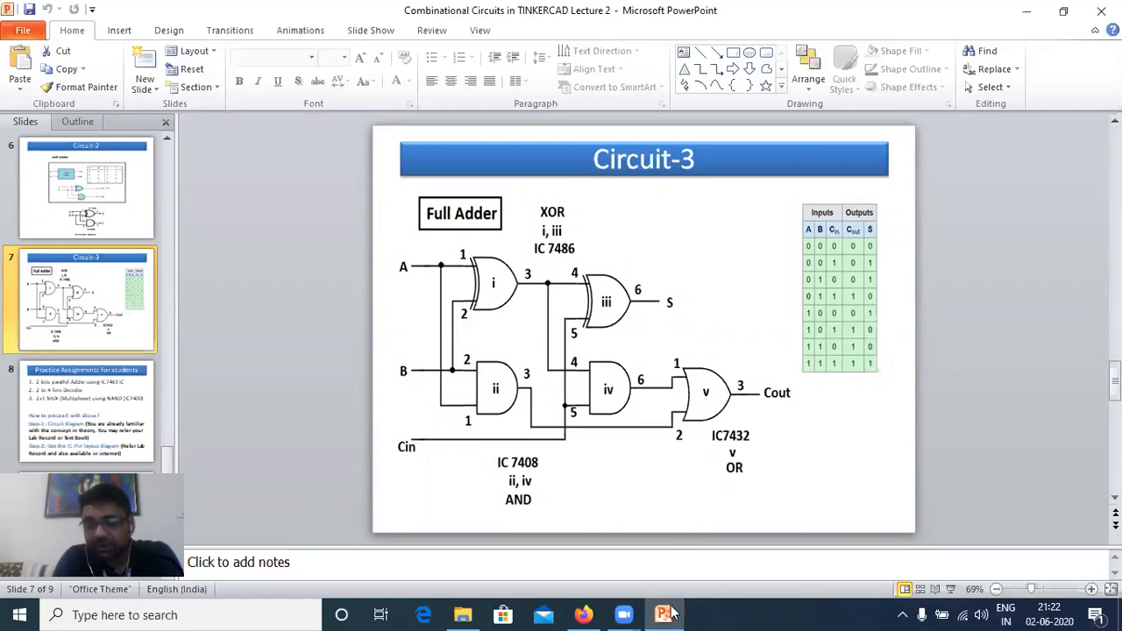
key("alt+Tab")
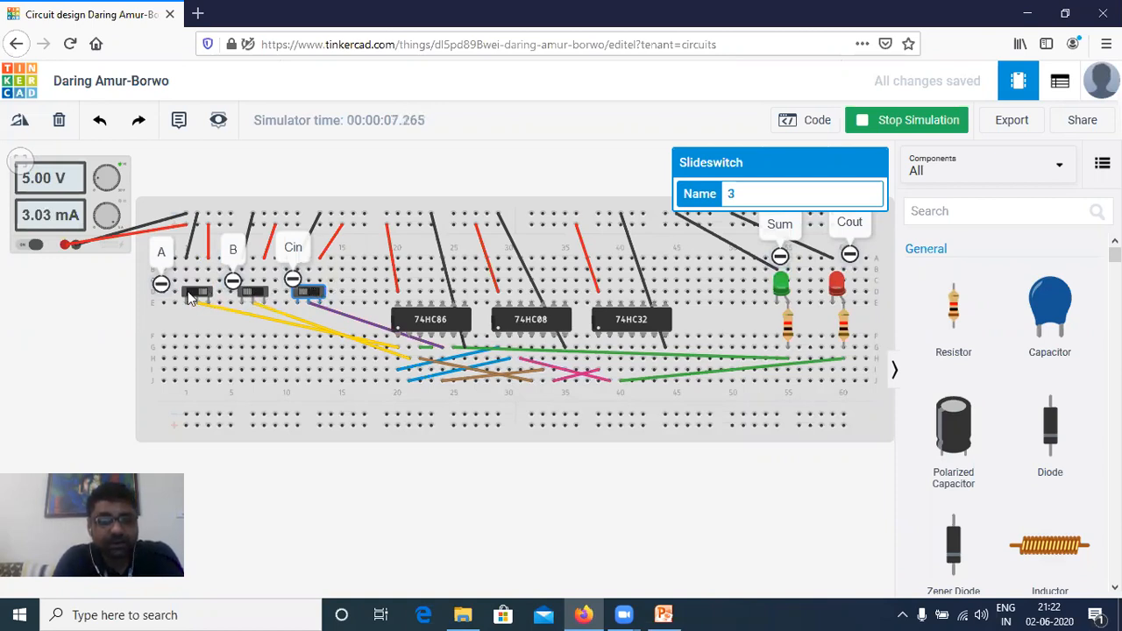
Test inputs A B Cin = 110 and 111 with the slideswitches, comparing both LEDs with the PowerPoint truth table, and return to Tinkercad.
left_click(252, 292)
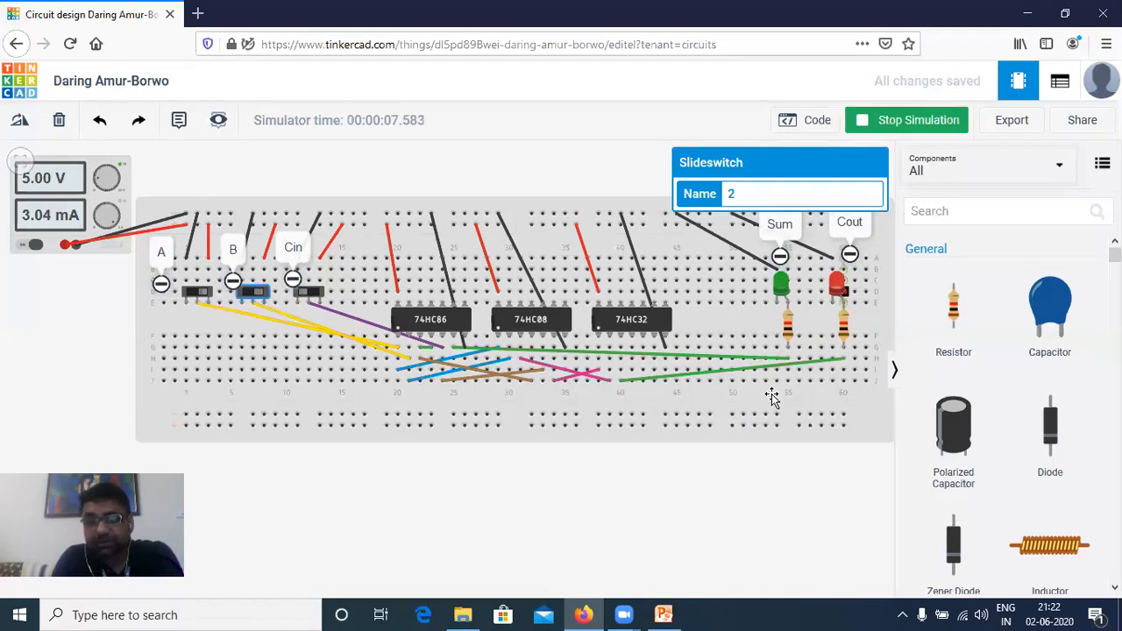
key("alt+Tab")
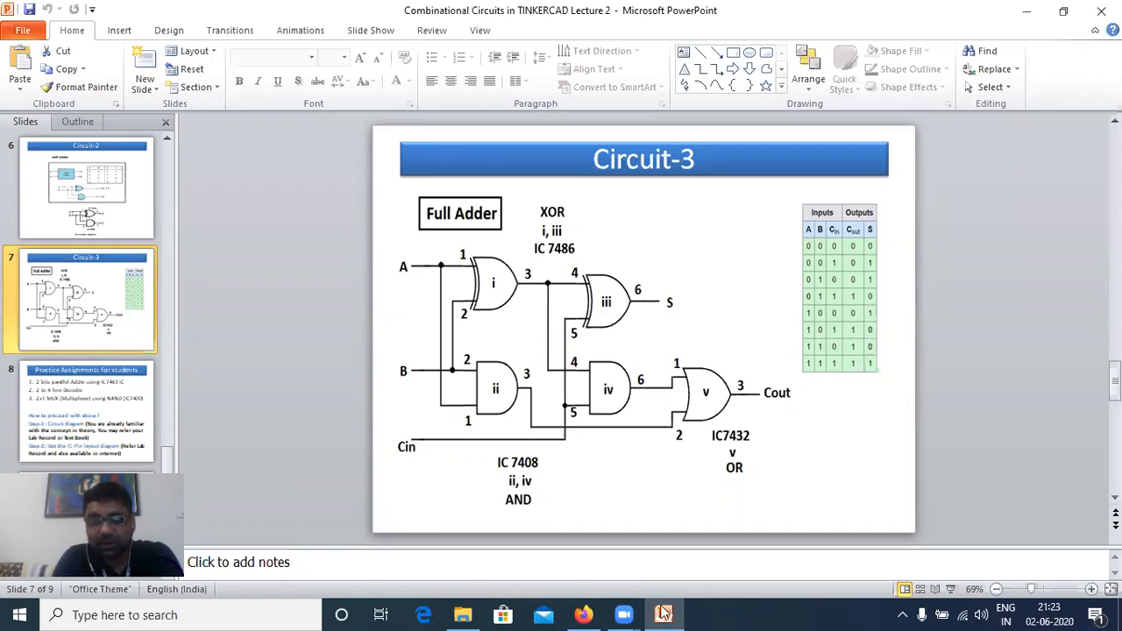
key("alt+Tab")
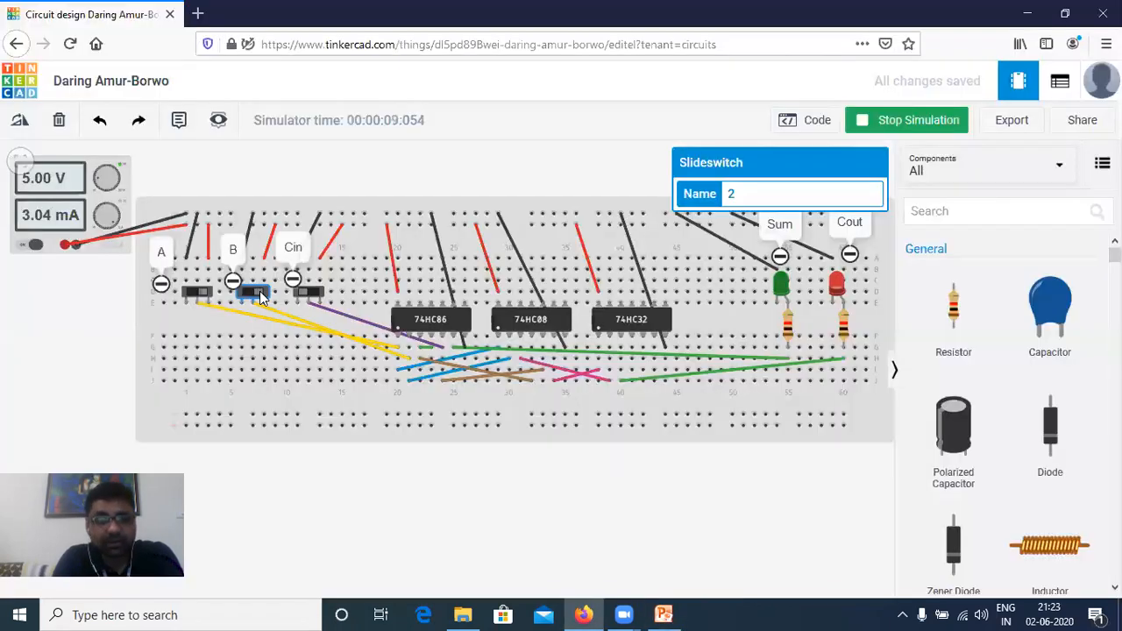
left_click(316, 296)
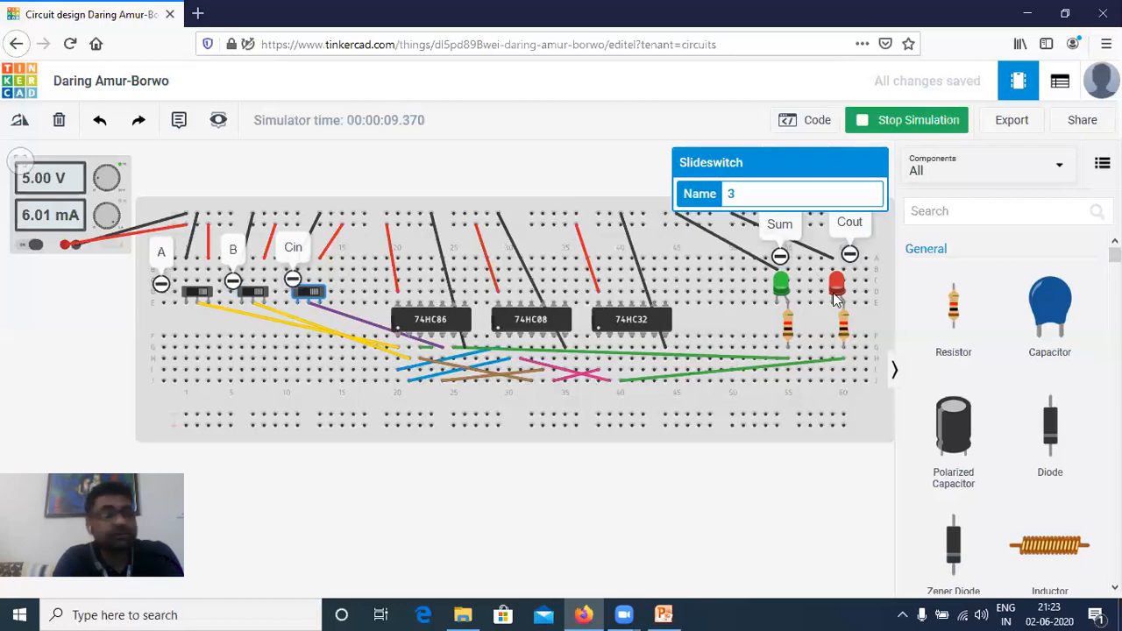
left_click(663, 614)
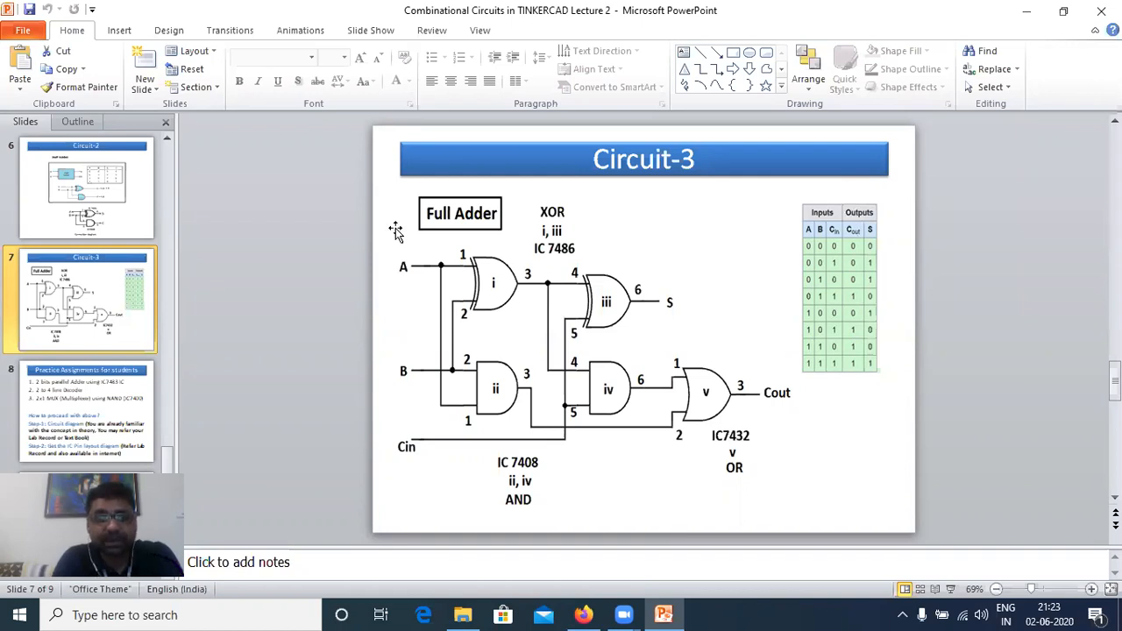
left_click(589, 608)
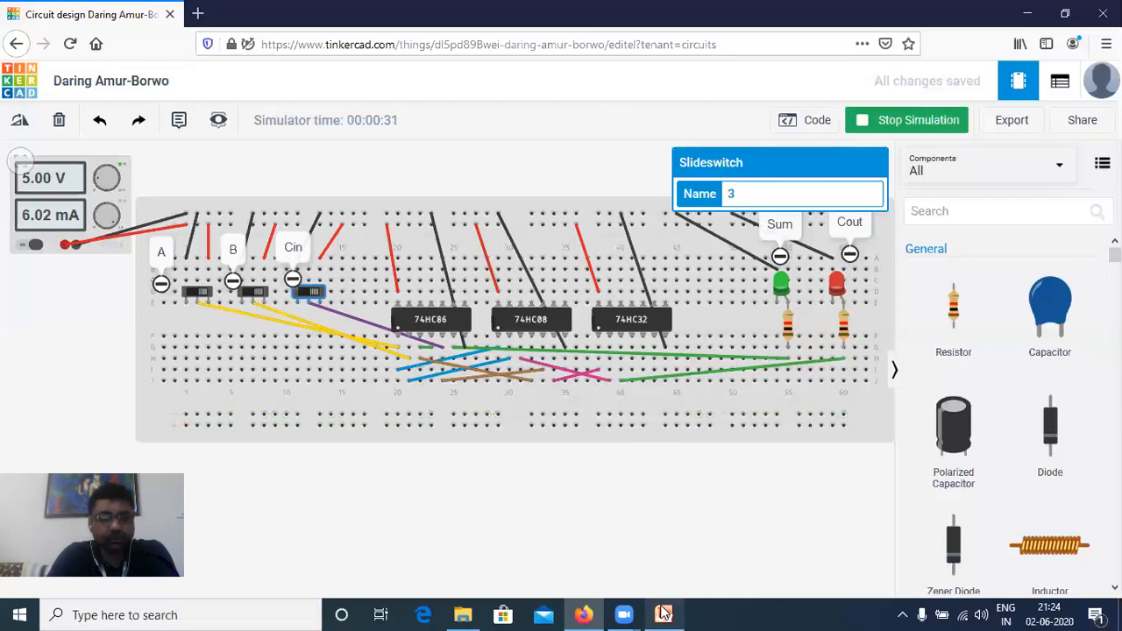
Switch to PowerPoint, start the slide show from the Circuit-3 slide and advance to the Practice Assignments for students slide.
mouse_move(664, 613)
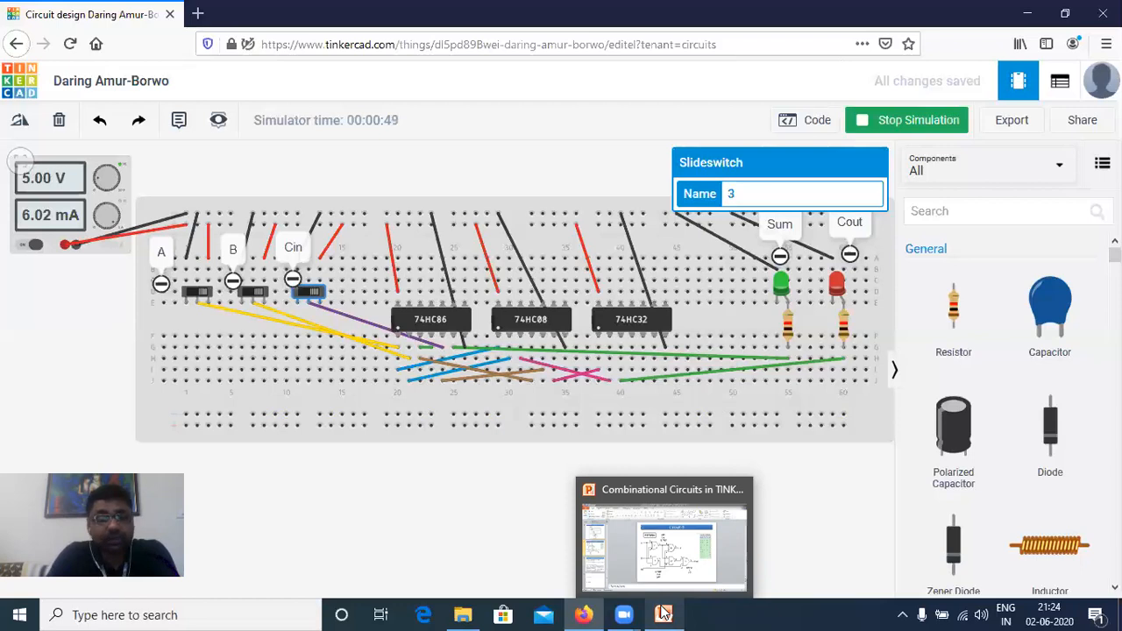
left_click(663, 613)
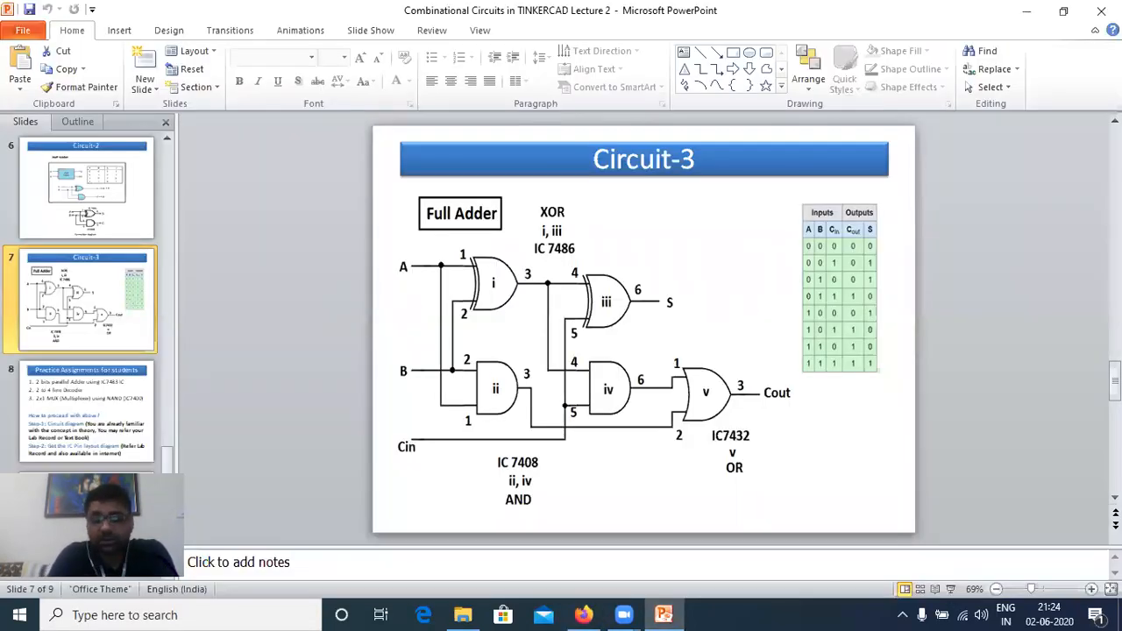
key("shift+F5")
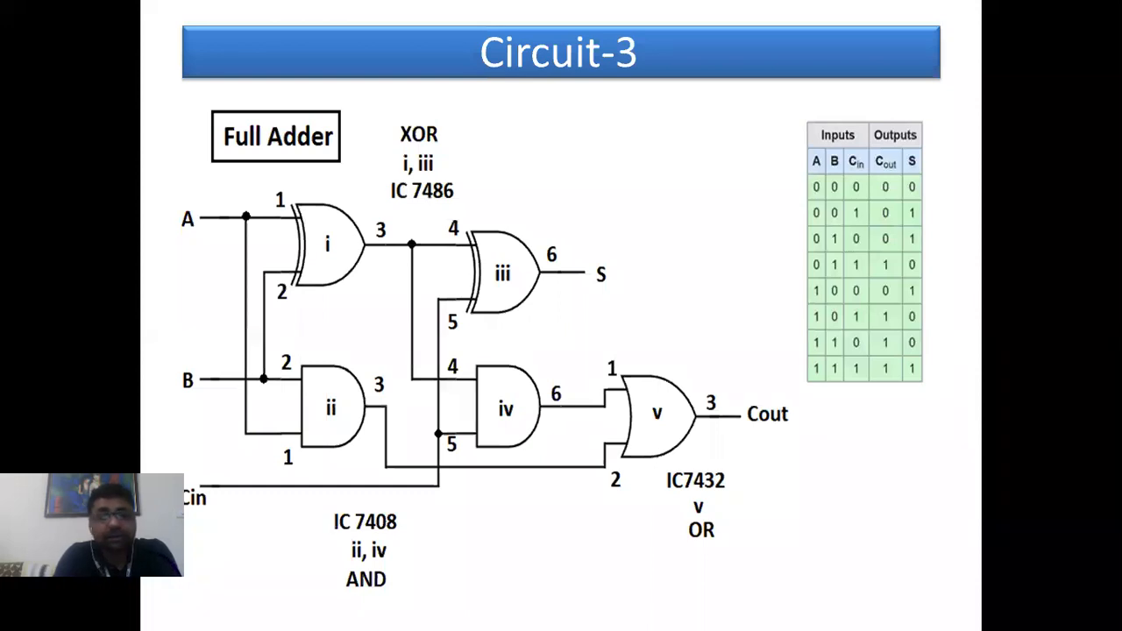
key("Right")
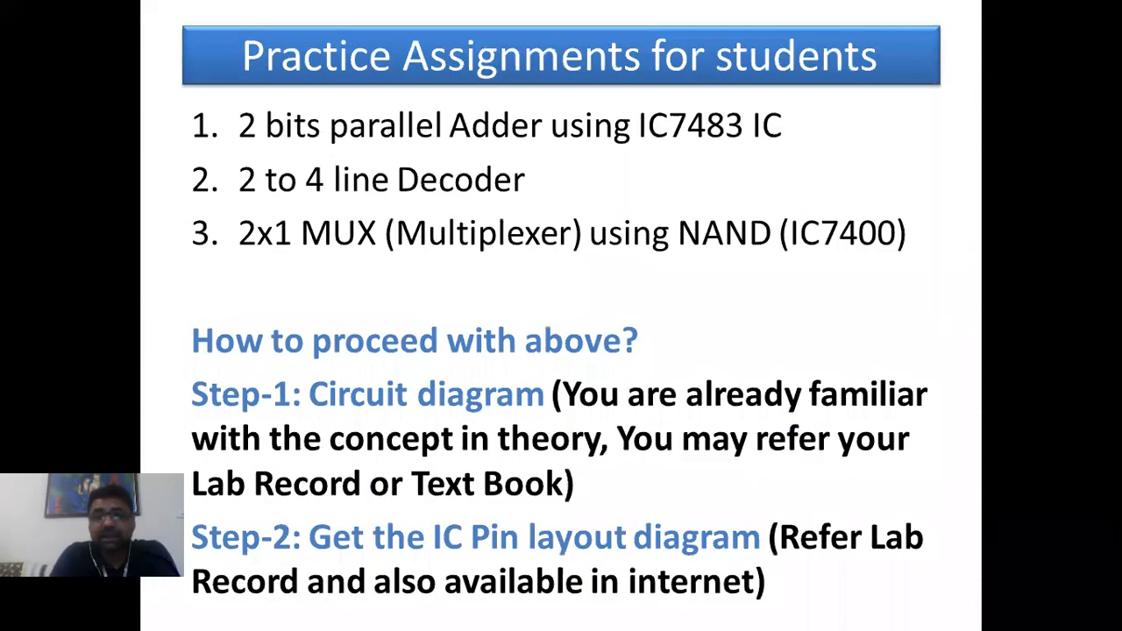